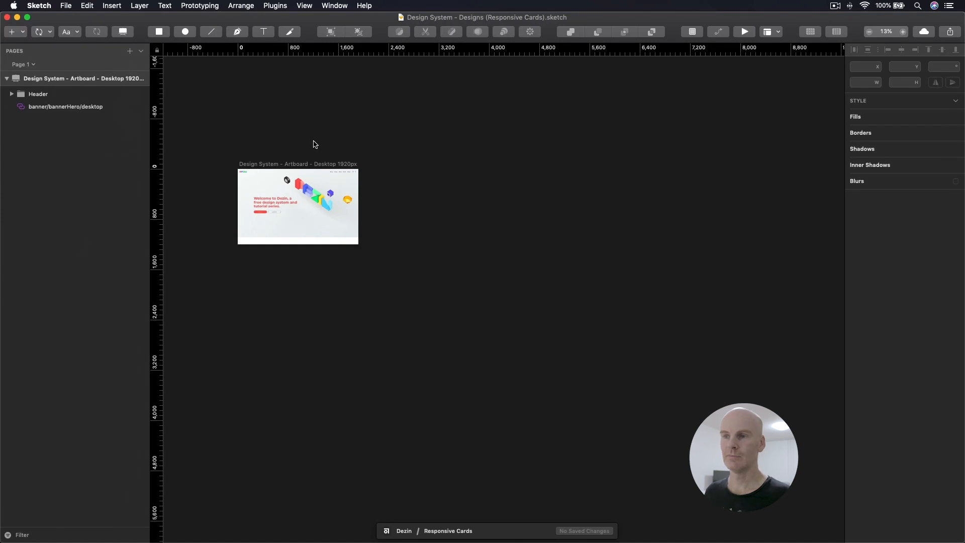
# Step: Set the height of the 1920px desktop artboard to 2000
pyautogui.click(286, 171)
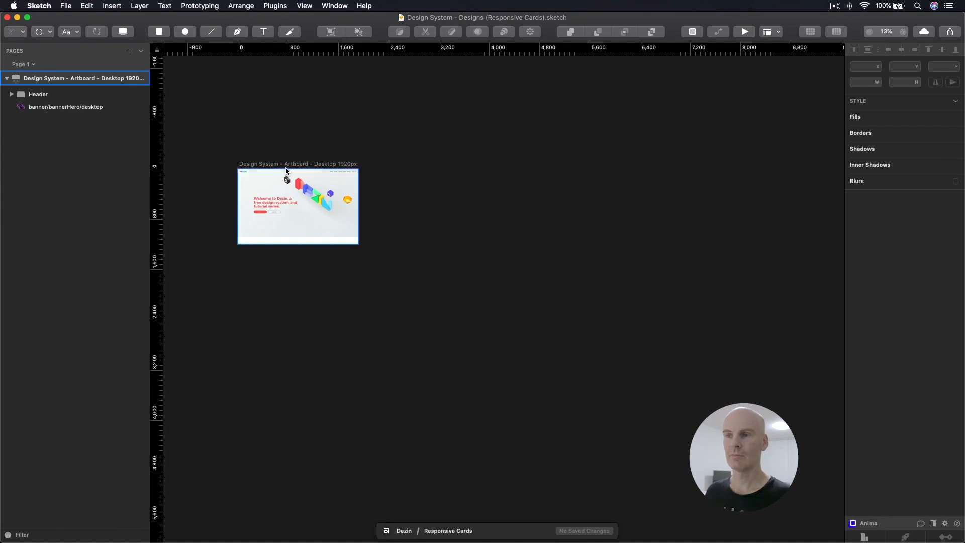
pyautogui.press('cmd+2')
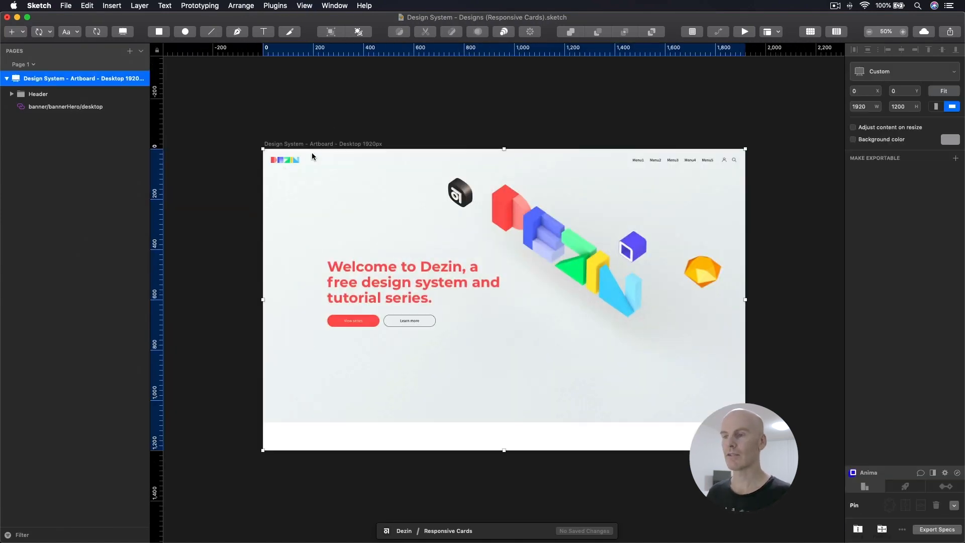
pyautogui.click(297, 121)
pyautogui.click(310, 145)
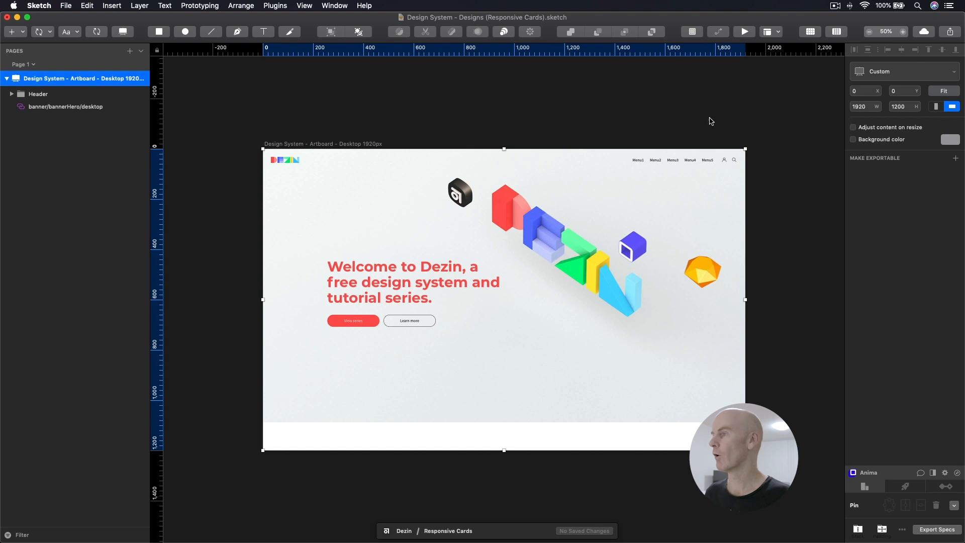
pyautogui.click(901, 107)
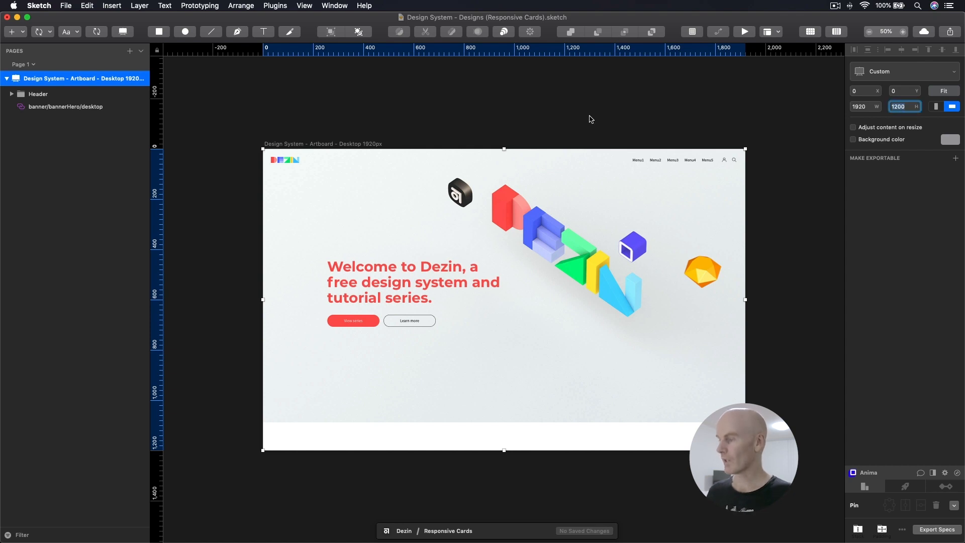
pyautogui.write('2')
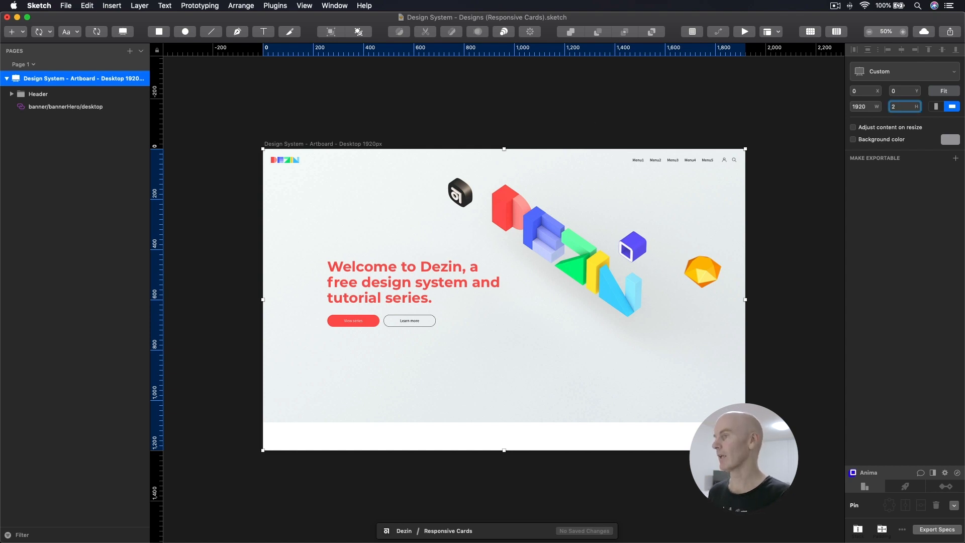
pyautogui.write('000')
pyautogui.press('Return')
pyautogui.press('Escape')
pyautogui.moveTo(489, 408); pyautogui.dragTo(476, 172)
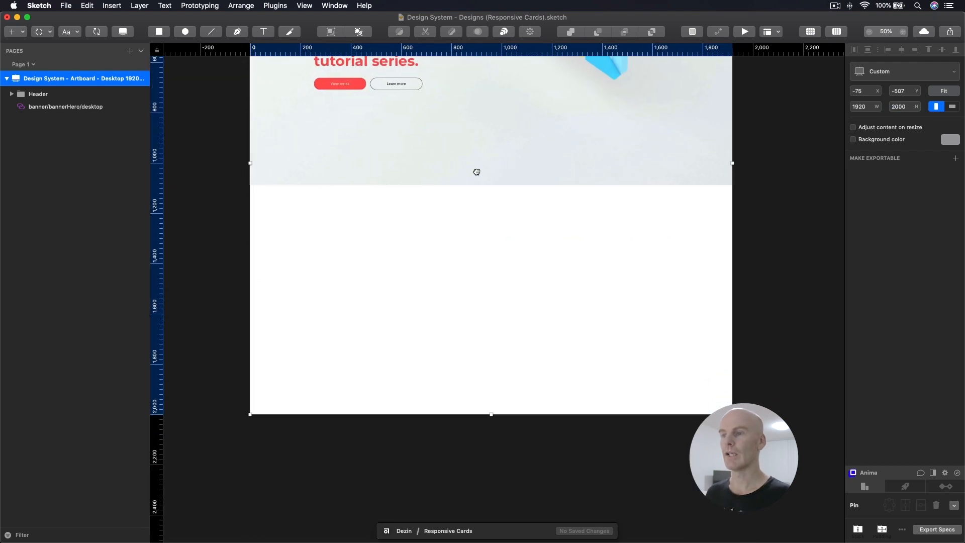
# Step: Display both the column layout and the grid over the artboard
pyautogui.click(199, 142)
pyautogui.click(406, 170)
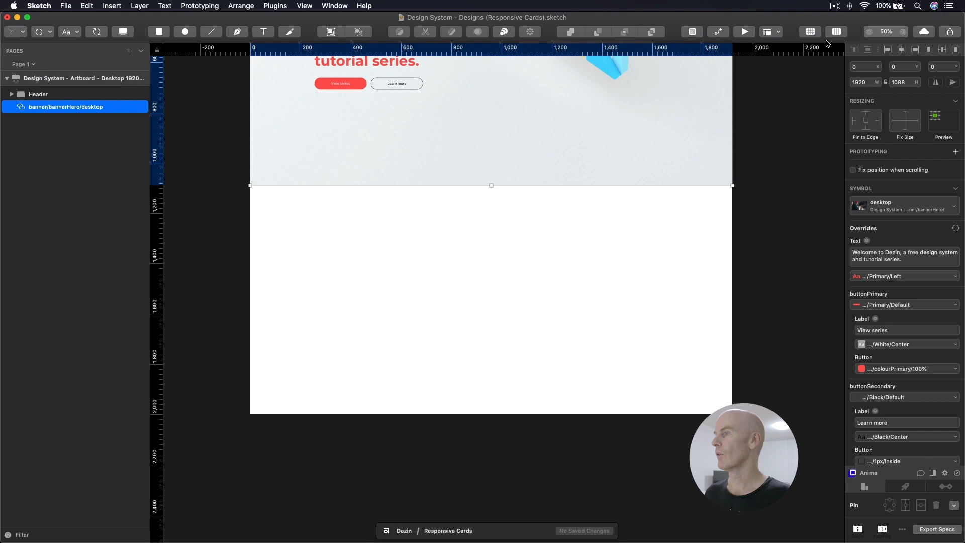
pyautogui.click(839, 32)
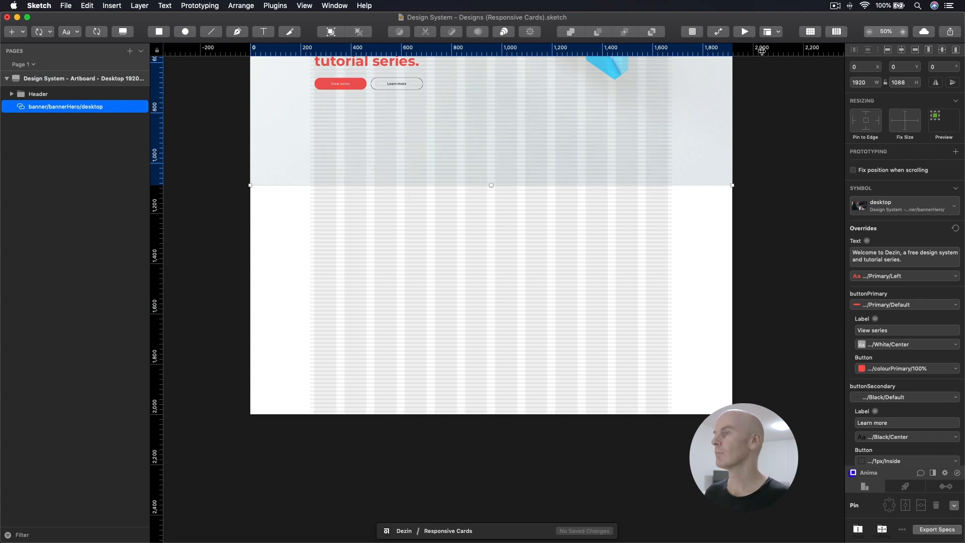
pyautogui.click(815, 35)
# Step: Insert the imageLandscape symbol from the Design System - Global (Responsive Cards) library below the hero banner at X 256, Y 1136
pyautogui.press('super+plus')
pyautogui.press('super+plus')
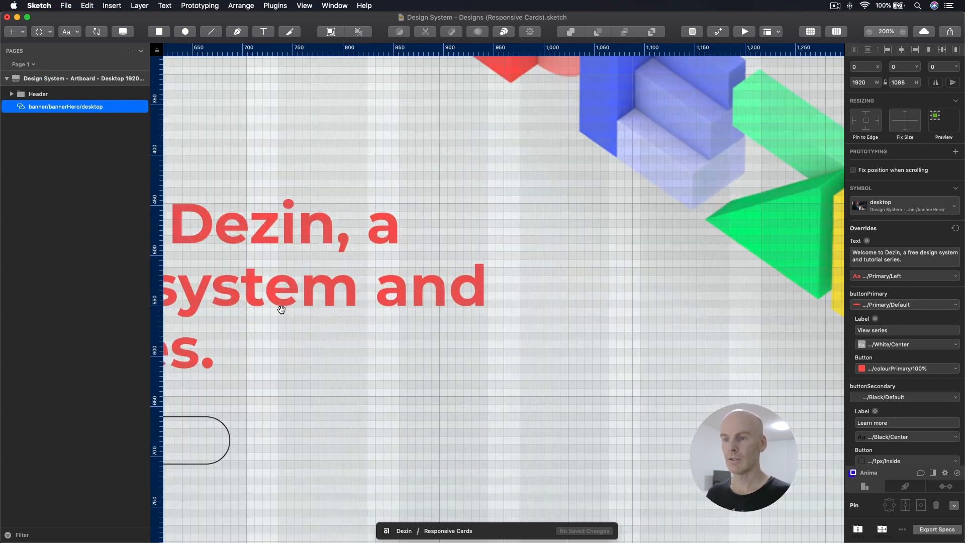
pyautogui.moveTo(234, 418); pyautogui.dragTo(705, 96)
pyautogui.scroll(-10, 704, 95)
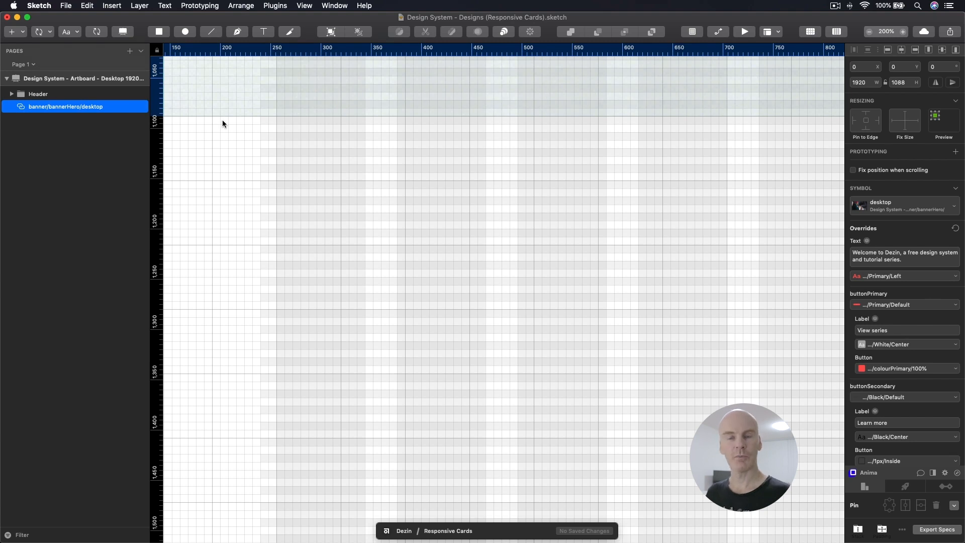
pyautogui.click(40, 32)
pyautogui.moveTo(51, 46)
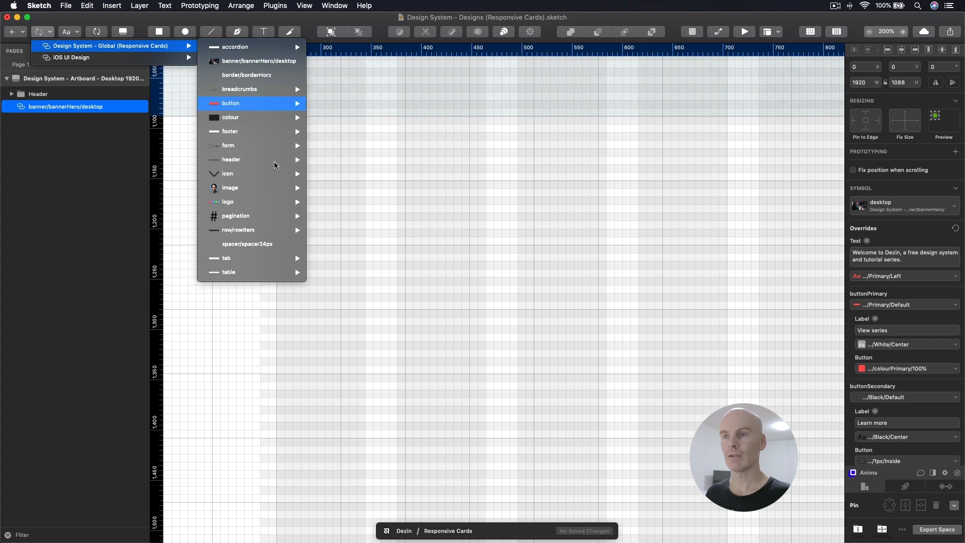
pyautogui.moveTo(261, 189)
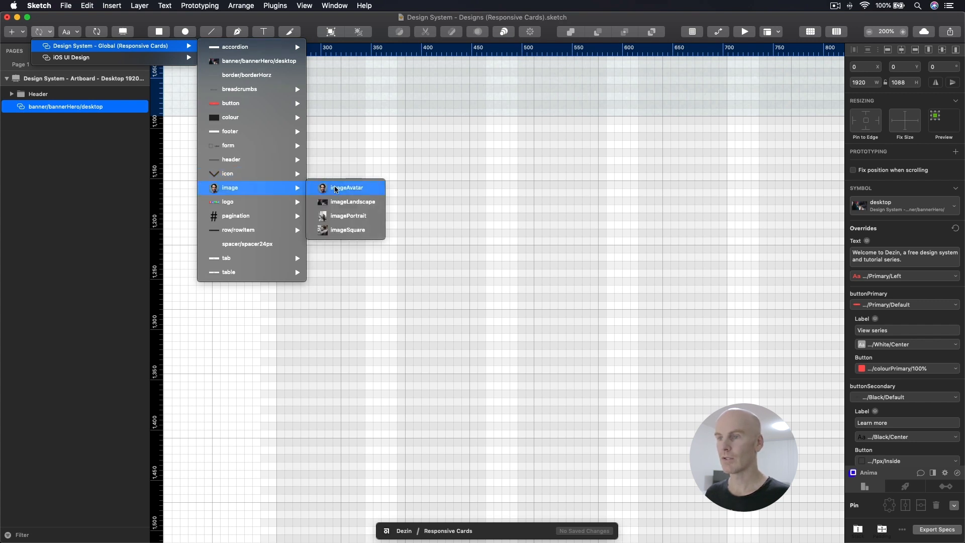
pyautogui.click(340, 202)
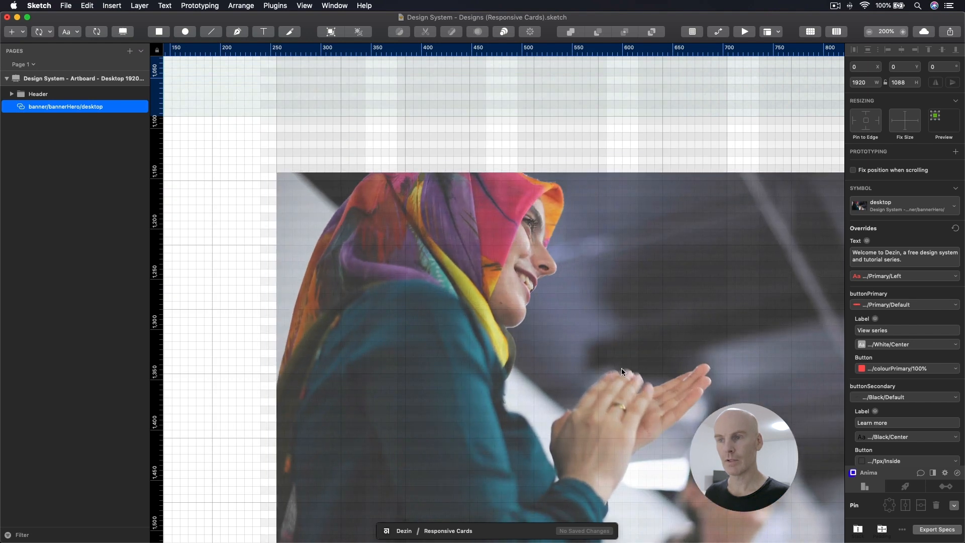
pyautogui.click(621, 360)
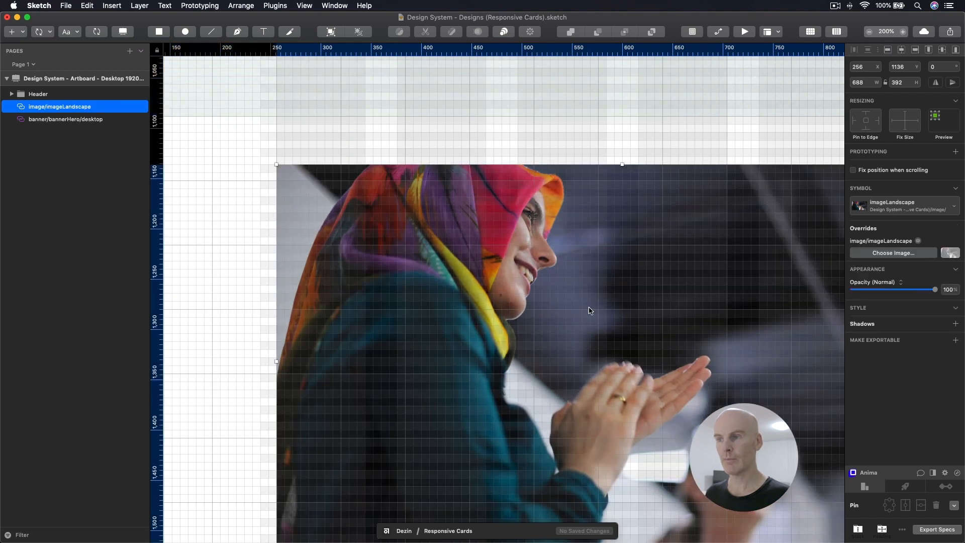
# Step: Scale the landscape image proportionally down to a width of 328 to fit the column layout
pyautogui.click(870, 82)
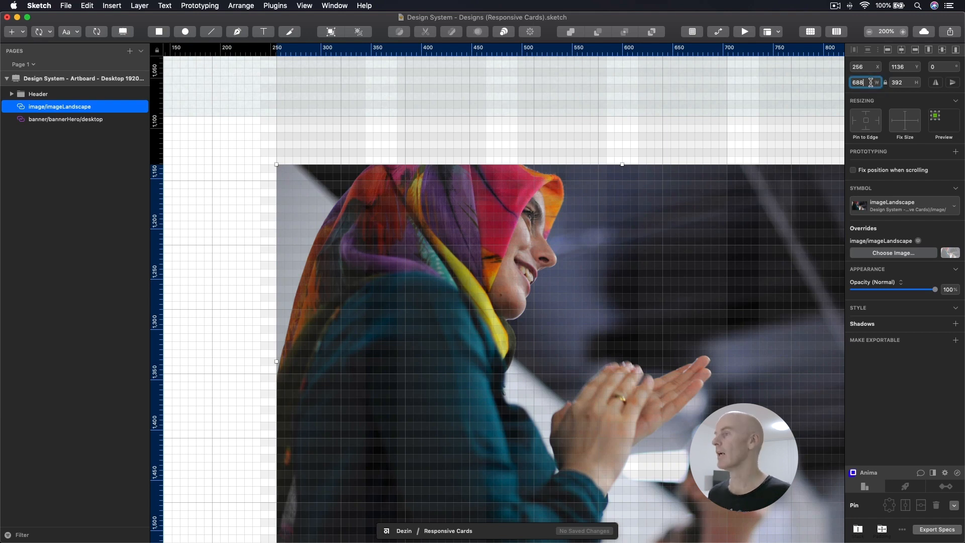
pyautogui.write('/2')
pyautogui.press('Return')
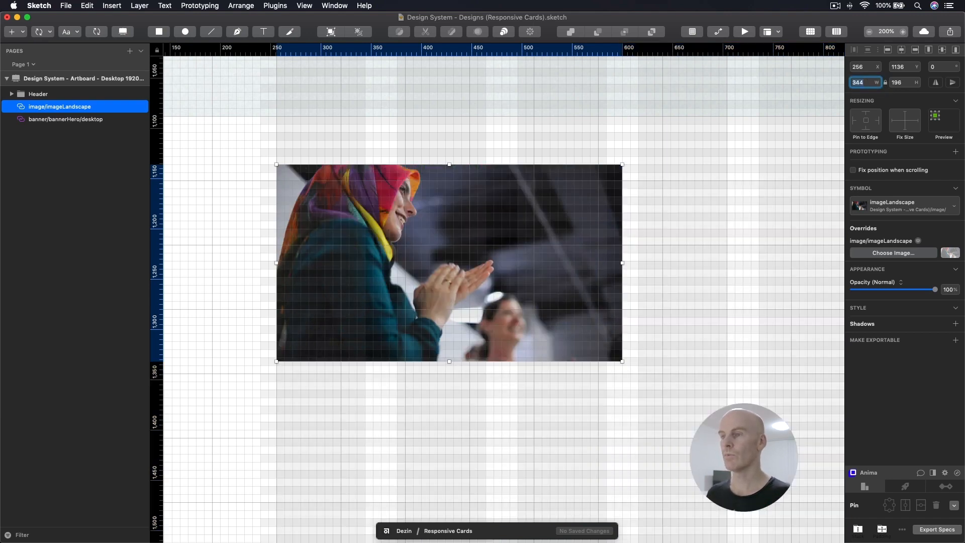
pyautogui.click(581, 220)
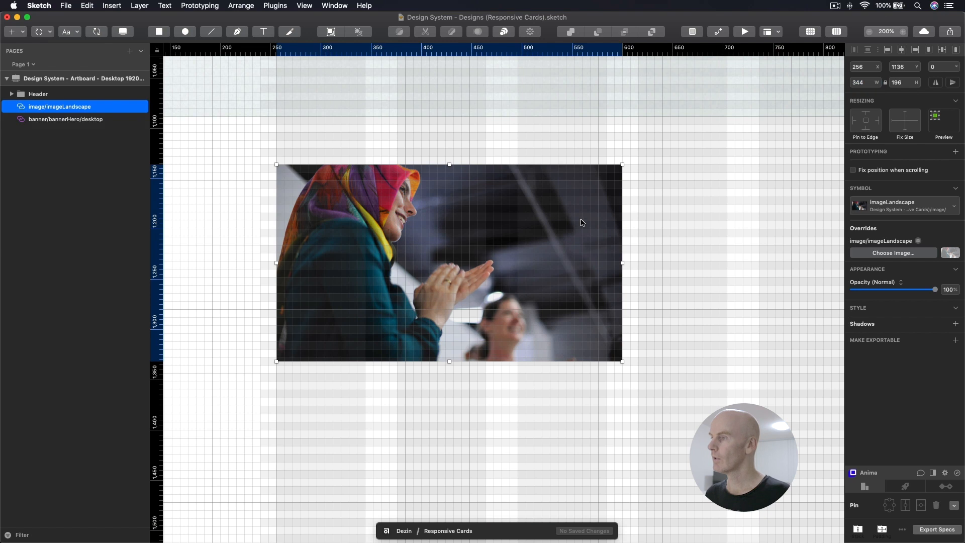
pyautogui.click(869, 82)
pyautogui.hotkey('shift', 'Down')
pyautogui.hotkey('shift', 'Down')
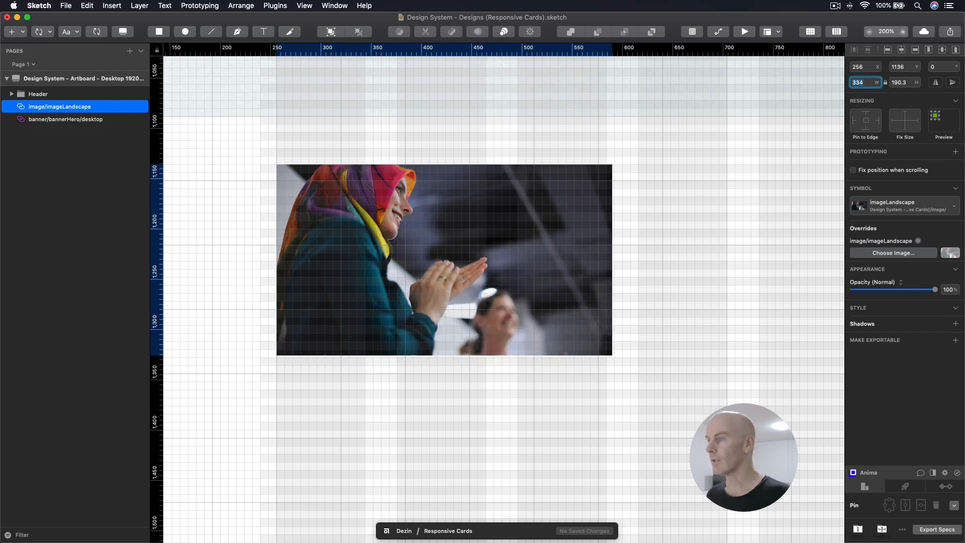
pyautogui.press('Up')
pyautogui.press('Up')
pyautogui.press('Up')
pyautogui.press('Up')
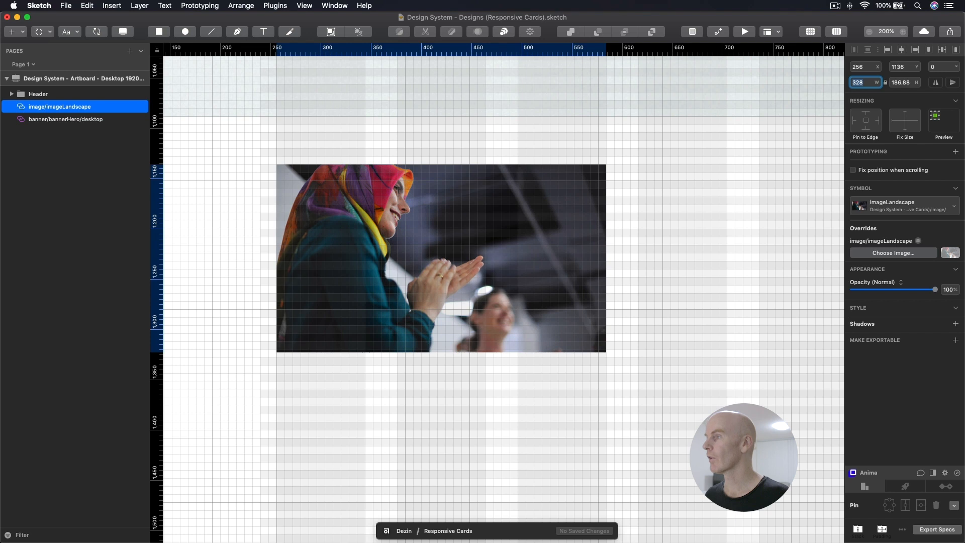
pyautogui.click(717, 219)
pyautogui.click(566, 221)
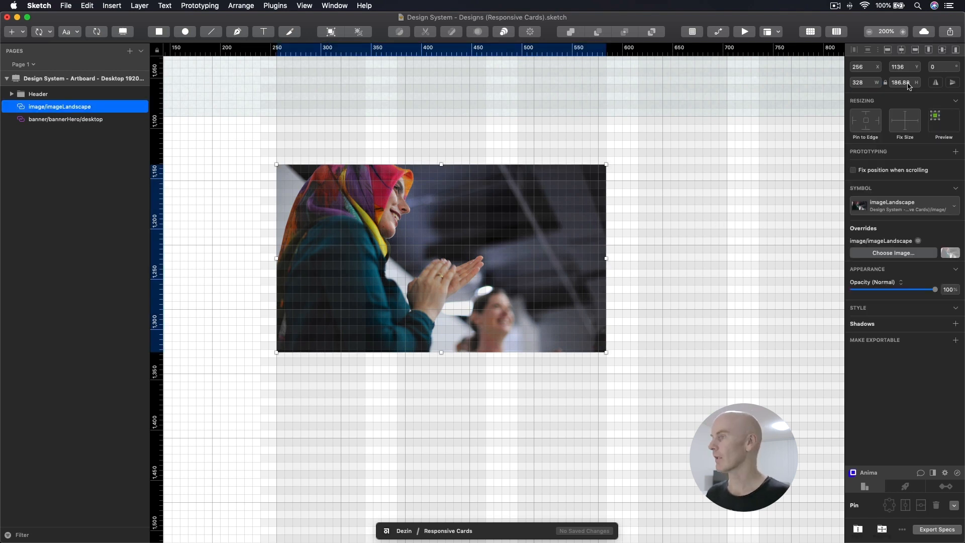
# Step: Set the landscape image's height to 184 without altering its width
pyautogui.click(910, 82)
pyautogui.press('BackSpace')
pyautogui.press('Return')
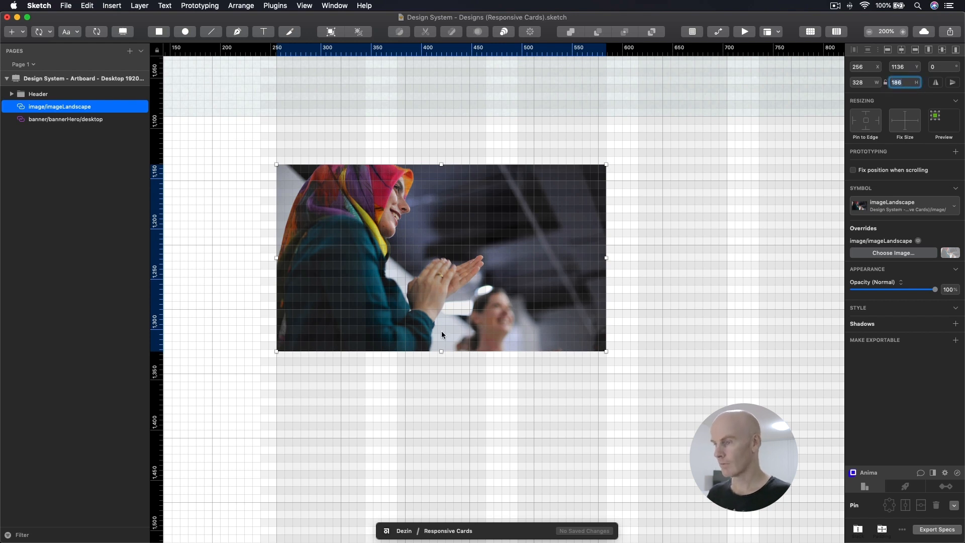
pyautogui.write('185')
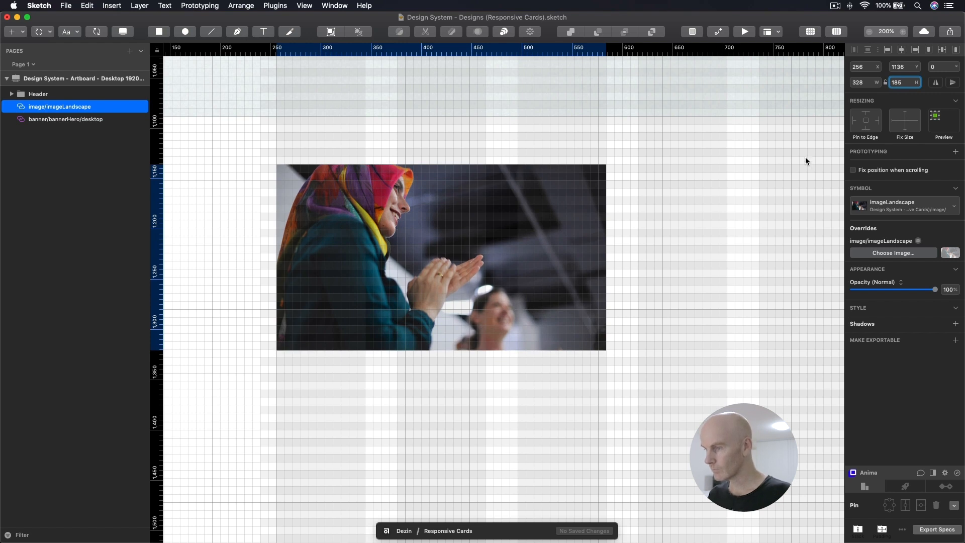
pyautogui.press('Down')
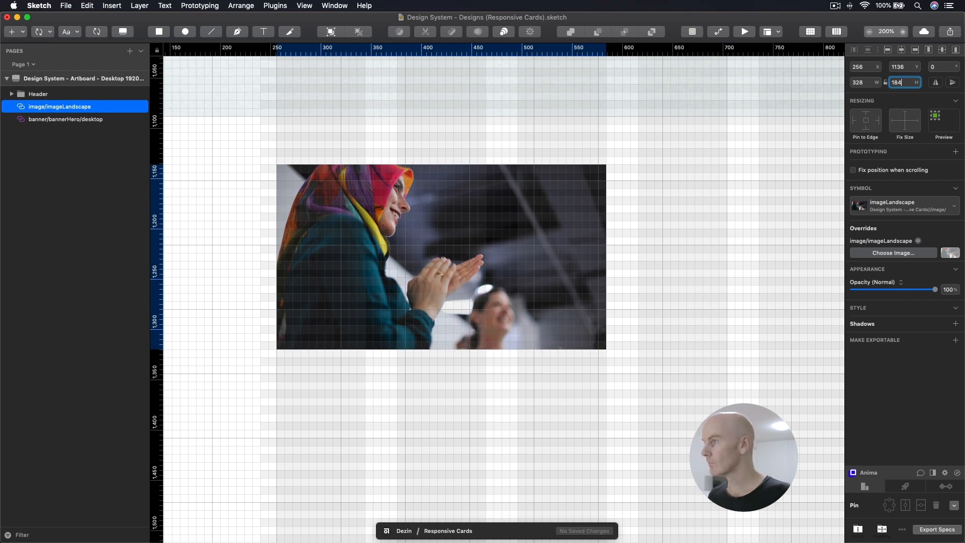
pyautogui.click(709, 220)
pyautogui.click(445, 230)
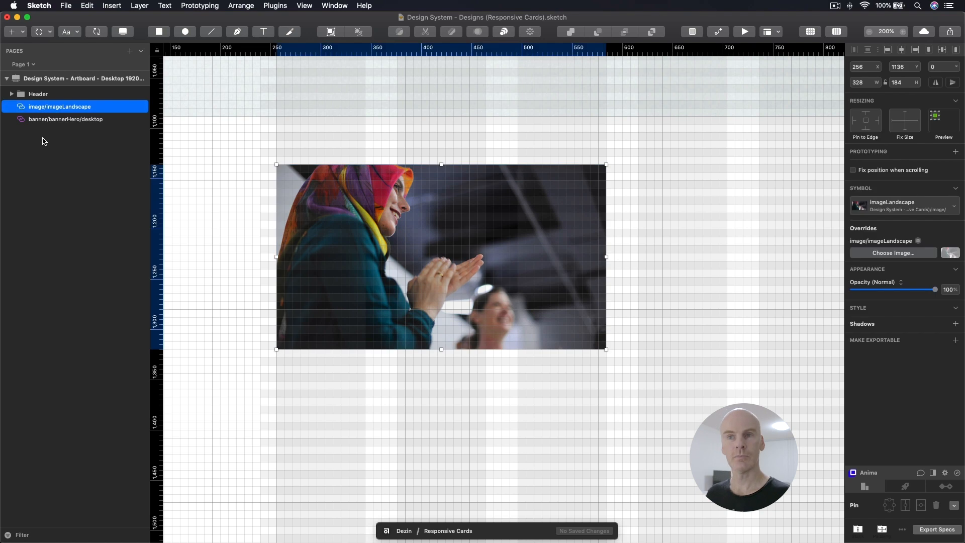
# Step: Group the landscape image as "card/cardArticle/3Col" and place the group beneath the hero banner in the layer order
pyautogui.press('super+alt+b')
pyautogui.doubleClick(59, 107)
pyautogui.write('card')
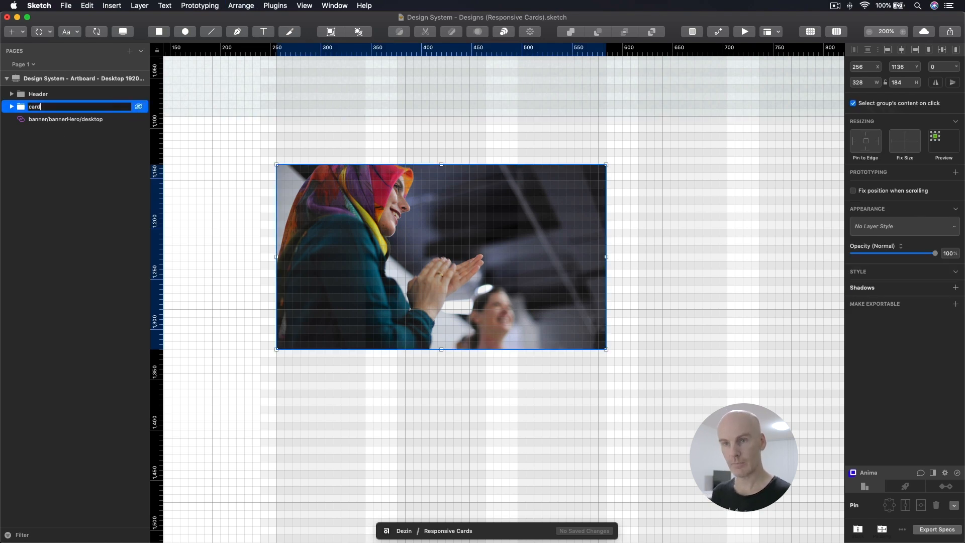
pyautogui.write('/cardArticle/3Col')
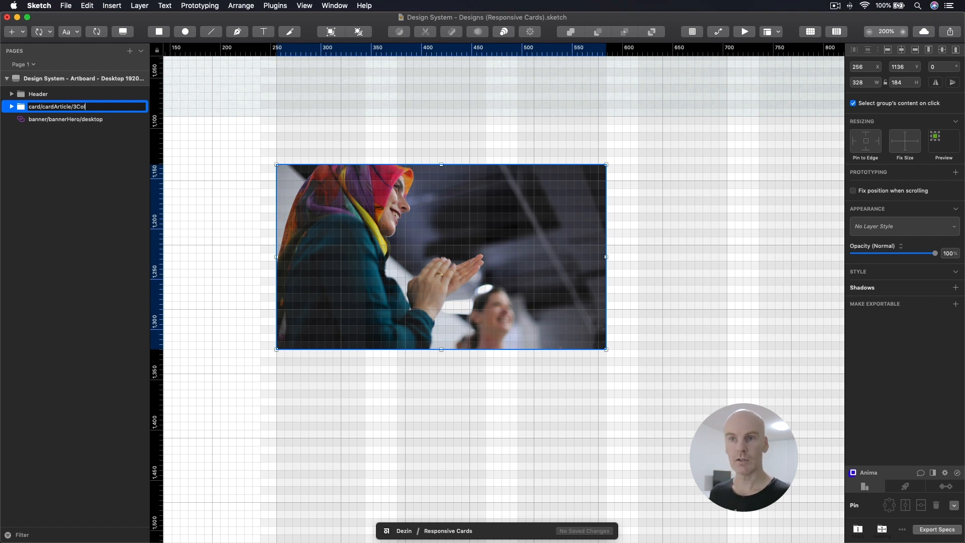
pyautogui.press('Return')
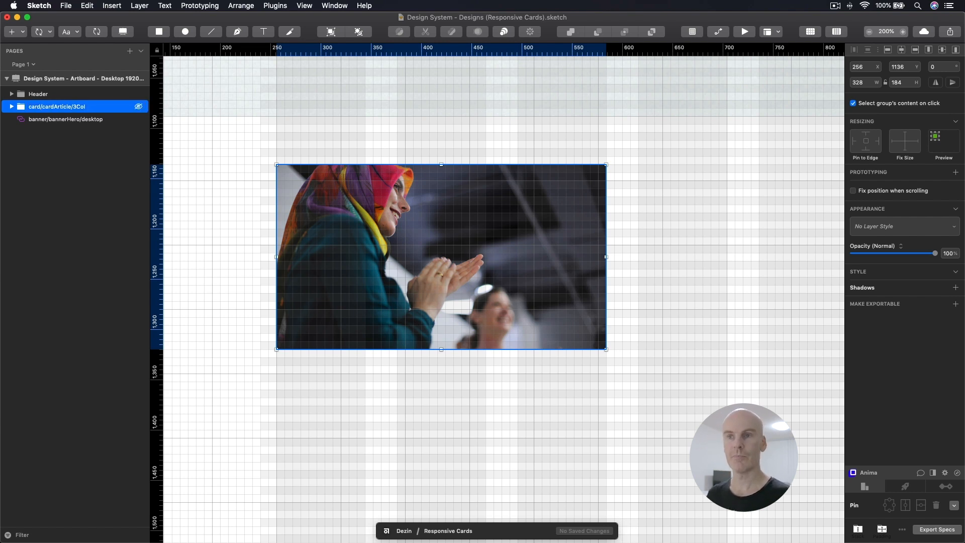
pyautogui.moveTo(33, 108); pyautogui.dragTo(32, 130)
# Step: Put the hero banner symbol in its own group and rename that group "Banner"
pyautogui.click(68, 108)
pyautogui.press('super+alt+b')
pyautogui.doubleClick(66, 107)
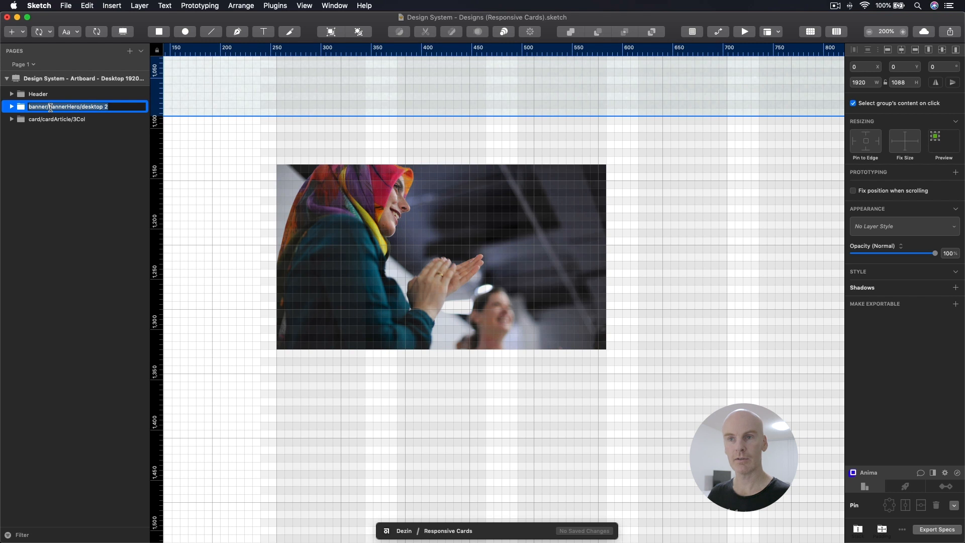
pyautogui.click(49, 106)
pyautogui.moveTo(49, 107); pyautogui.dragTo(12, 107)
pyautogui.press('BackSpace')
pyautogui.moveTo(93, 105); pyautogui.dragTo(60, 108)
pyautogui.press('BackSpace')
pyautogui.press('Return')
pyautogui.click(76, 106)
pyautogui.click(76, 107)
pyautogui.write('Banner')
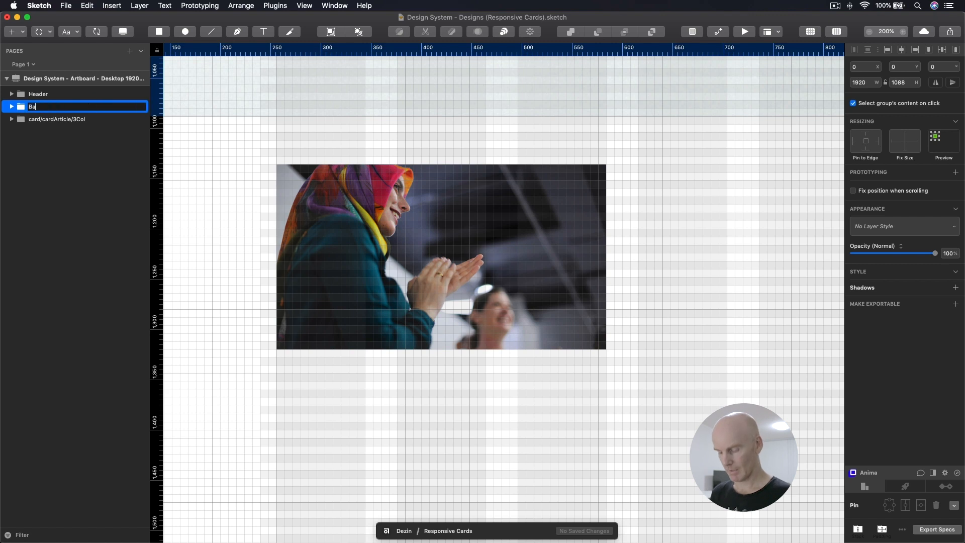
pyautogui.press('Return')
# Step: Draw a rectangle about 328 by 408 from the image's upper-left corner inside the card group and place it behind the image
pyautogui.click(65, 119)
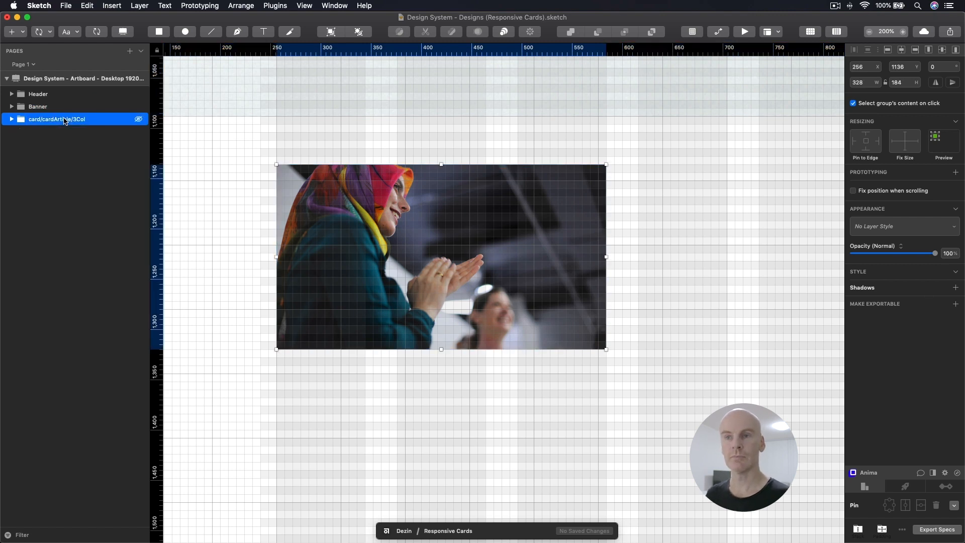
pyautogui.click(361, 222)
pyautogui.scroll(-3, 427, 216)
pyautogui.moveTo(450, 214); pyautogui.dragTo(447, 216)
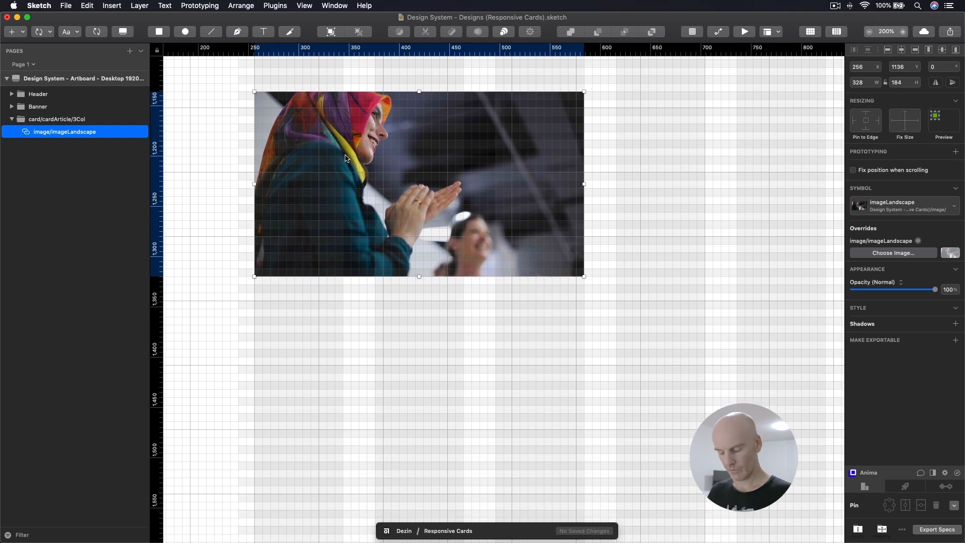
pyautogui.press('r')
pyautogui.moveTo(253, 92); pyautogui.dragTo(584, 501)
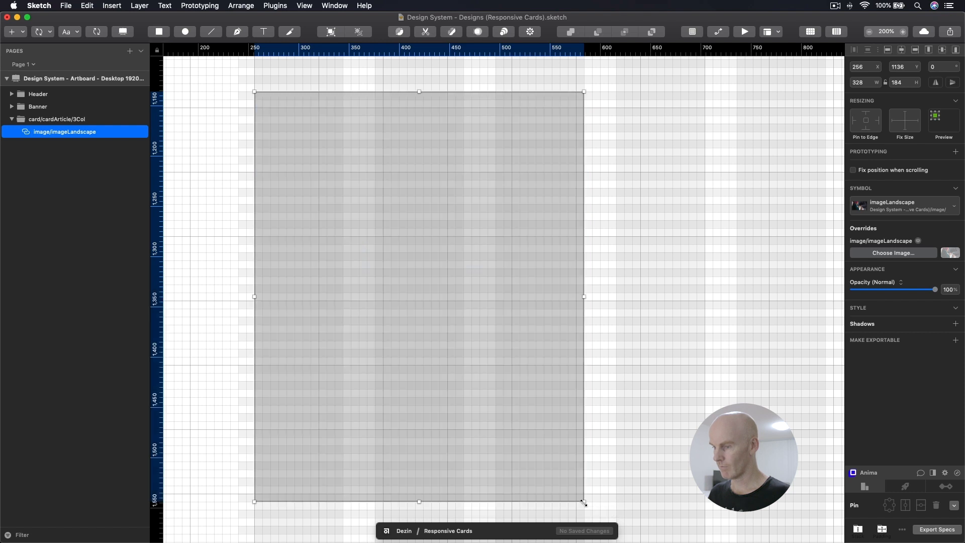
pyautogui.moveTo(53, 132); pyautogui.dragTo(53, 150)
pyautogui.click(423, 163)
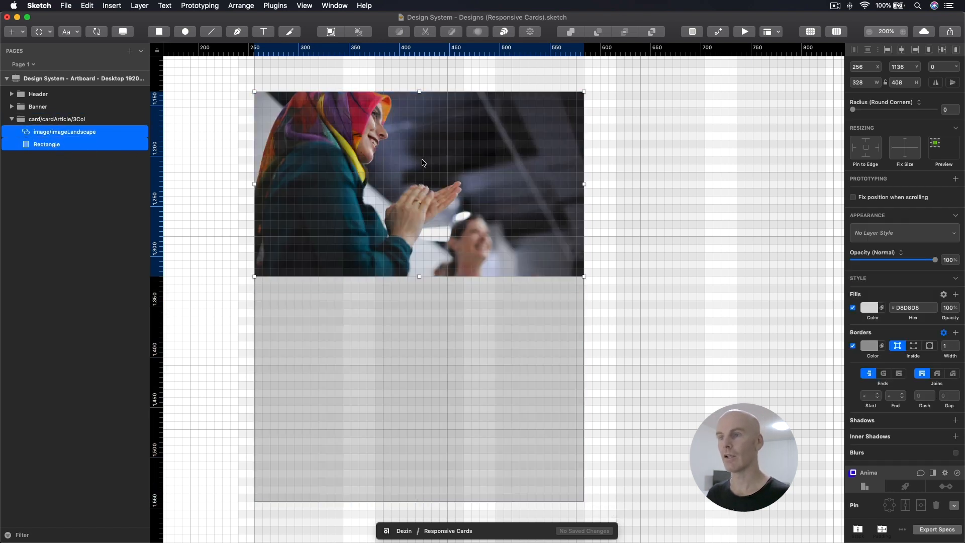
# Step: Apply the shape/surface L3 layer style from the Design System - Global (Responsive Cards) library to the card's rectangle
pyautogui.click(492, 368)
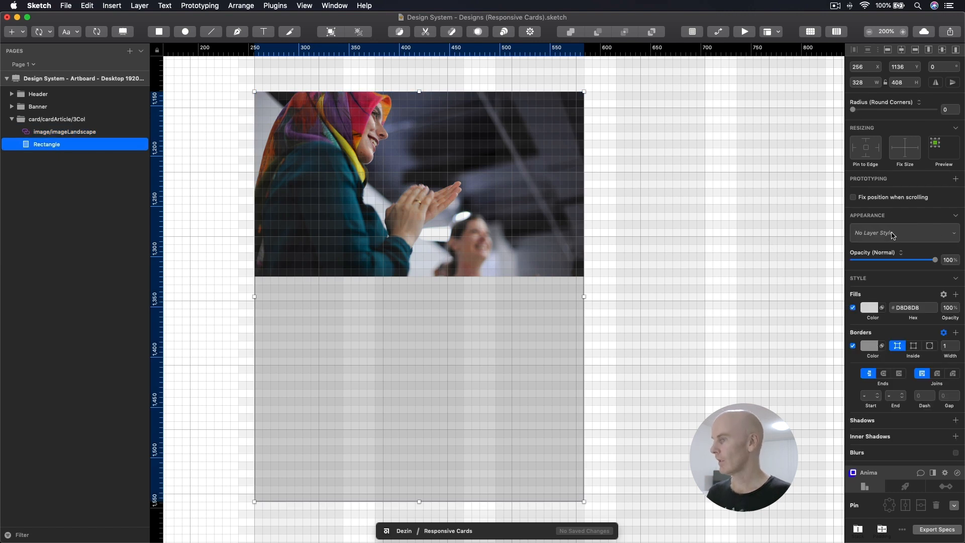
pyautogui.click(893, 236)
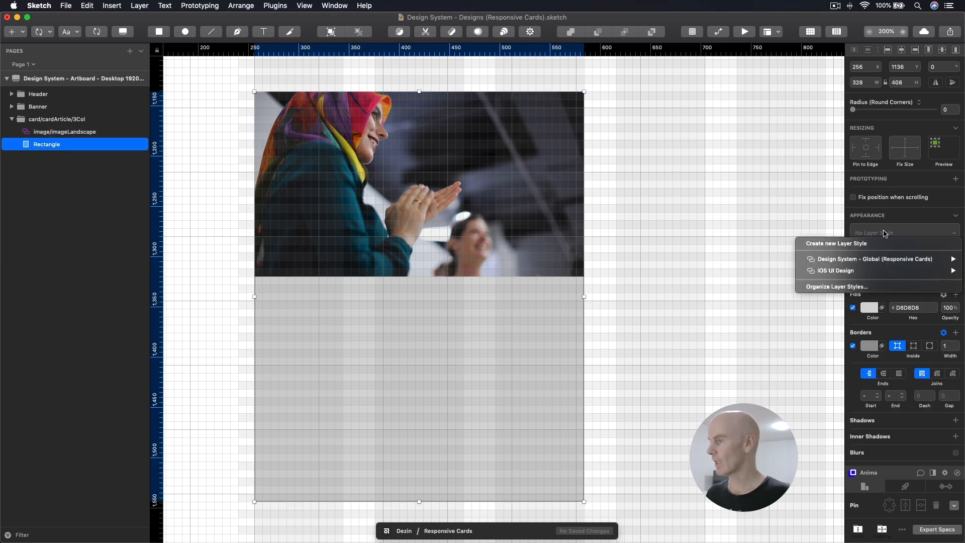
pyautogui.moveTo(855, 261)
pyautogui.moveTo(774, 262)
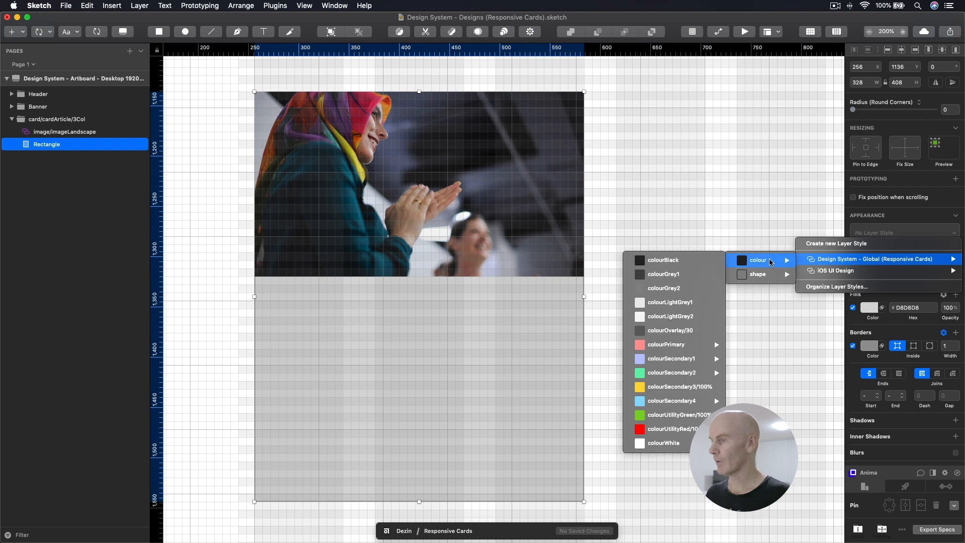
pyautogui.moveTo(762, 280)
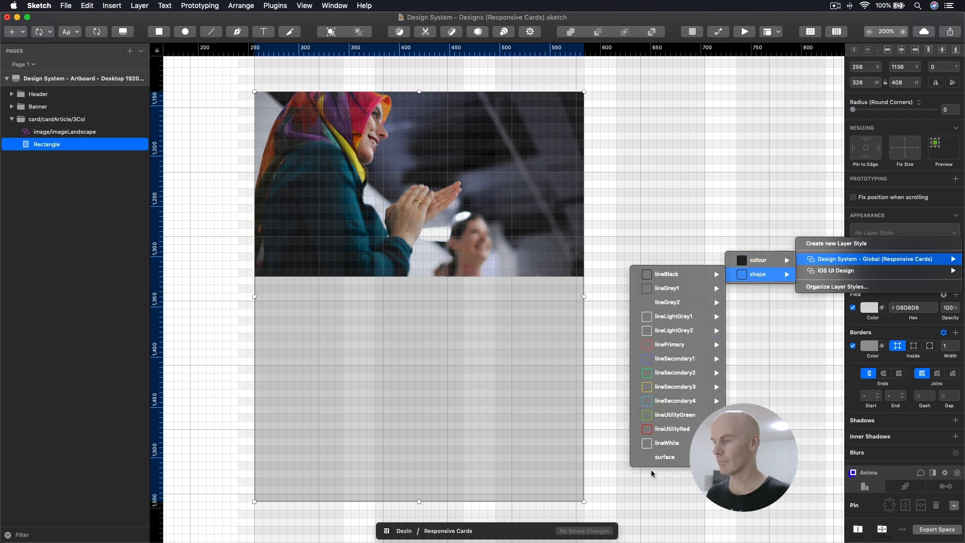
pyautogui.moveTo(660, 458)
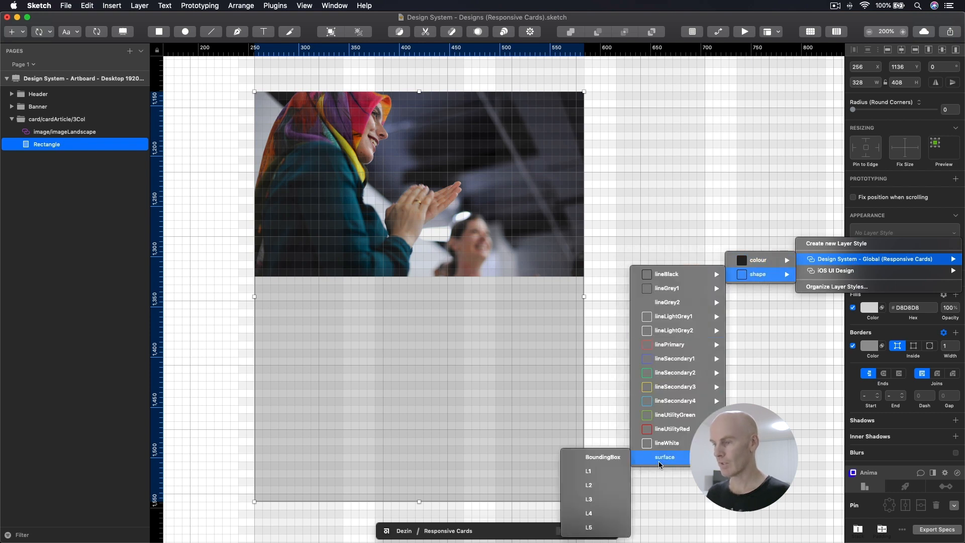
pyautogui.click(613, 503)
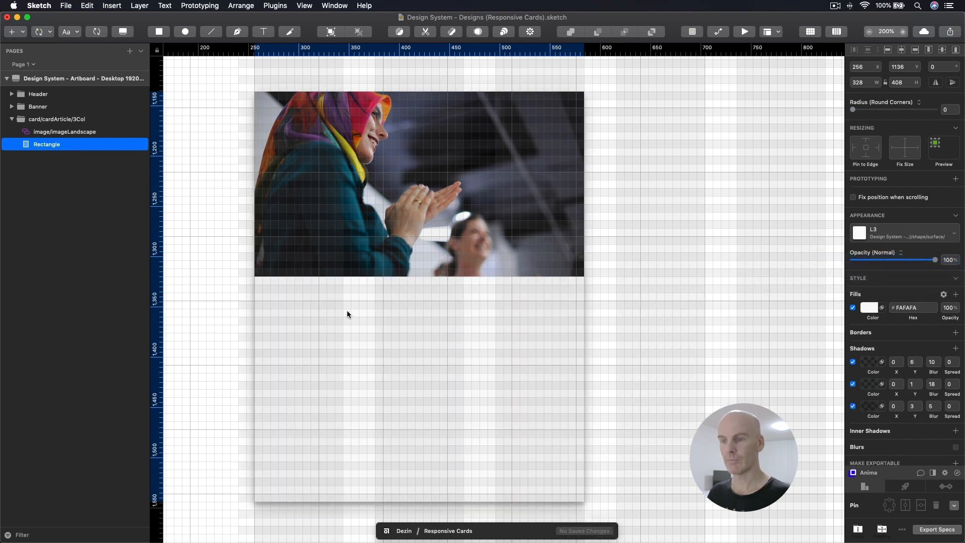
# Step: Set the card rectangle's corner radius to 4
pyautogui.click(950, 109)
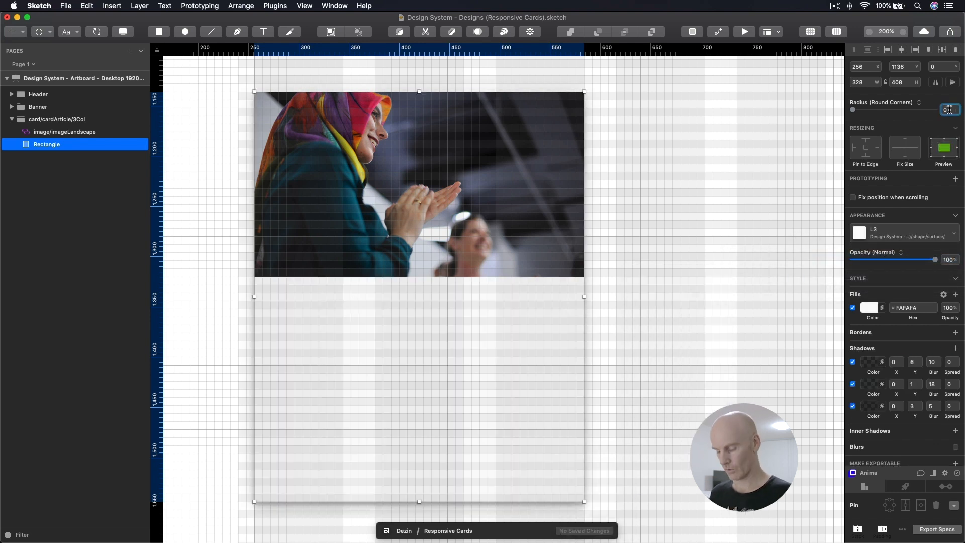
pyautogui.write('4')
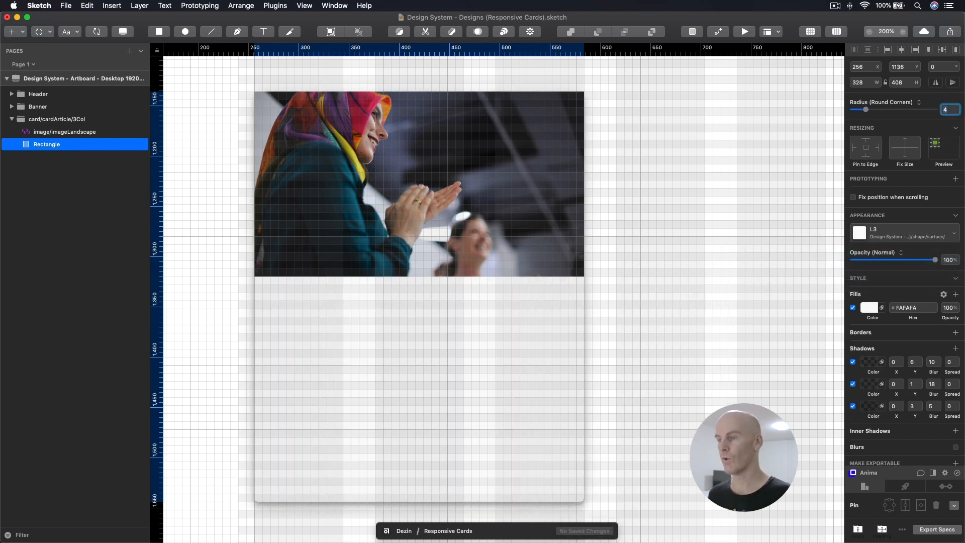
pyautogui.click(731, 231)
# Step: Rename the card rectangle as "BG" and turn it into a mask for the landscape image
pyautogui.click(50, 144)
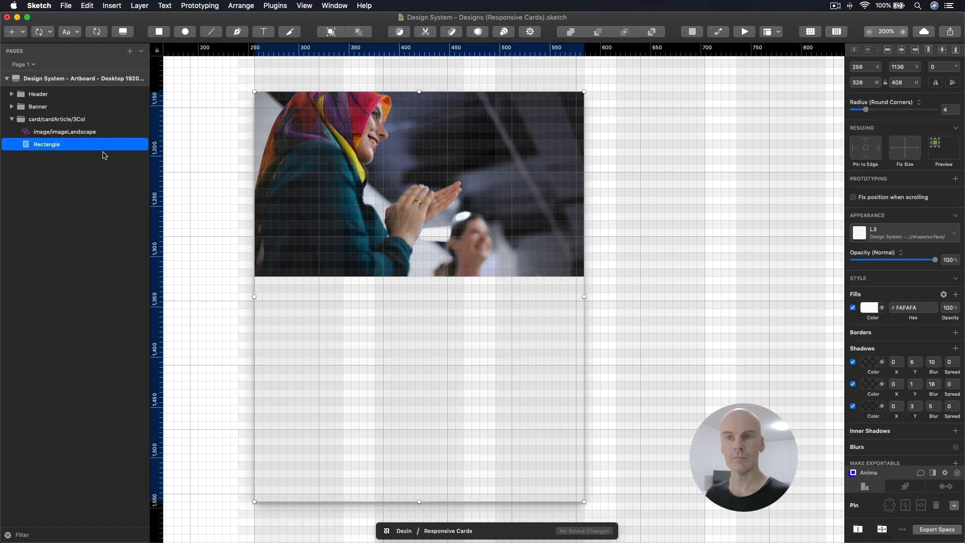
pyautogui.doubleClick(52, 145)
pyautogui.write('BG')
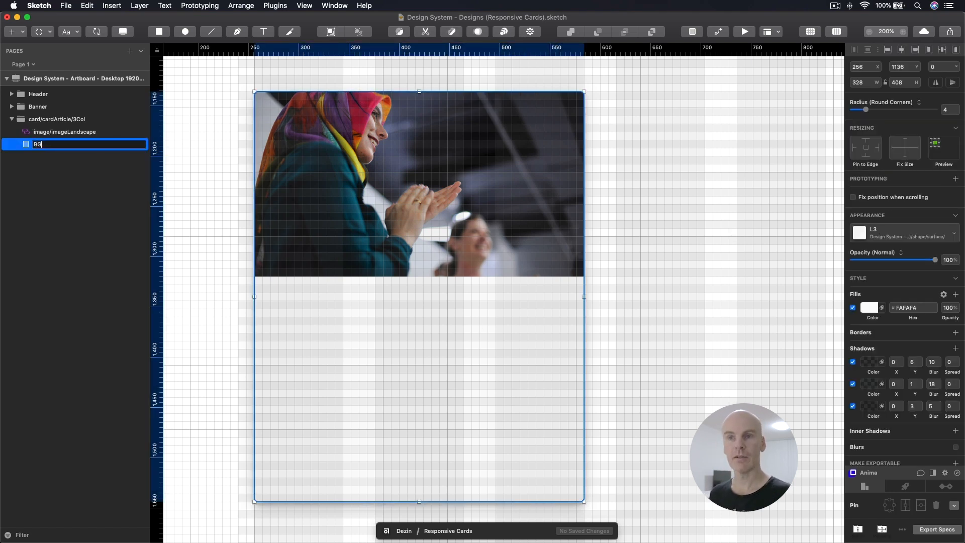
pyautogui.press('Return')
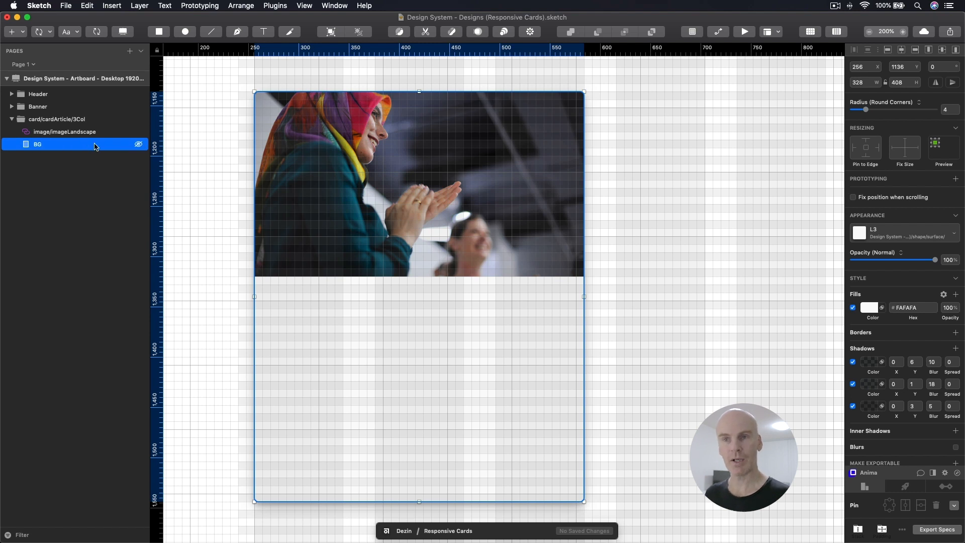
pyautogui.rightClick(51, 149)
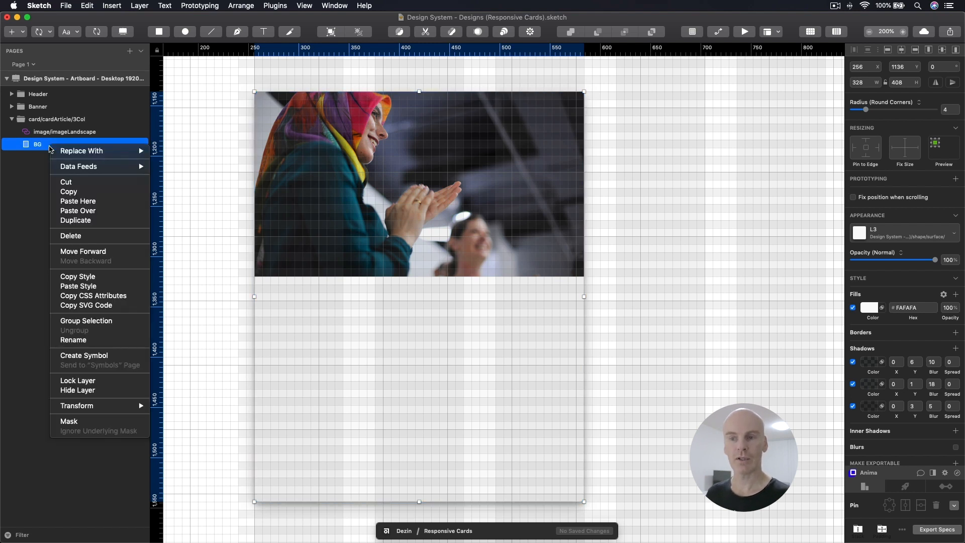
pyautogui.click(88, 424)
# Step: Hide the grid and layout overlays to examine the card's masked rounded corners, and show both overlays again
pyautogui.click(564, 123)
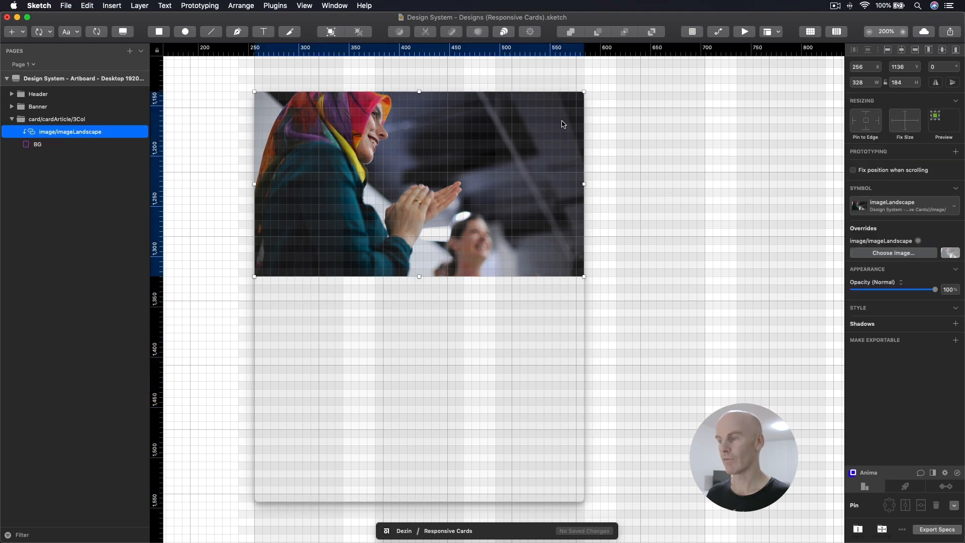
pyautogui.hotkey('ctrl', 'g')
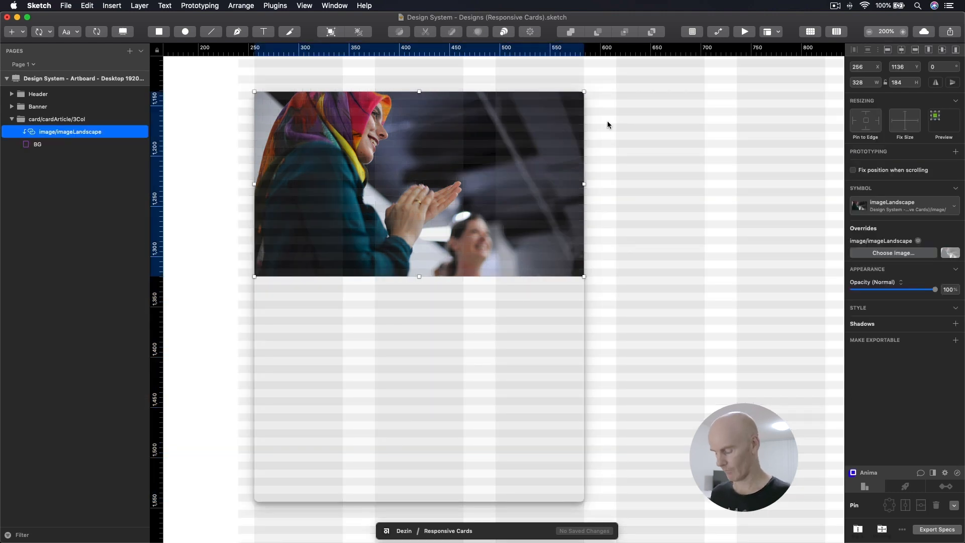
pyautogui.press('l')
pyautogui.press('Escape')
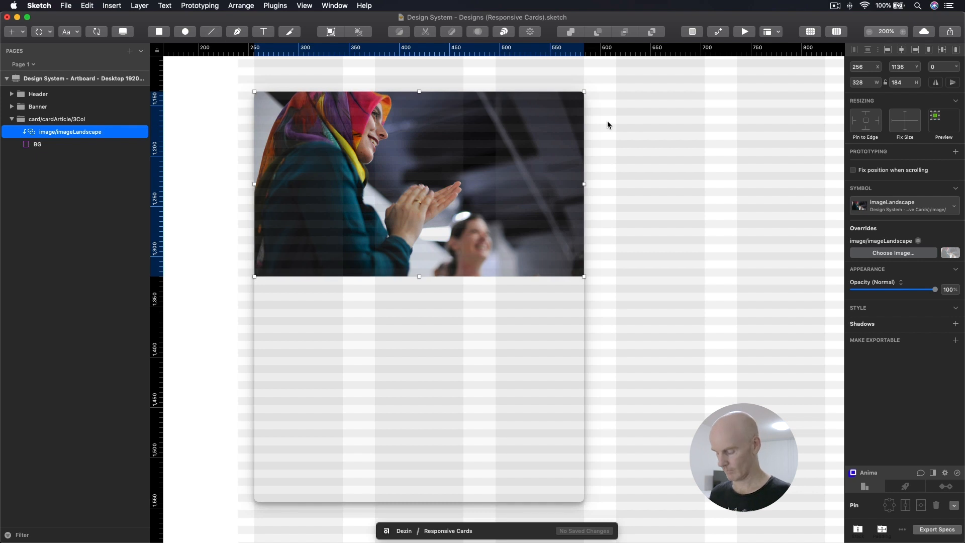
pyautogui.hotkey('ctrl', 'l')
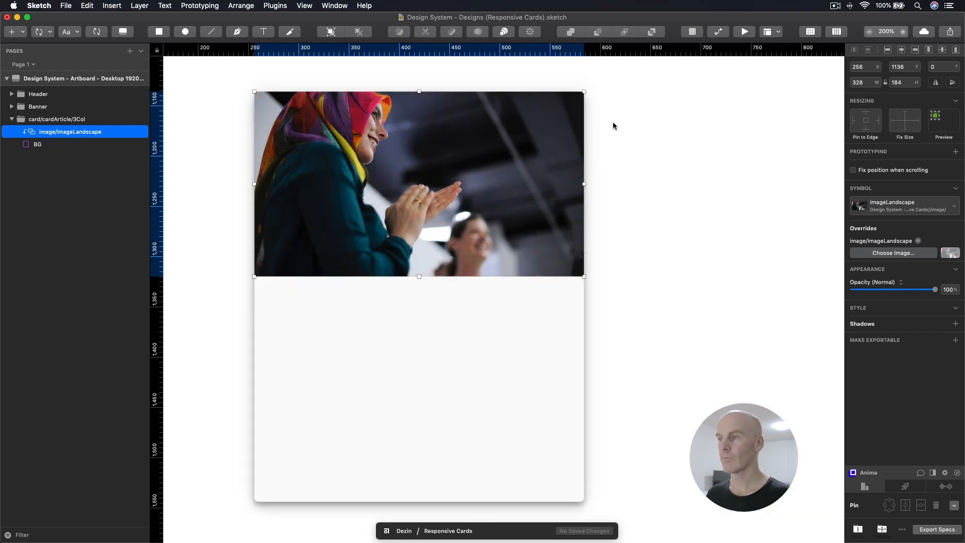
pyautogui.click(613, 142)
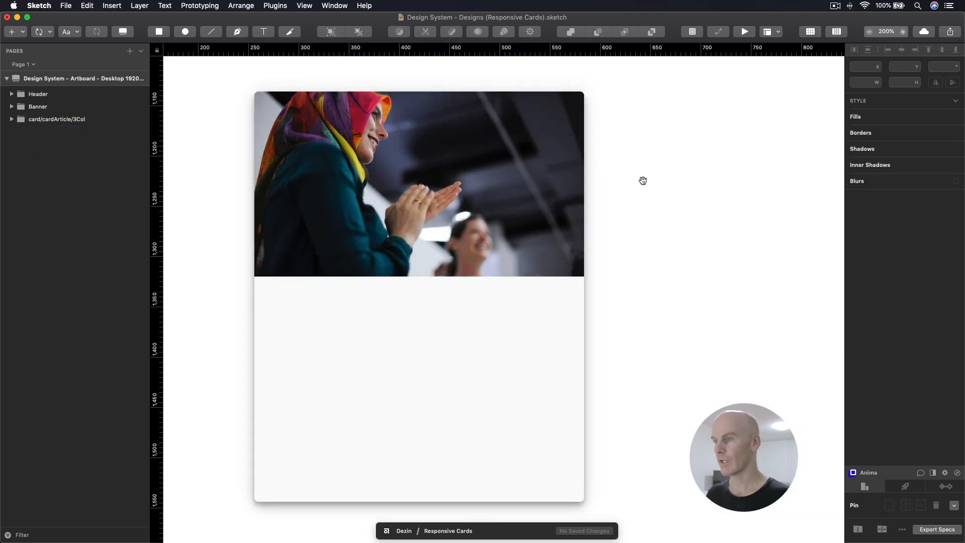
pyautogui.scroll(-2, 649, 186)
pyautogui.doubleClick(547, 240)
pyautogui.hotkey('ctrl', 'g')
pyautogui.hotkey('ctrl', 'l')
pyautogui.click(666, 228)
# Step: Insert a text layer in the global library's dt/p/pSmall/Primary/Left style inside the card group, just below the image
pyautogui.doubleClick(320, 243)
pyautogui.click(72, 33)
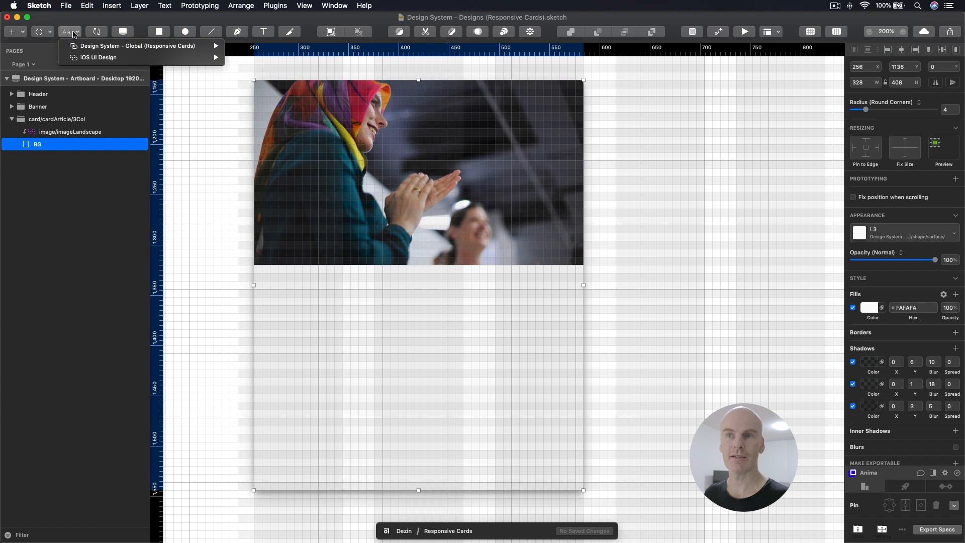
pyautogui.moveTo(70, 46)
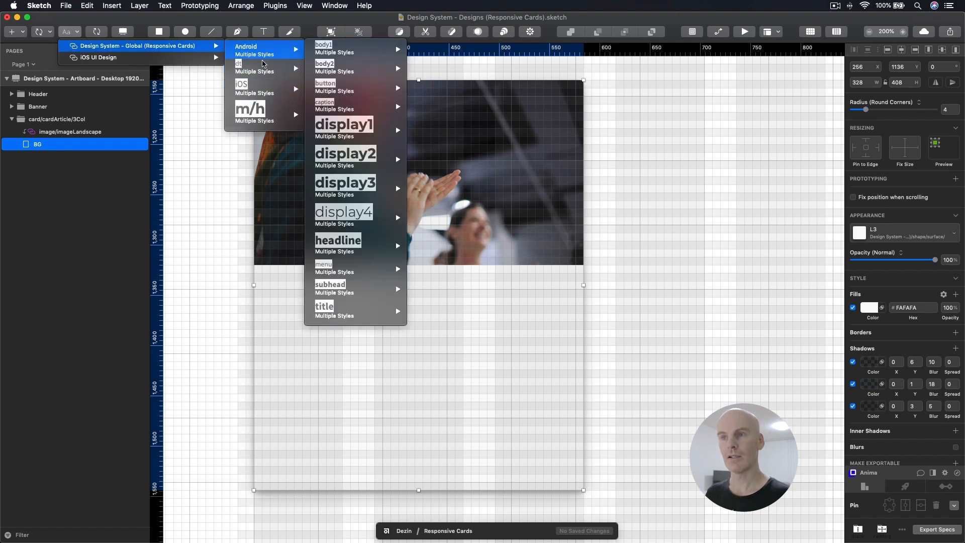
pyautogui.moveTo(302, 68)
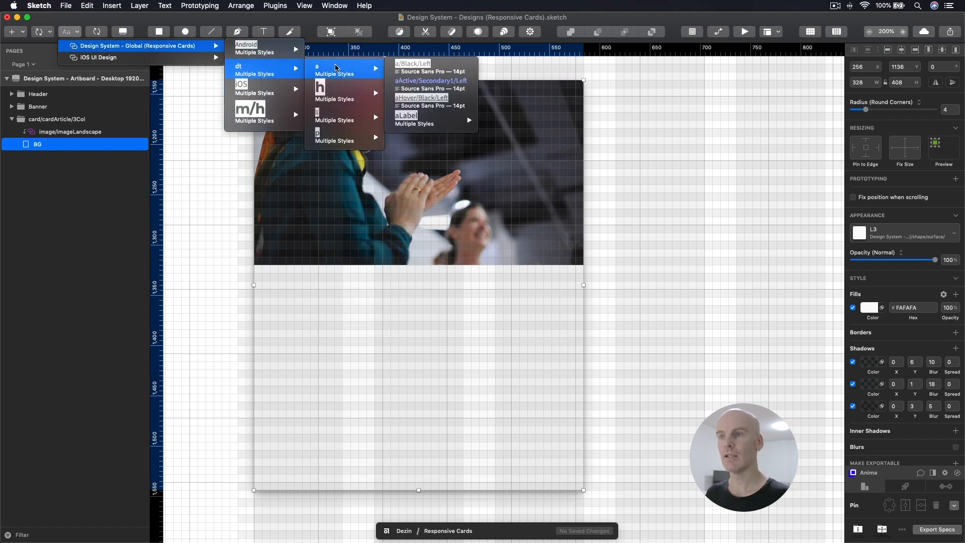
pyautogui.moveTo(331, 140)
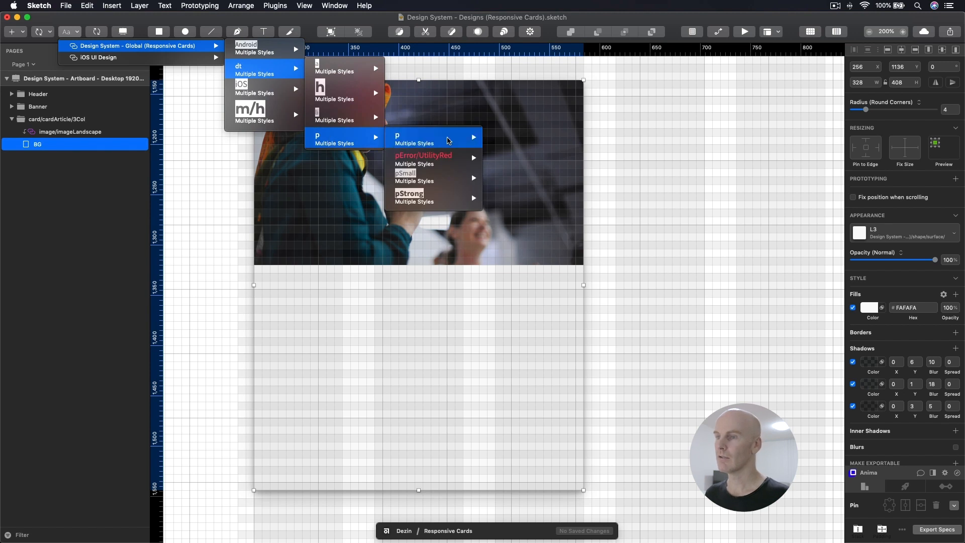
pyautogui.moveTo(436, 177)
pyautogui.moveTo(509, 197)
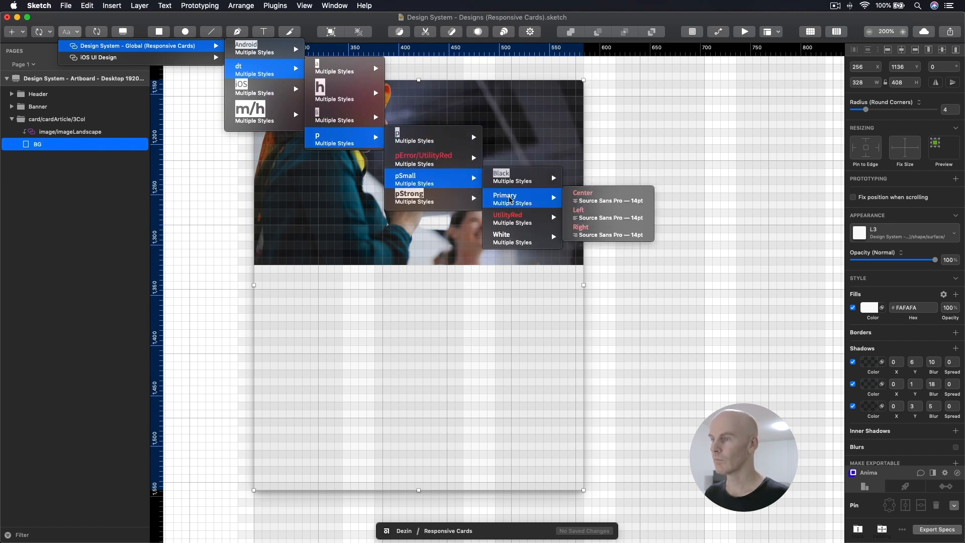
pyautogui.click(603, 216)
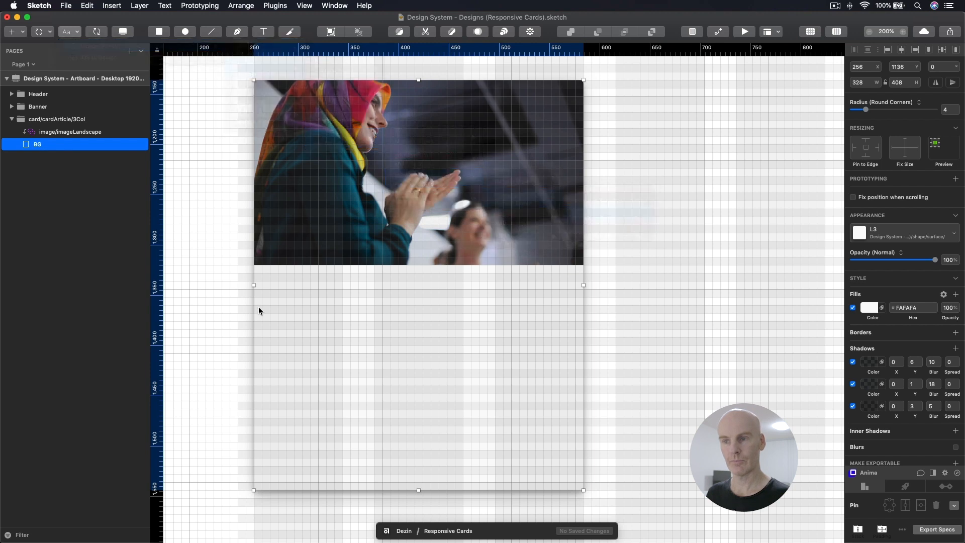
pyautogui.click(224, 280)
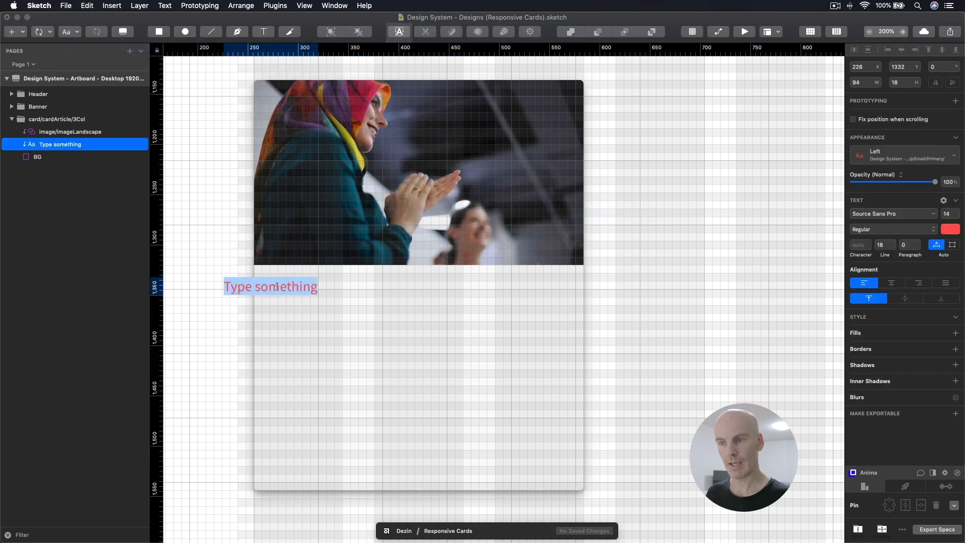
# Step: Move the new text inside the card to X 272, Y 1338 and check its distance from the background's left edge
pyautogui.press('Escape')
pyautogui.moveTo(272, 287); pyautogui.dragTo(316, 285)
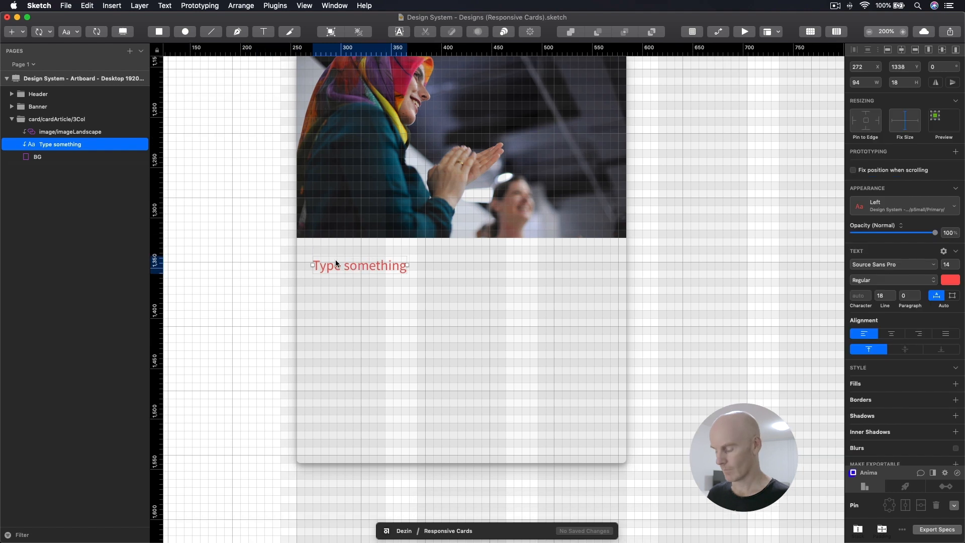
pyautogui.press('super+plus')
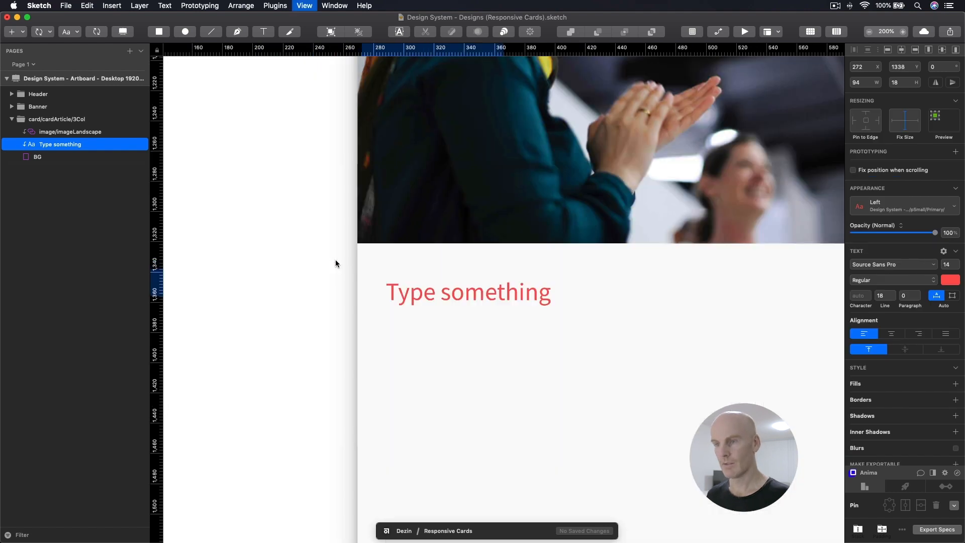
pyautogui.hscroll(5, 329, 237)
pyautogui.scroll(-2, 329, 236)
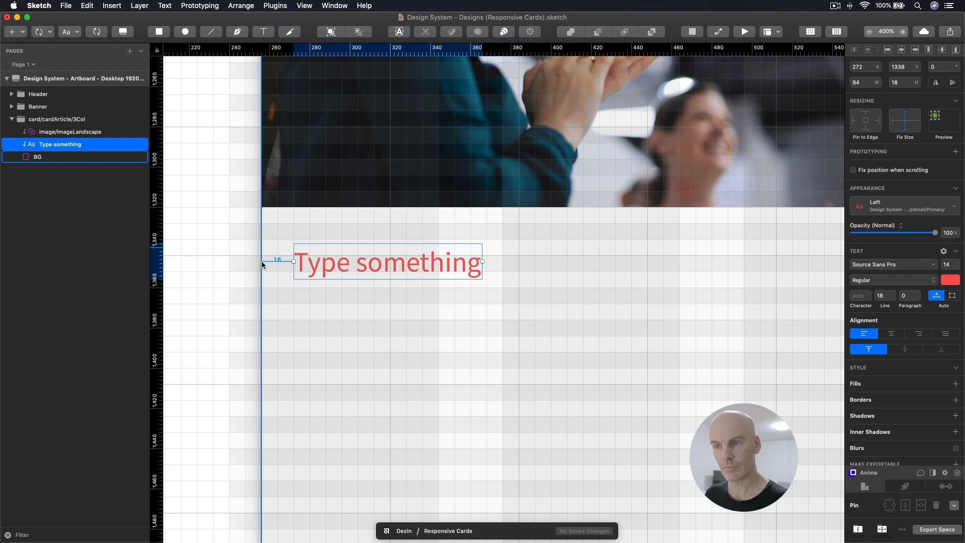
pyautogui.press('super+minus')
pyautogui.hscroll(3, 378, 249)
pyautogui.scroll(-1, 378, 249)
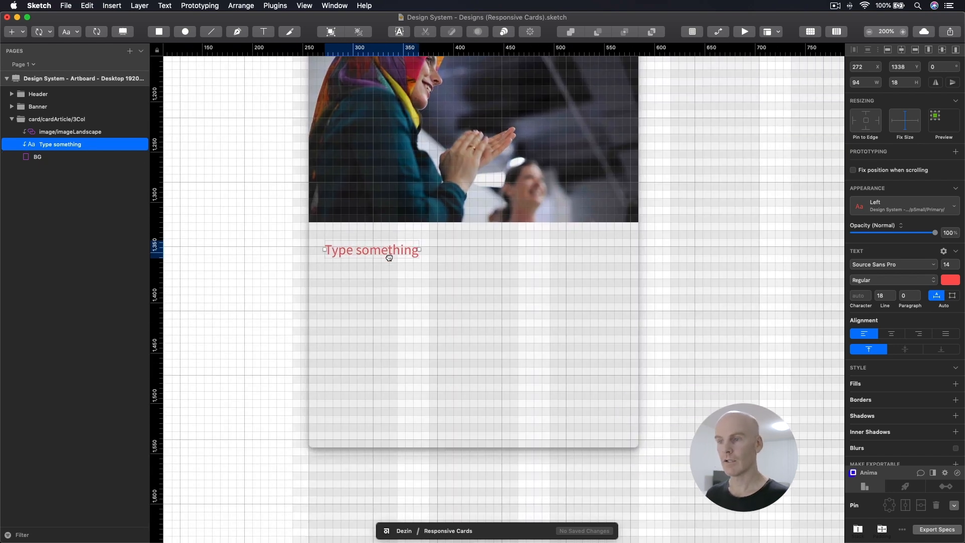
# Step: Replace the placeholder text below the image with "Category"
pyautogui.doubleClick(378, 250)
pyautogui.press('super+a')
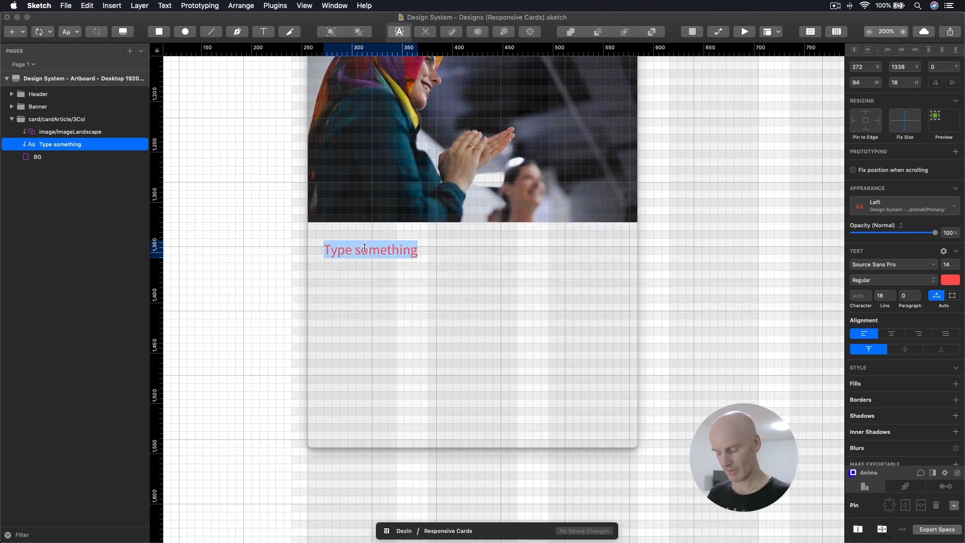
pyautogui.write('Category')
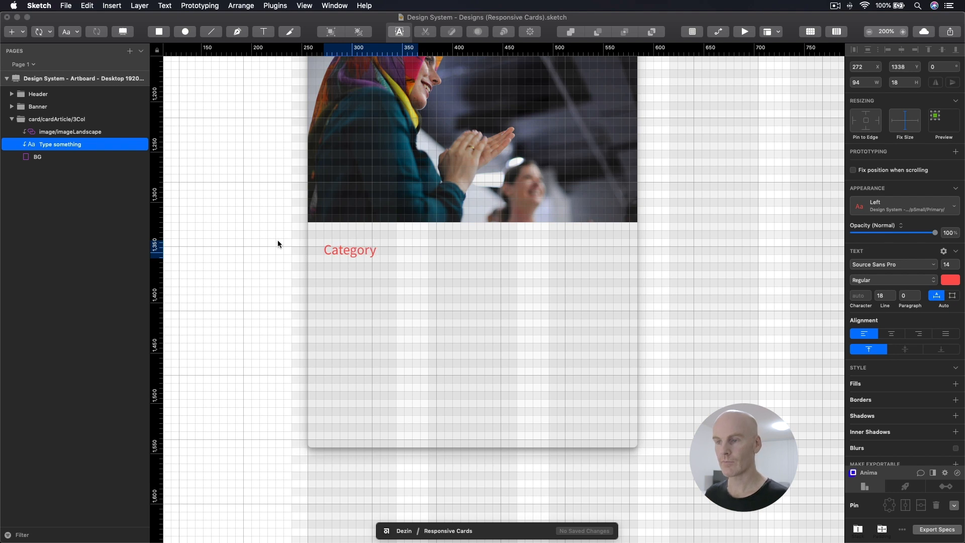
pyautogui.press('Escape')
# Step: Put the Category text in its own group and rename that group "Content"
pyautogui.press('super+g')
pyautogui.doubleClick(50, 145)
pyautogui.write('Con')
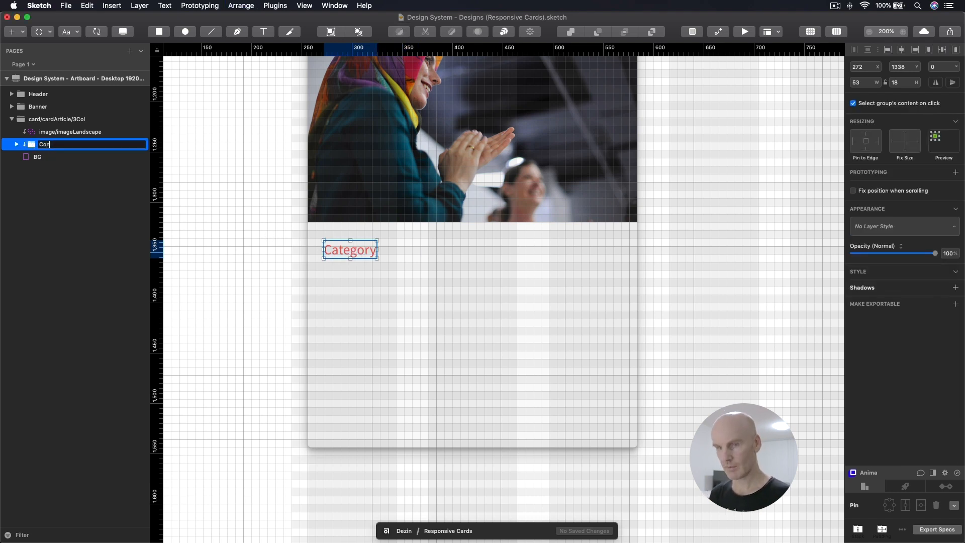
pyautogui.write('tent')
pyautogui.press('Return')
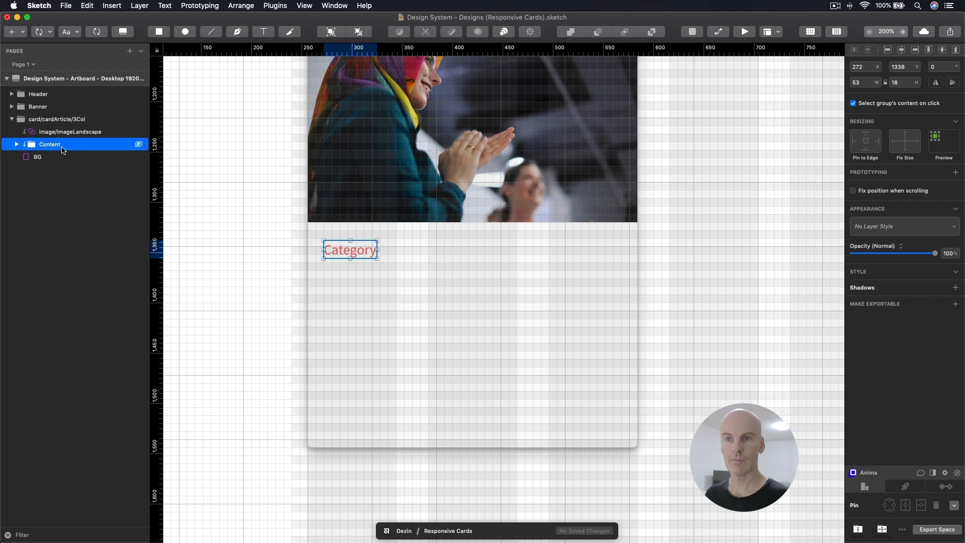
# Step: Insert a text layer in the global library's dt/h/h4/Black/Left style inside the Content group, below Category at X 272, Y 1366
pyautogui.click(15, 146)
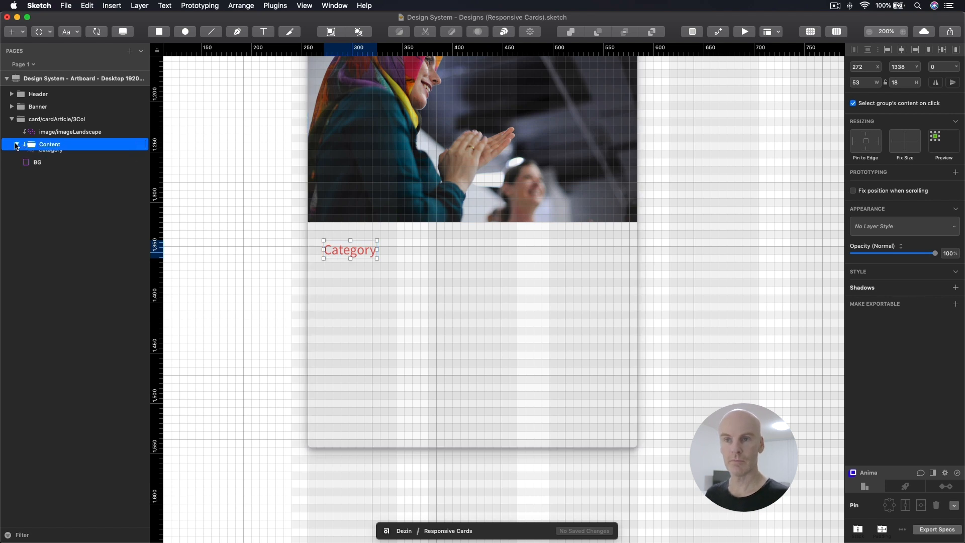
pyautogui.click(63, 157)
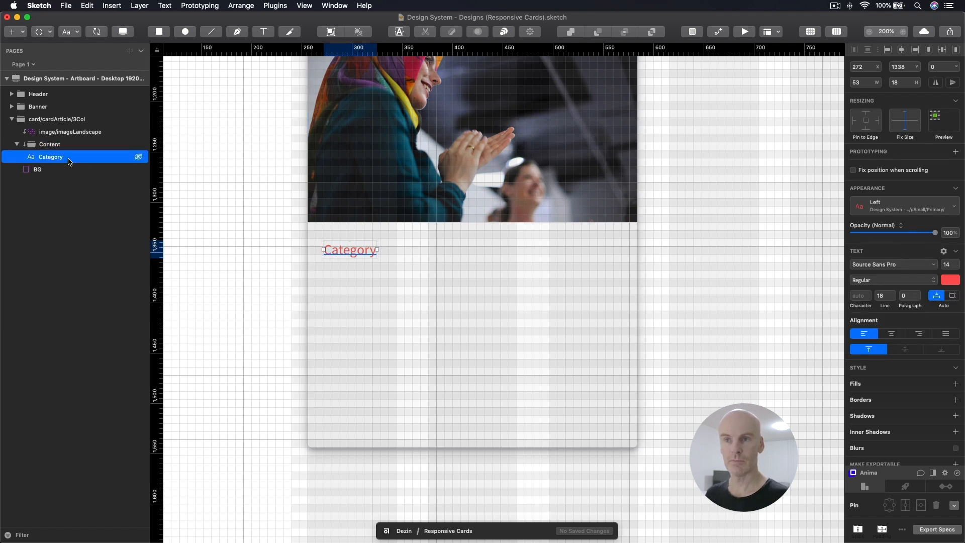
pyautogui.click(74, 33)
pyautogui.moveTo(115, 50)
pyautogui.moveTo(271, 69)
pyautogui.moveTo(352, 95)
pyautogui.moveTo(425, 178)
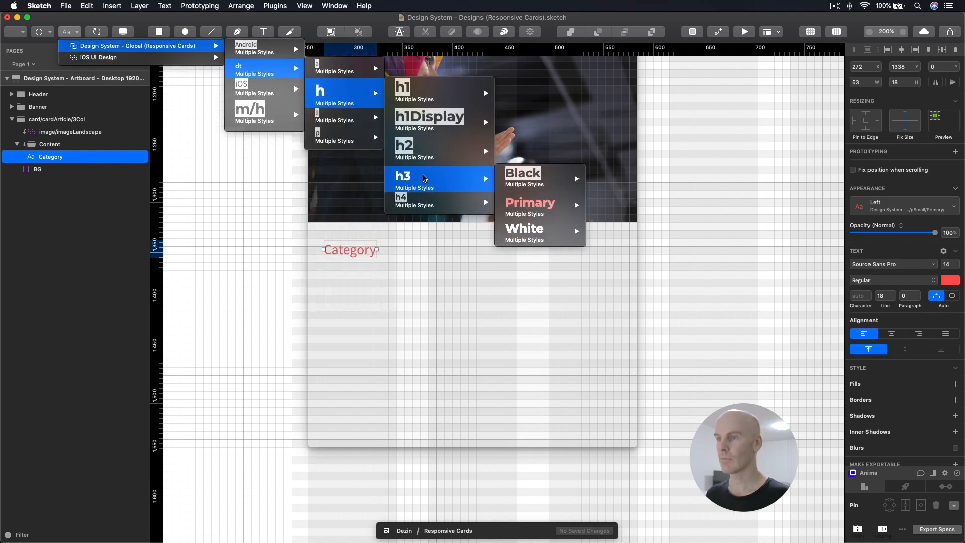
pyautogui.moveTo(417, 202)
pyautogui.moveTo(523, 202)
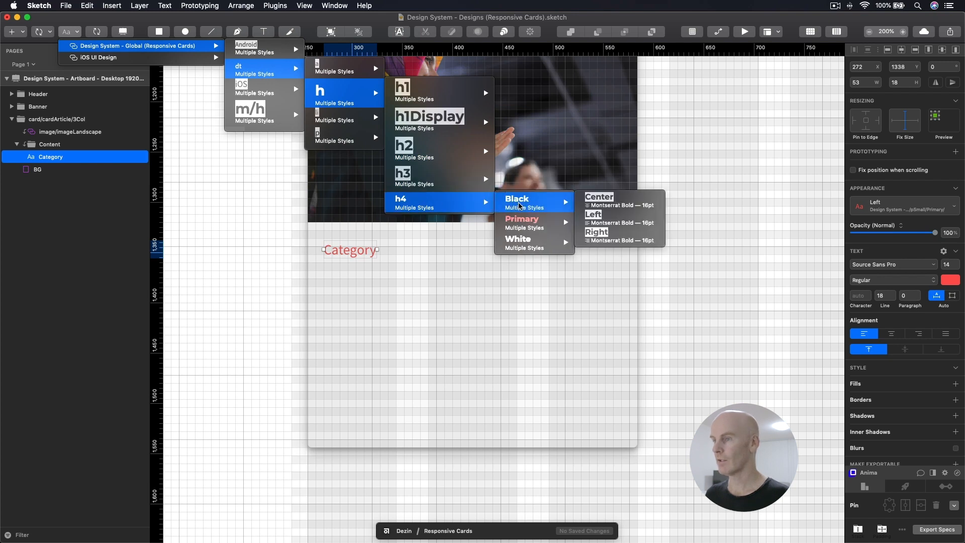
pyautogui.click(606, 218)
pyautogui.press('t')
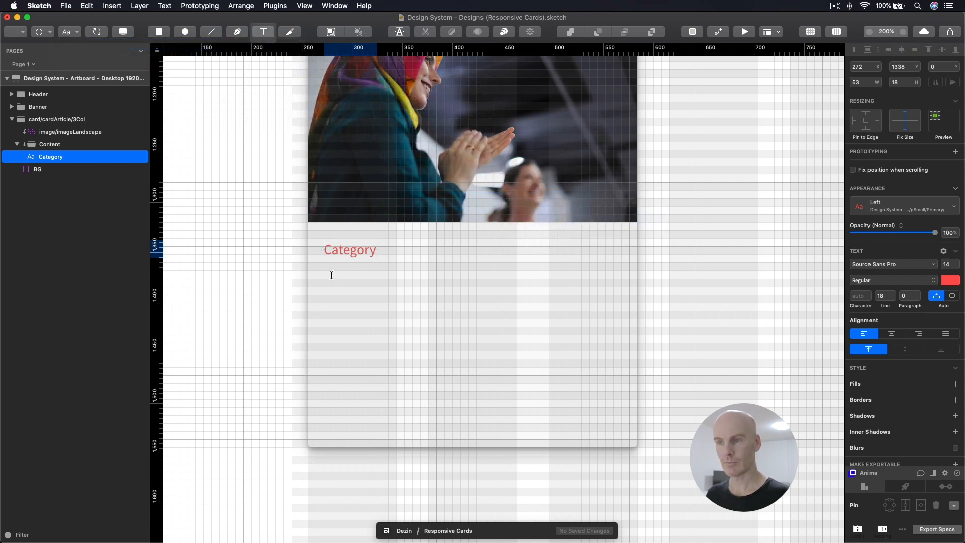
pyautogui.click(331, 275)
pyautogui.press('Escape')
pyautogui.moveTo(358, 280); pyautogui.dragTo(350, 282)
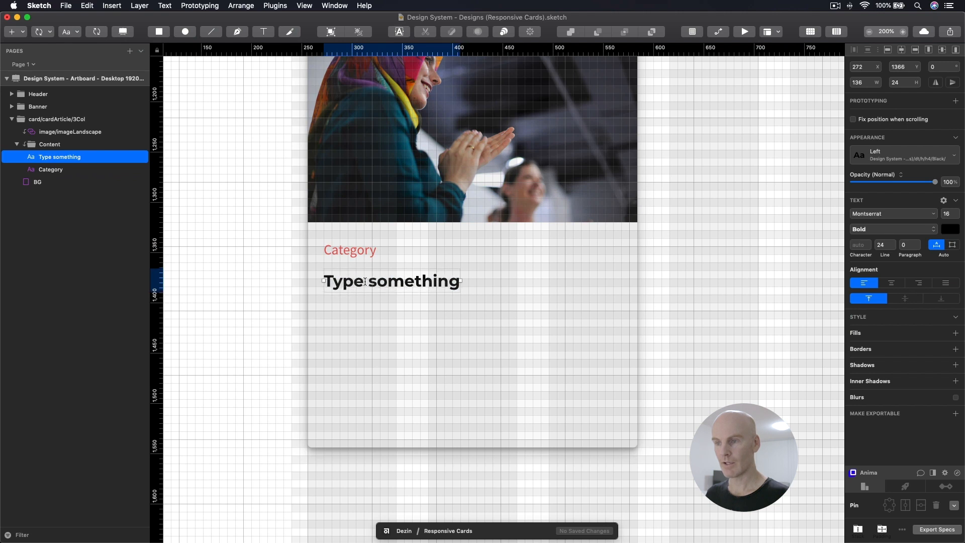
# Step: Replace the new text's placeholder with "Heading" and order its layer below Category in the Content group
pyautogui.doubleClick(365, 281)
pyautogui.write('Heading')
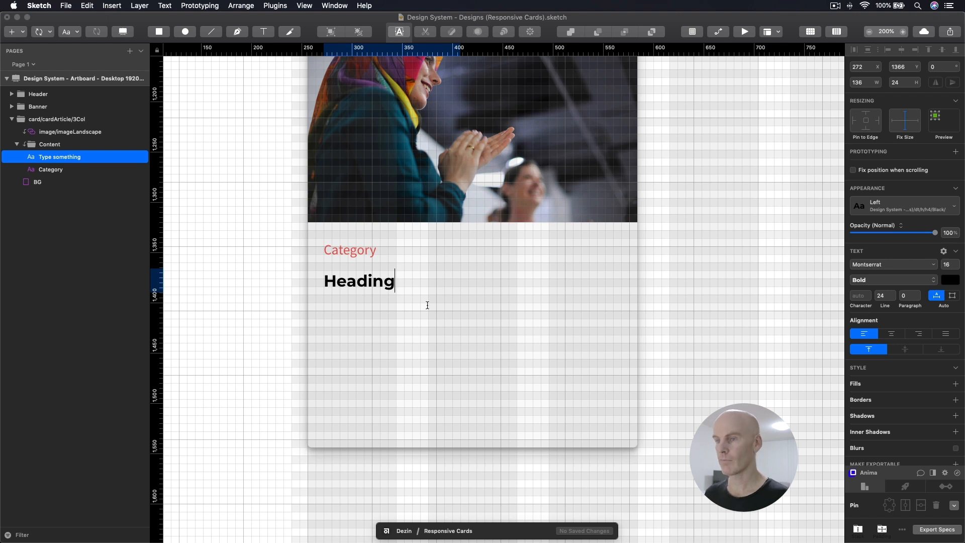
pyautogui.press('Escape')
pyautogui.moveTo(58, 166); pyautogui.dragTo(57, 174)
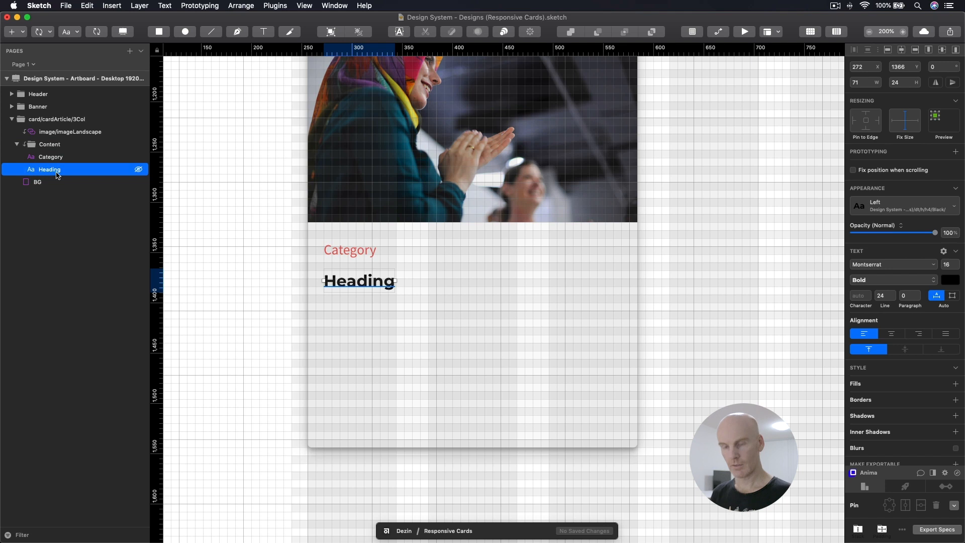
# Step: Put the Heading layer in its own group and rename that group "Text"
pyautogui.press('super+g')
pyautogui.doubleClick(70, 171)
pyautogui.write('Text')
pyautogui.press('Return')
# Step: Duplicate the Heading layer inside the Text group and move the lower-ordered copy straight down to Y 1390
pyautogui.click(22, 169)
pyautogui.click(48, 183)
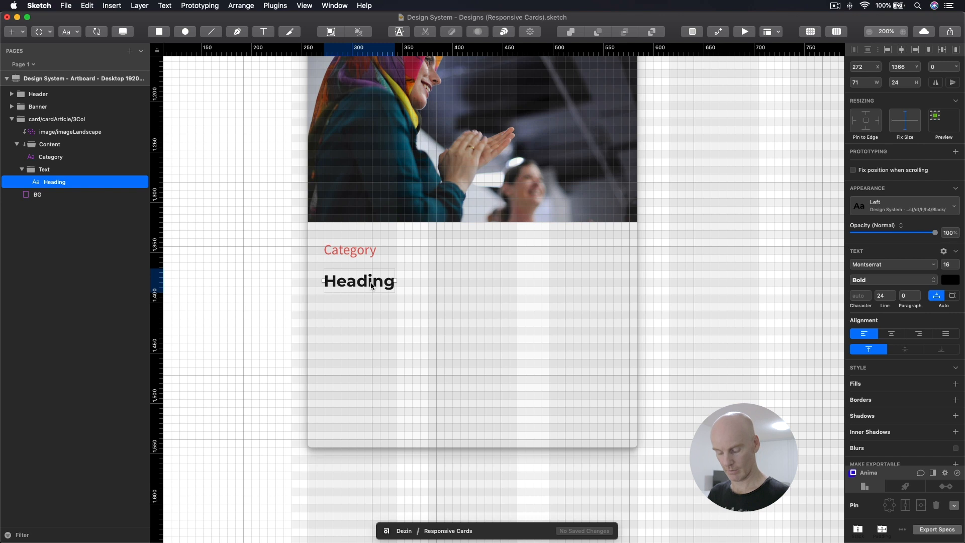
pyautogui.press('super+d')
pyautogui.click(74, 195)
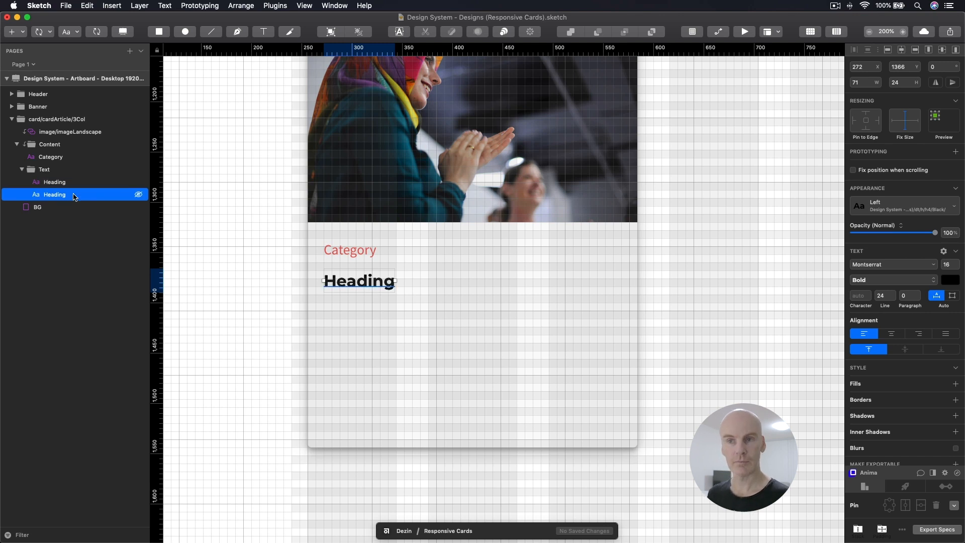
pyautogui.press('Down')
pyautogui.press('Down')
pyautogui.press('Down')
pyautogui.press('Down')
pyautogui.press('Down')
pyautogui.press('Down')
pyautogui.press('Down')
pyautogui.press('Down')
pyautogui.press('Down')
pyautogui.press('Down')
pyautogui.press('Down')
pyautogui.press('Down')
pyautogui.press('Down')
pyautogui.press('Down')
pyautogui.press('Down')
pyautogui.press('Down')
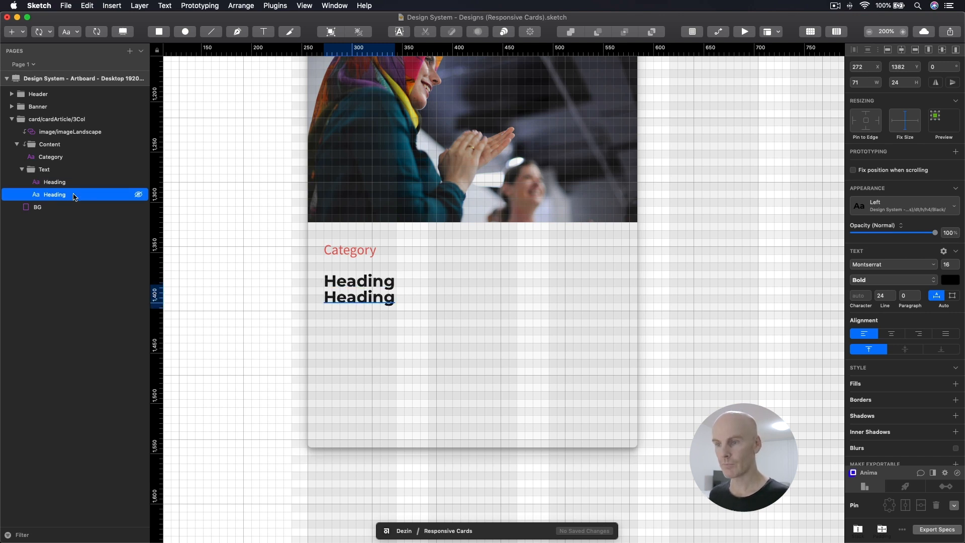
pyautogui.press('Down')
pyautogui.press('Down')
pyautogui.press('Down')
pyautogui.press('Down')
pyautogui.press('Down')
pyautogui.press('Down')
pyautogui.press('Down')
pyautogui.press('Down')
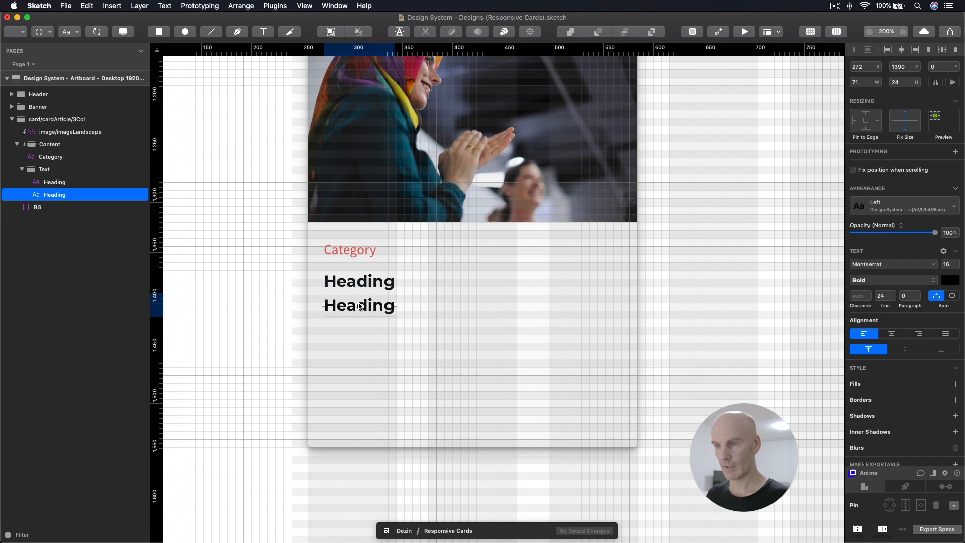
# Step: Apply the global library's dt/p/p/Black/Left text style to the lower Heading copy
pyautogui.click(899, 208)
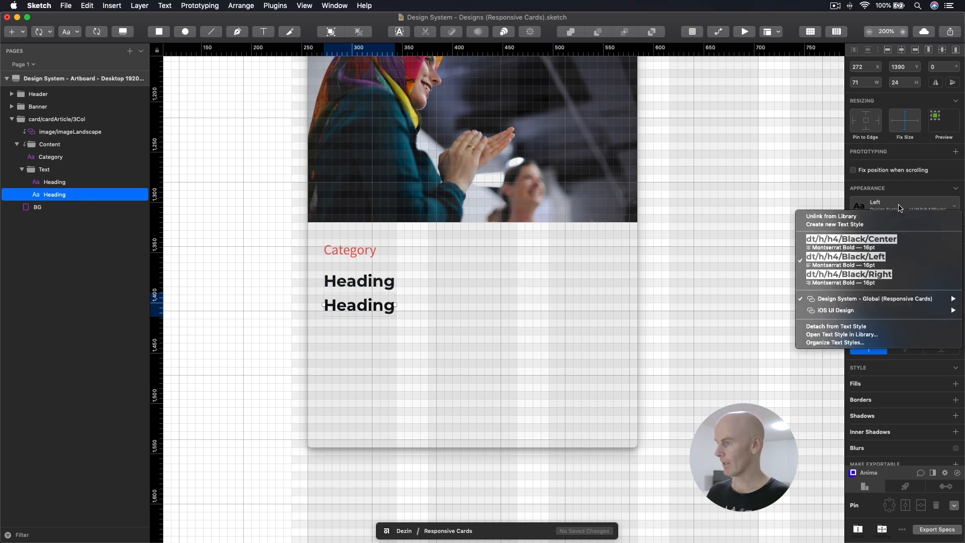
pyautogui.click(451, 277)
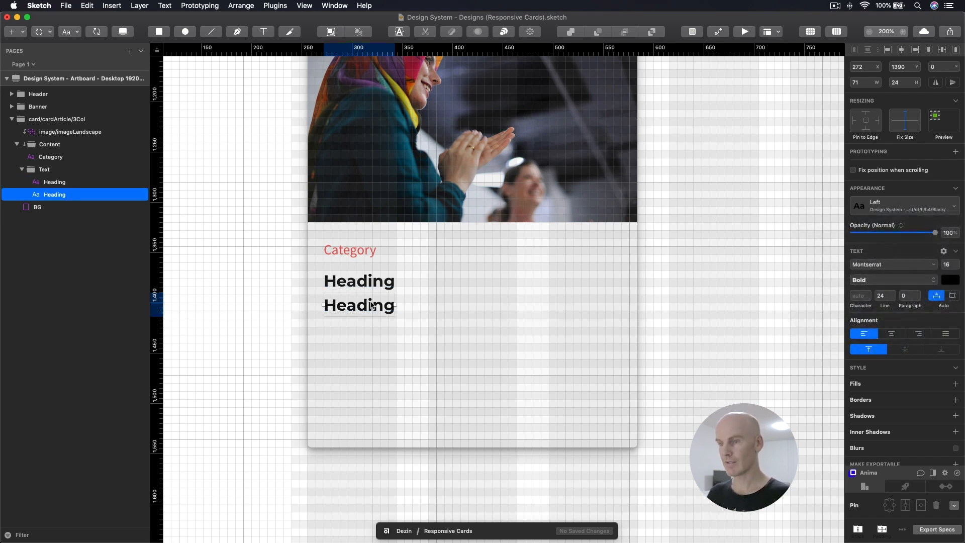
pyautogui.click(883, 207)
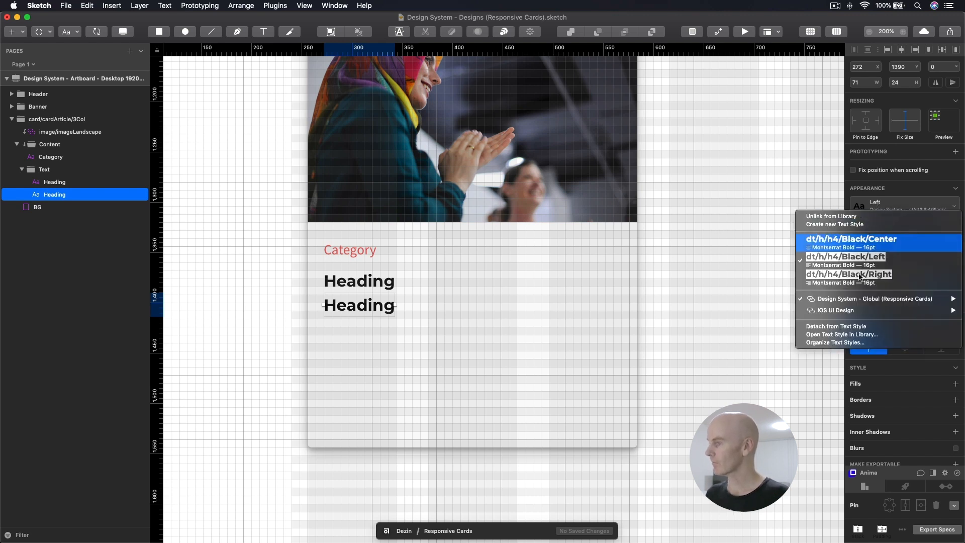
pyautogui.moveTo(860, 300)
pyautogui.moveTo(768, 318)
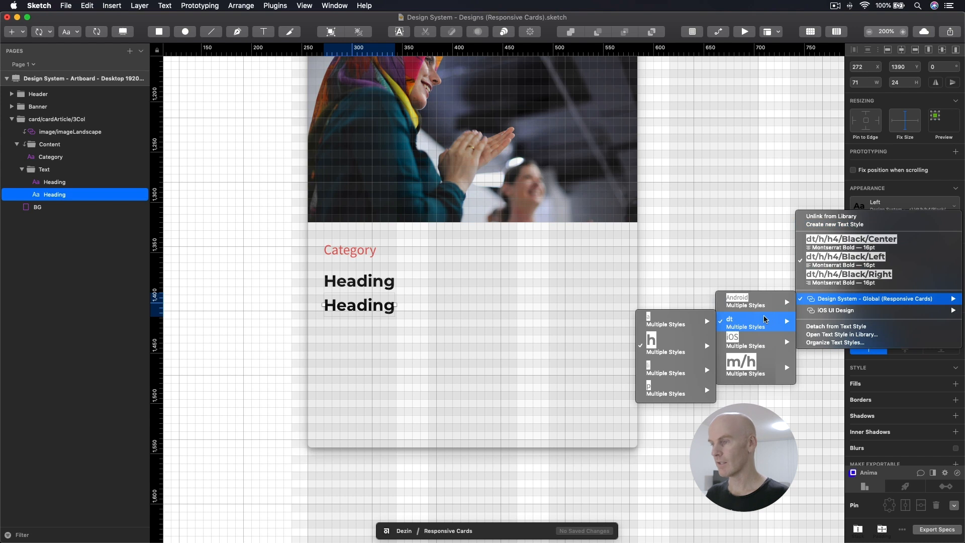
pyautogui.moveTo(685, 392)
pyautogui.moveTo(604, 393)
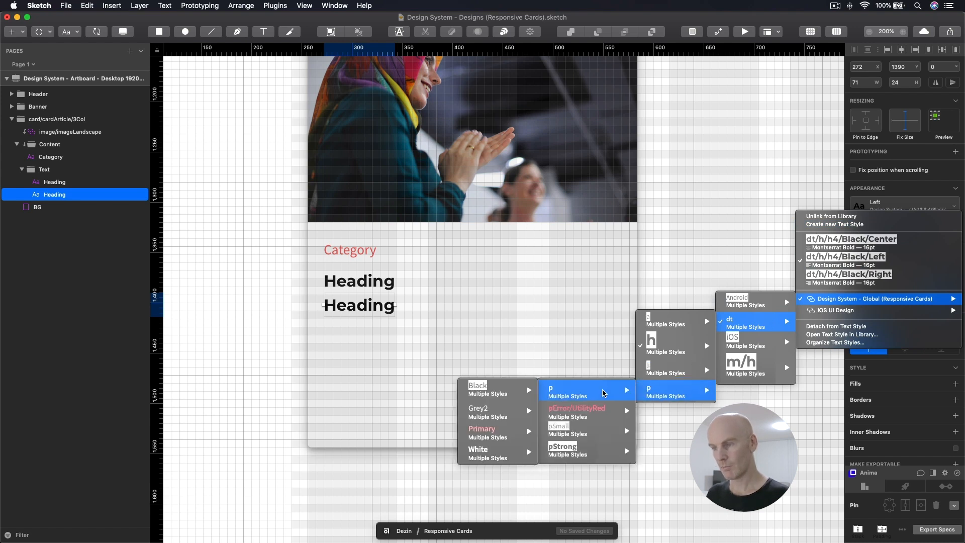
pyautogui.moveTo(497, 391)
pyautogui.click(394, 402)
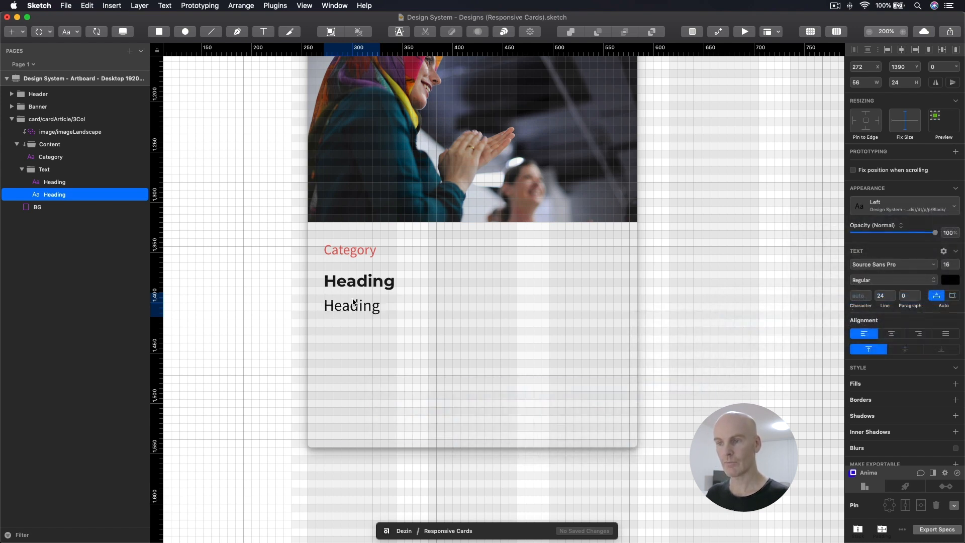
# Step: Widen the card's text boxes toward the right margin: the bold Heading to 296, the lower Heading and Category to 297
pyautogui.click(395, 280)
pyautogui.moveTo(395, 280); pyautogui.dragTo(621, 279)
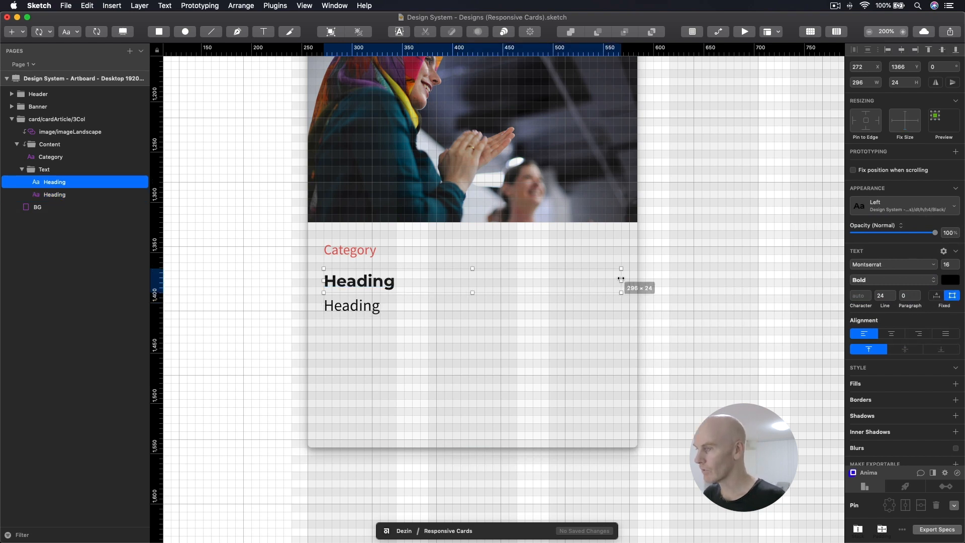
pyautogui.click(348, 307)
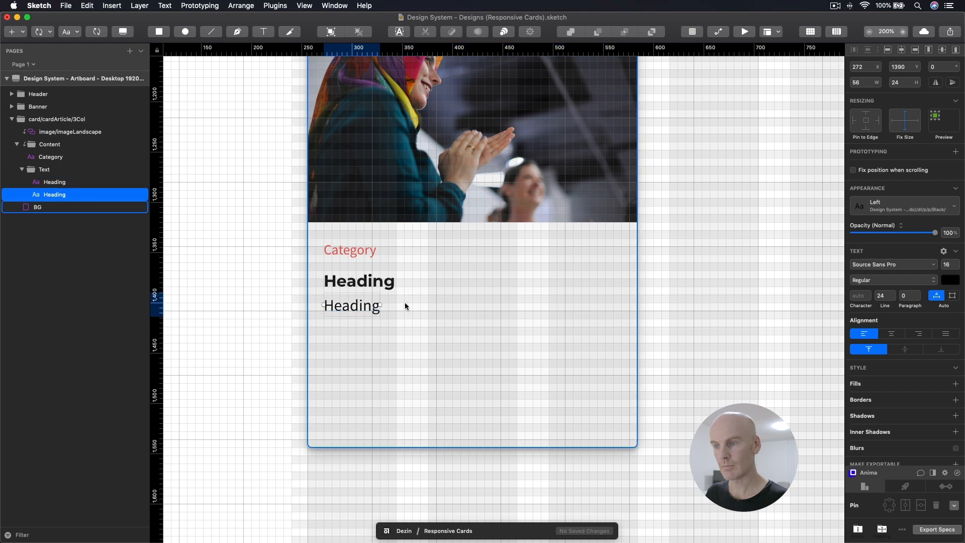
pyautogui.moveTo(384, 305); pyautogui.dragTo(622, 310)
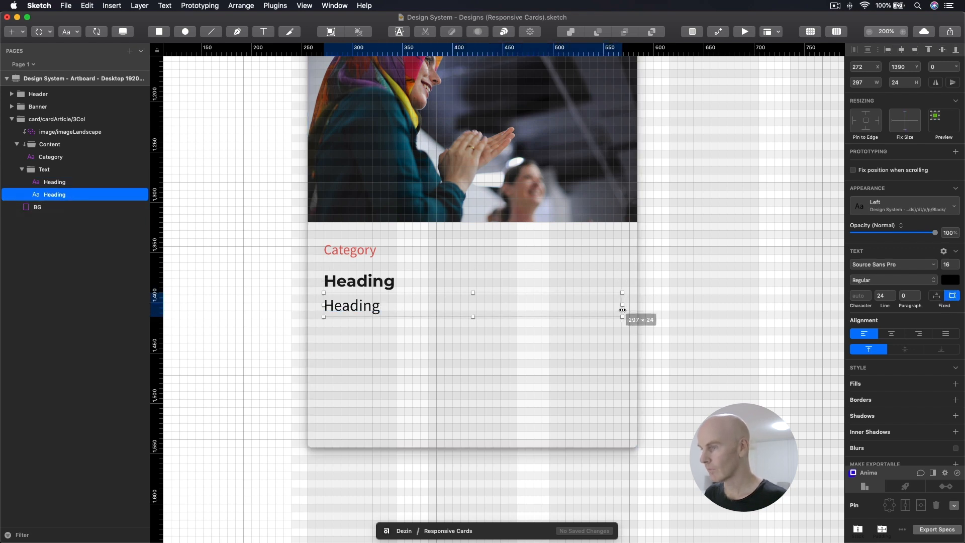
pyautogui.click(376, 249)
pyautogui.moveTo(378, 249); pyautogui.dragTo(622, 256)
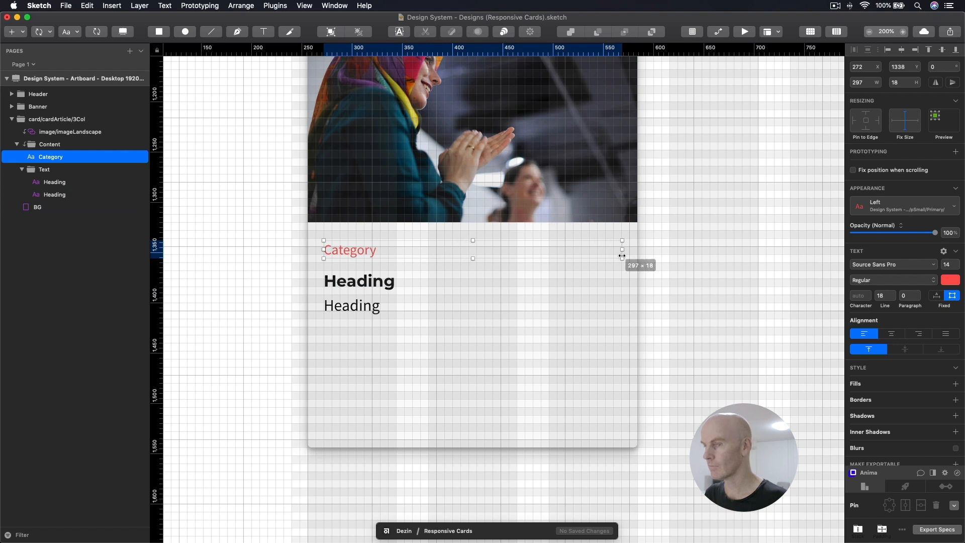
# Step: Replace the lower Heading copy's content with "Text" and collapse the Text group in the layer list
pyautogui.click(417, 282)
pyautogui.click(377, 305)
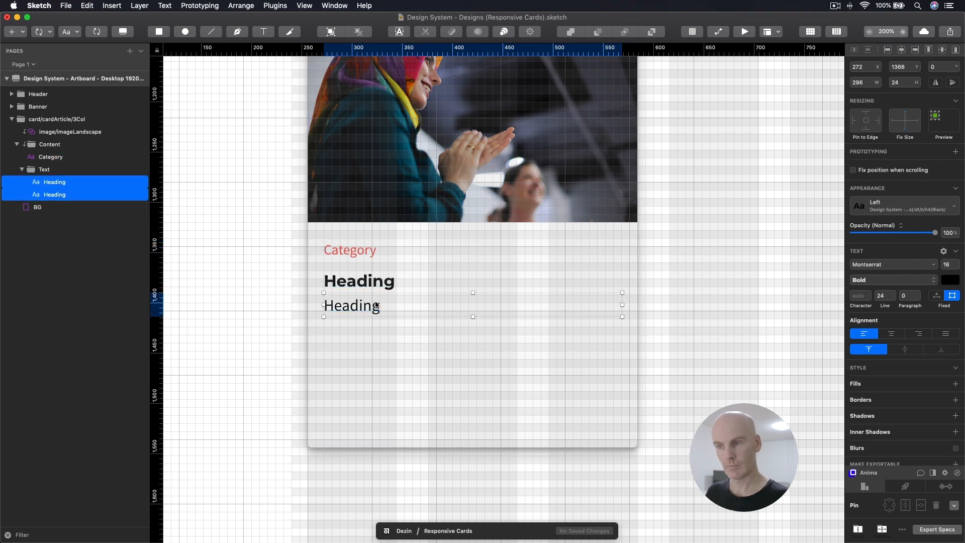
pyautogui.doubleClick(349, 306)
pyautogui.write('Text')
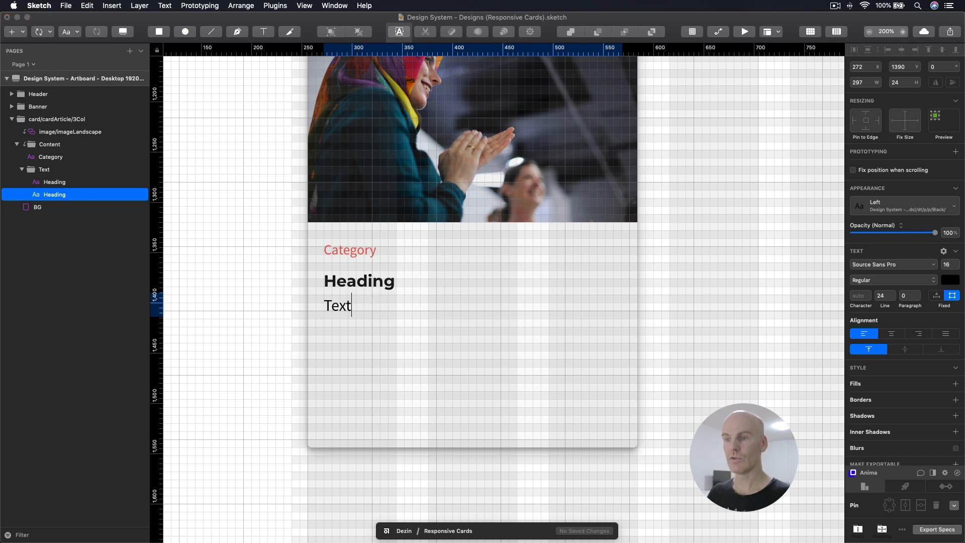
pyautogui.press('Escape')
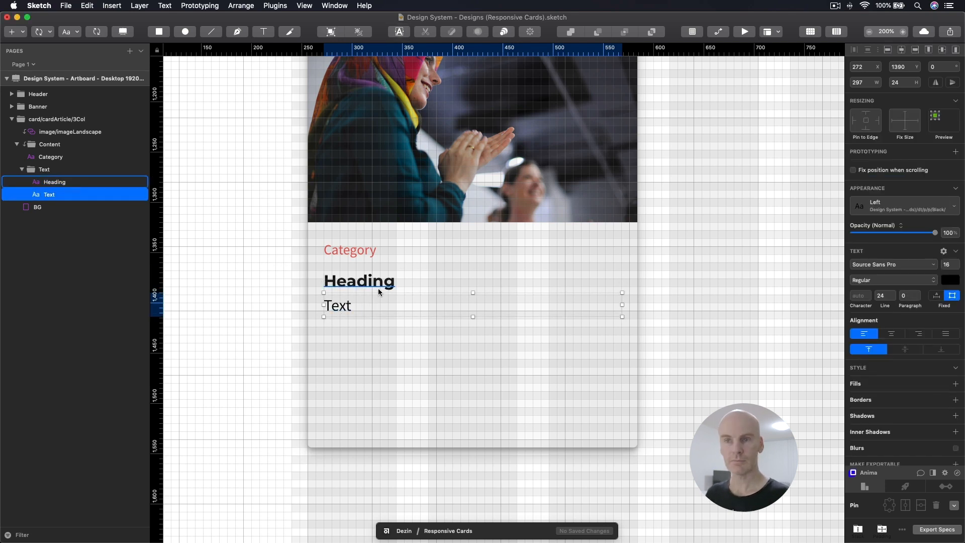
pyautogui.click(47, 179)
pyautogui.click(45, 170)
pyautogui.click(21, 170)
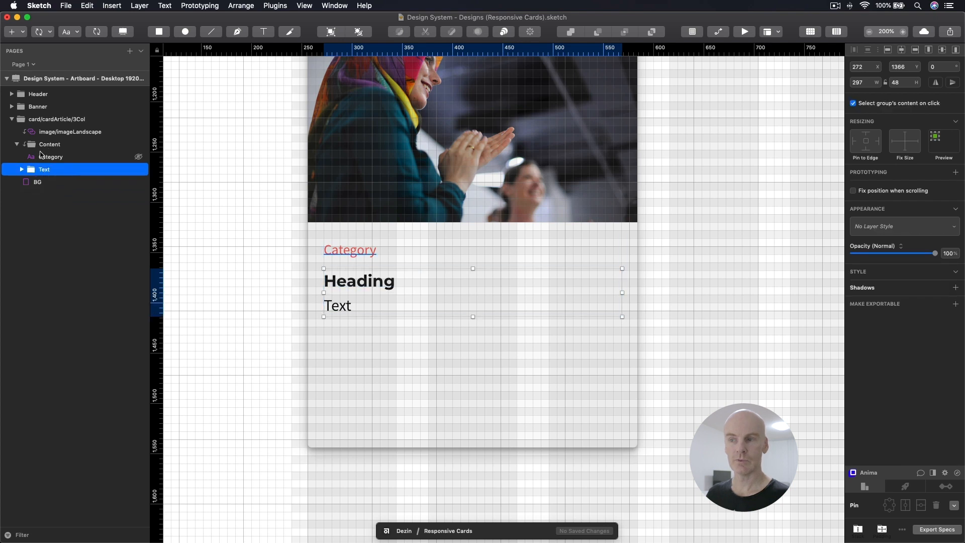
# Step: Insert the global library's image/imageAvatar symbol in the Content group and position it below the text at X 272, Y 1433
pyautogui.click(77, 32)
pyautogui.moveTo(85, 46)
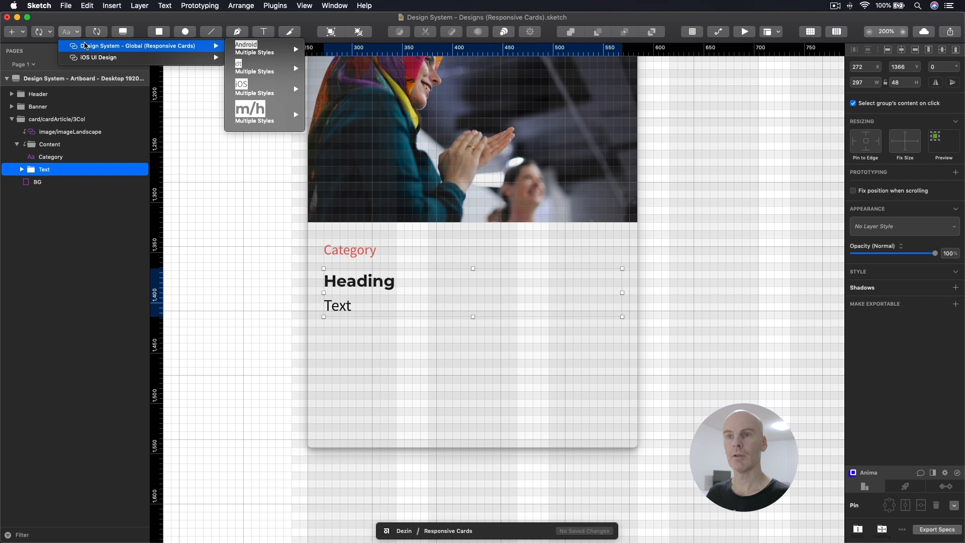
pyautogui.click(43, 31)
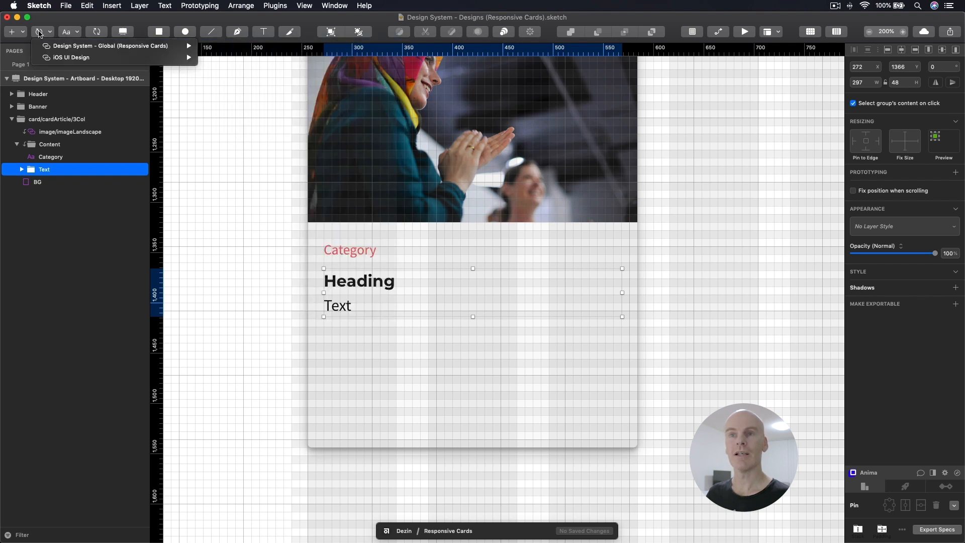
pyautogui.moveTo(61, 47)
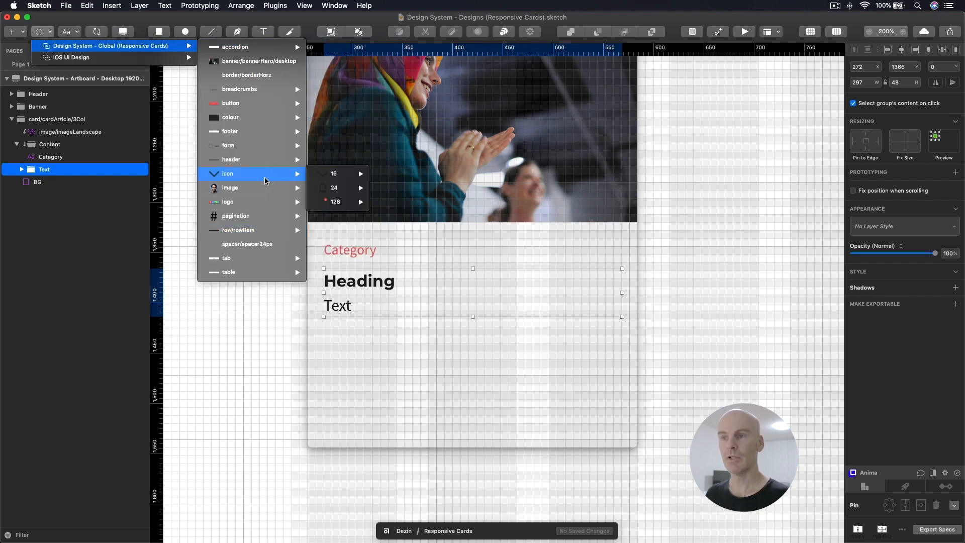
pyautogui.moveTo(256, 188)
pyautogui.click(347, 188)
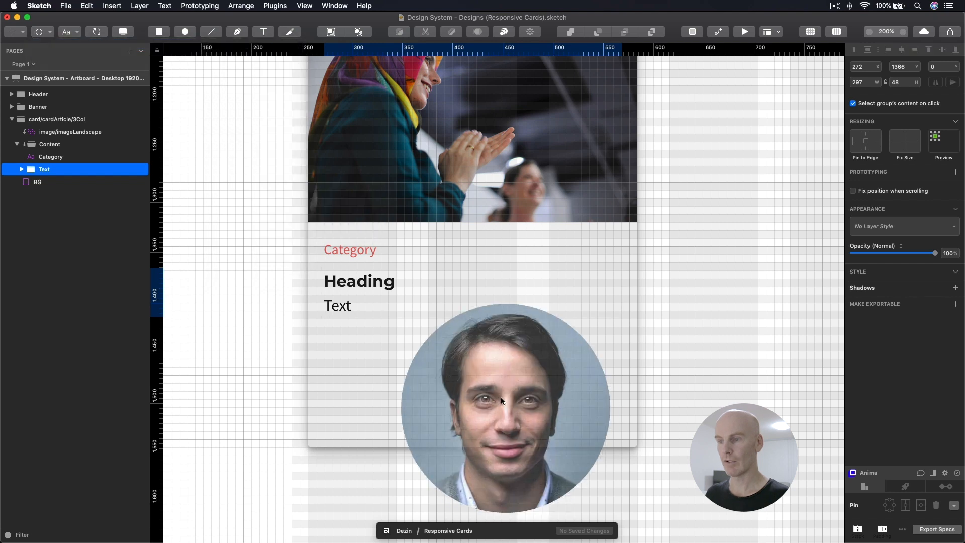
pyautogui.click(410, 411)
pyautogui.moveTo(411, 401); pyautogui.dragTo(429, 377)
# Step: Resize the avatar proportionally, trying widths of 40, 32 and 24, and settle on 32 by 32
pyautogui.click(870, 82)
pyautogui.write('40')
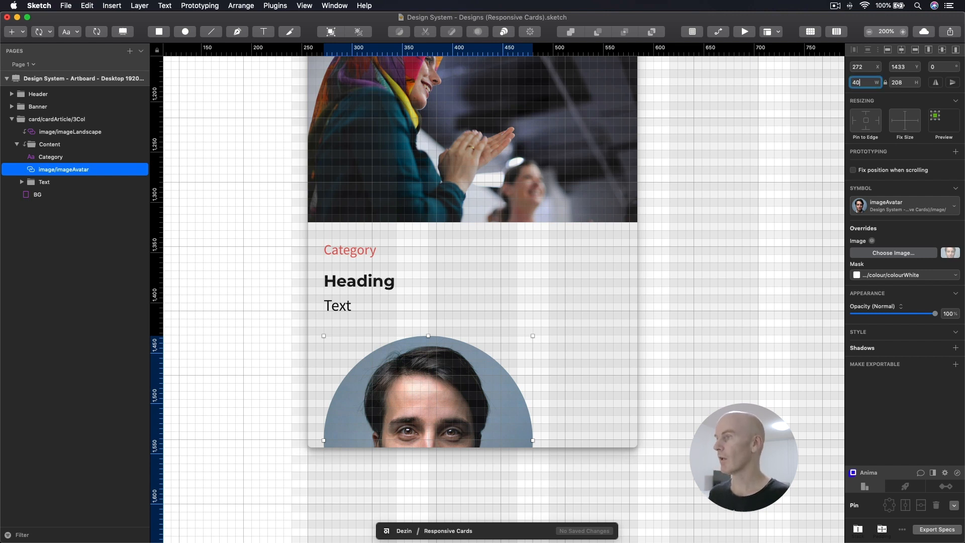
pyautogui.press('Return')
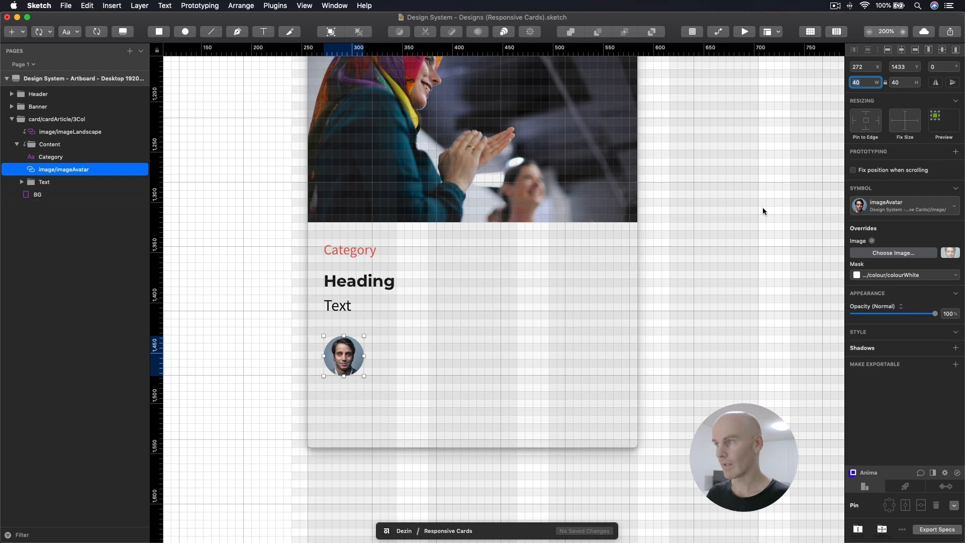
pyautogui.write('32')
pyautogui.press('Return')
pyautogui.write('24')
pyautogui.press('Return')
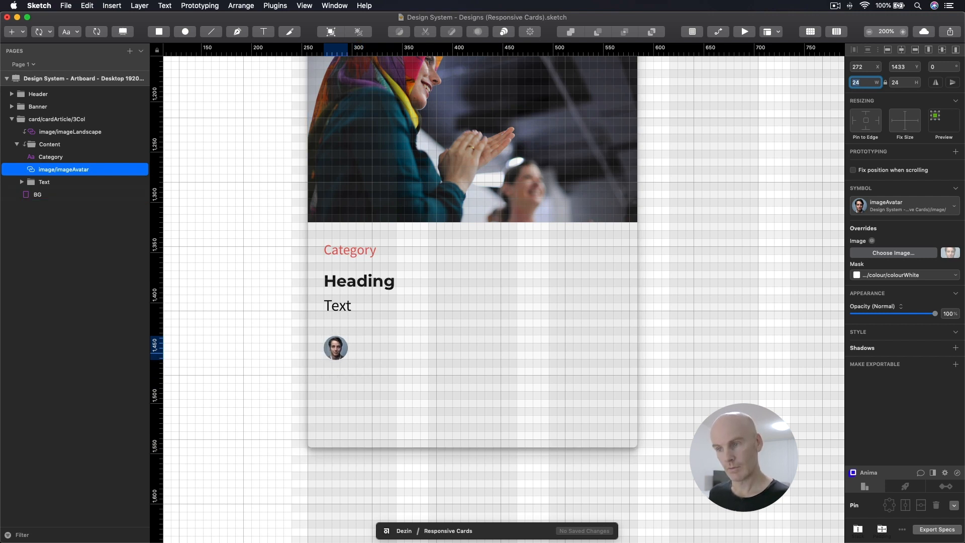
pyautogui.hotkey('shift', 'Up')
pyautogui.press('Down')
pyautogui.press('Down')
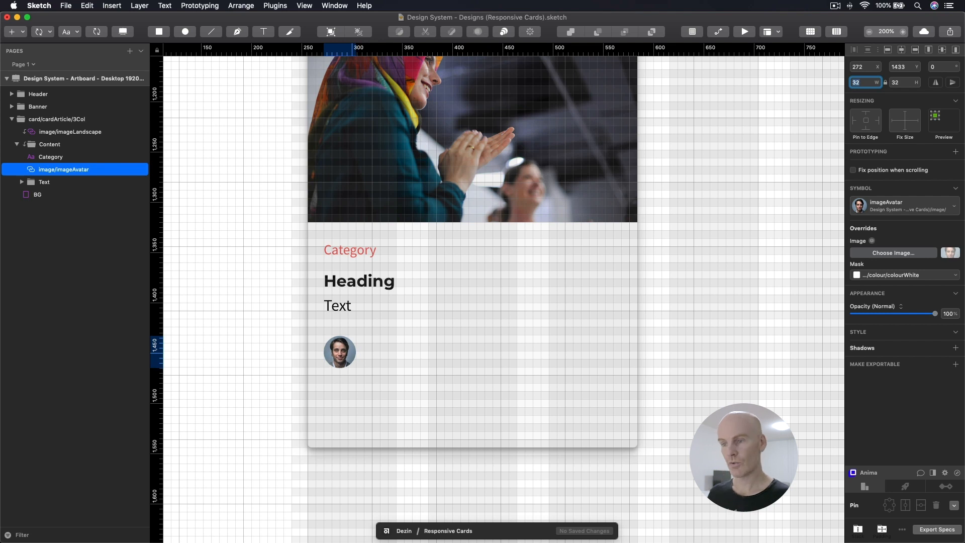
pyautogui.click(347, 353)
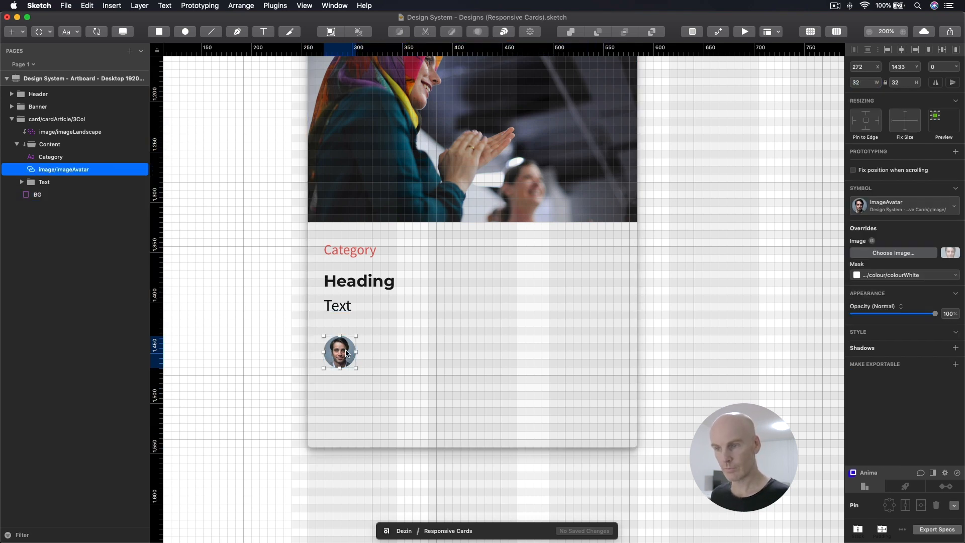
# Step: Move the avatar down near the card's lower edge, to Y 1496
pyautogui.hotkey('shift', 'Down')
pyautogui.hotkey('shift', 'Down')
pyautogui.hotkey('shift', 'Down')
pyautogui.hotkey('shift', 'Down')
pyautogui.hotkey('shift', 'Down')
pyautogui.hotkey('shift', 'Down')
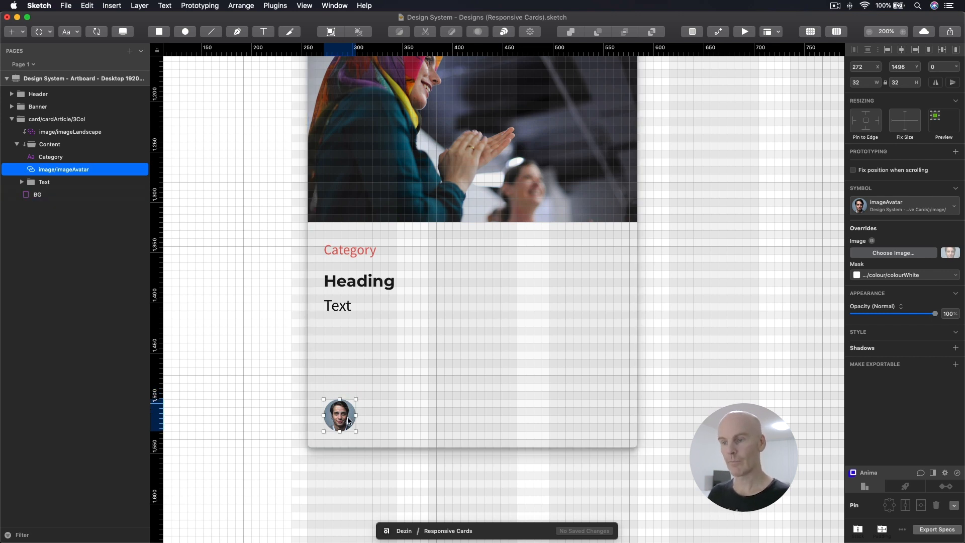
# Step: Group the avatar under the name "Byline" and place the group below the Text group in the layer order
pyautogui.press('super+alt+b')
pyautogui.doubleClick(67, 171)
pyautogui.write('B')
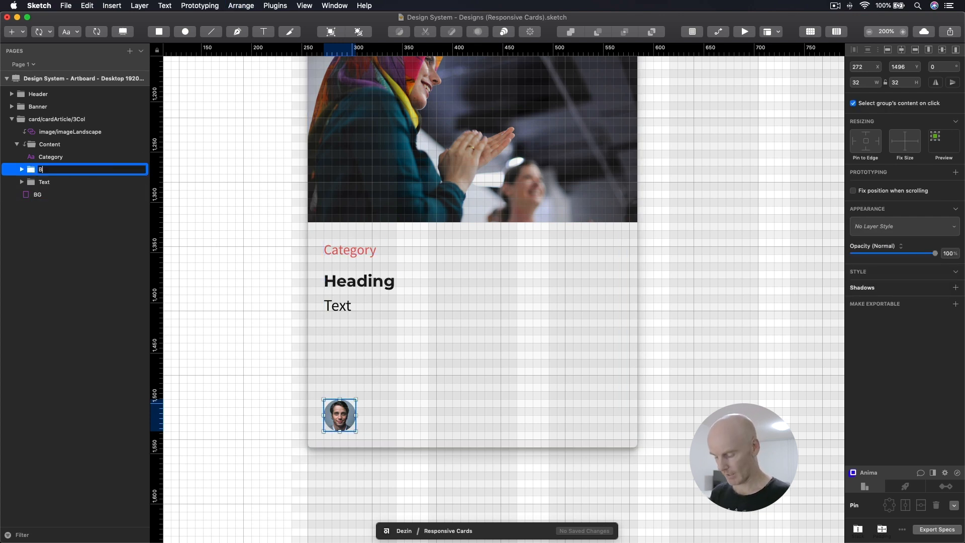
pyautogui.write('yline')
pyautogui.press('Return')
pyautogui.moveTo(70, 172); pyautogui.dragTo(46, 192)
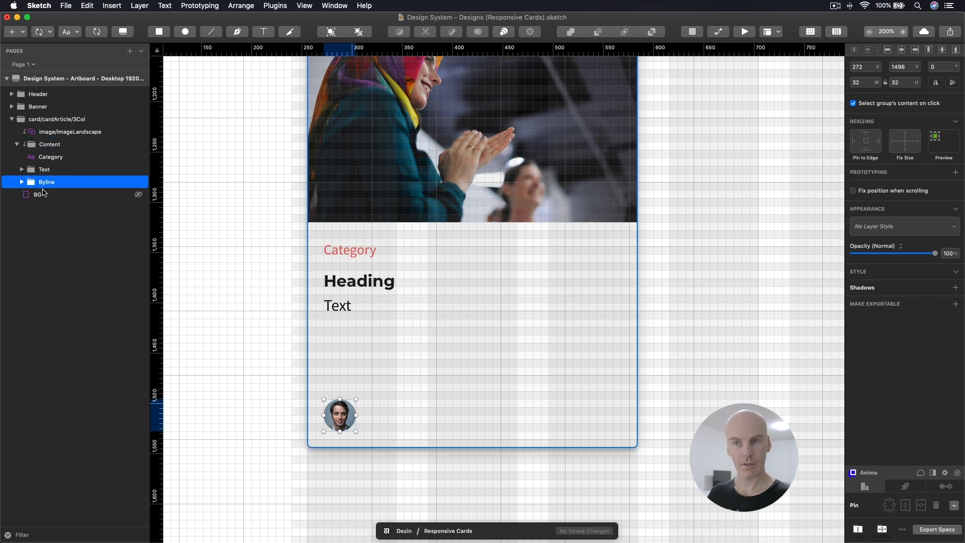
# Step: Duplicate the card's Text layer and place the copy inside the Byline group, beneath the avatar layer
pyautogui.click(21, 182)
pyautogui.click(69, 195)
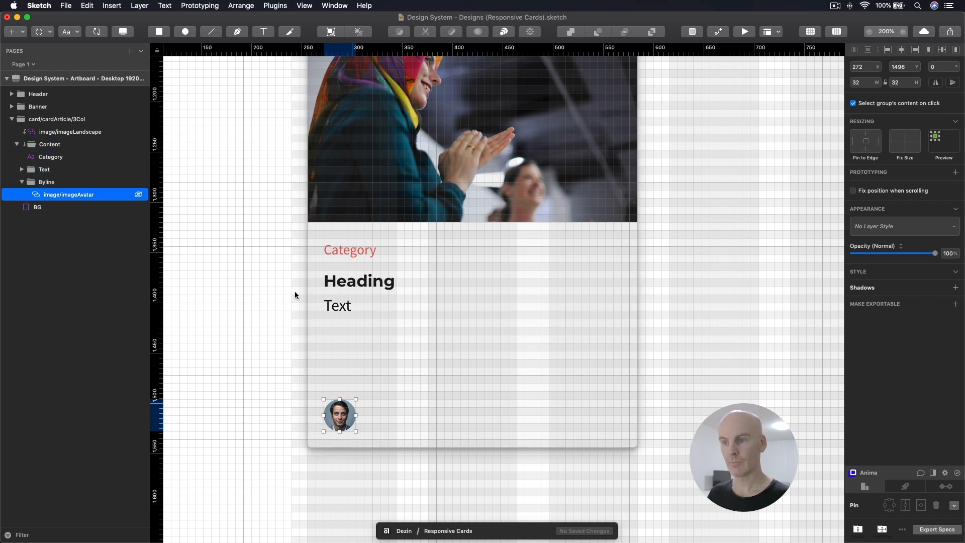
pyautogui.click(339, 308)
pyautogui.press('super+d')
pyautogui.moveTo(74, 208); pyautogui.dragTo(107, 243)
# Step: Position the copied text beside the avatar at X 320, Y 1486
pyautogui.hotkey('shift', 'Down')
pyautogui.hotkey('shift', 'Down')
pyautogui.hotkey('shift', 'Down')
pyautogui.hotkey('shift', 'Down')
pyautogui.hotkey('shift', 'Down')
pyautogui.hotkey('shift', 'Down')
pyautogui.hotkey('shift', 'Down')
pyautogui.hotkey('shift', 'Down')
pyautogui.press('Right')
pyautogui.press('Right')
pyautogui.press('Right')
pyautogui.press('Right')
pyautogui.press('Right')
pyautogui.press('Right')
pyautogui.press('Right')
pyautogui.press('Right')
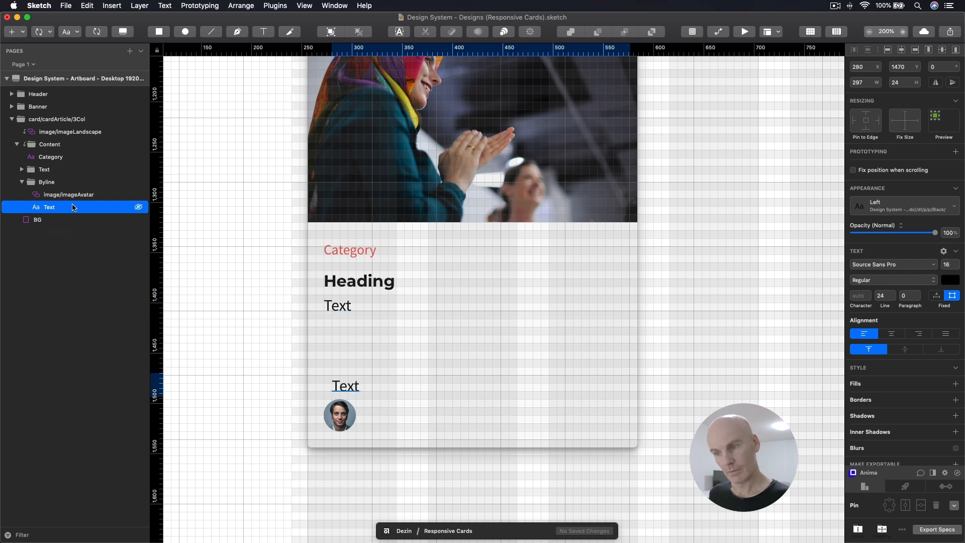
pyautogui.hotkey('shift', 'Right')
pyautogui.hotkey('shift', 'Right')
pyautogui.hotkey('shift', 'Down')
pyautogui.press('Down')
pyautogui.press('Down')
pyautogui.press('Down')
pyautogui.press('Down')
pyautogui.press('Down')
pyautogui.press('Down')
pyautogui.hotkey('shift', 'Right')
pyautogui.hotkey('shift', 'Right')
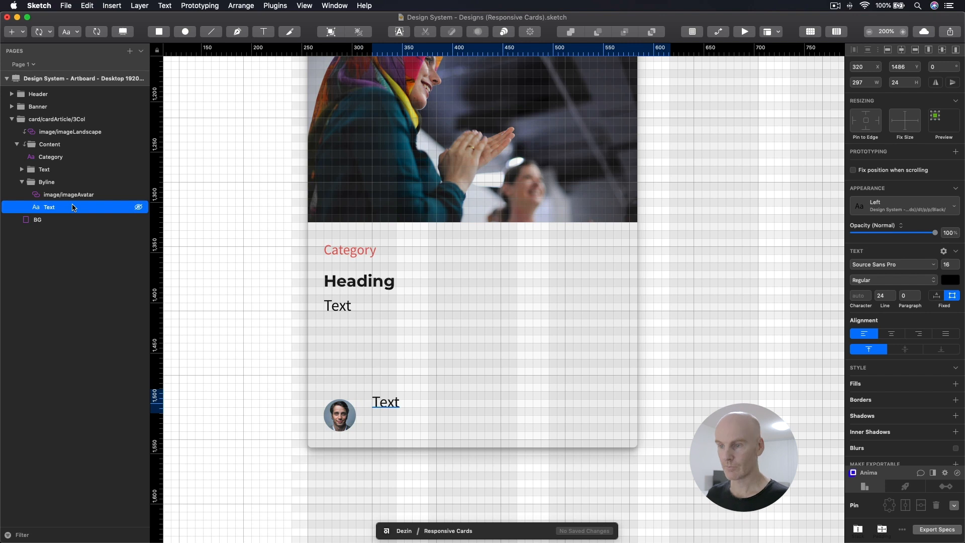
# Step: Replace the copied text's content with "Author" and narrow its box to a width of 248
pyautogui.doubleClick(382, 402)
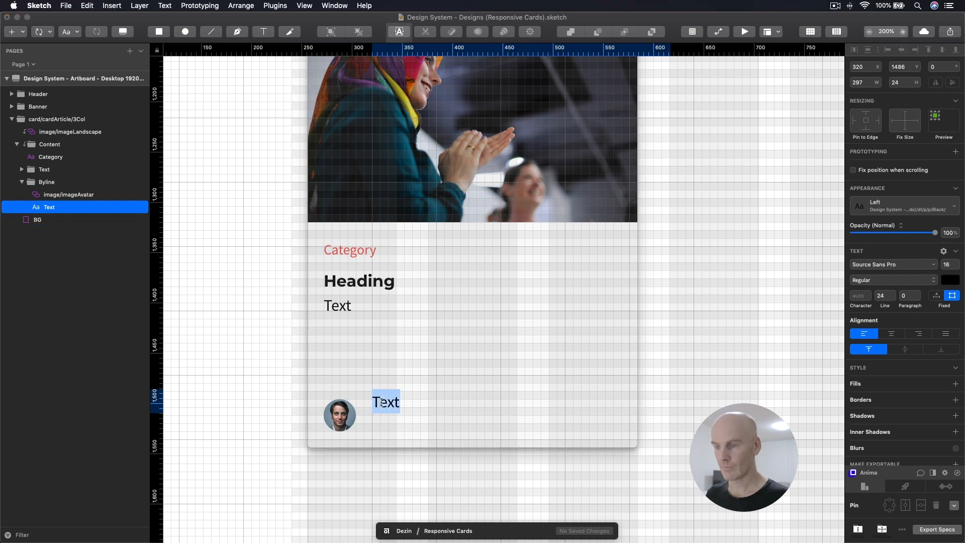
pyautogui.write('Author')
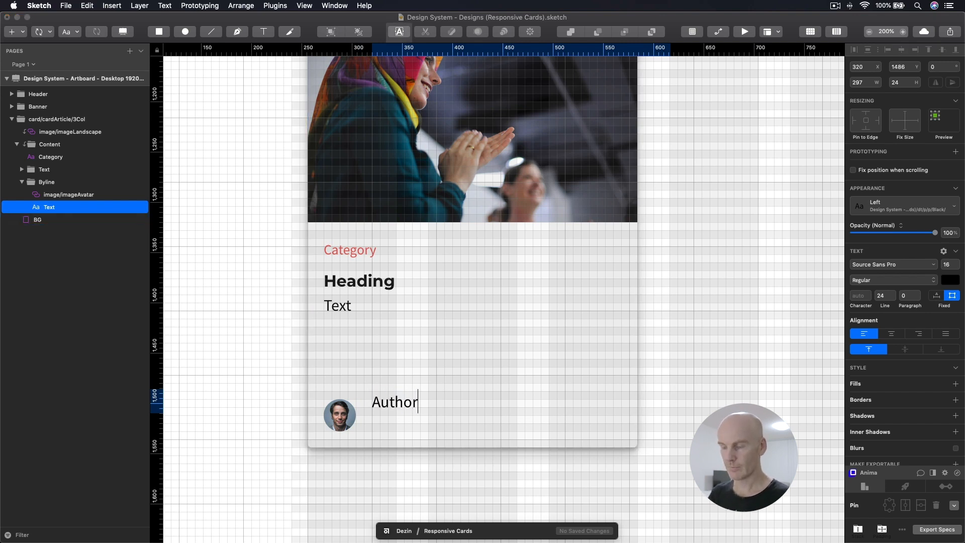
pyautogui.press('Escape')
pyautogui.moveTo(671, 404); pyautogui.dragTo(622, 410)
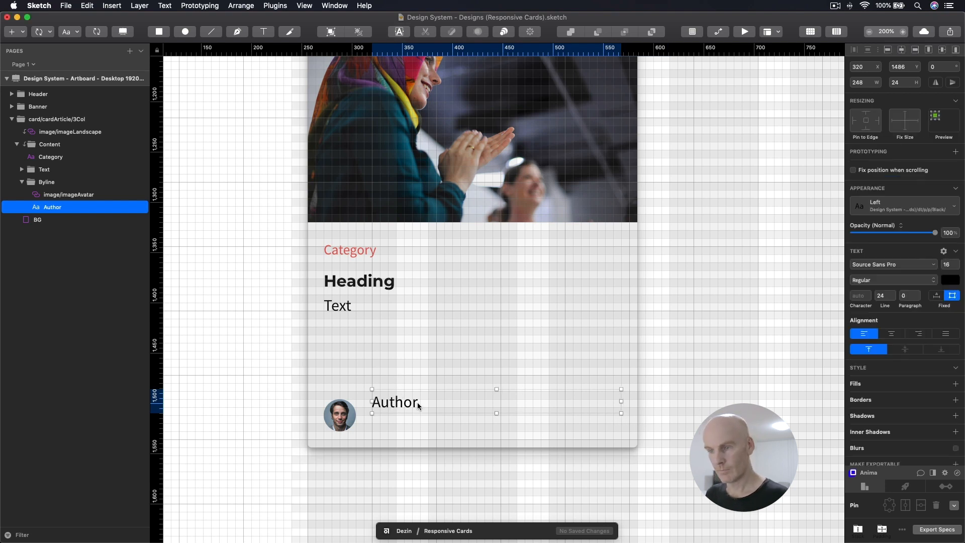
# Step: Move the Author text down to Y 1494 and apply the global library's dt/p/pSmall/Black/Left text style
pyautogui.click(392, 415)
pyautogui.click(388, 405)
pyautogui.hotkey('shift', 'Down')
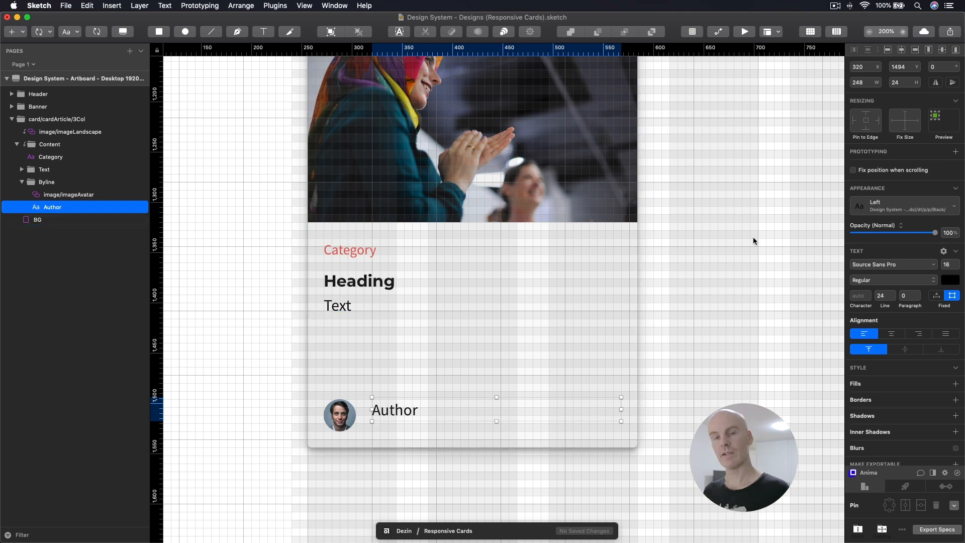
pyautogui.click(886, 210)
pyautogui.moveTo(850, 300)
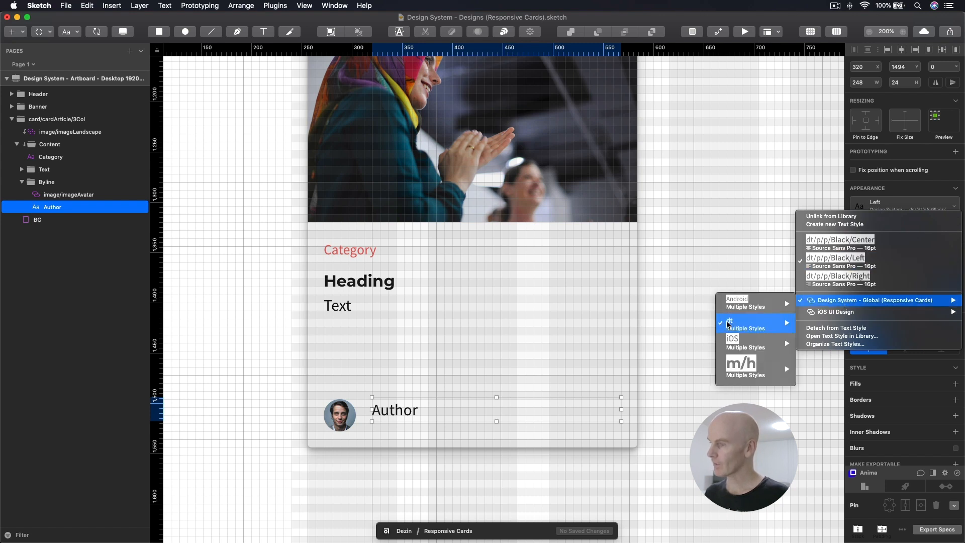
pyautogui.moveTo(729, 324)
pyautogui.moveTo(673, 392)
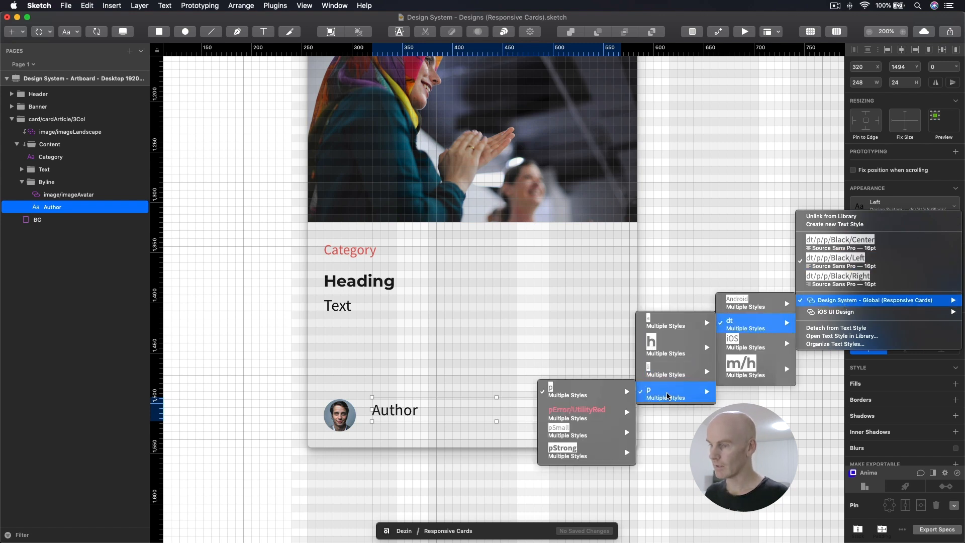
pyautogui.moveTo(608, 435)
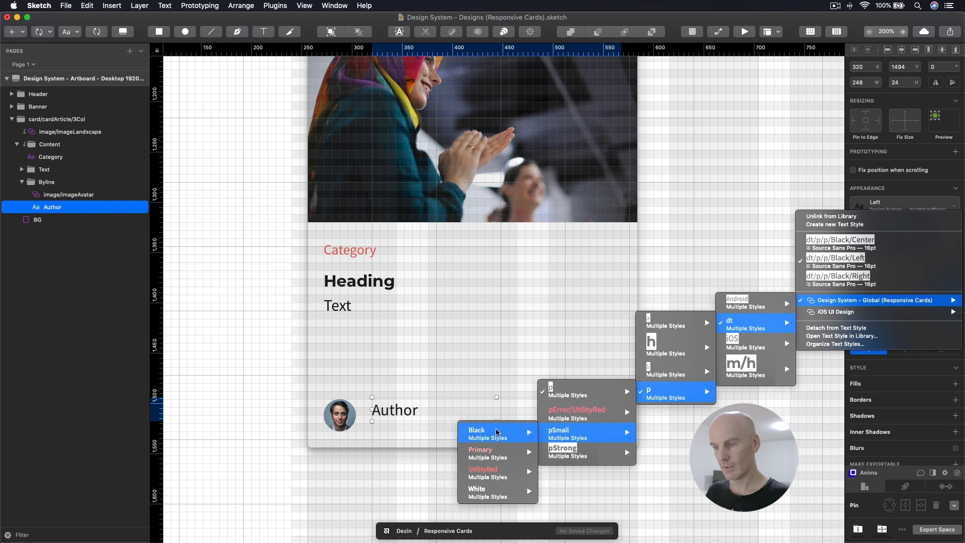
pyautogui.moveTo(498, 433)
pyautogui.click(420, 447)
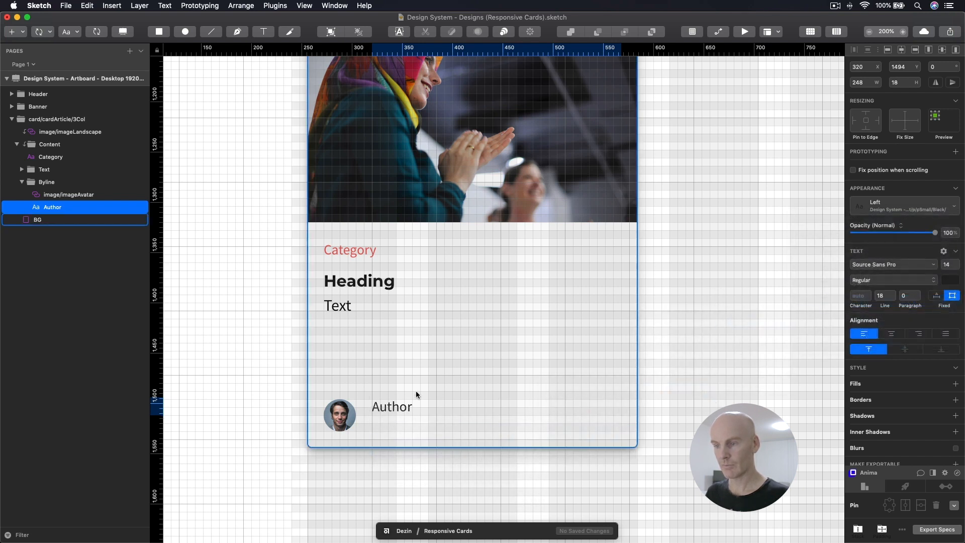
# Step: Nudge the Author text down to Y 1498
pyautogui.press('Down')
pyautogui.press('Down')
pyautogui.press('Down')
pyautogui.press('Down')
pyautogui.press('Down')
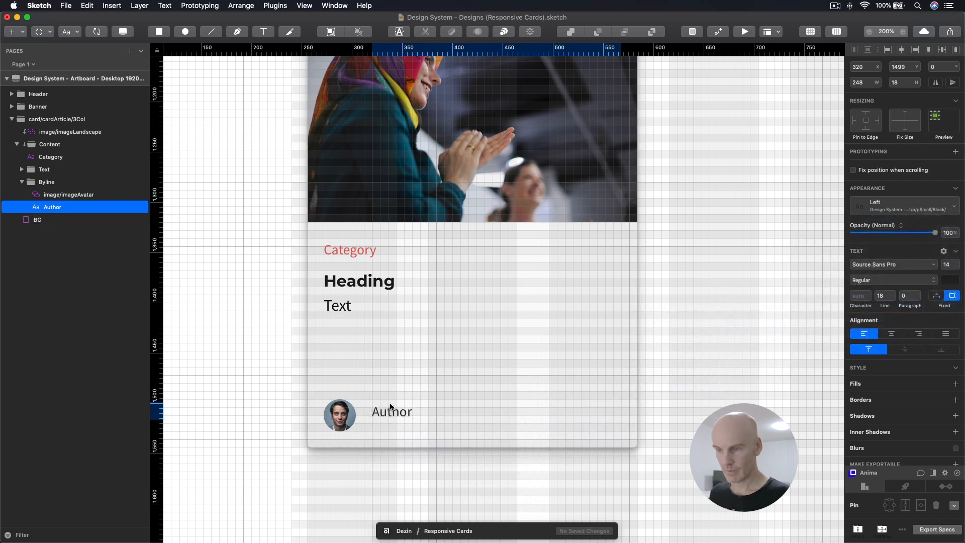
pyautogui.press('Up')
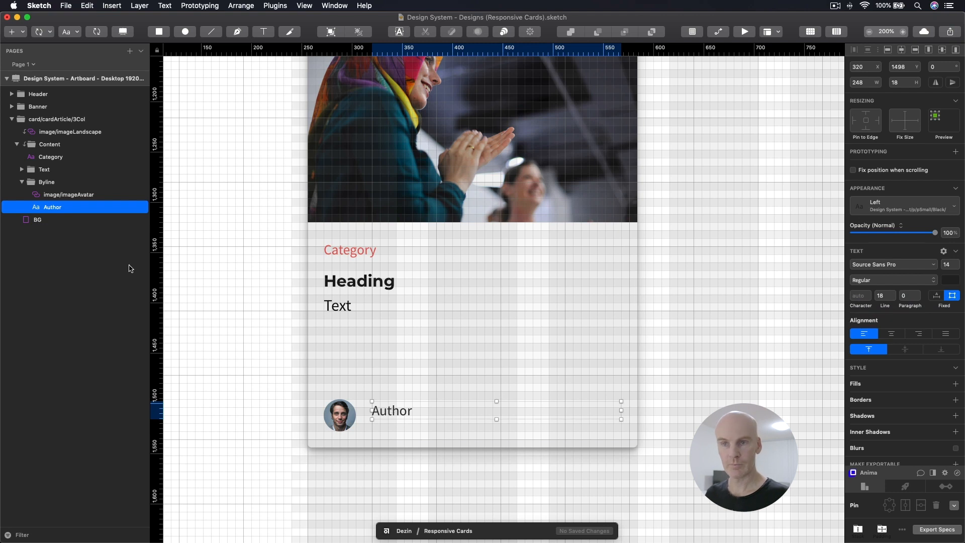
# Step: Duplicate the Author text in the Byline group and move the copy below it to Y 1514
pyautogui.press('super+d')
pyautogui.click(54, 221)
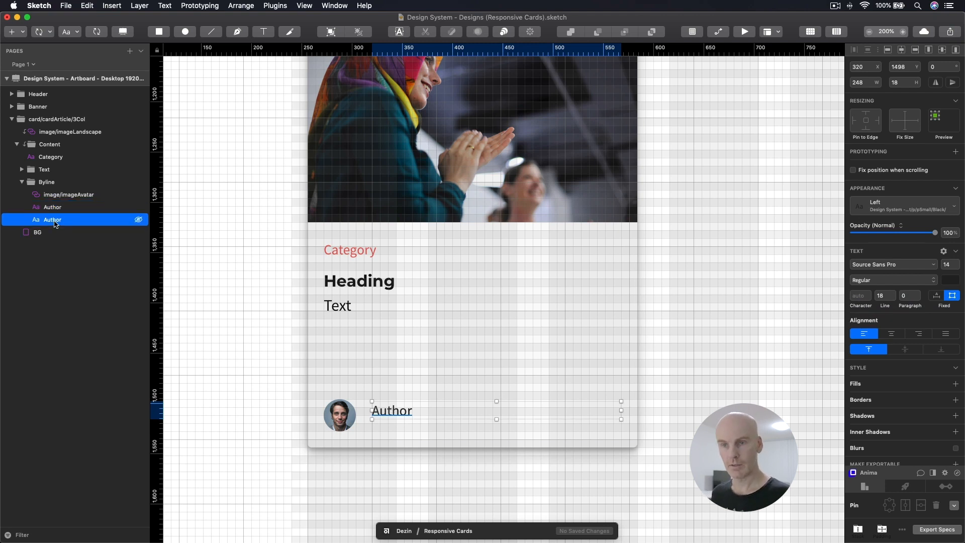
pyautogui.press('Down')
pyautogui.press('Down')
pyautogui.press('Down')
pyautogui.press('Down')
pyautogui.press('Down')
pyautogui.press('Down')
pyautogui.press('Down')
pyautogui.press('Down')
pyautogui.press('Down')
pyautogui.press('Down')
pyautogui.press('Down')
pyautogui.press('Down')
pyautogui.press('Down')
pyautogui.press('Down')
pyautogui.press('Down')
pyautogui.press('Down')
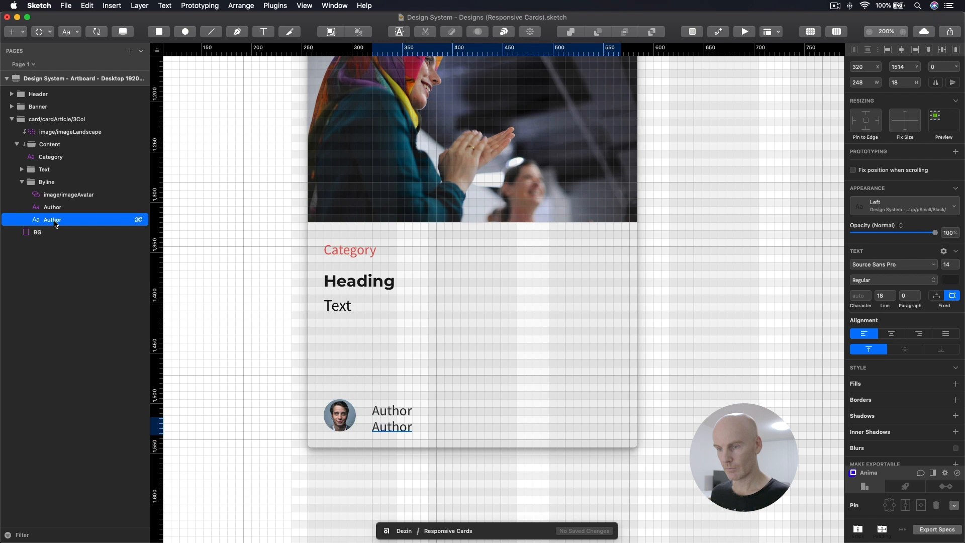
# Step: Replace the lower Author copy's content with "Date"
pyautogui.doubleClick(389, 428)
pyautogui.write('Date')
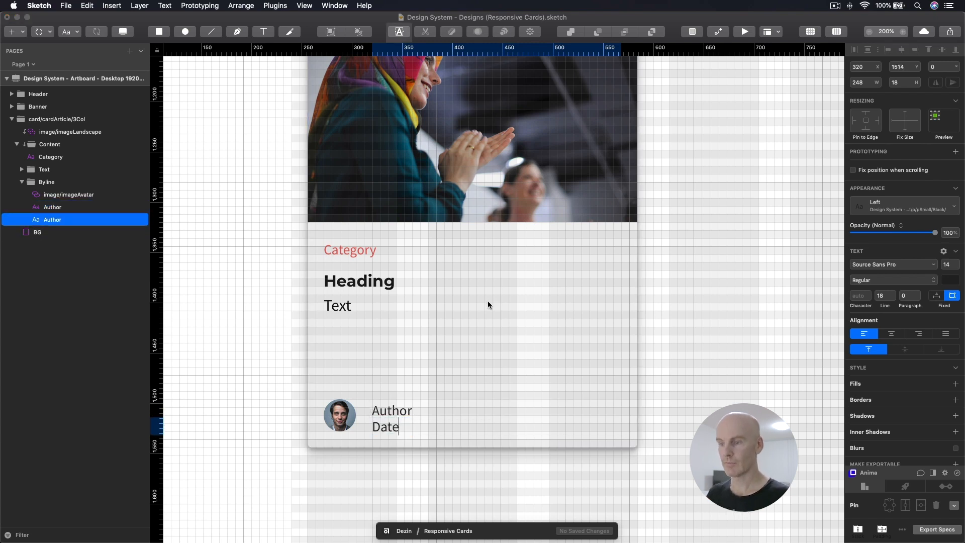
pyautogui.press('Escape')
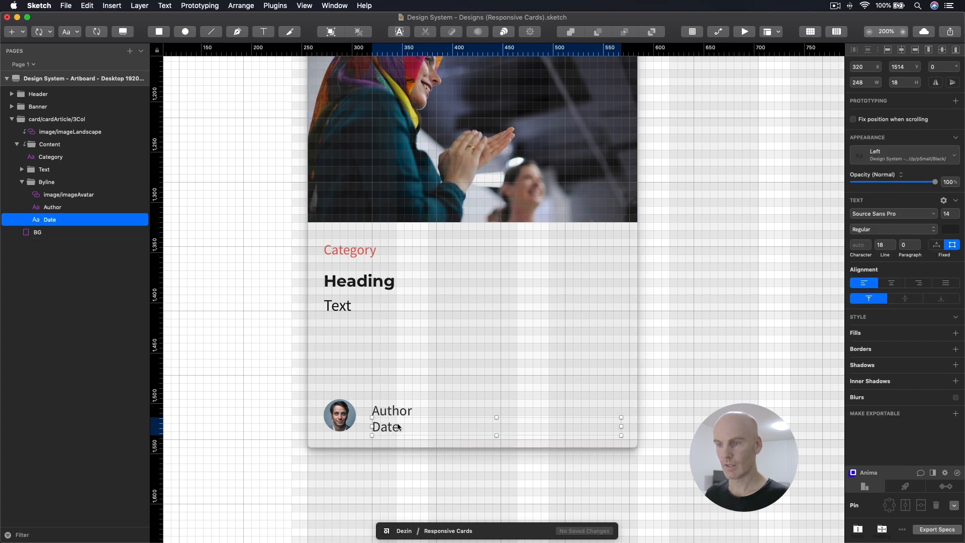
# Step: Examine the colour and alignment variants of the library's dt/p/pSmall text style for the Date text
pyautogui.click(740, 328)
pyautogui.click(391, 428)
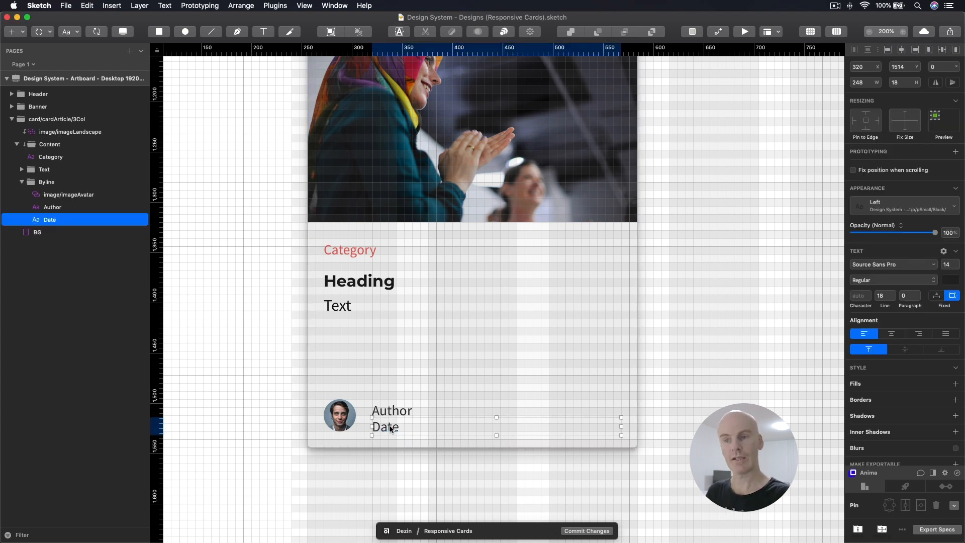
pyautogui.click(911, 208)
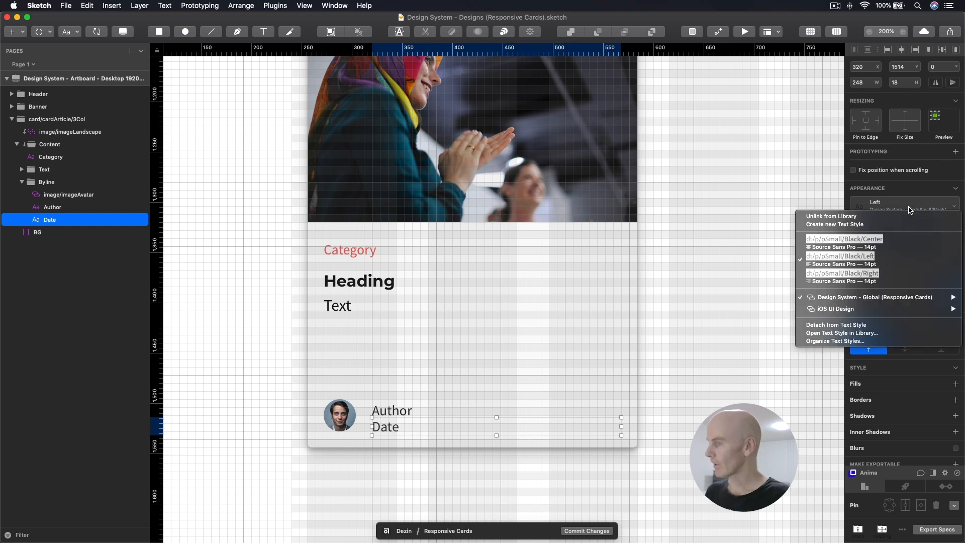
pyautogui.moveTo(759, 321)
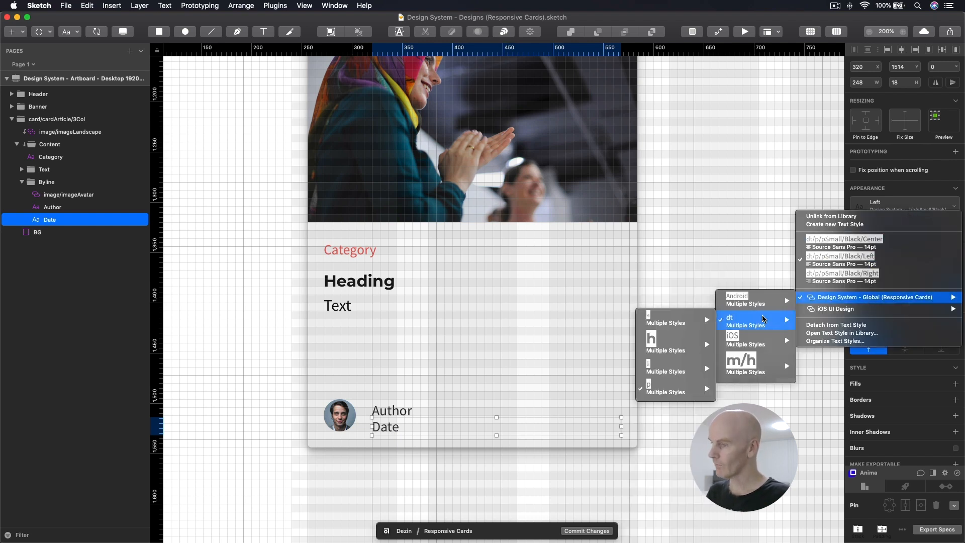
pyautogui.moveTo(677, 395)
pyautogui.moveTo(598, 433)
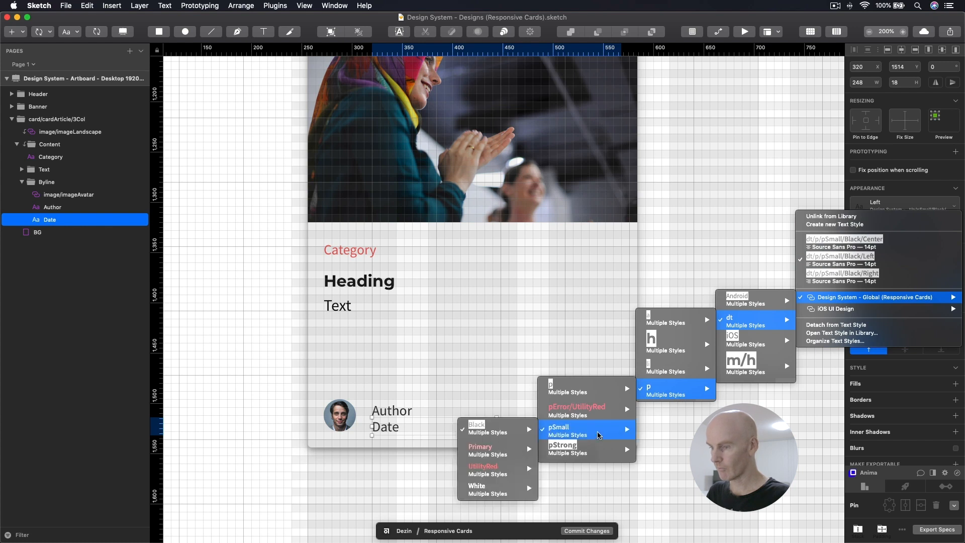
pyautogui.moveTo(519, 432)
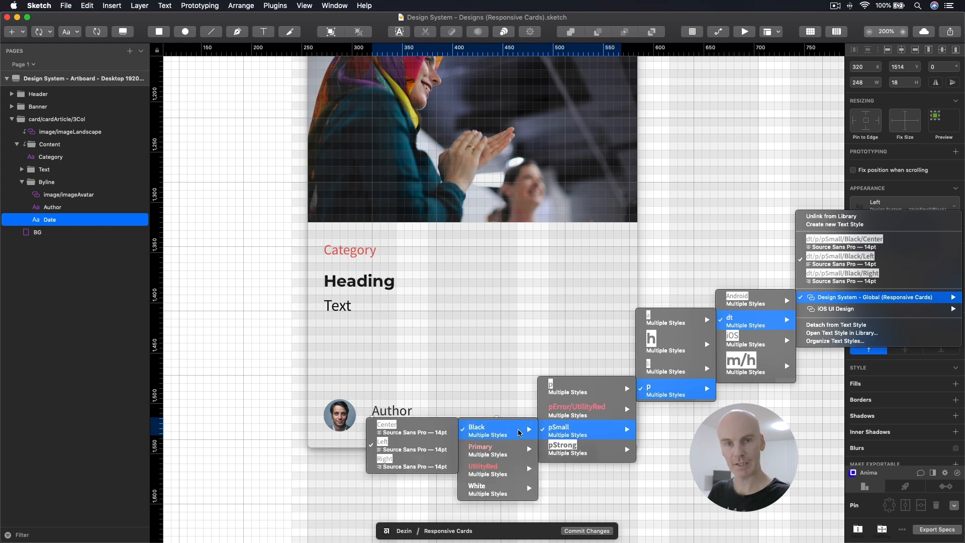
pyautogui.click(476, 285)
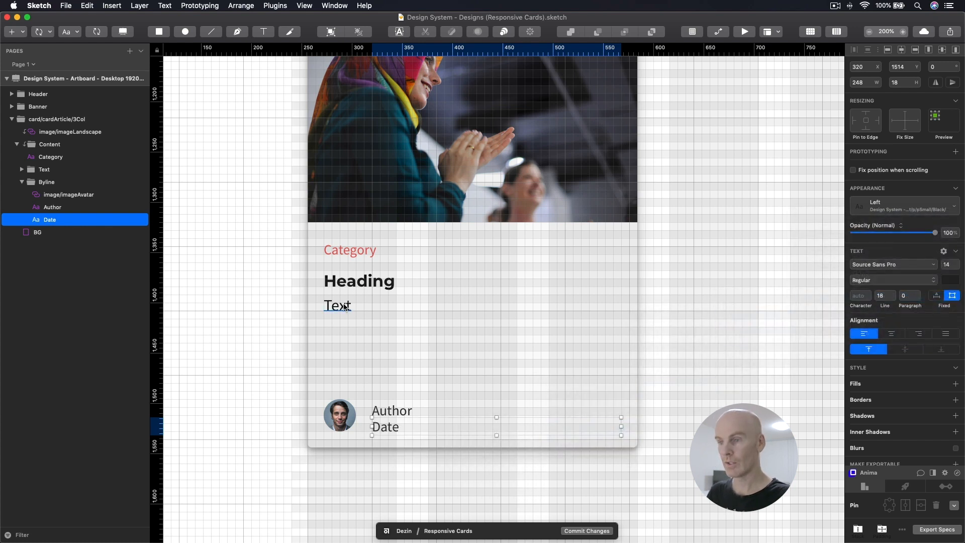
# Step: Switch to Abstract and open the Design System - Global file of the Responsive Cards branch for editing in Sketch
pyautogui.click(338, 305)
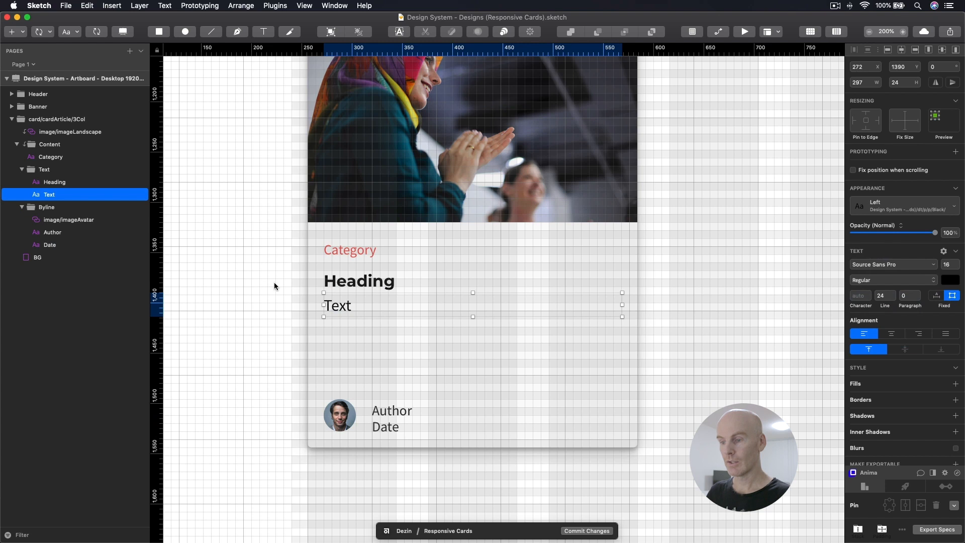
pyautogui.click(262, 207)
pyautogui.press('super+Tab')
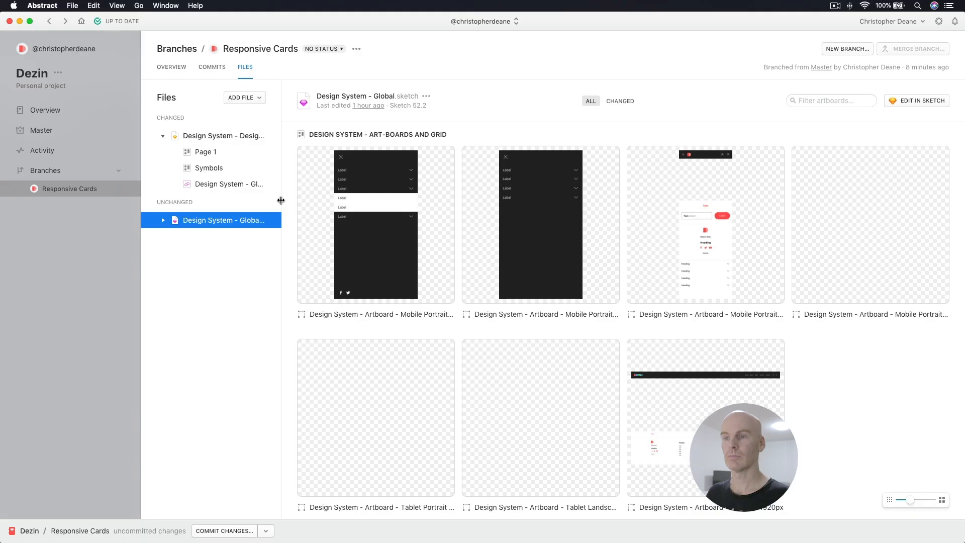
pyautogui.moveTo(280, 152); pyautogui.dragTo(305, 150)
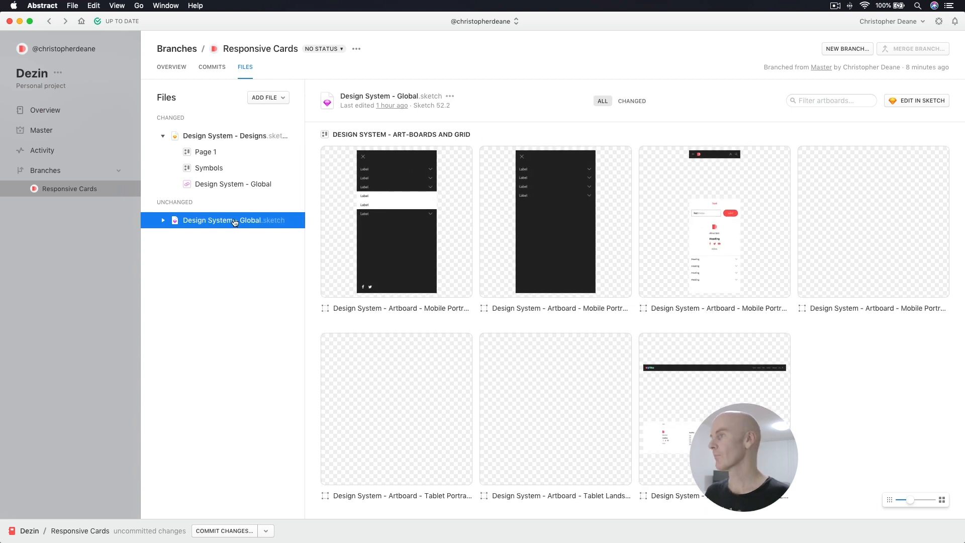
pyautogui.click(905, 102)
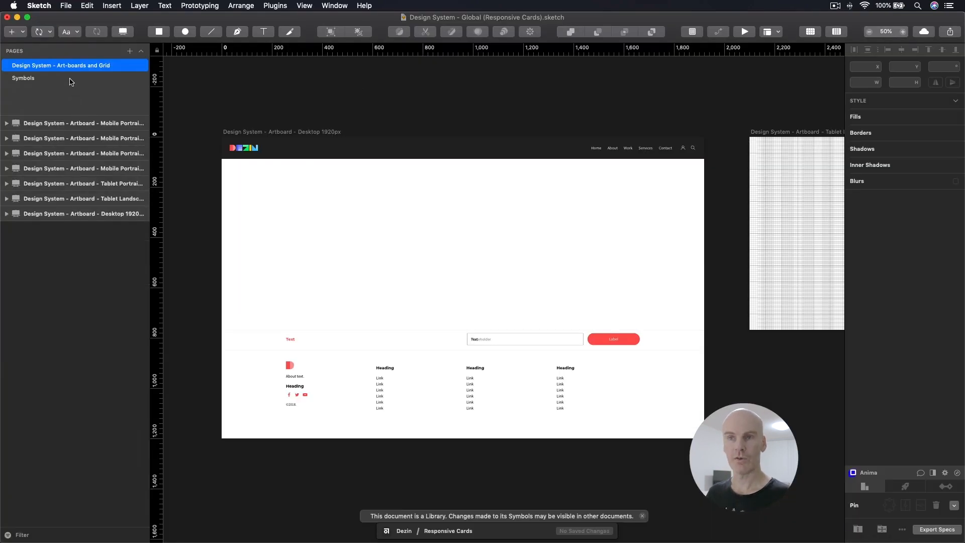
# Step: Open the Symbols page and examine the paragraph styles on the Typography Desktop artboard at 100% zoom
pyautogui.click(71, 80)
pyautogui.hscroll(5, 315, 101)
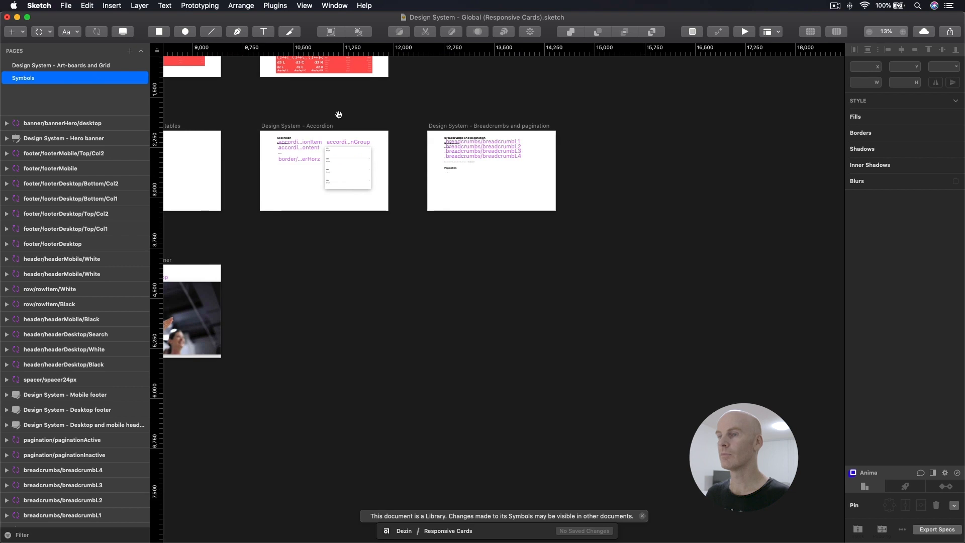
pyautogui.hscroll(-10, 339, 114)
pyautogui.scroll(5, 339, 115)
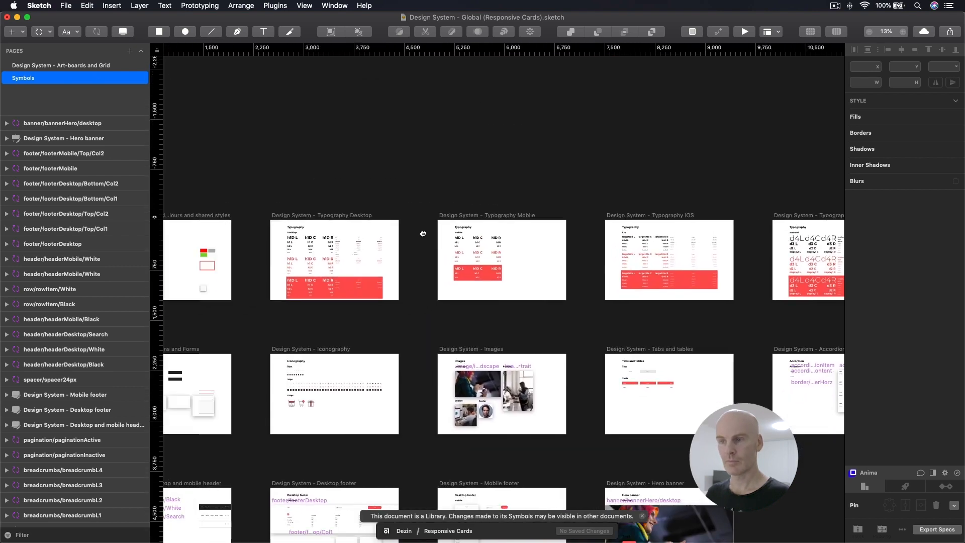
pyautogui.moveTo(423, 234); pyautogui.dragTo(499, 225)
pyautogui.keyDown('super'); pyautogui.click(416, 234); pyautogui.keyUp('super')
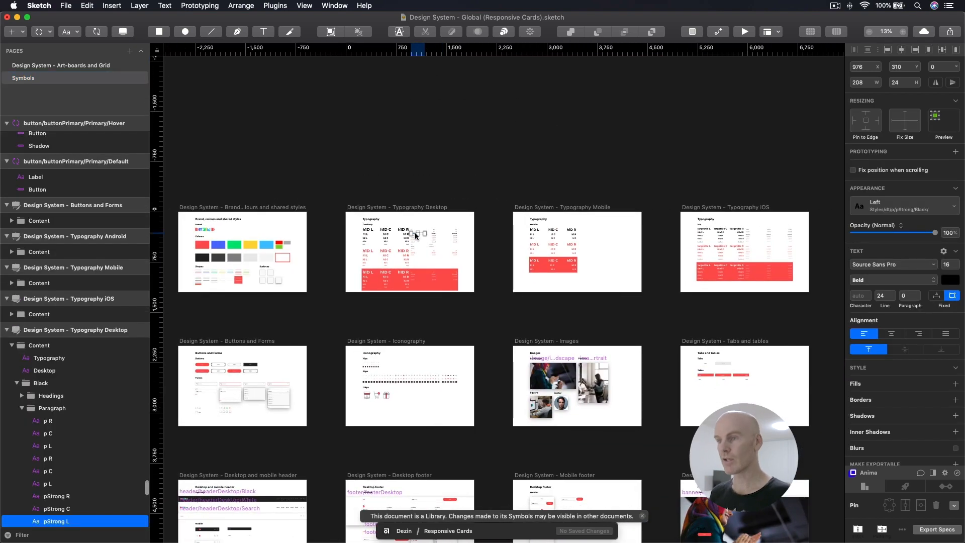
pyautogui.press('super+2')
pyautogui.click(505, 179)
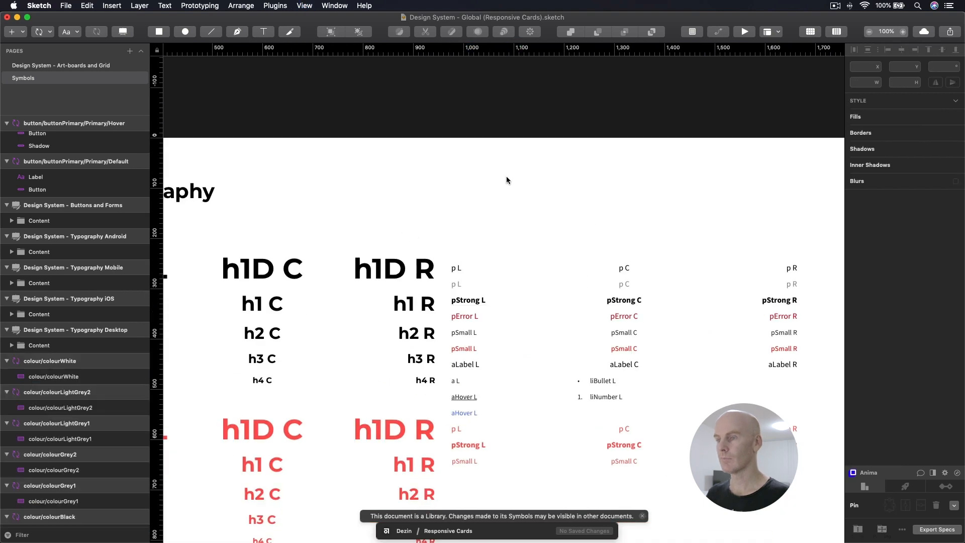
pyautogui.scroll(-4, 482, 151)
pyautogui.hscroll(4, 483, 151)
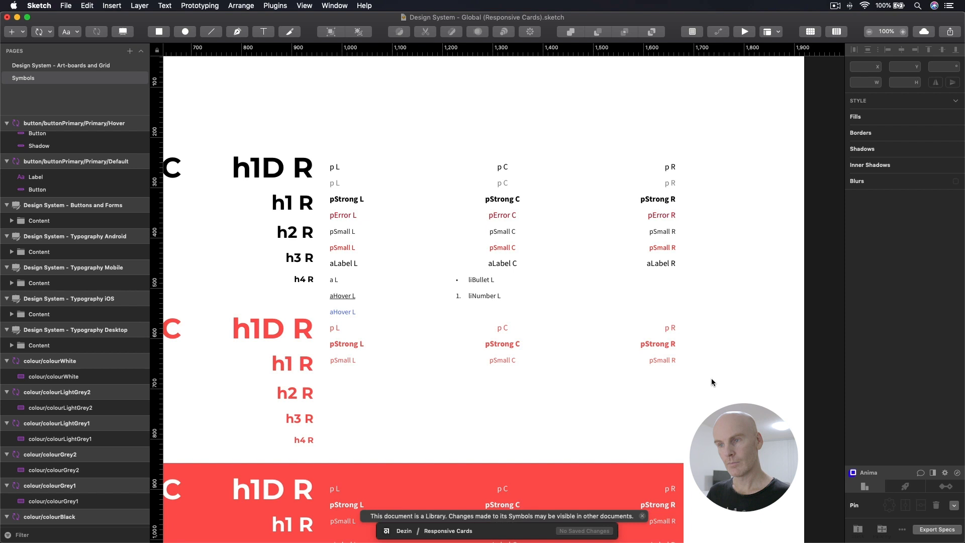
# Step: Move all Typography Desktop text styles below the black pSmall row down by one row to free a gap
pyautogui.moveTo(721, 385); pyautogui.dragTo(331, 242)
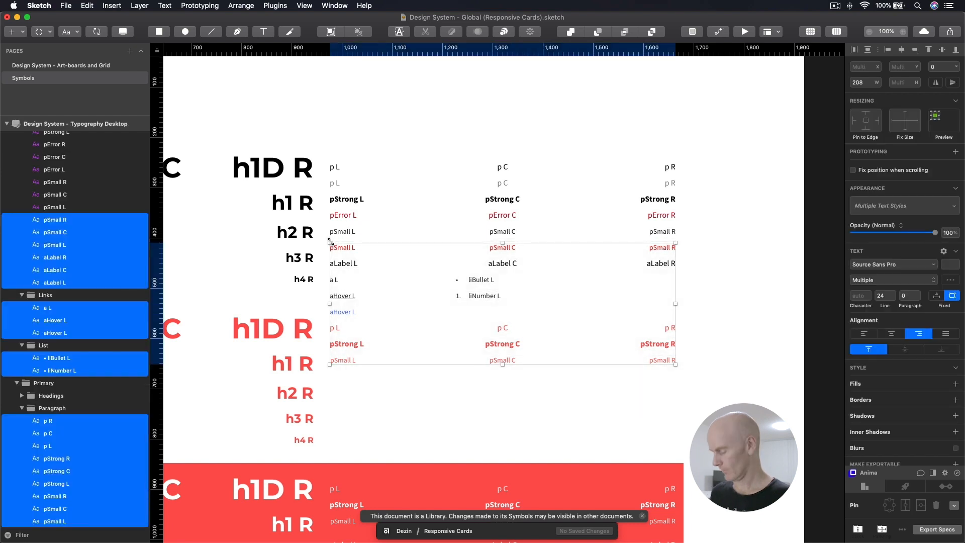
pyautogui.hotkey('shift', 'Down')
pyautogui.hotkey('shift', 'Down')
pyautogui.hotkey('shift', 'Down')
pyautogui.hotkey('shift', 'Down')
# Step: Duplicate the three black pSmall texts and place the copies in the empty row beneath, at Y 410
pyautogui.moveTo(750, 245); pyautogui.dragTo(331, 236)
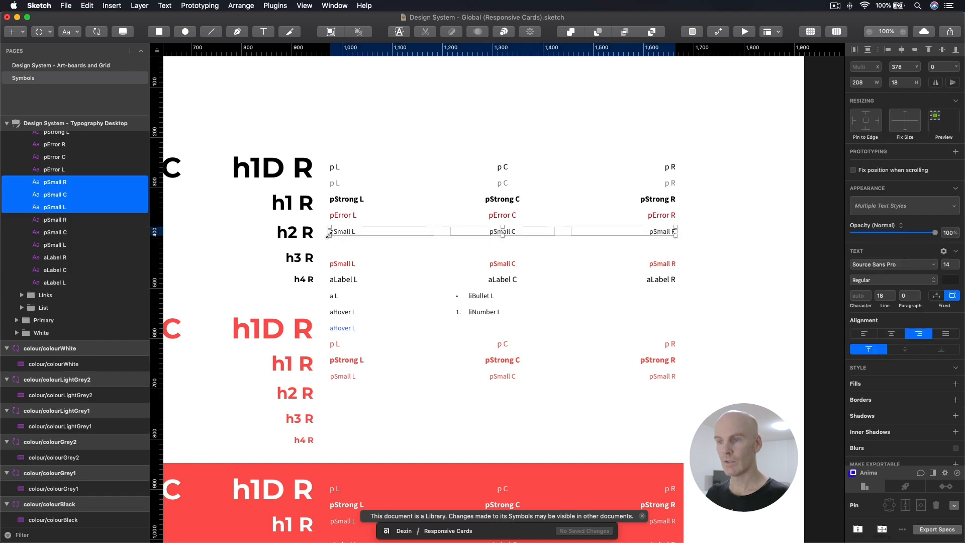
pyautogui.press('super+c')
pyautogui.press('super+v')
pyautogui.hotkey('shift', 'Down')
pyautogui.hotkey('shift', 'Down')
pyautogui.hotkey('shift', 'Down')
pyautogui.hotkey('shift', 'Down')
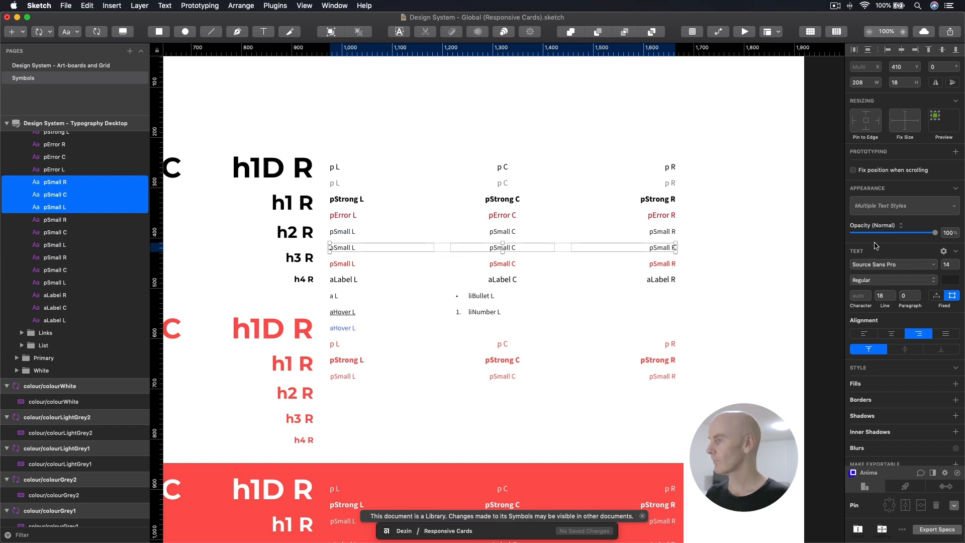
# Step: Copy the fill hex value of the colourGrey2 swatch on the Brand, colours and shared styles artboard
pyautogui.click(495, 128)
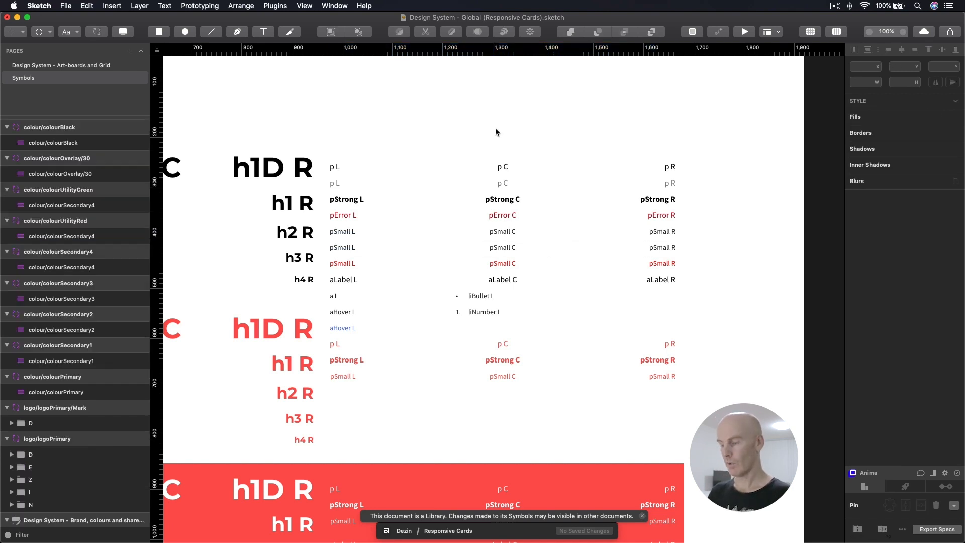
pyautogui.press('super+minus')
pyautogui.press('super+minus')
pyautogui.hscroll(-10, 458, 140)
pyautogui.scroll(-3, 458, 140)
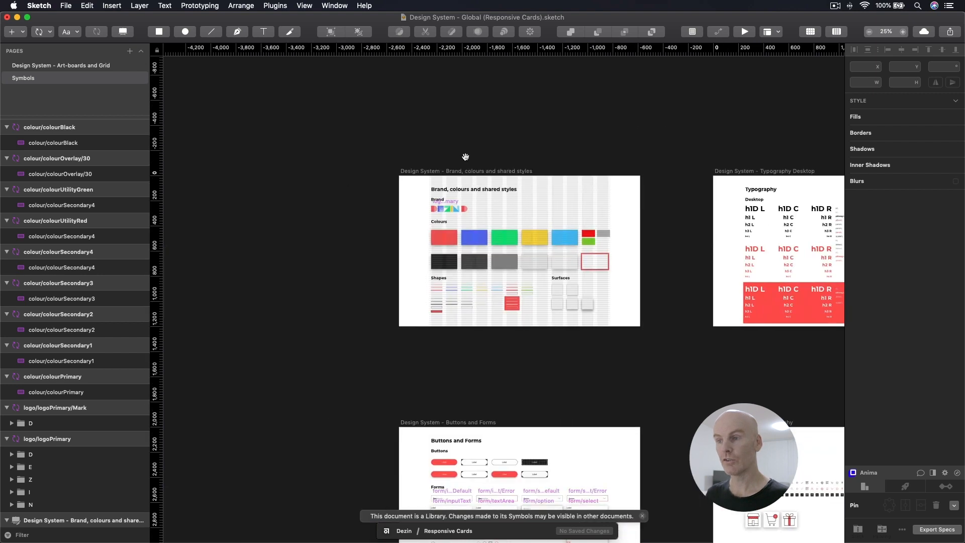
pyautogui.click(405, 250)
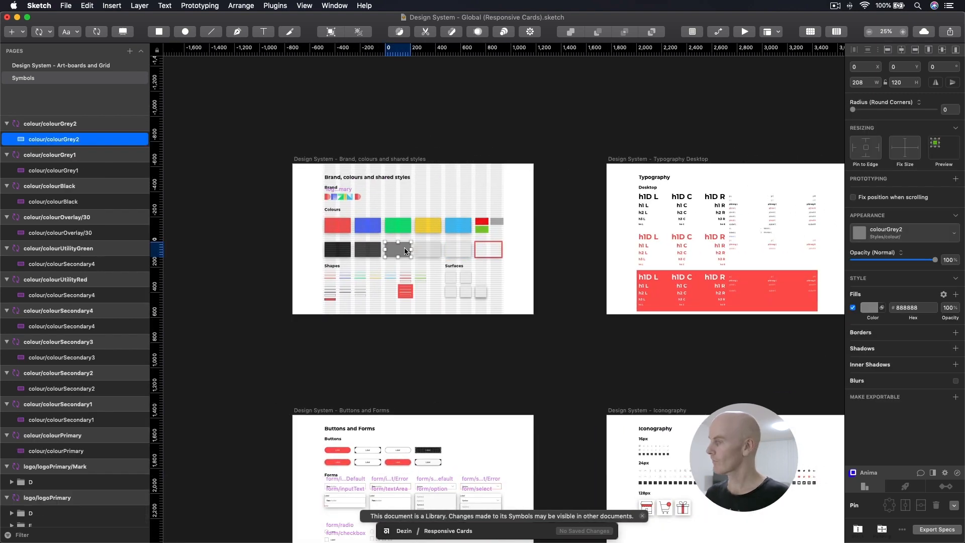
pyautogui.click(916, 308)
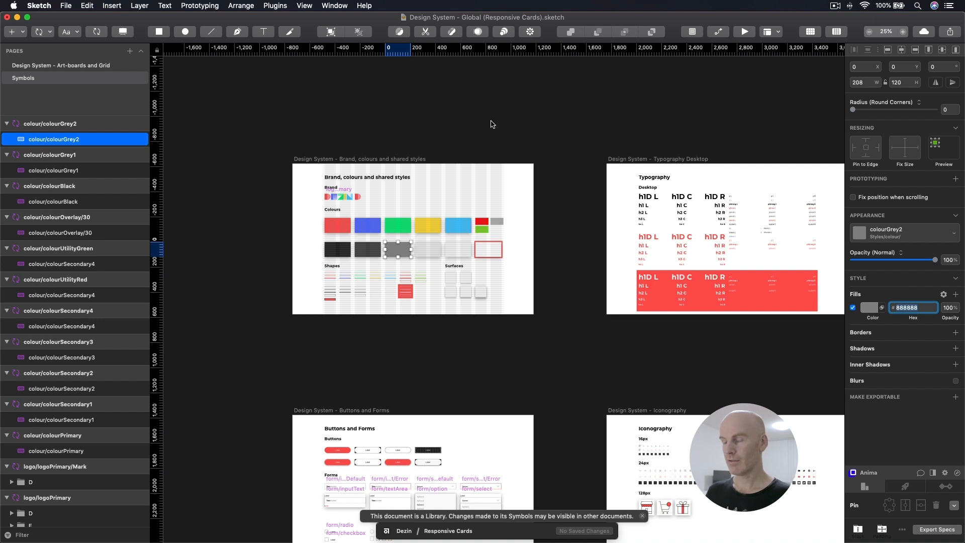
pyautogui.press('super+c')
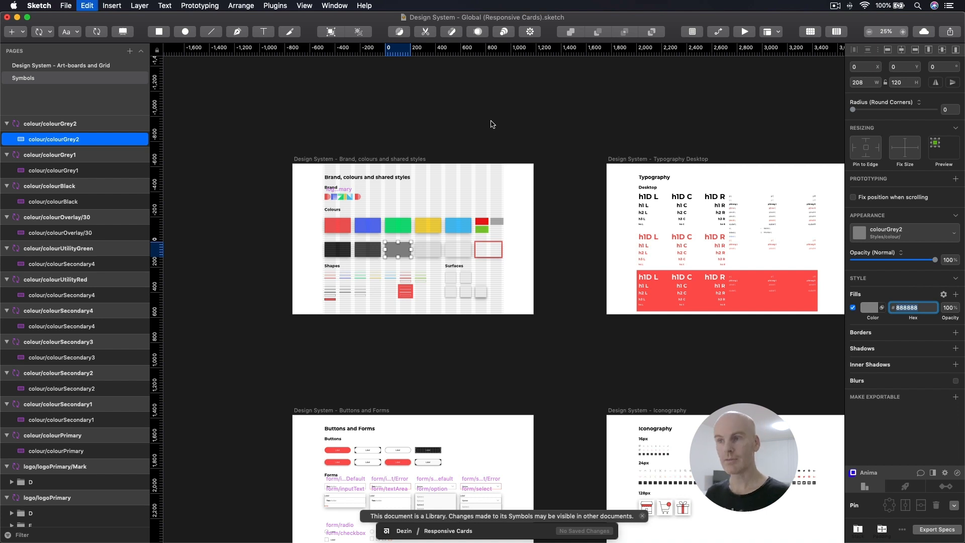
# Step: Set the text colour of the three duplicated pSmall texts on the Typography Desktop artboard to 888888
pyautogui.click(465, 116)
pyautogui.moveTo(729, 120); pyautogui.dragTo(187, 105)
pyautogui.moveTo(450, 140); pyautogui.dragTo(591, 141)
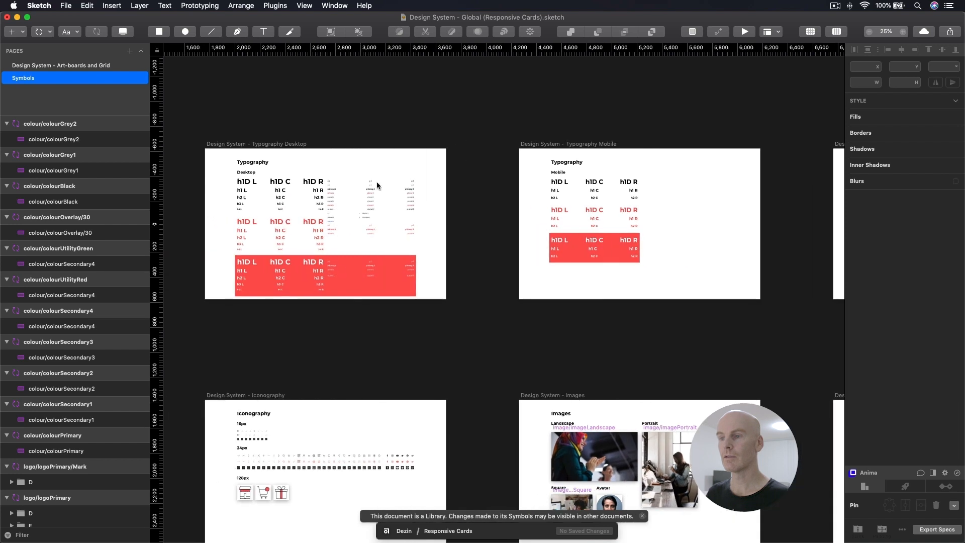
pyautogui.click(340, 201)
pyautogui.press('super+0')
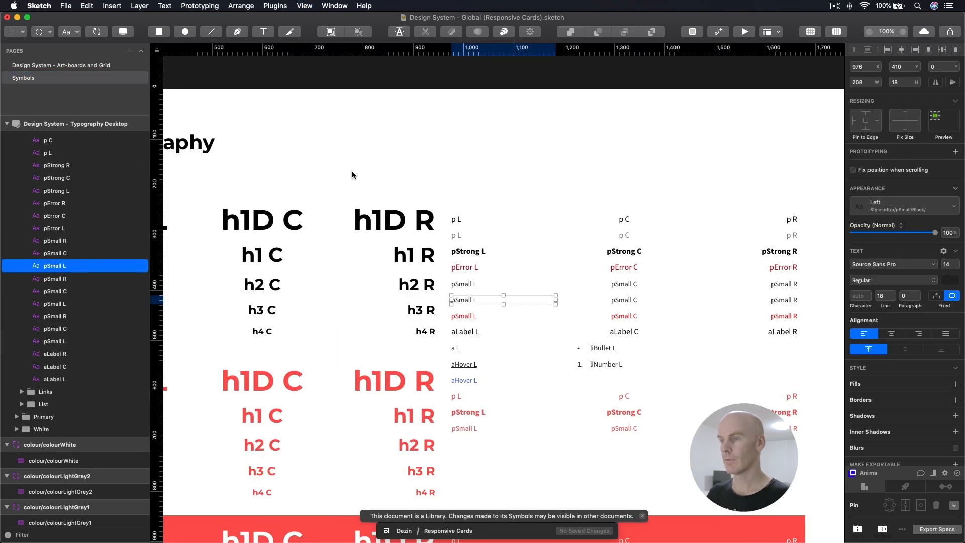
pyautogui.moveTo(545, 209); pyautogui.dragTo(364, 180)
pyautogui.keyDown('shift'); pyautogui.click(438, 275); pyautogui.keyUp('shift')
pyautogui.keyDown('shift'); pyautogui.click(598, 272); pyautogui.keyUp('shift')
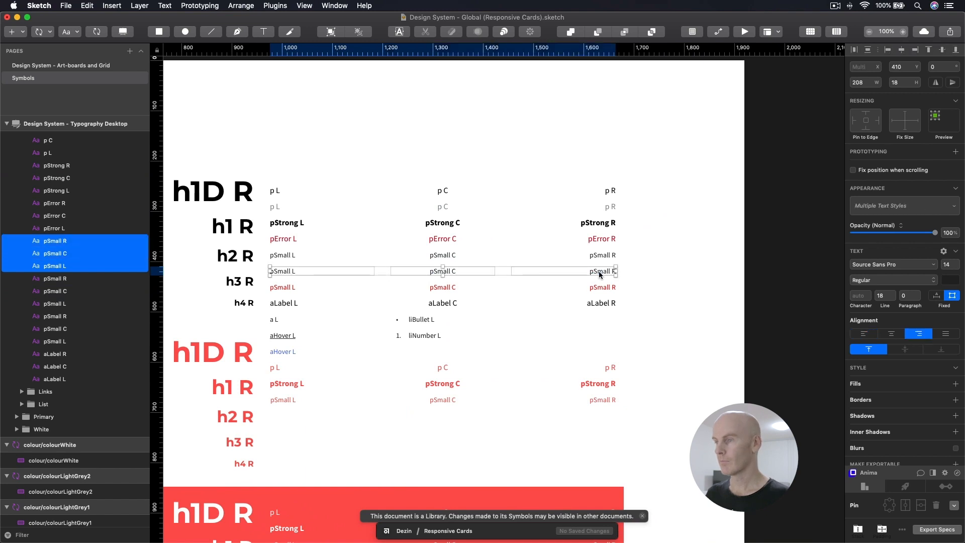
pyautogui.click(950, 280)
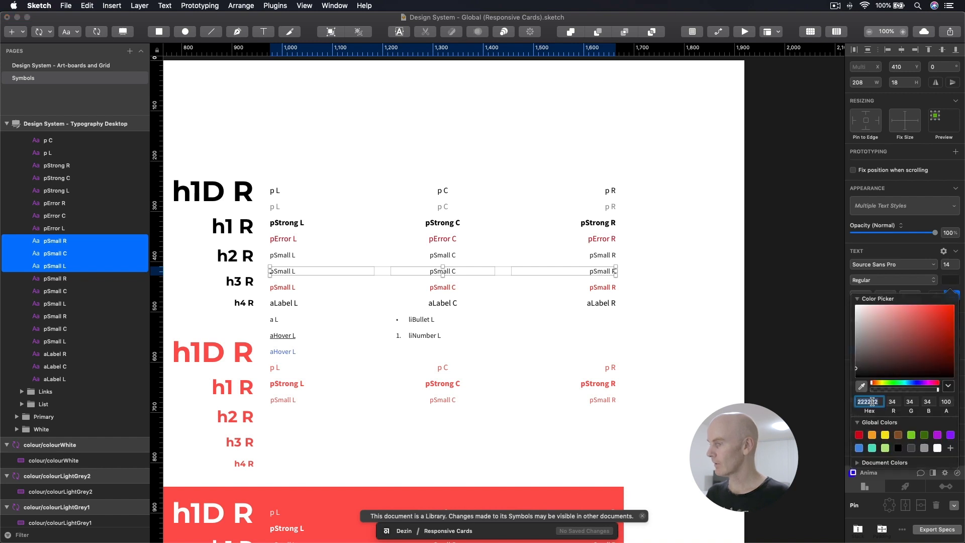
pyautogui.write('888888')
pyautogui.press('Return')
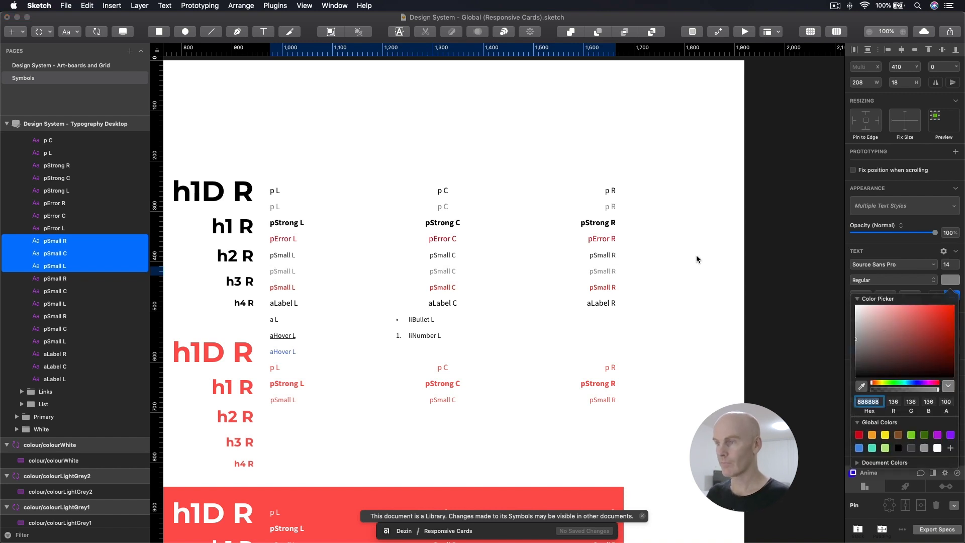
pyautogui.click(693, 259)
pyautogui.click(671, 279)
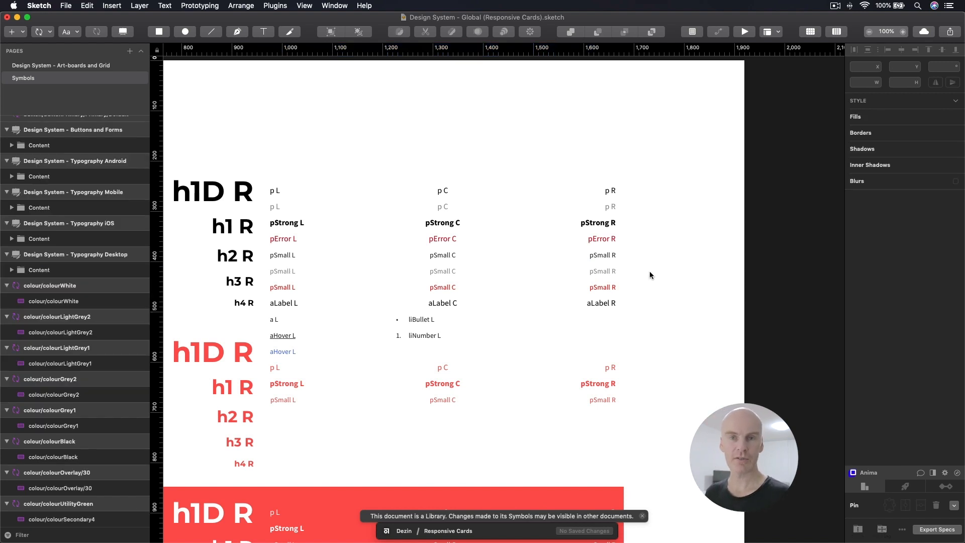
# Step: Examine the text style options available for the grey pSmall L text
pyautogui.click(293, 267)
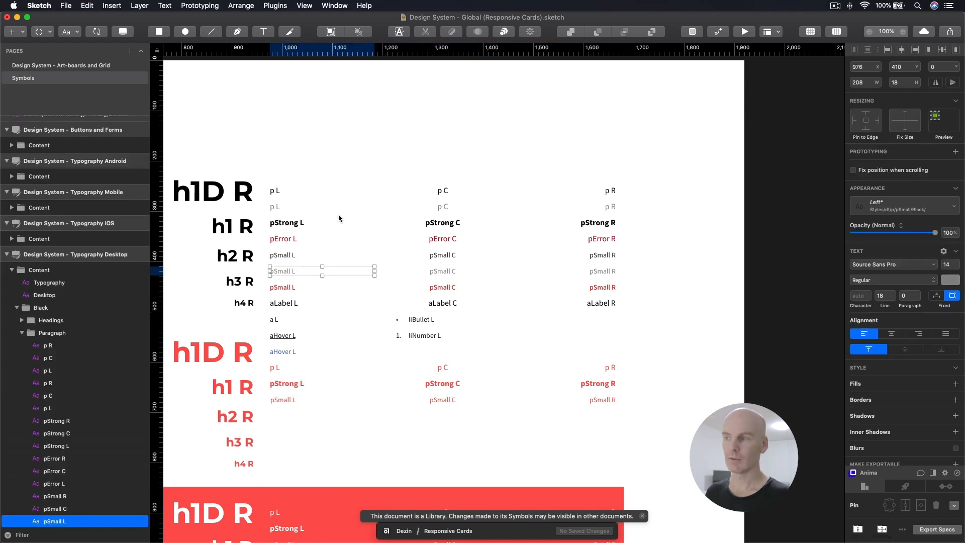
pyautogui.click(900, 205)
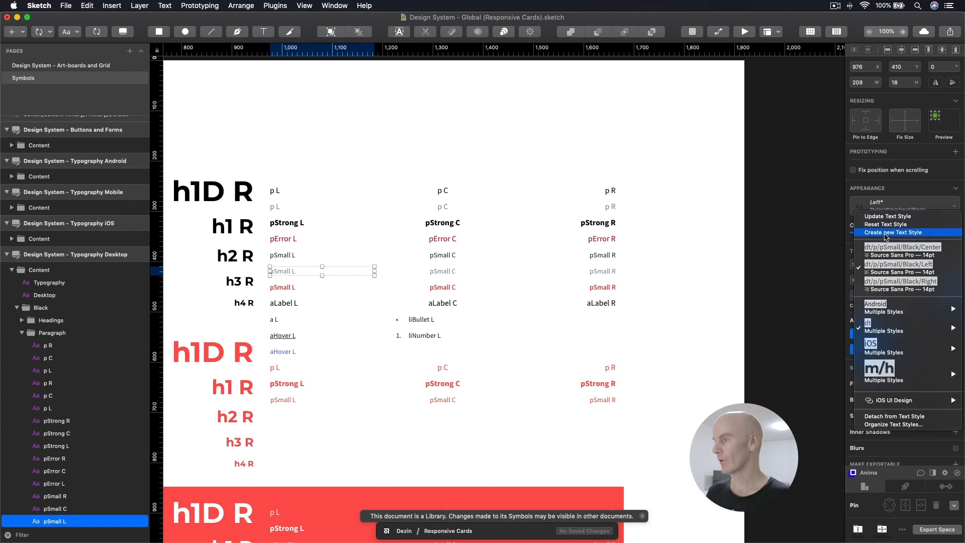
pyautogui.click(806, 204)
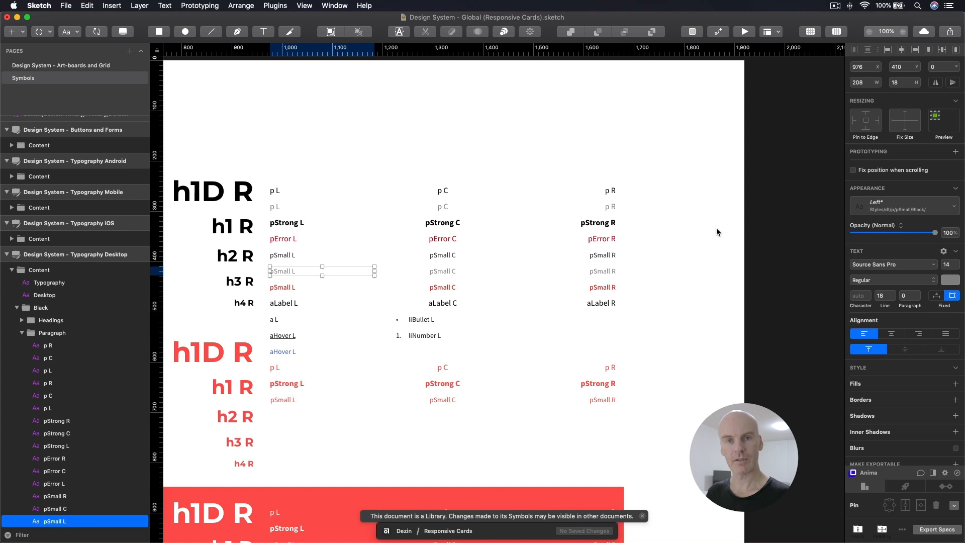
pyautogui.click(706, 240)
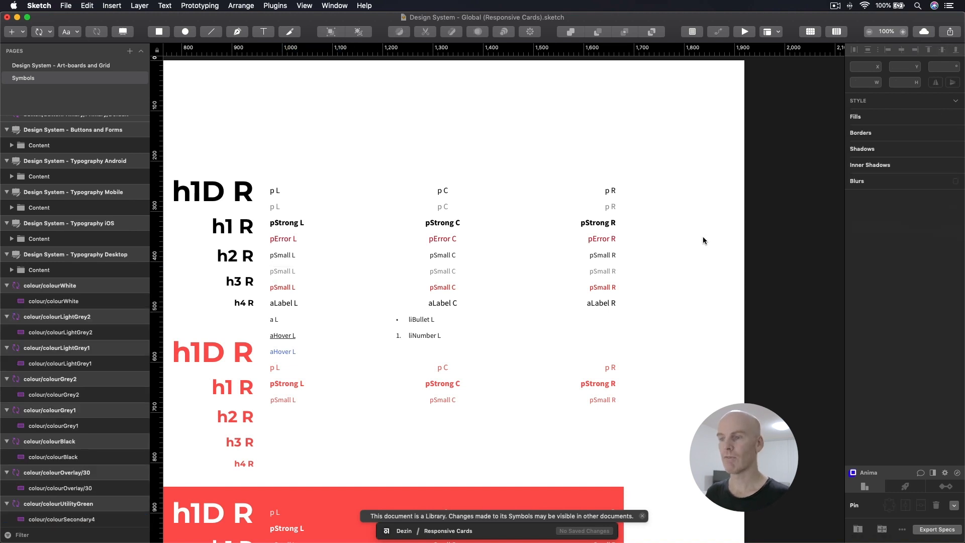
# Step: Rename the three grey pSmall layers to their shared style names with the Automate plugin
pyautogui.click(295, 274)
pyautogui.keyDown('shift'); pyautogui.click(438, 274); pyautogui.keyUp('shift')
pyautogui.keyDown('shift'); pyautogui.click(597, 273); pyautogui.keyUp('shift')
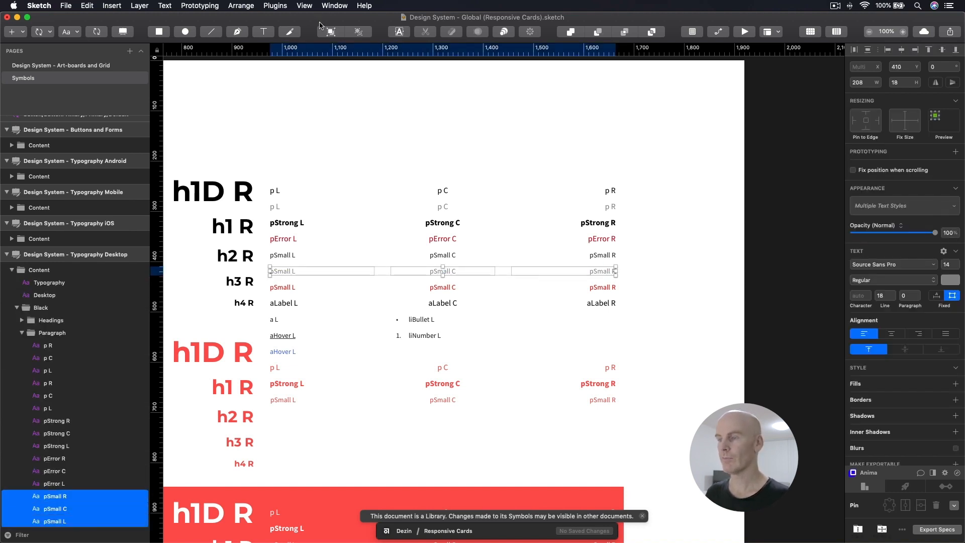
pyautogui.click(272, 7)
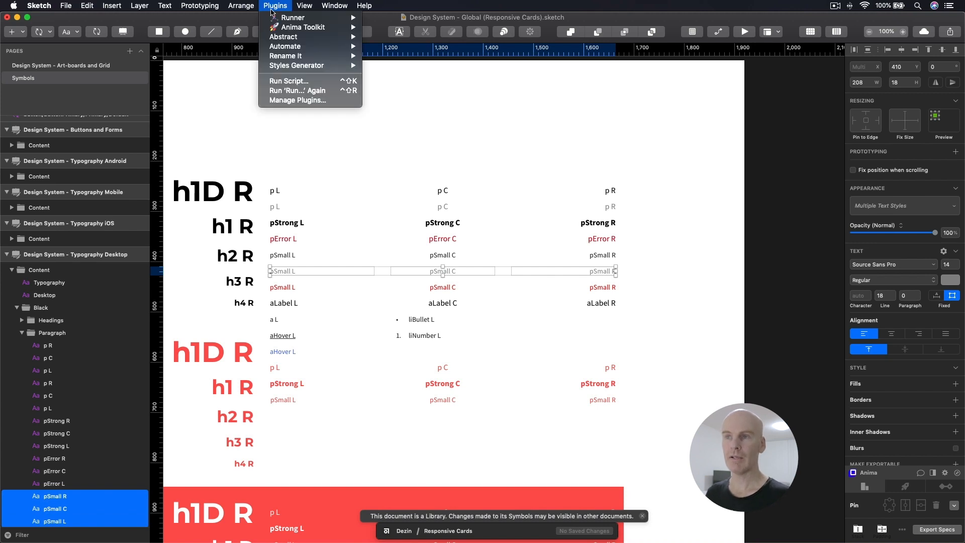
pyautogui.moveTo(282, 47)
pyautogui.moveTo(411, 97)
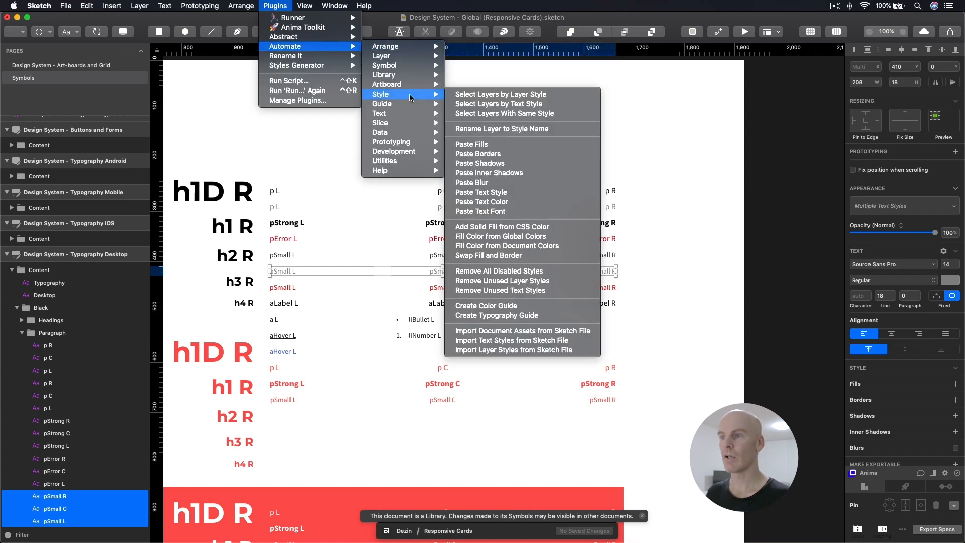
pyautogui.click(568, 131)
pyautogui.scroll(-5, 101, 342)
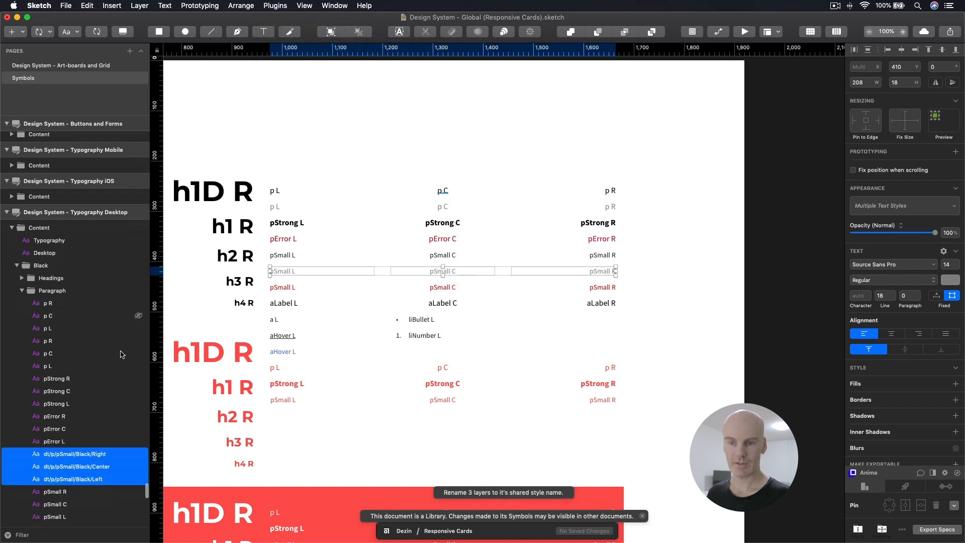
# Step: Replace "Black" with "Grey2" in the names of the three selected pSmall layers using Rename It
pyautogui.click(262, 4)
pyautogui.moveTo(301, 56)
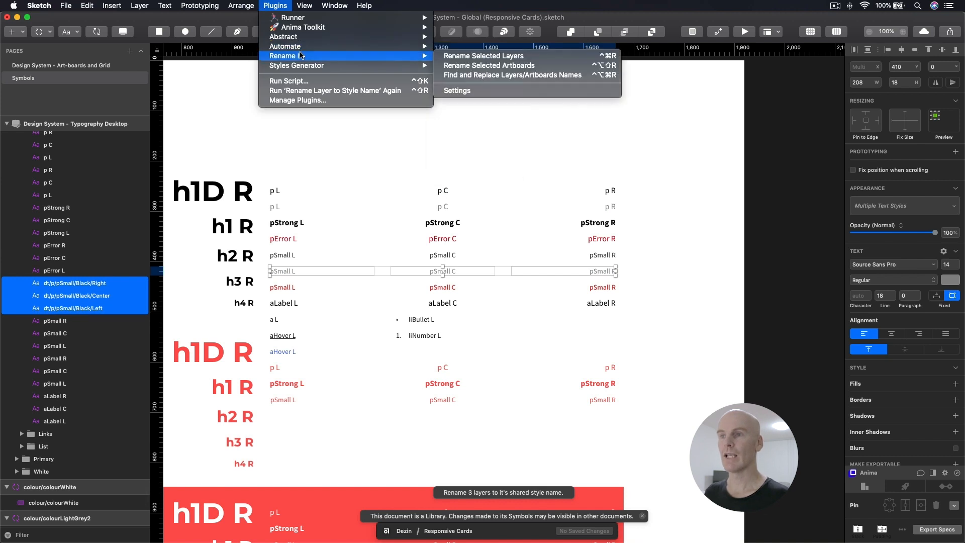
pyautogui.click(485, 75)
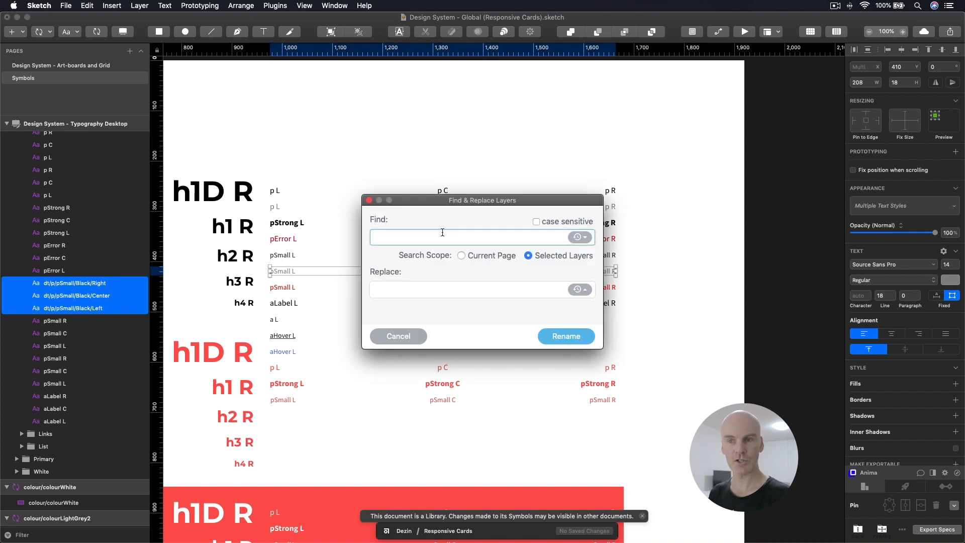
pyautogui.write('Black')
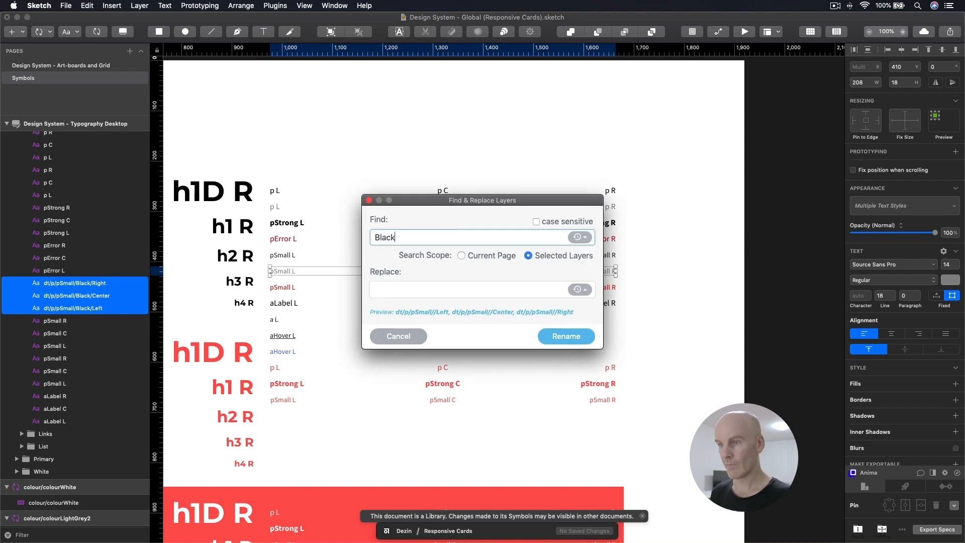
pyautogui.click(438, 288)
pyautogui.write('Grey2')
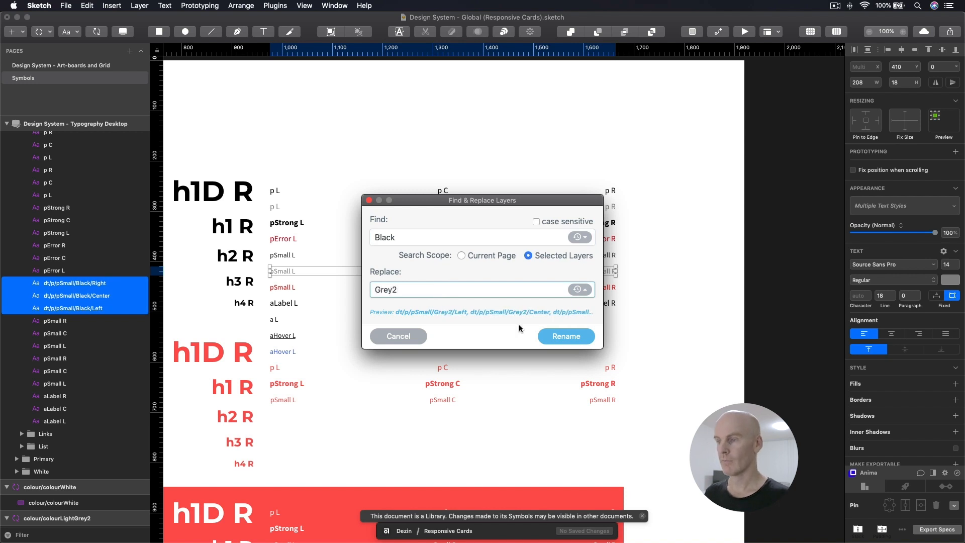
pyautogui.click(568, 336)
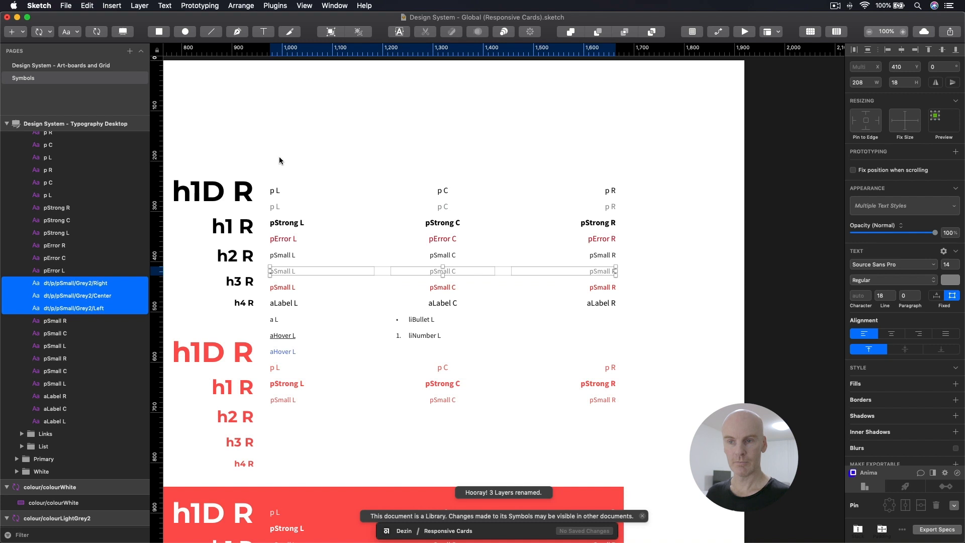
# Step: Generate shared text styles from the three Grey2 pSmall layers with Styles Generator and save the library file
pyautogui.click(266, 4)
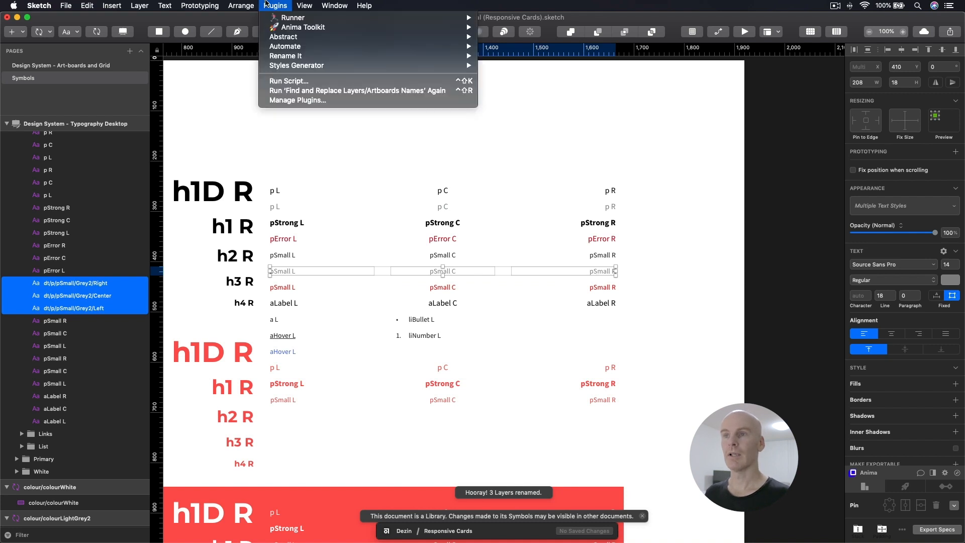
pyautogui.moveTo(302, 70)
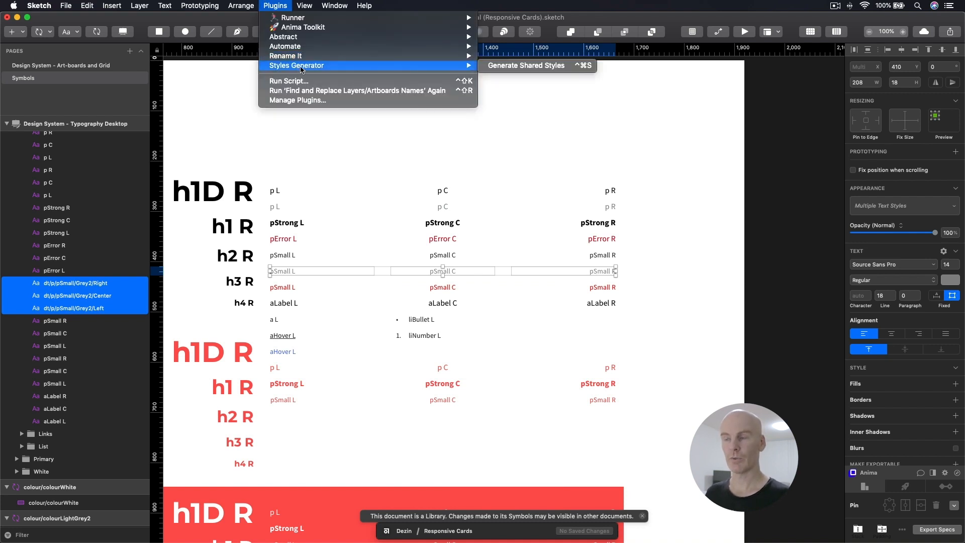
pyautogui.click(537, 65)
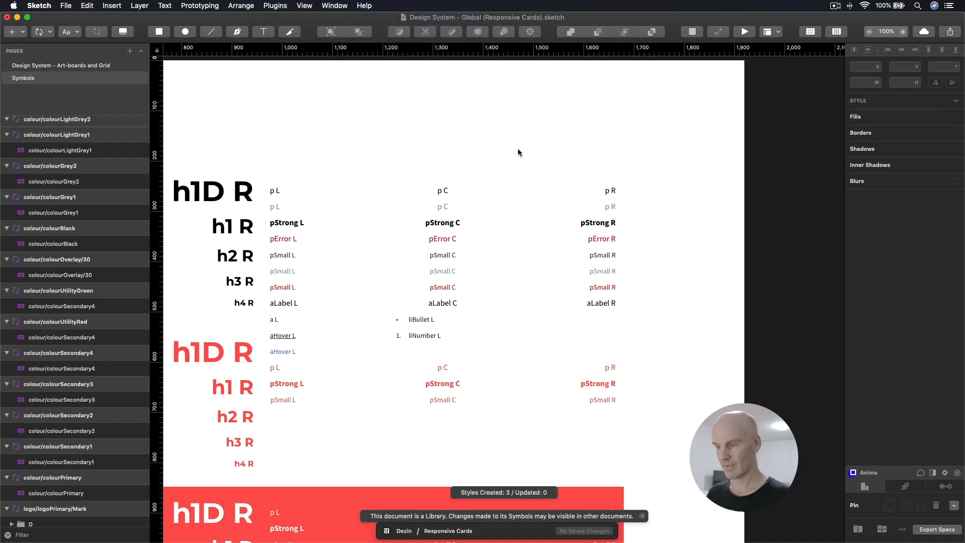
pyautogui.press('super+s')
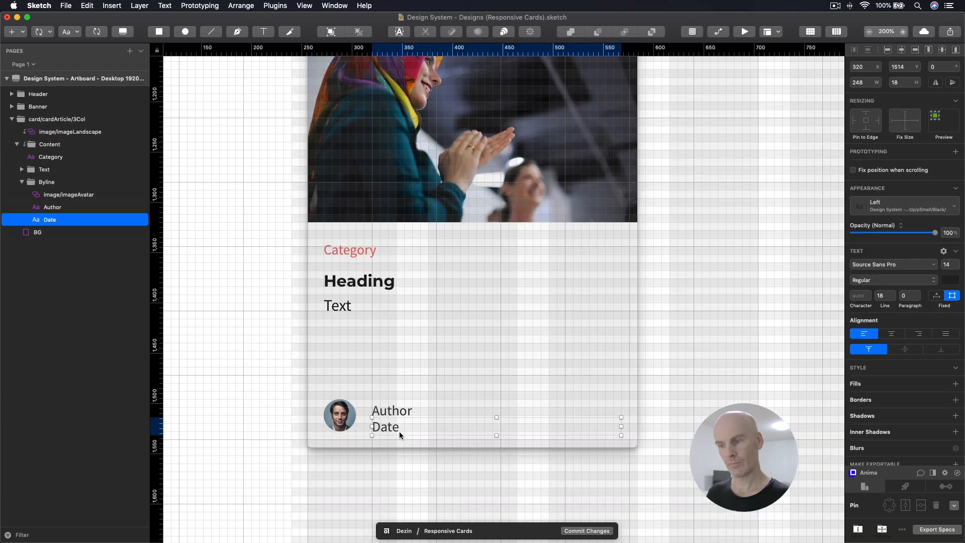
# Step: Apply the global library's dt/p/pSmall/Grey2/Left text style to the Date text in the card's byline
pyautogui.click(900, 212)
pyautogui.moveTo(854, 297)
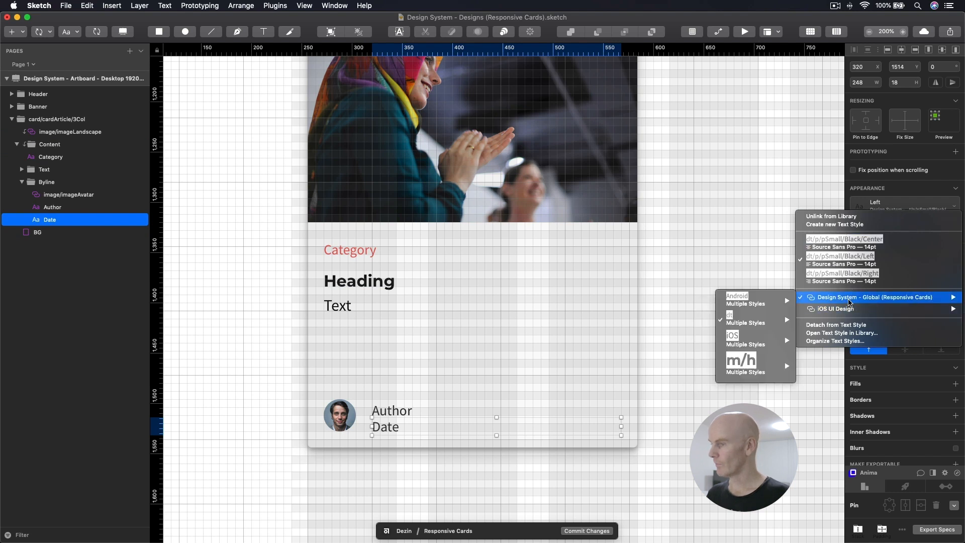
pyautogui.moveTo(779, 316)
pyautogui.moveTo(660, 392)
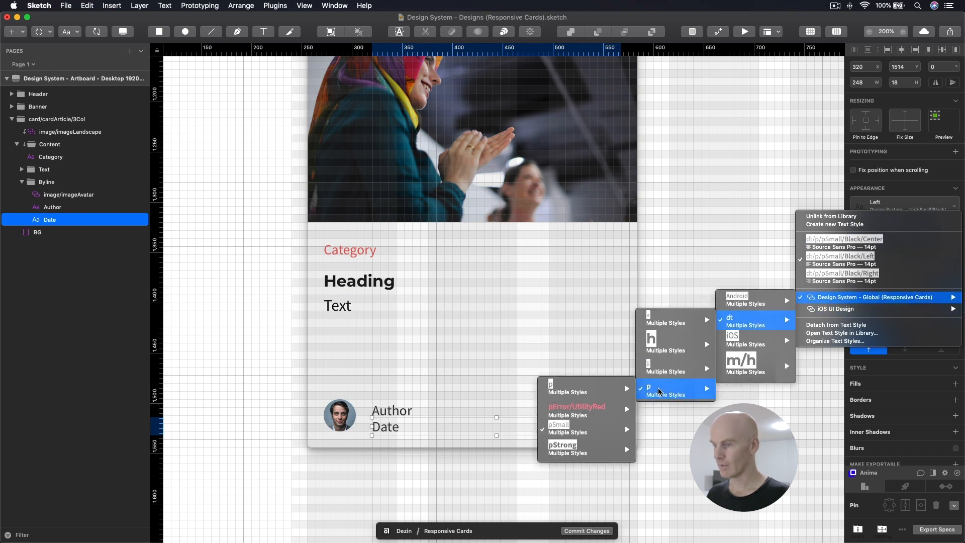
pyautogui.moveTo(591, 433)
pyautogui.moveTo(506, 454)
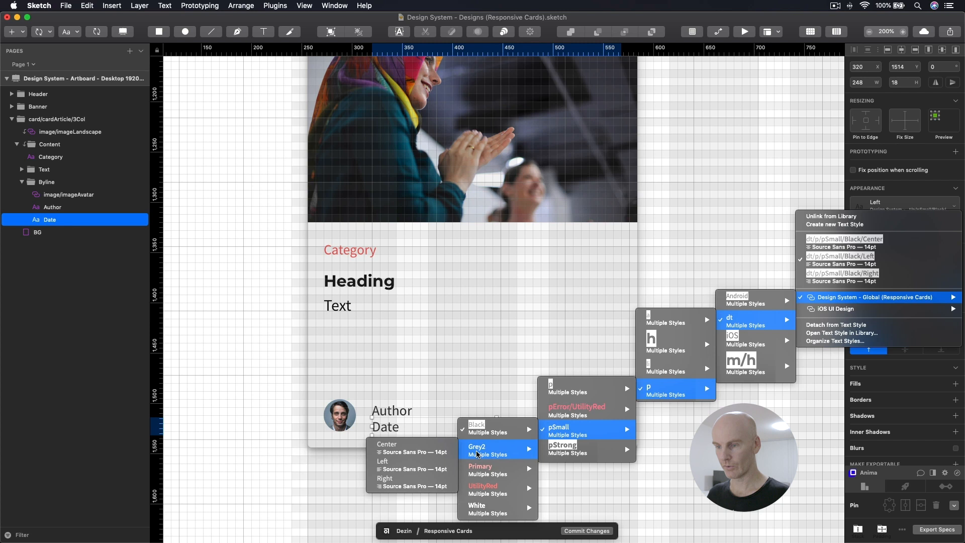
pyautogui.click(404, 467)
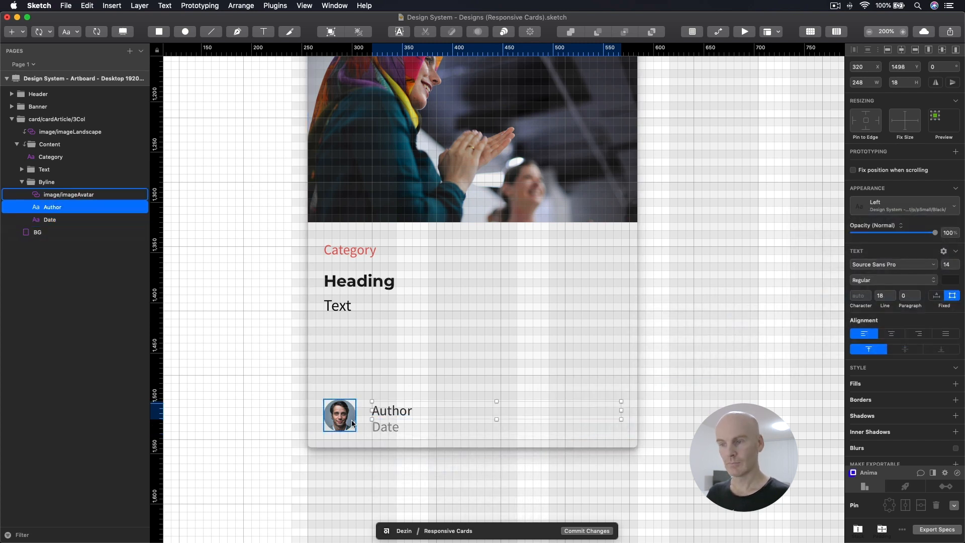
# Step: Move the byline's Author and Date texts together 8 px left, to X 312, closer to the avatar
pyautogui.click(351, 418)
pyautogui.click(406, 414)
pyautogui.keyDown('shift'); pyautogui.click(391, 428); pyautogui.keyUp('shift')
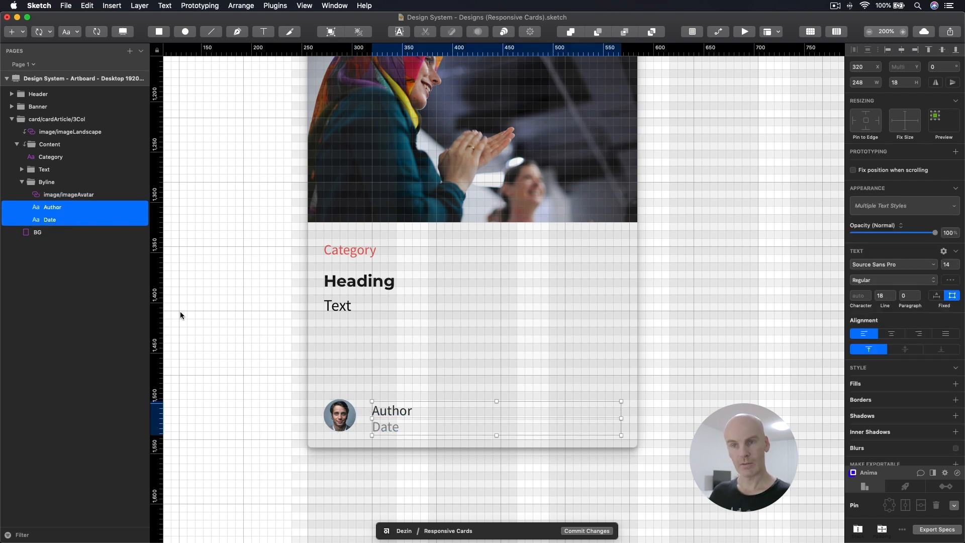
pyautogui.press('Left')
pyautogui.press('Left')
pyautogui.press('Left')
pyautogui.press('Left')
pyautogui.press('Left')
pyautogui.press('Left')
pyautogui.press('Left')
pyautogui.press('Left')
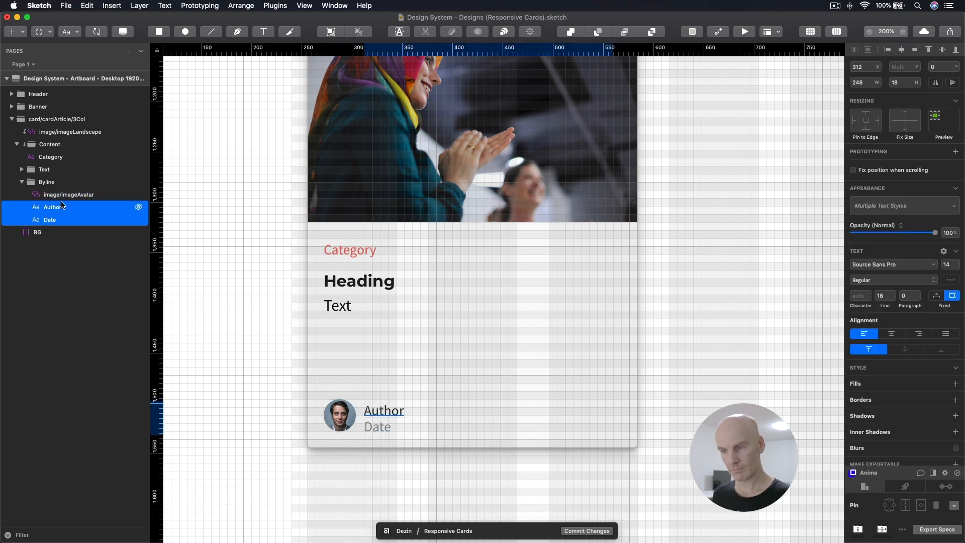
# Step: Move the byline's Author and Date texts together 4 px up to line up with the avatar
pyautogui.press('Up')
pyautogui.press('Up')
pyautogui.press('Up')
pyautogui.press('Up')
pyautogui.press('Up')
pyautogui.press('Up')
pyautogui.press('Up')
pyautogui.press('Up')
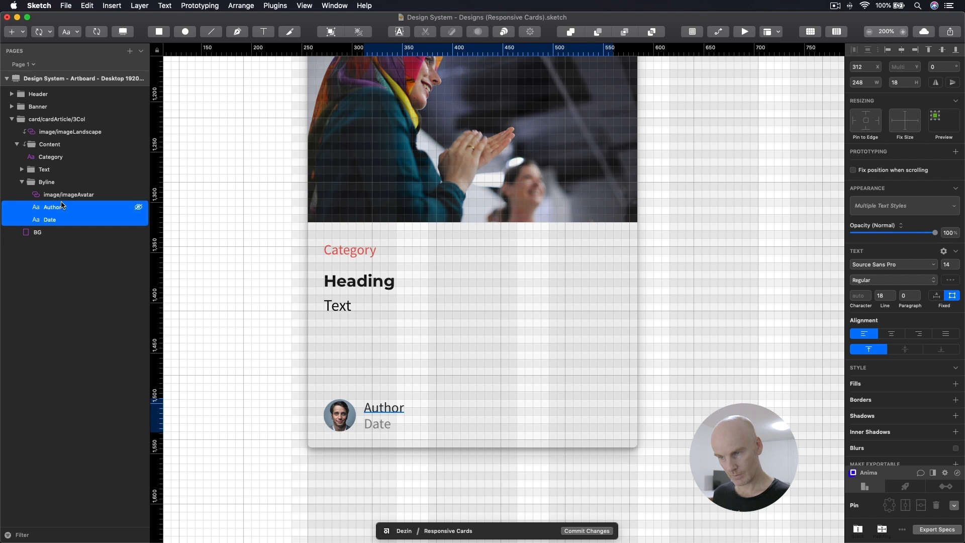
pyautogui.click(415, 345)
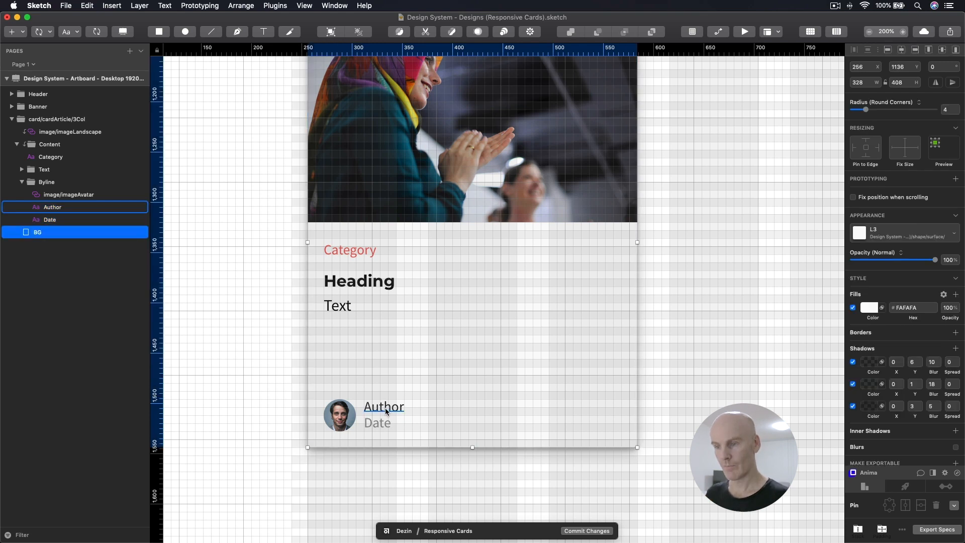
# Step: Rename the avatar layer in the Byline group to imageAvatar, removing the image/ prefix
pyautogui.click(340, 414)
pyautogui.doubleClick(61, 195)
pyautogui.click(61, 195)
pyautogui.moveTo(44, 195); pyautogui.dragTo(60, 195)
pyautogui.press('BackSpace')
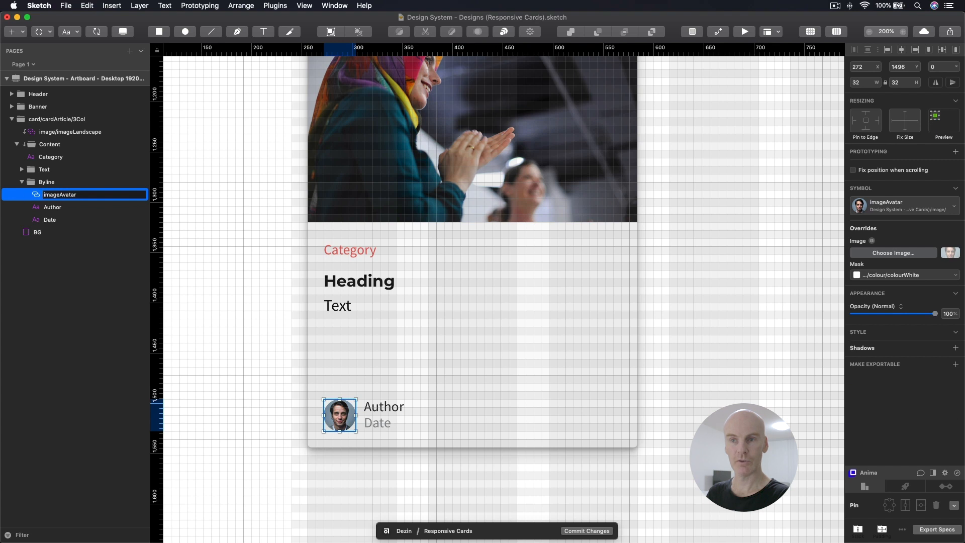
pyautogui.press('Return')
pyautogui.click(72, 193)
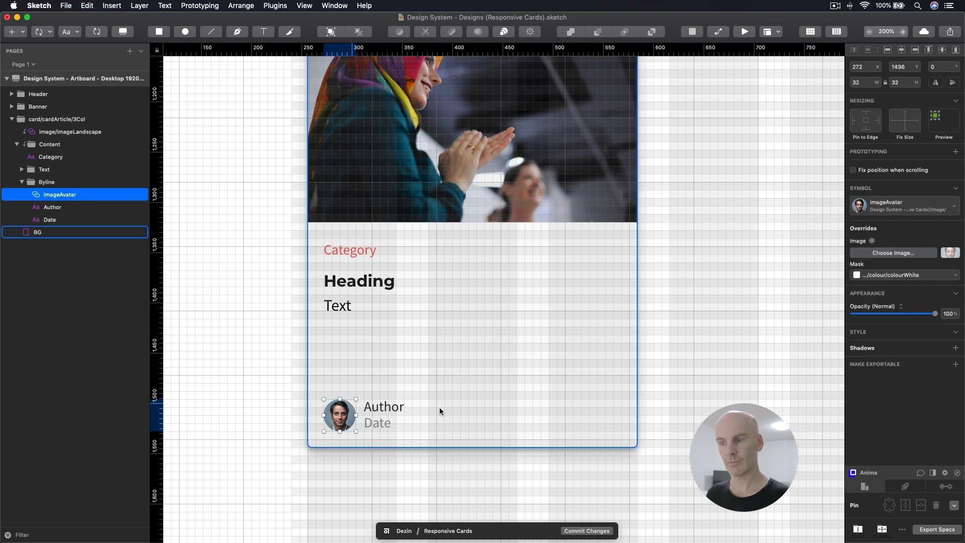
# Step: Rename the card's main image layer to imageLandscape, removing the image/ prefix
pyautogui.click(393, 408)
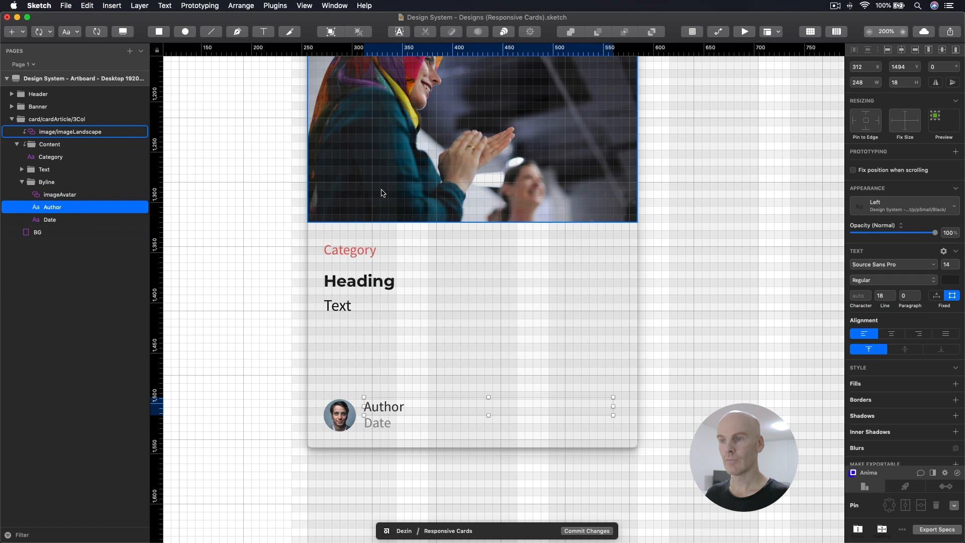
pyautogui.click(354, 153)
pyautogui.scroll(3, 355, 154)
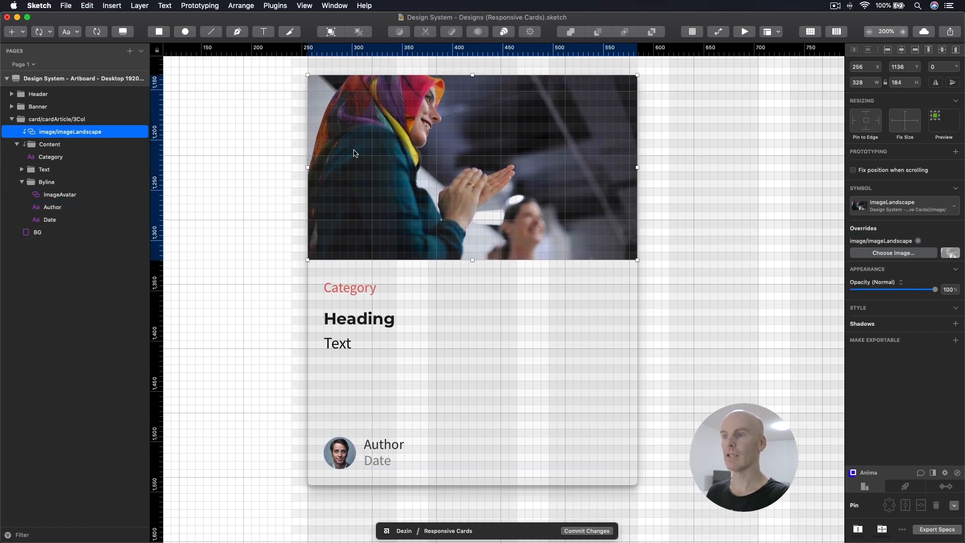
pyautogui.doubleClick(57, 131)
pyautogui.press('BackSpace')
pyautogui.press('BackSpace')
pyautogui.press('BackSpace')
pyautogui.press('BackSpace')
pyautogui.press('BackSpace')
pyautogui.press('BackSpace')
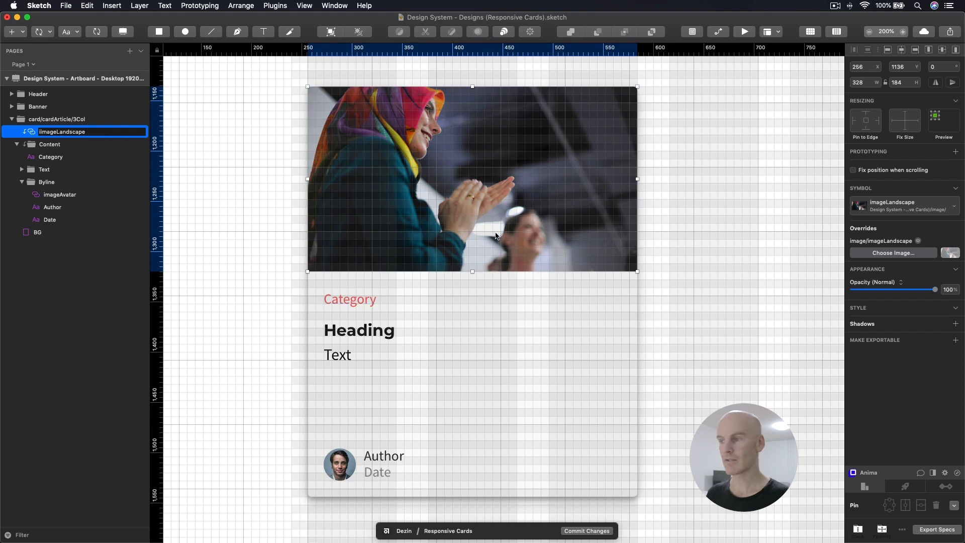
pyautogui.press('BackSpace')
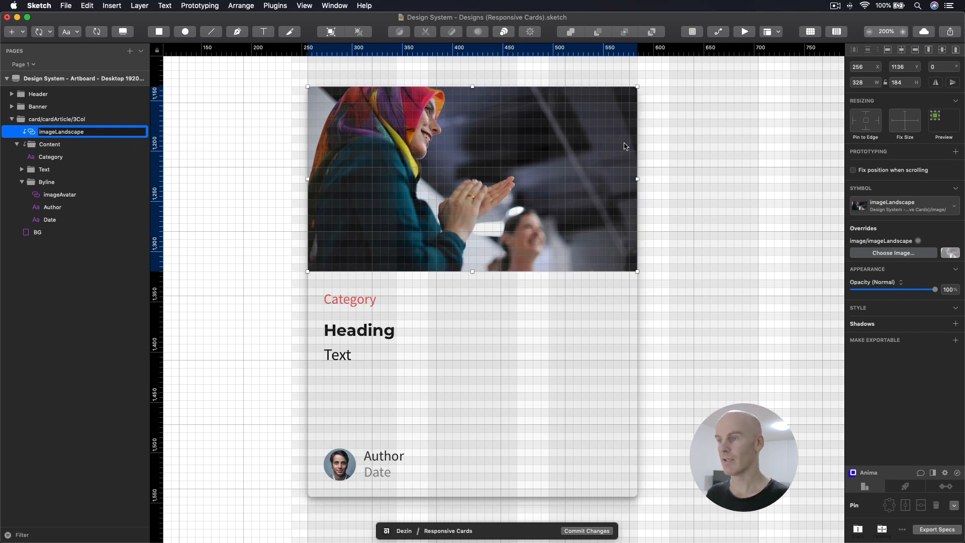
pyautogui.click(670, 165)
# Step: Review the card's layer structure, expanding the Text group and checking the Category, Heading and Text layers
pyautogui.click(498, 195)
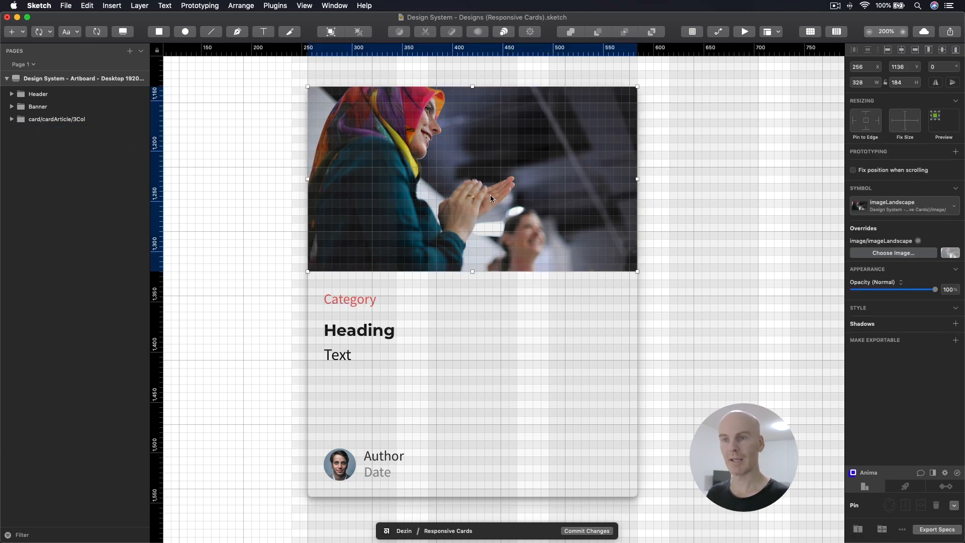
pyautogui.click(50, 157)
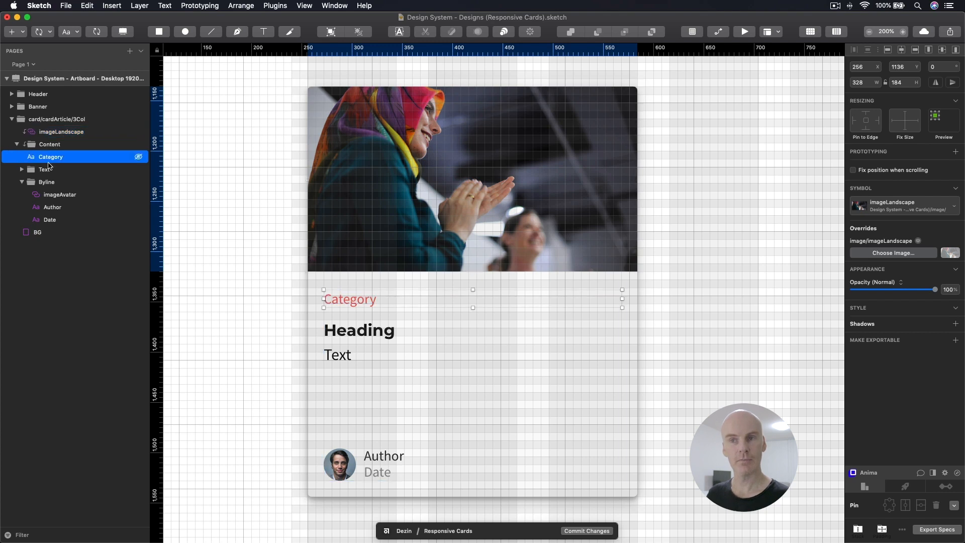
pyautogui.click(21, 170)
pyautogui.click(50, 182)
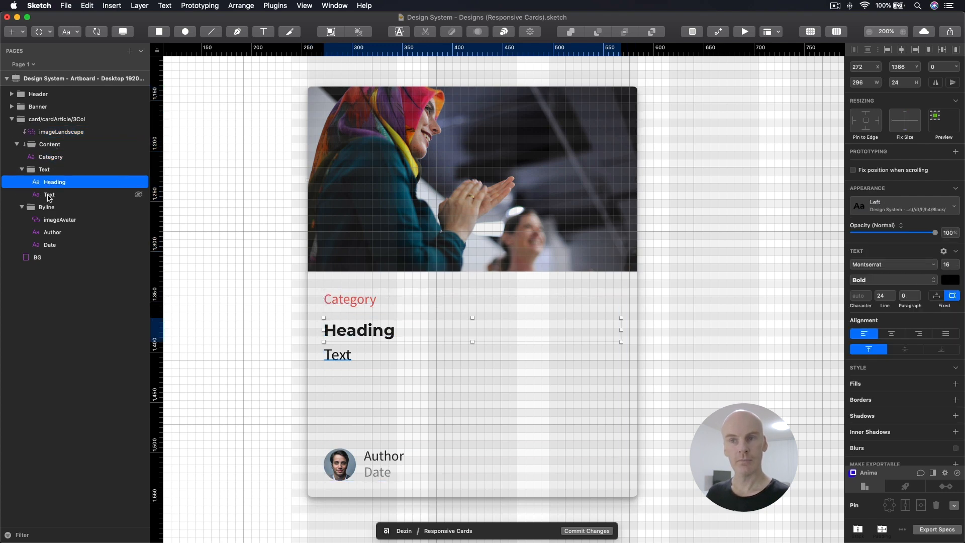
pyautogui.click(49, 194)
pyautogui.click(46, 170)
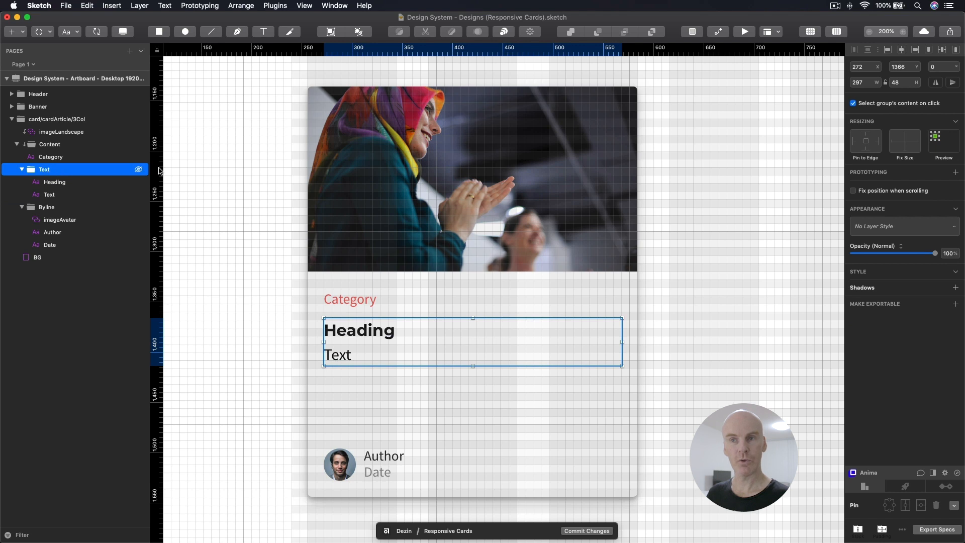
pyautogui.click(727, 175)
# Step: Pin the imageLandscape layer to the left, top and right edges and fix its height
pyautogui.click(473, 152)
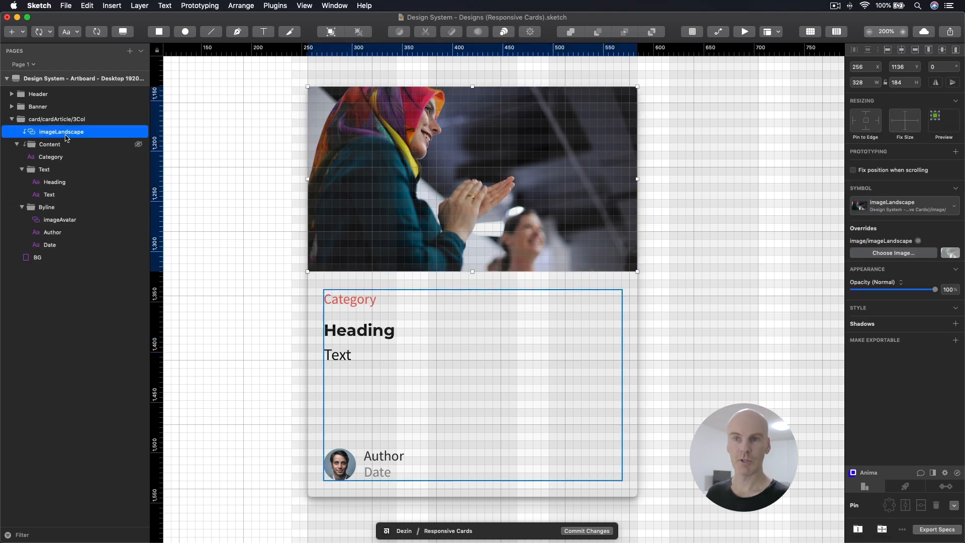
pyautogui.click(856, 122)
pyautogui.click(866, 114)
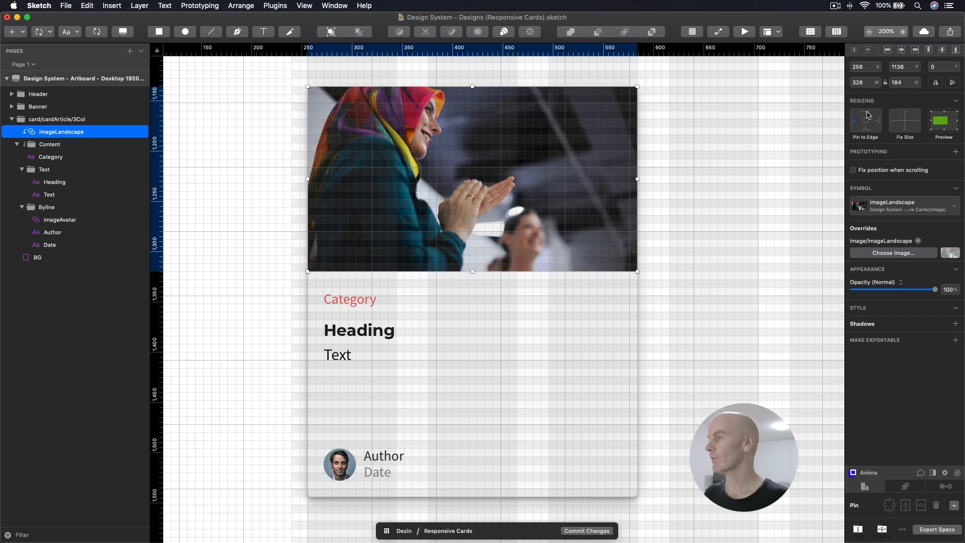
pyautogui.click(878, 121)
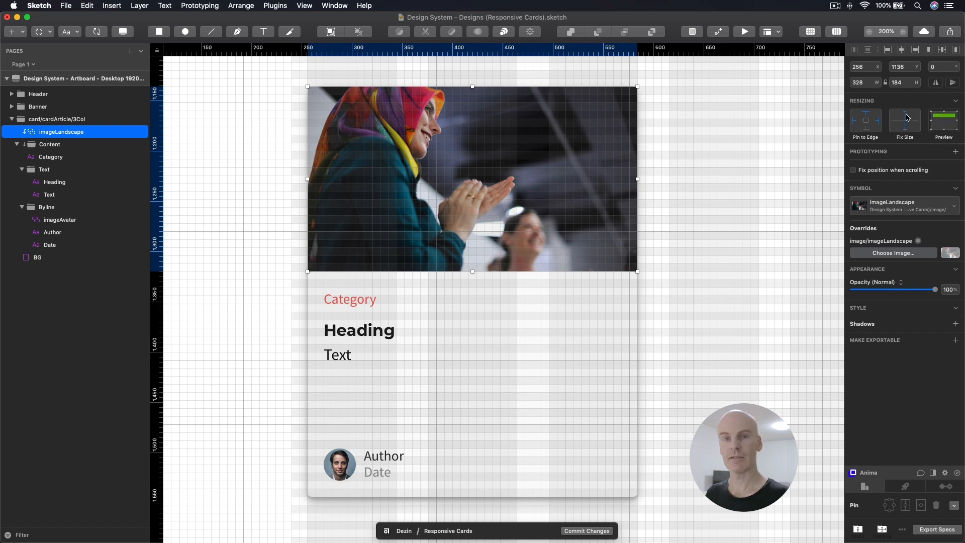
# Step: Pin the Content group to the left, top and right edges of the card
pyautogui.click(348, 301)
pyautogui.click(50, 145)
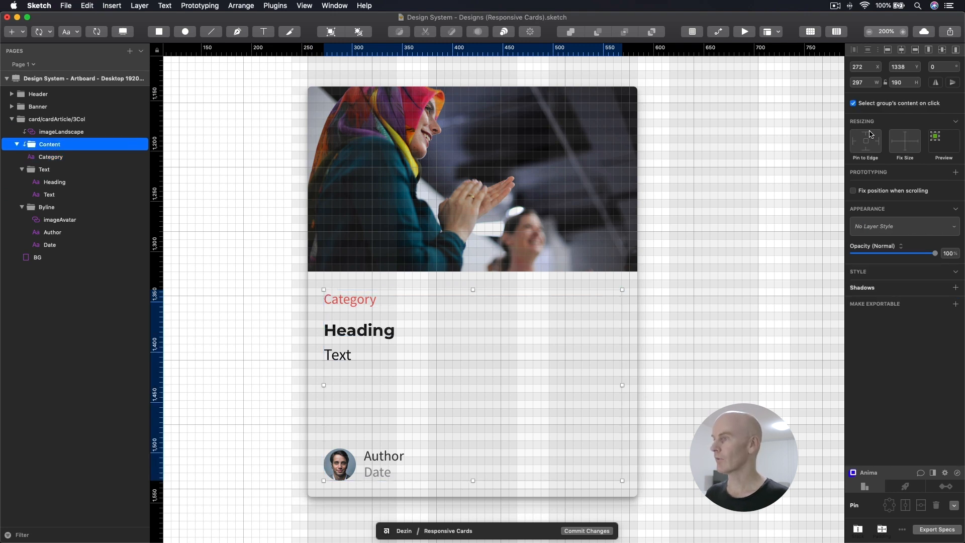
pyautogui.click(855, 142)
pyautogui.click(865, 134)
pyautogui.click(877, 141)
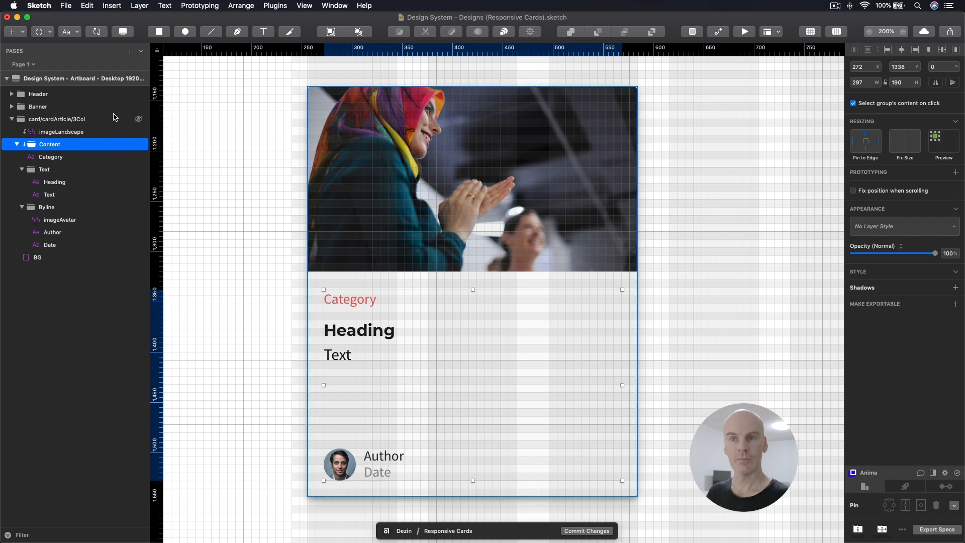
# Step: Pin the Category text to the left, top and right edges of the Content group
pyautogui.click(51, 159)
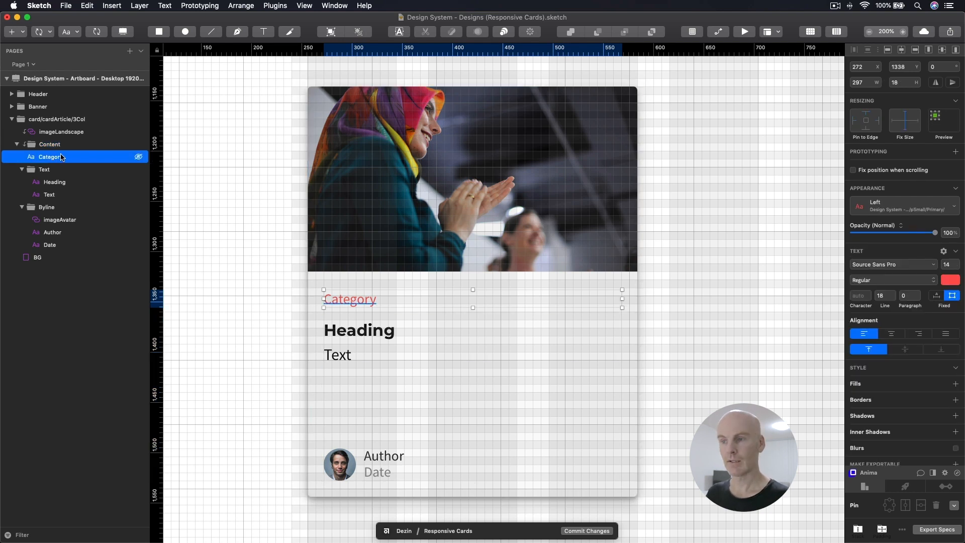
pyautogui.click(854, 122)
pyautogui.click(866, 114)
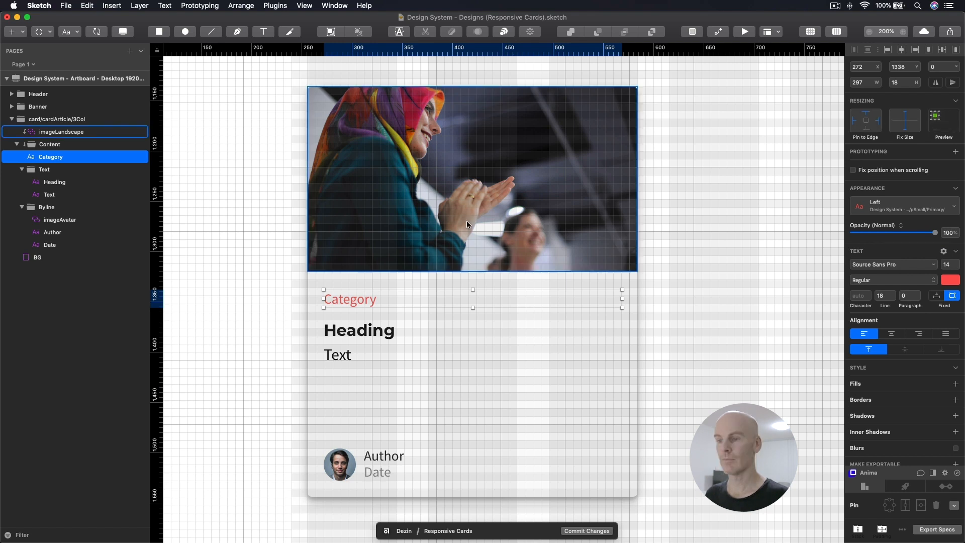
# Step: Pin the Text group holding the heading and text to the left, top and right edges
pyautogui.click(372, 329)
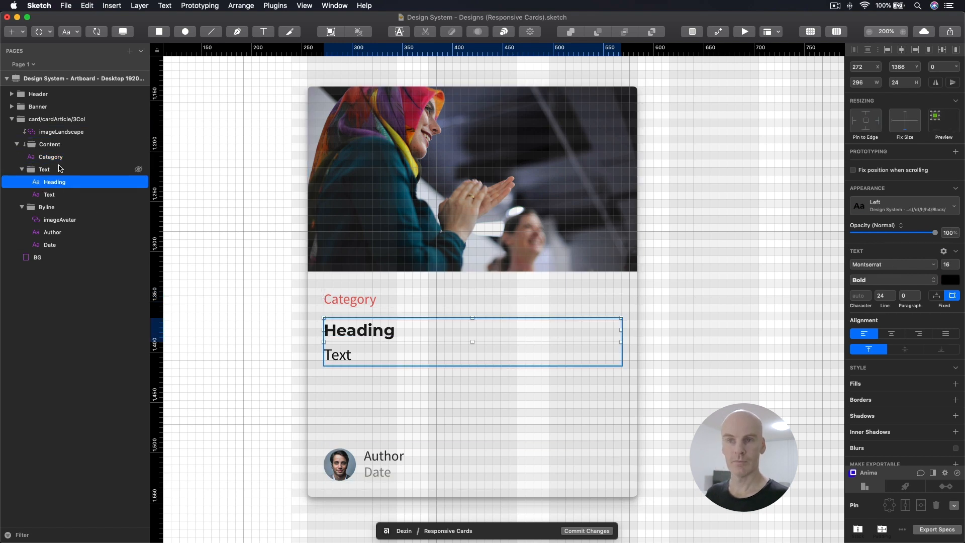
pyautogui.click(470, 340)
pyautogui.click(855, 141)
pyautogui.click(867, 134)
pyautogui.click(879, 141)
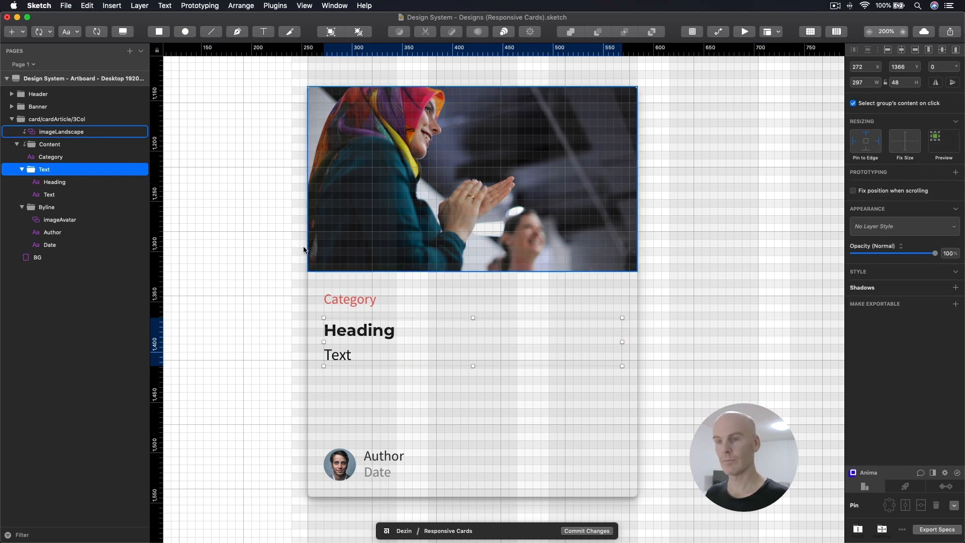
# Step: Pin the Byline group to the left, bottom and right edges and fix its height
pyautogui.click(56, 219)
pyautogui.click(56, 209)
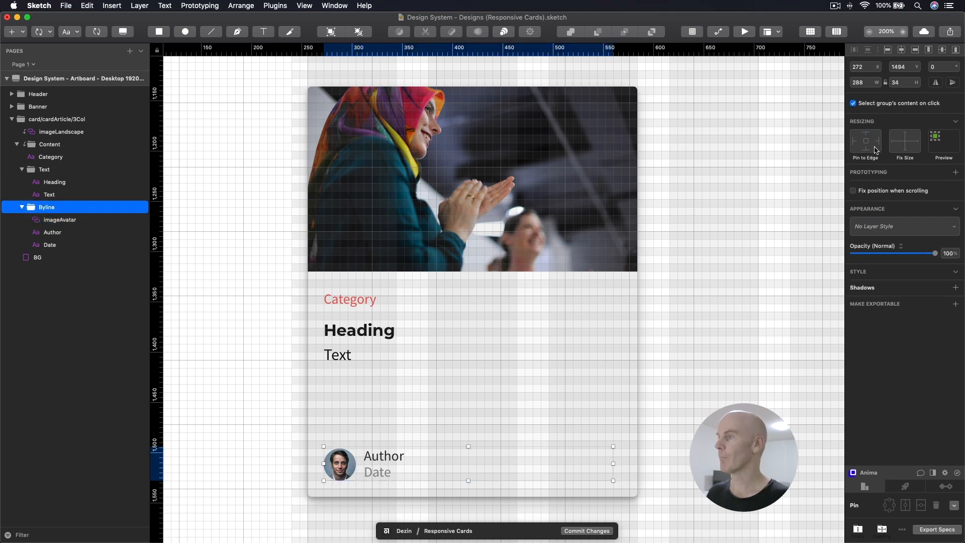
pyautogui.click(857, 142)
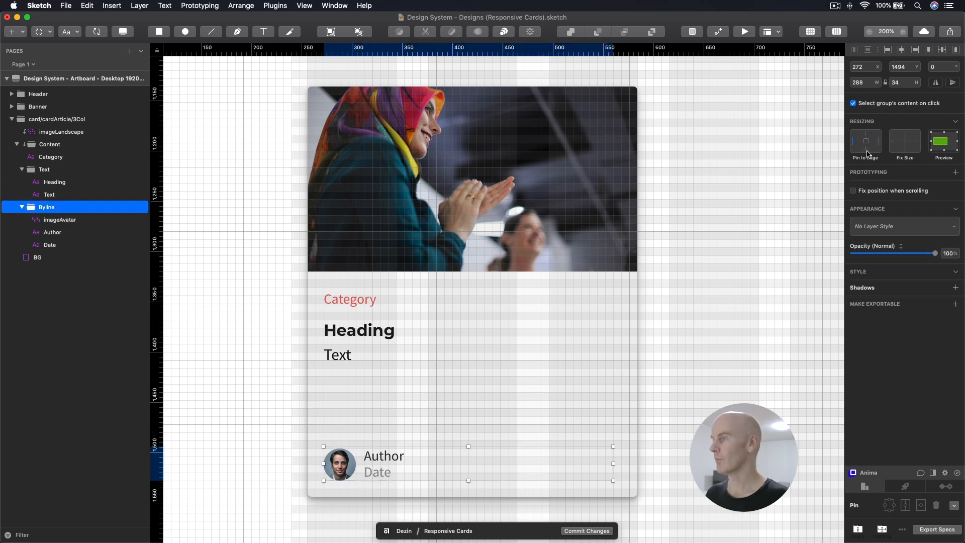
pyautogui.click(869, 148)
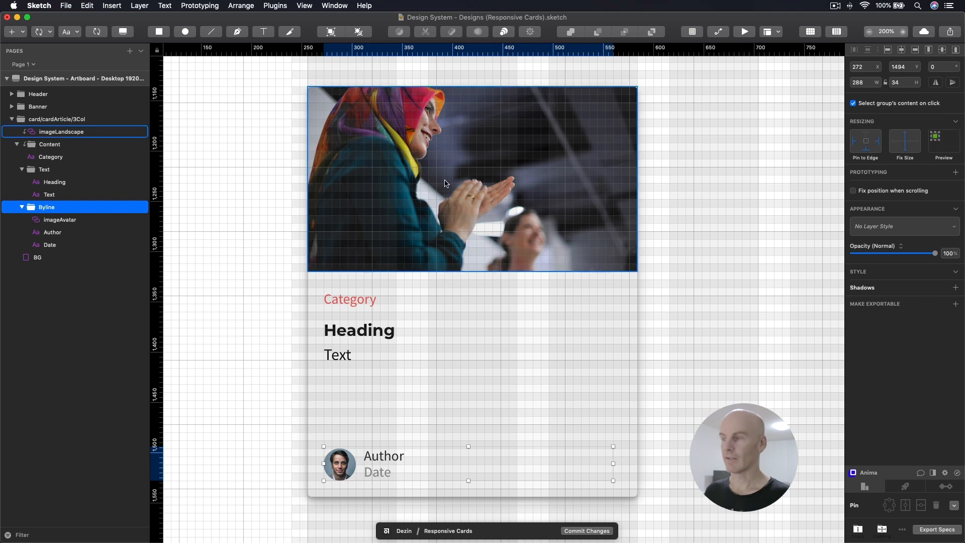
# Step: Turn the Text group into a vertical, left-aligned Anima stack with 0 spacing and collapsing enabled
pyautogui.click(409, 328)
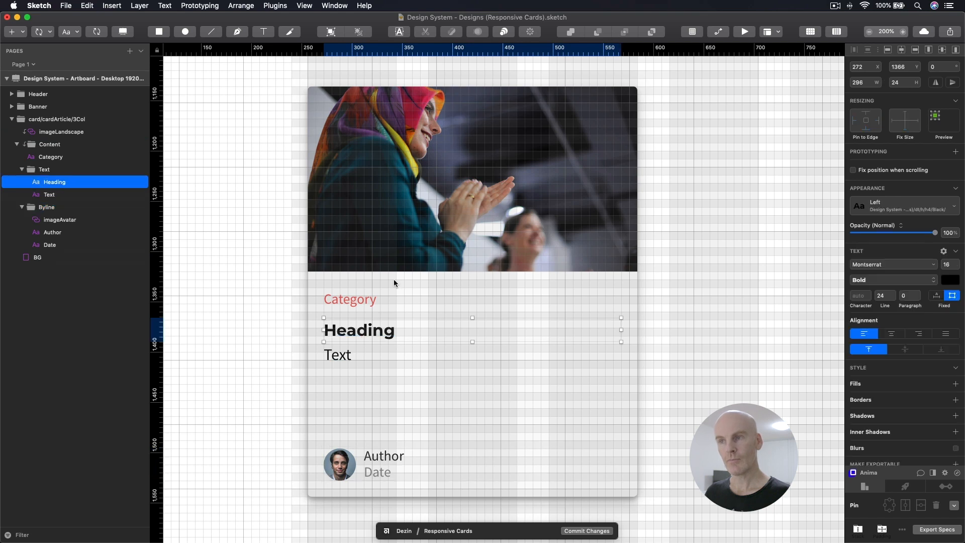
pyautogui.click(46, 131)
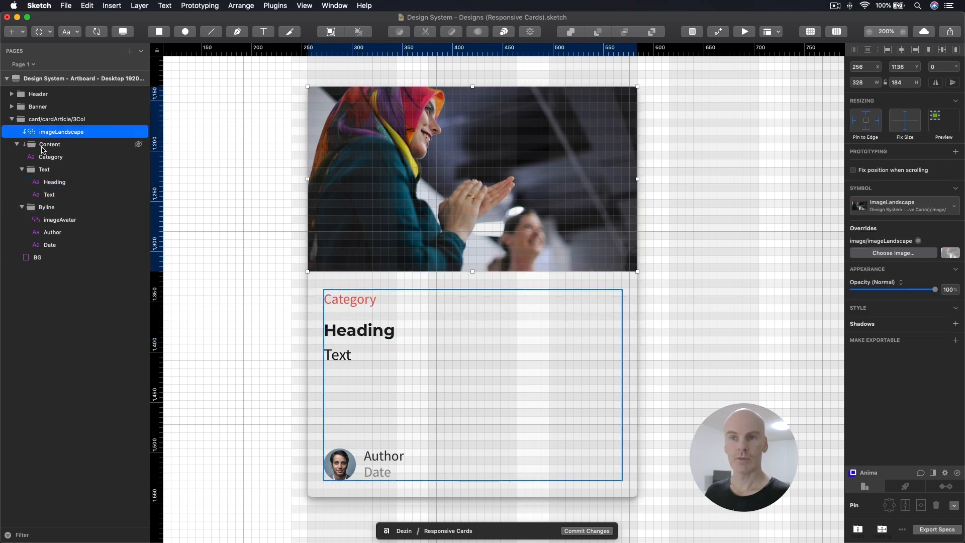
pyautogui.click(43, 147)
pyautogui.click(40, 171)
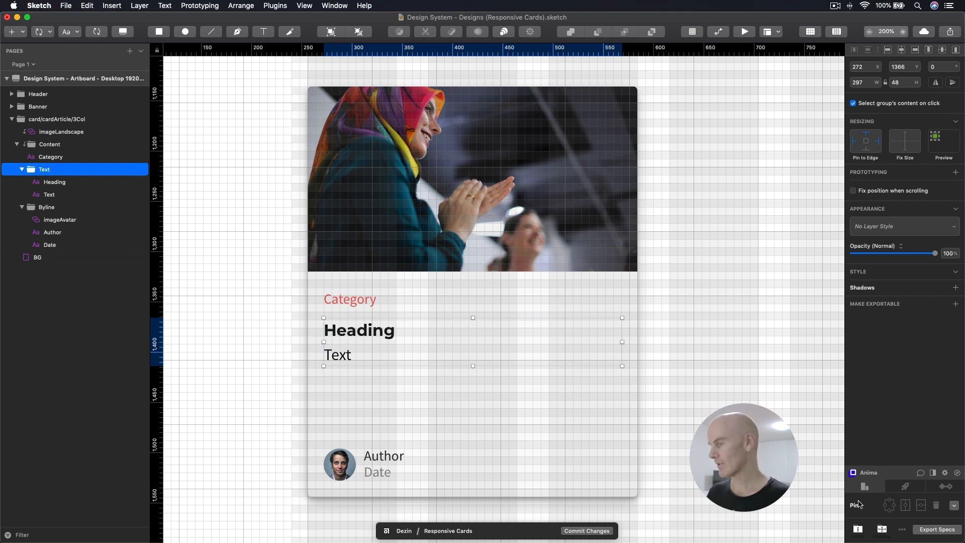
pyautogui.click(858, 532)
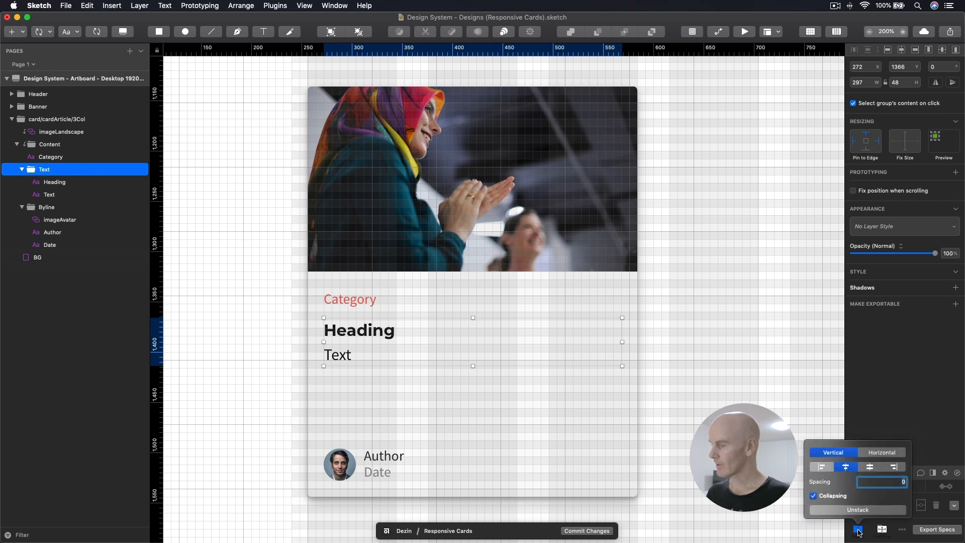
pyautogui.click(823, 468)
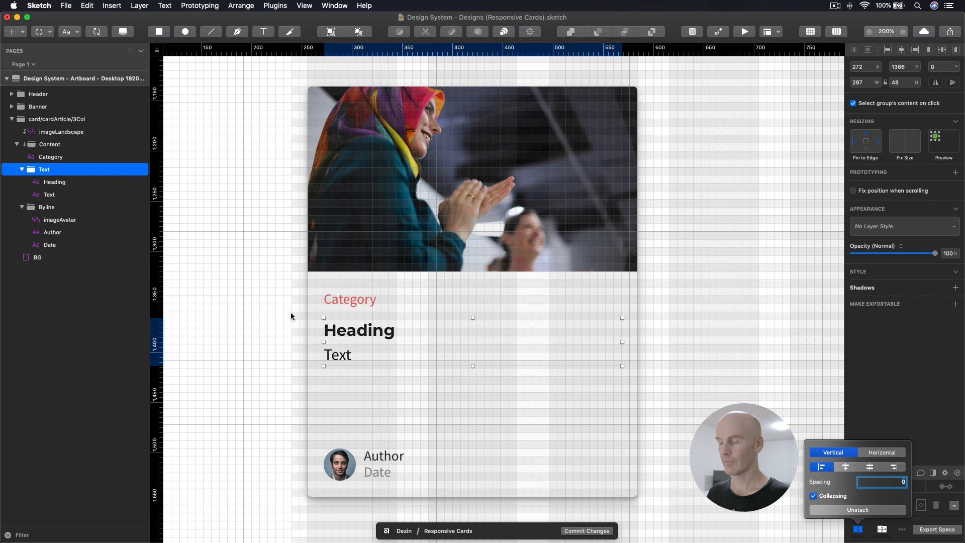
pyautogui.click(213, 258)
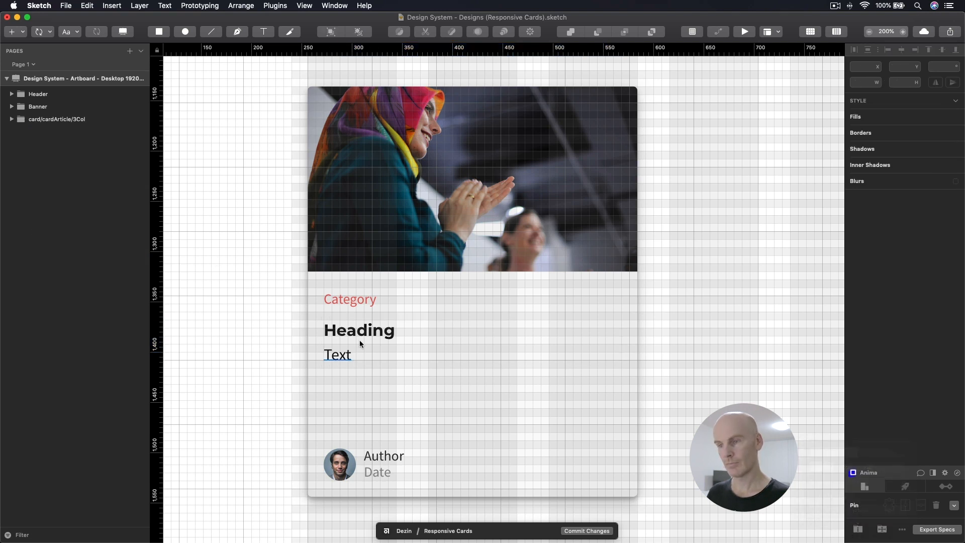
pyautogui.click(360, 340)
pyautogui.click(349, 357)
pyautogui.click(53, 172)
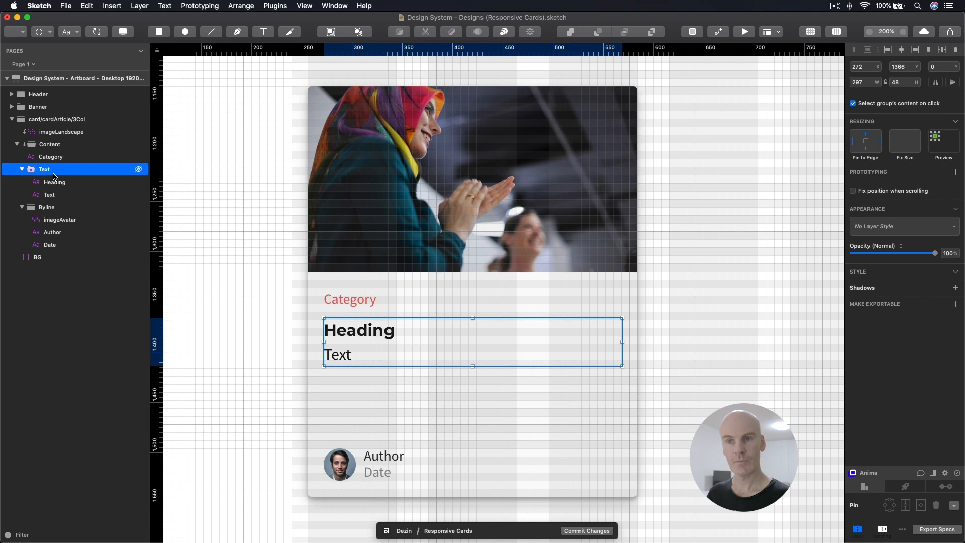
# Step: Create a symbol named card/cardArticle/3Col from the article card group and send it to the Symbols page
pyautogui.click(74, 120)
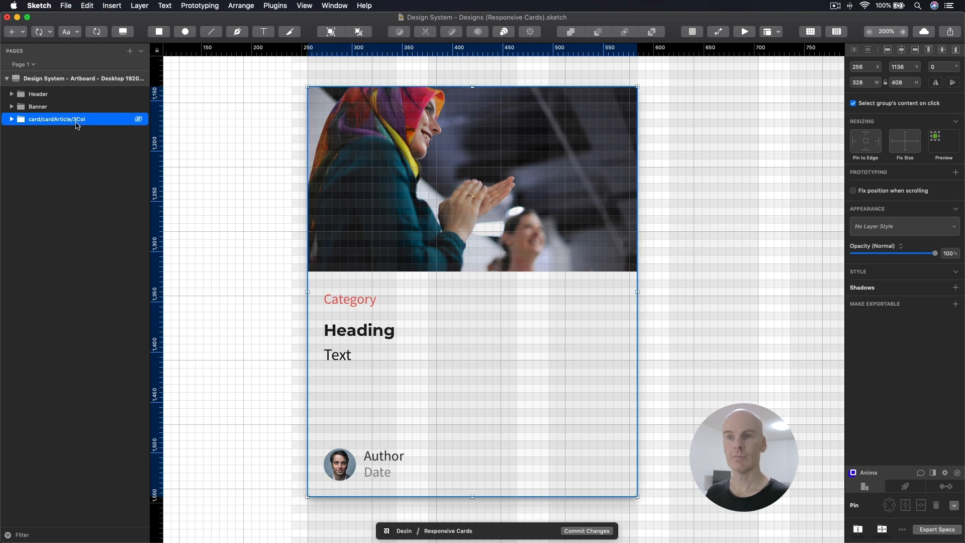
pyautogui.rightClick(73, 122)
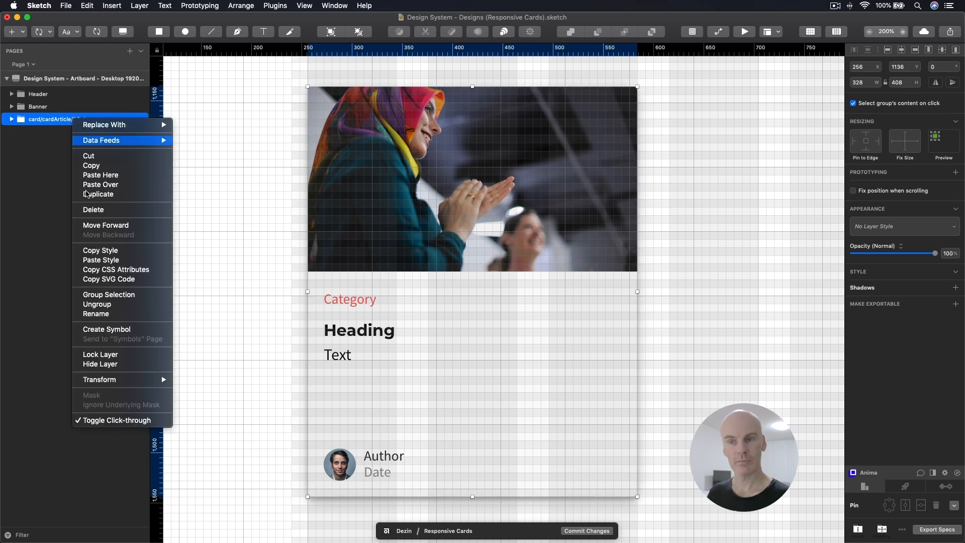
pyautogui.click(238, 250)
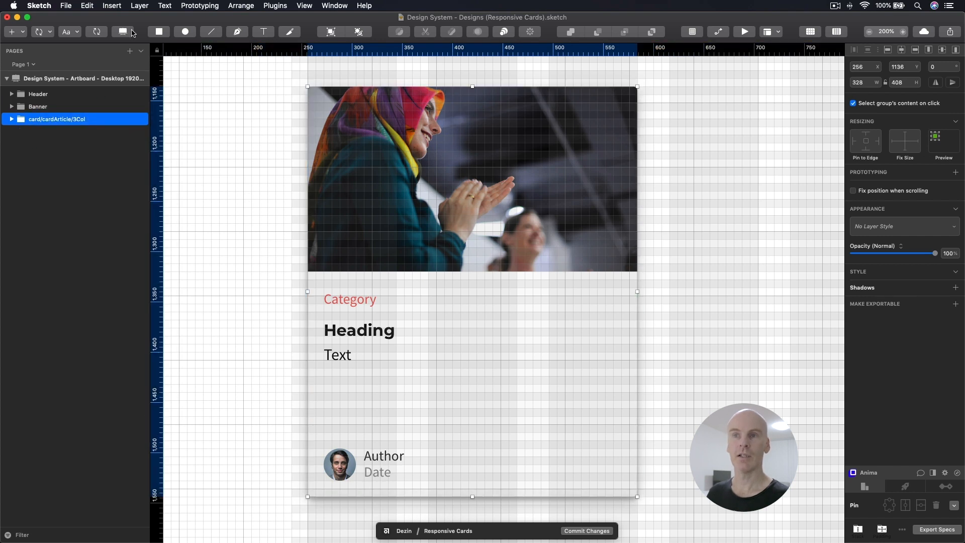
pyautogui.click(98, 33)
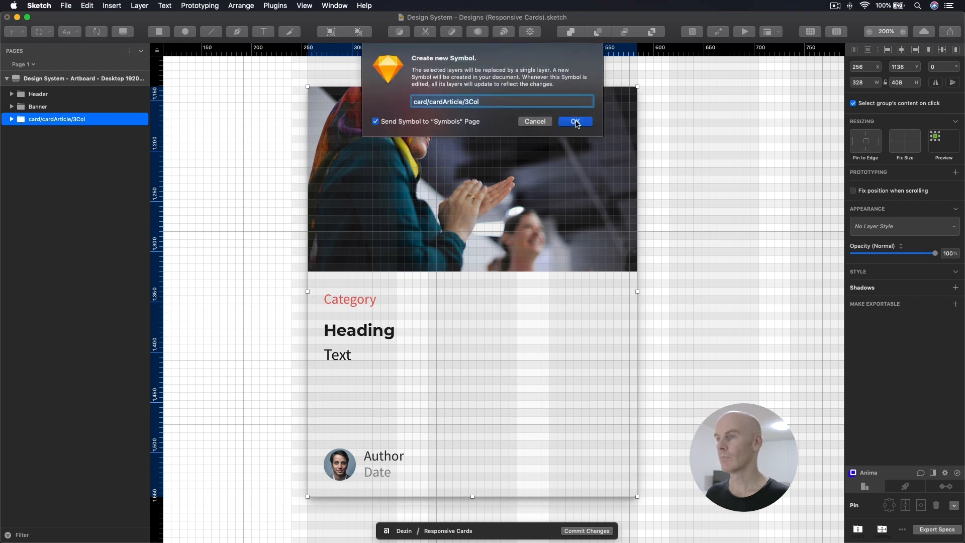
pyautogui.click(577, 123)
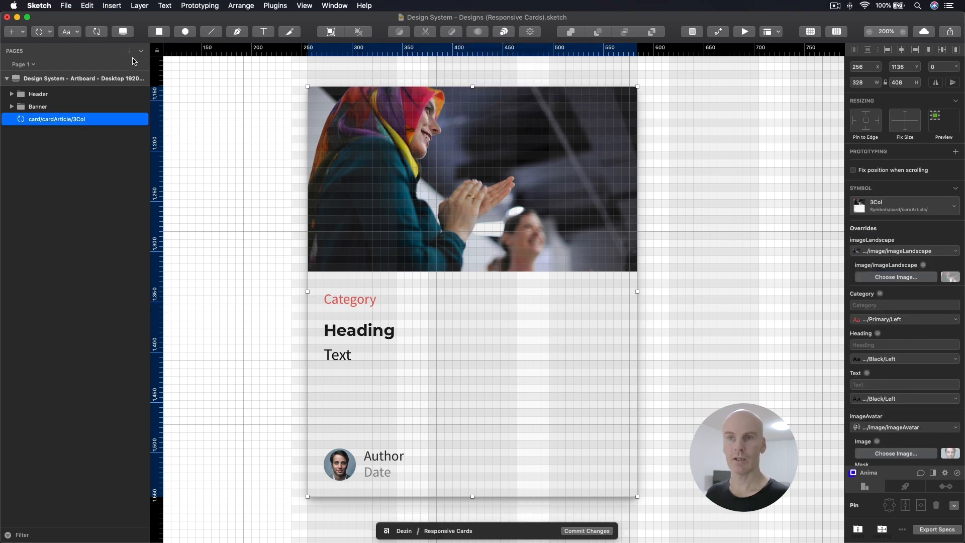
# Step: Open the Symbols page and set the card symbol's position to X 0 and Y 0
pyautogui.moveTo(116, 91); pyautogui.dragTo(115, 109)
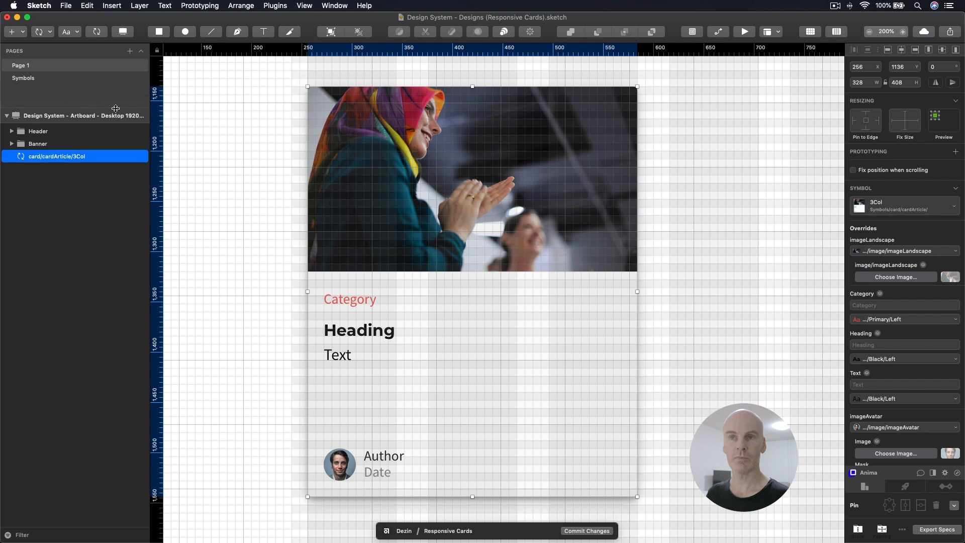
pyautogui.click(23, 78)
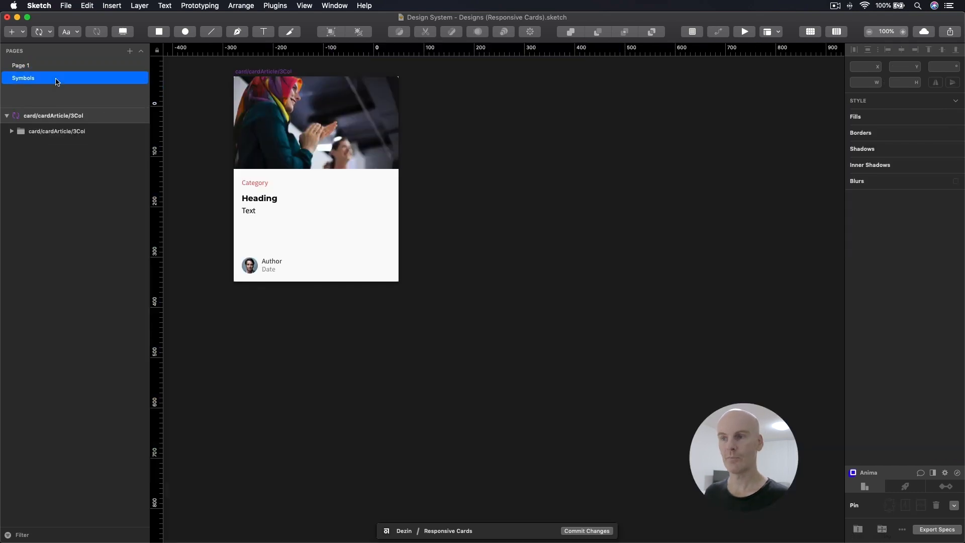
pyautogui.click(385, 139)
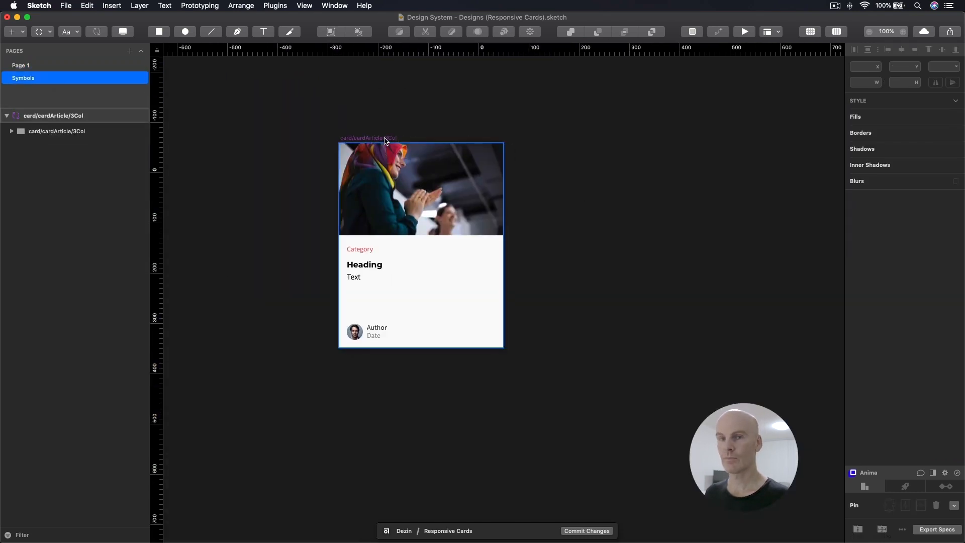
pyautogui.press('super+2')
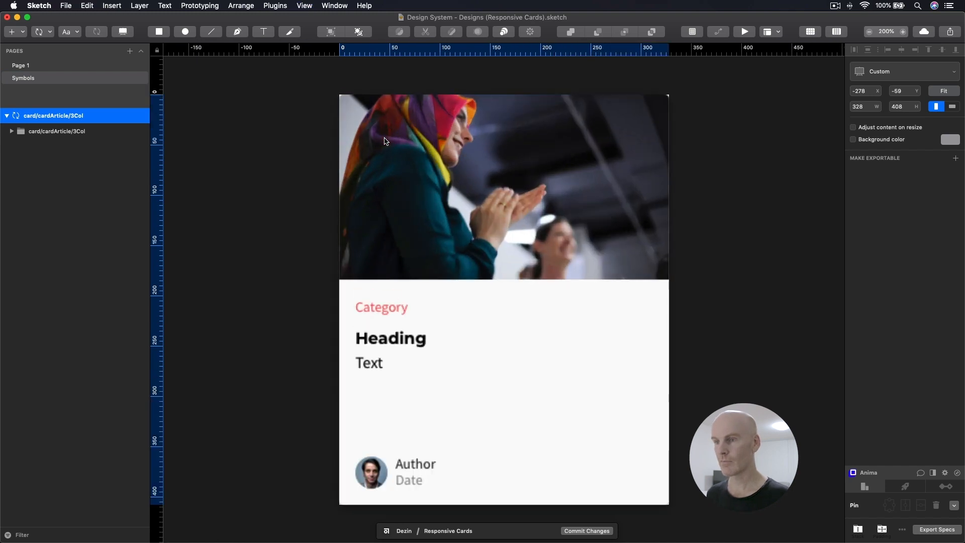
pyautogui.press('super+0')
pyautogui.moveTo(385, 141); pyautogui.dragTo(292, 115)
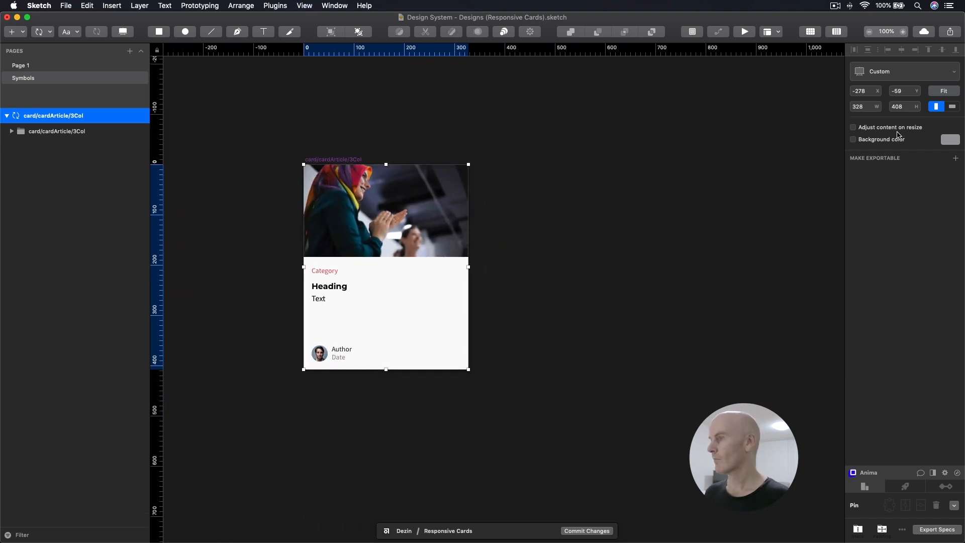
pyautogui.click(868, 91)
pyautogui.write('0')
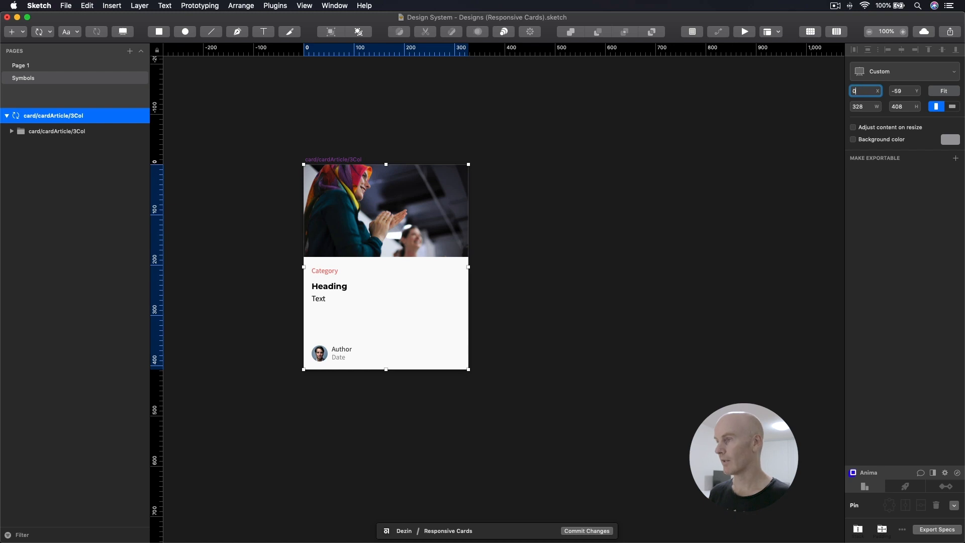
pyautogui.press('Tab')
pyautogui.write('0')
pyautogui.press('Tab')
pyautogui.moveTo(515, 157); pyautogui.dragTo(342, 105)
pyautogui.click(308, 103)
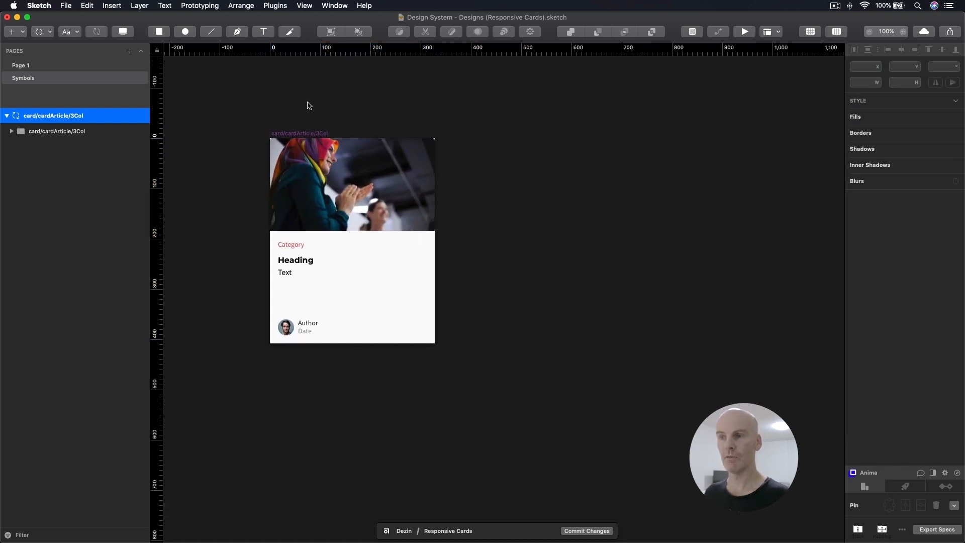
# Step: Move imageLandscape, Content and BG out of the nested group to the symbol's root and delete the leftover group
pyautogui.click(141, 114)
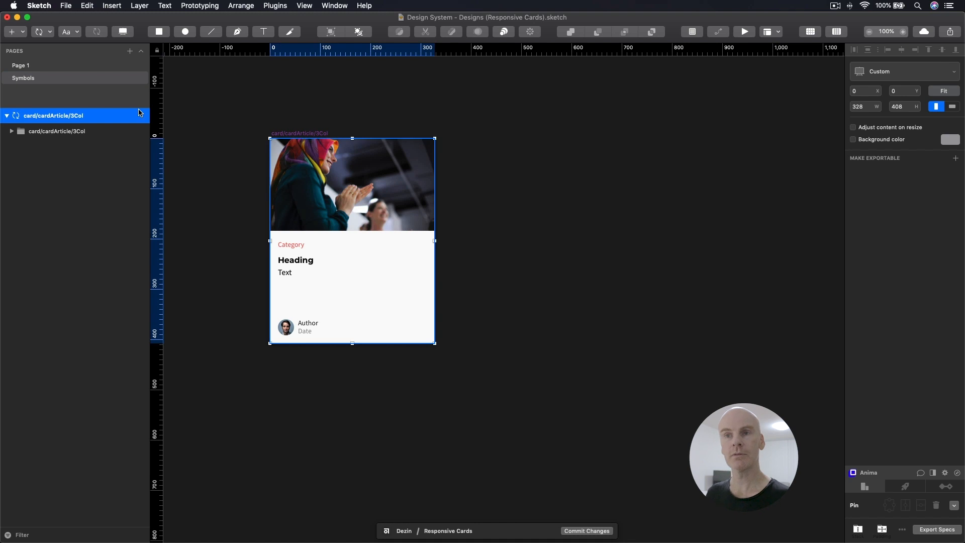
pyautogui.click(12, 131)
pyautogui.click(51, 145)
pyautogui.click(18, 156)
pyautogui.keyDown('shift'); pyautogui.click(38, 169); pyautogui.keyUp('shift')
pyautogui.moveTo(48, 146); pyautogui.dragTo(39, 129)
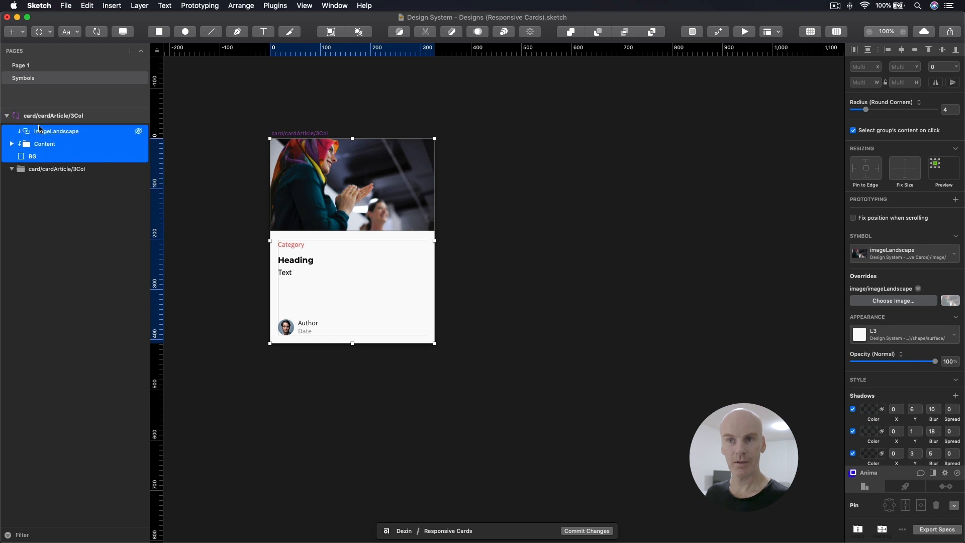
pyautogui.click(67, 168)
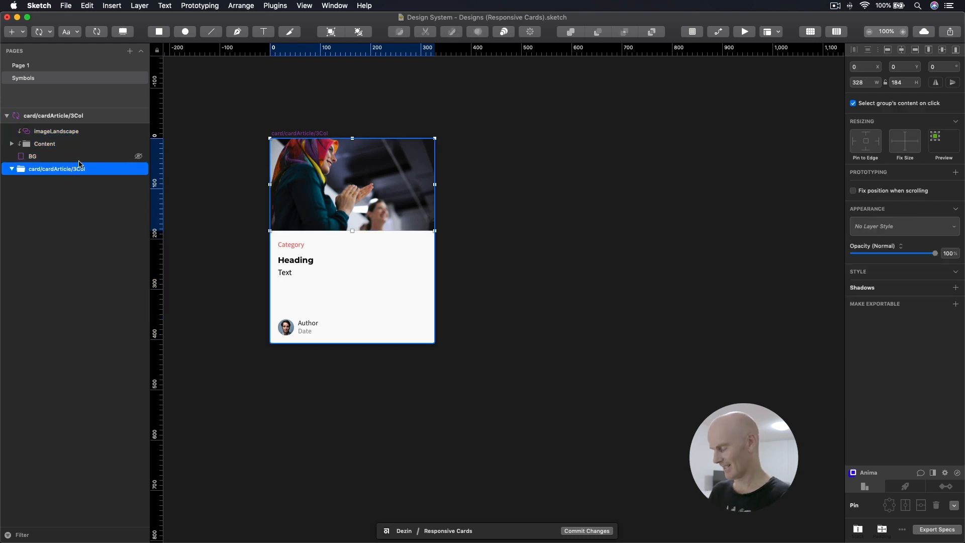
pyautogui.press('BackSpace')
# Step: Enable content adjustment on resize for the card symbol, test it by widening the symbol to 377, and undo the widening
pyautogui.click(301, 133)
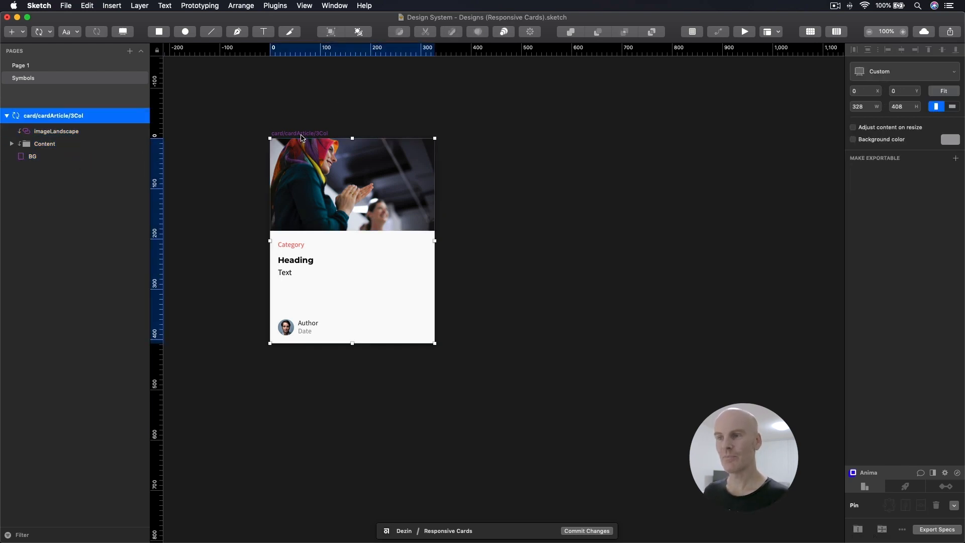
pyautogui.click(869, 129)
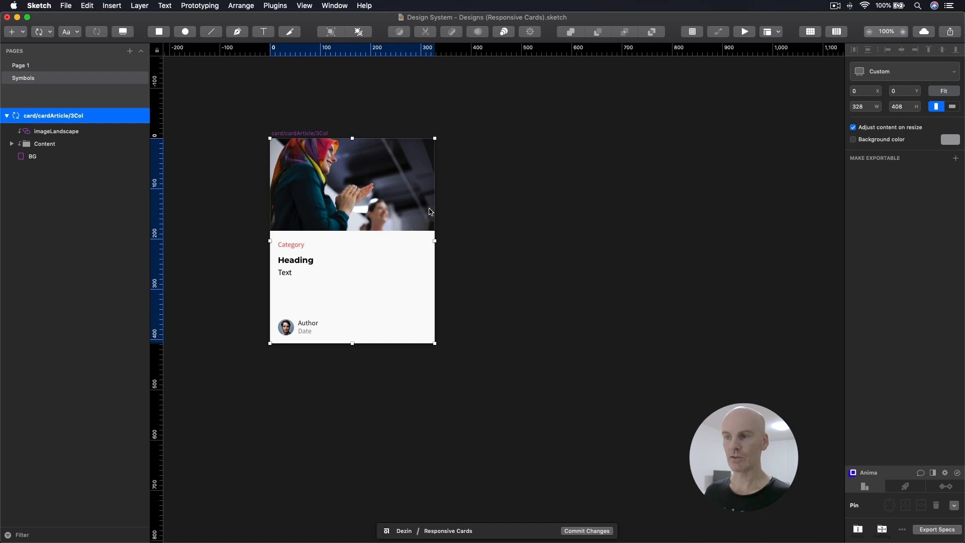
pyautogui.moveTo(433, 241); pyautogui.dragTo(458, 238)
pyautogui.press('super+z')
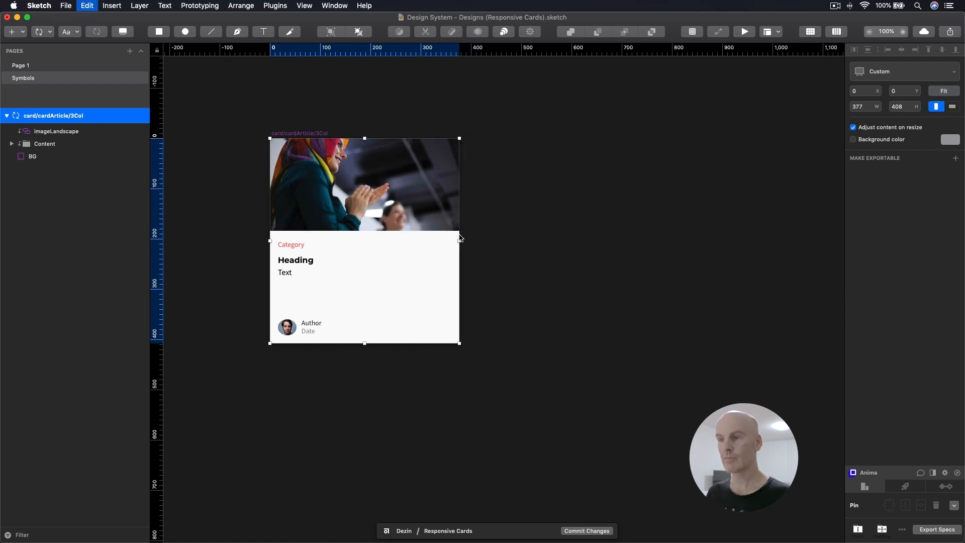
pyautogui.click(535, 239)
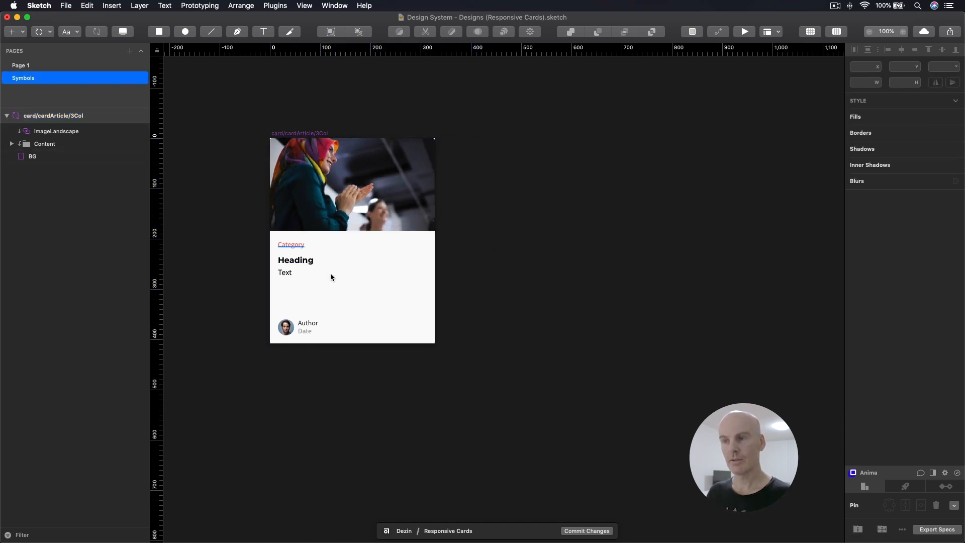
# Step: Test the card symbol's vertical resizing by stretching its height to 522, and undo the stretch
pyautogui.click(317, 144)
pyautogui.moveTo(352, 344); pyautogui.dragTo(351, 380)
pyautogui.press('super+z')
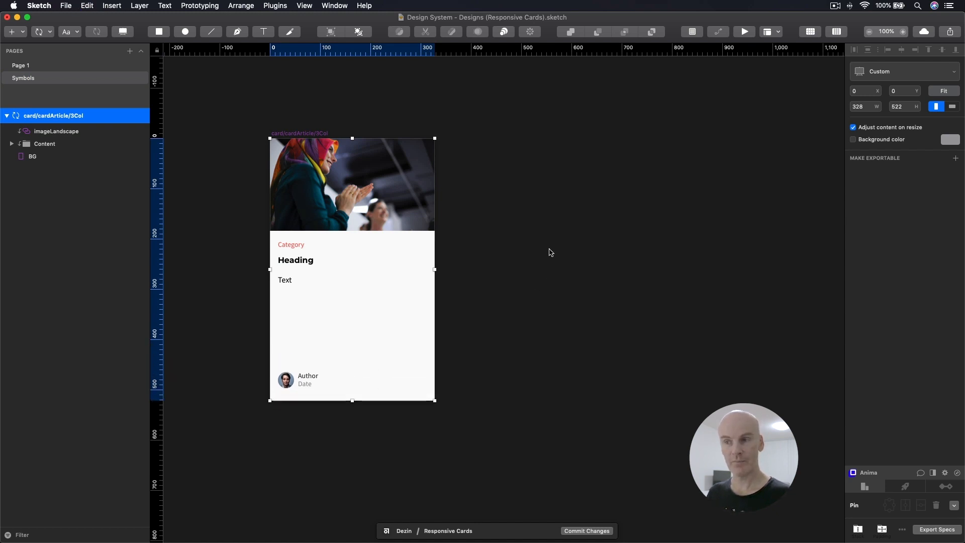
pyautogui.press('super+z')
pyautogui.press('super+z')
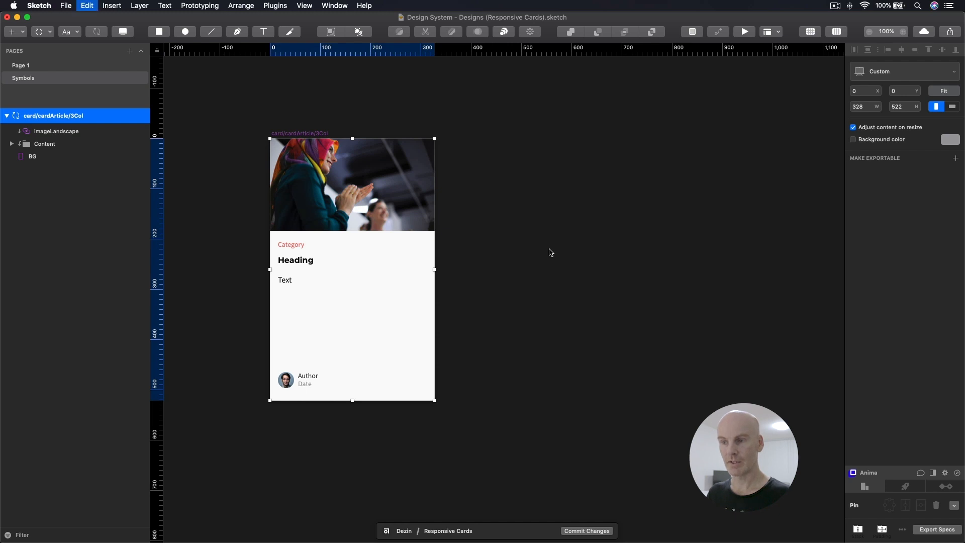
pyautogui.press('super+z')
pyautogui.press('super+z')
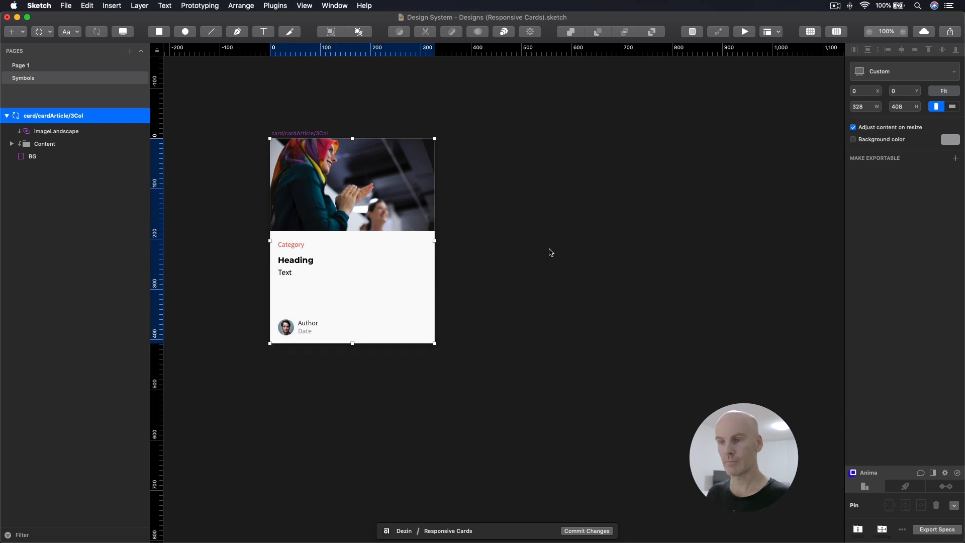
pyautogui.click(546, 252)
# Step: Pin the Text layer under the heading to the left, top and right edges
pyautogui.keyDown('super'); pyautogui.click(308, 273); pyautogui.keyUp('super')
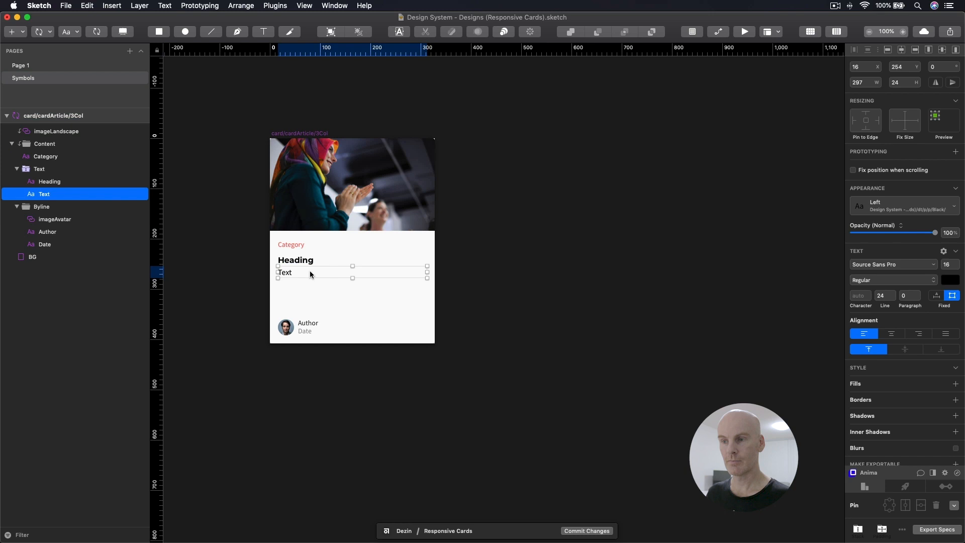
pyautogui.click(855, 121)
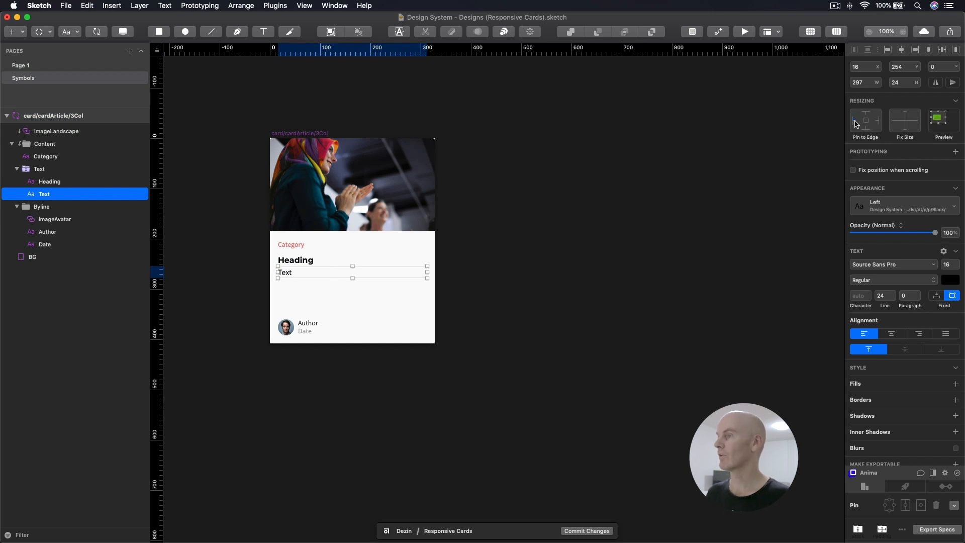
pyautogui.click(866, 113)
pyautogui.click(879, 122)
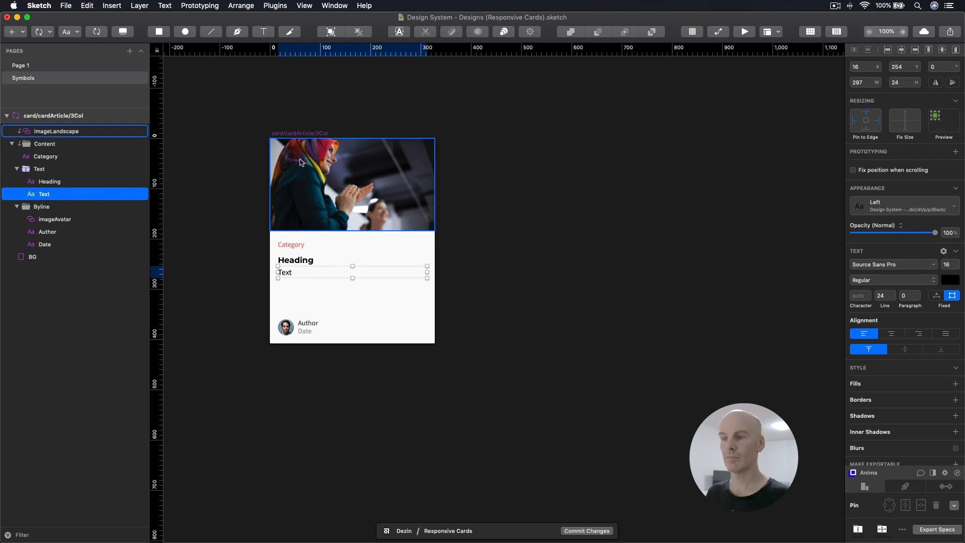
# Step: Retest the vertical resizing by stretching the card symbol to about 488 high, and undo the stretch
pyautogui.click(334, 177)
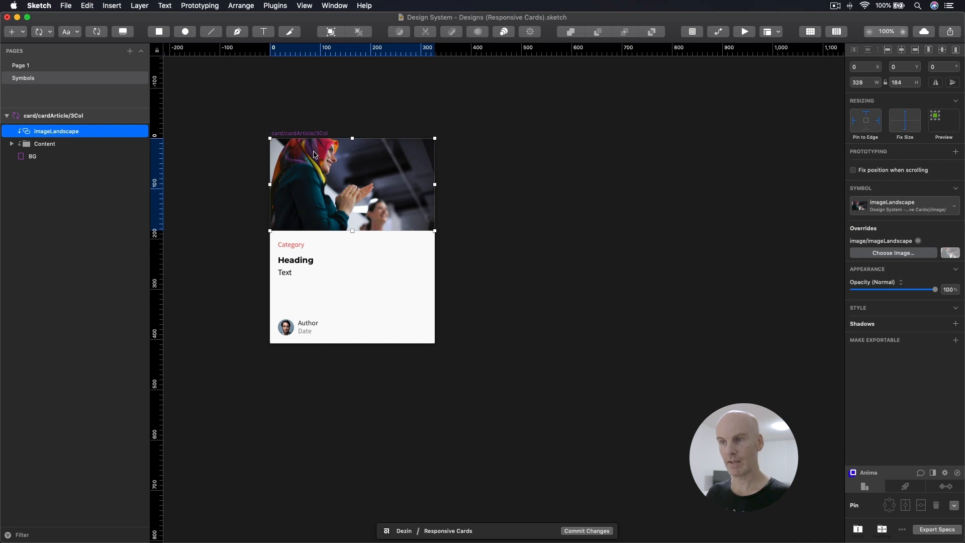
pyautogui.click(314, 133)
pyautogui.moveTo(353, 345); pyautogui.dragTo(354, 387)
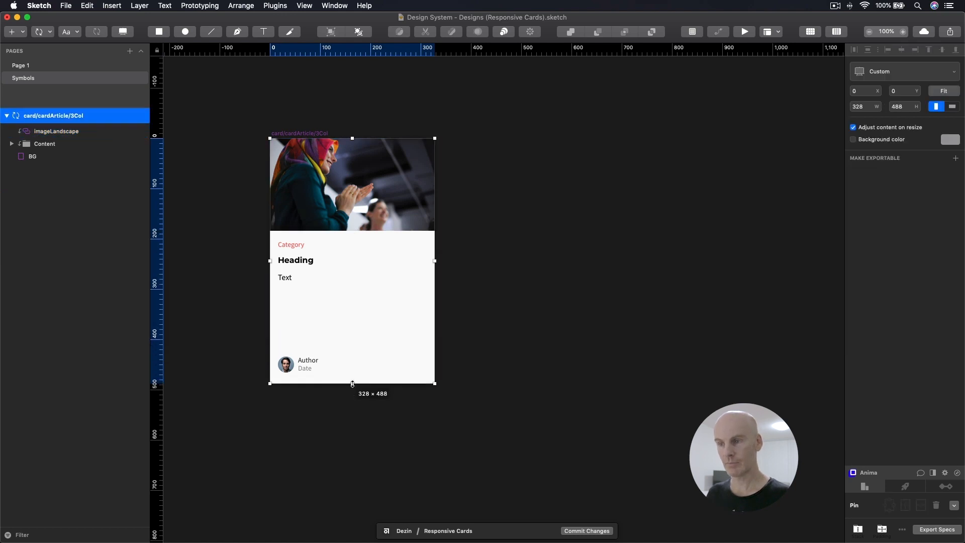
pyautogui.press('super+z')
pyautogui.click(540, 236)
# Step: Pin the Heading layer to the left, top and right edges
pyautogui.keyDown('super'); pyautogui.click(304, 273); pyautogui.keyUp('super')
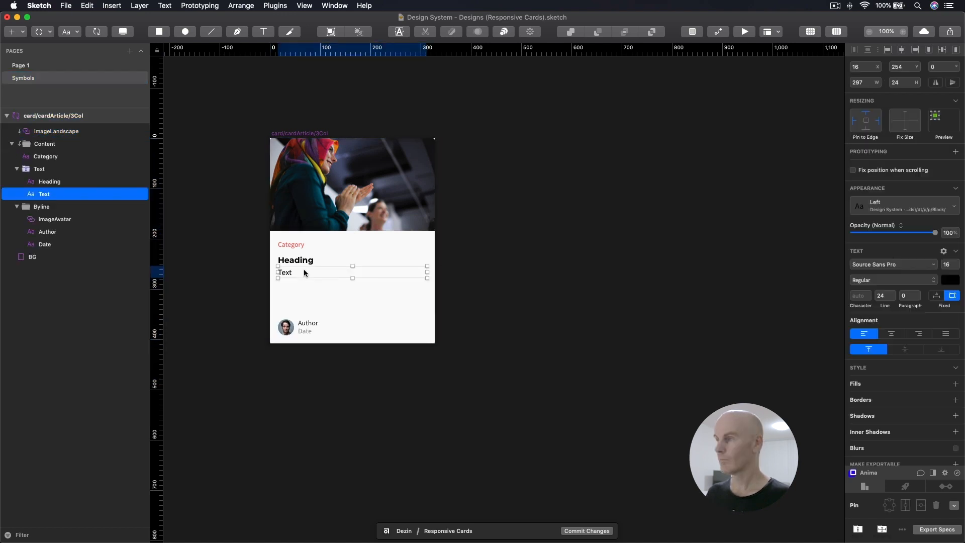
pyautogui.keyDown('super'); pyautogui.click(302, 261); pyautogui.keyUp('super')
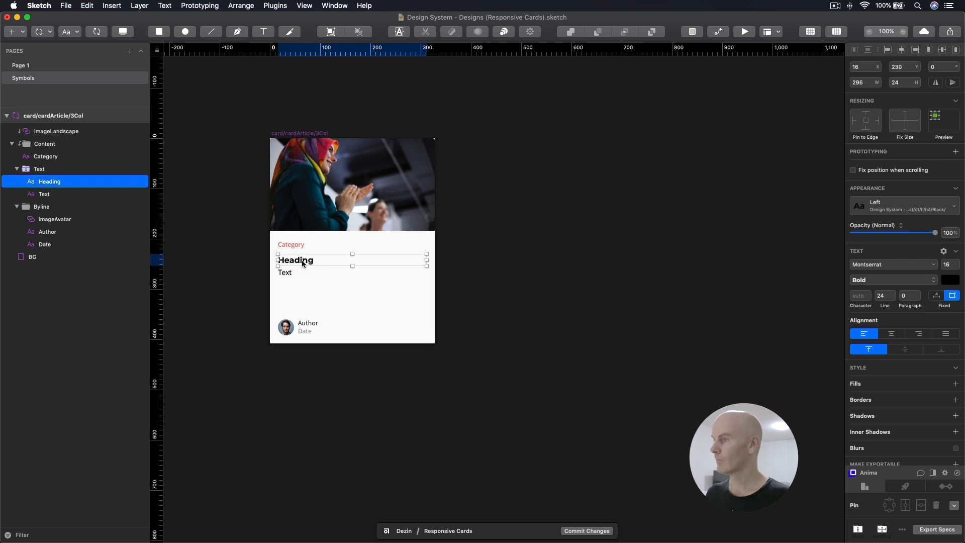
pyautogui.click(855, 121)
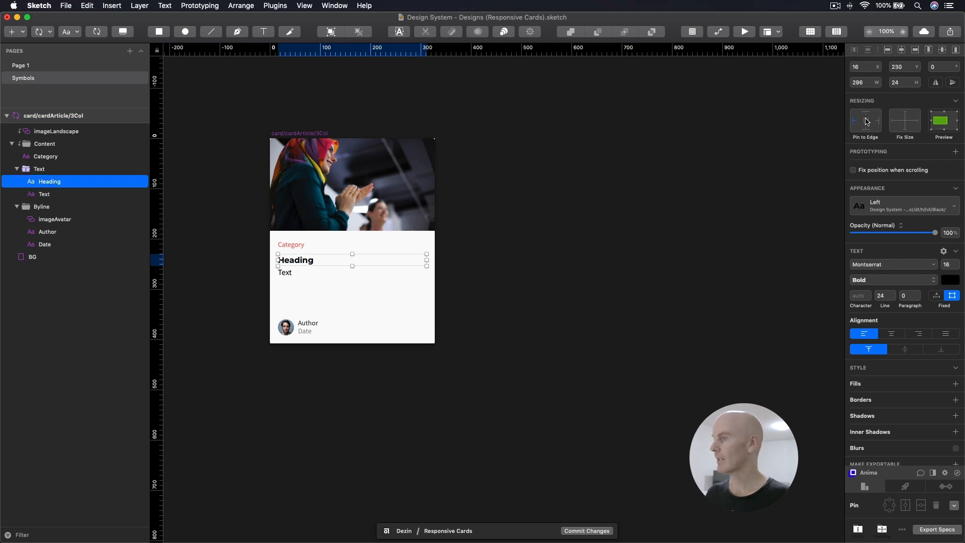
pyautogui.click(866, 115)
pyautogui.click(877, 121)
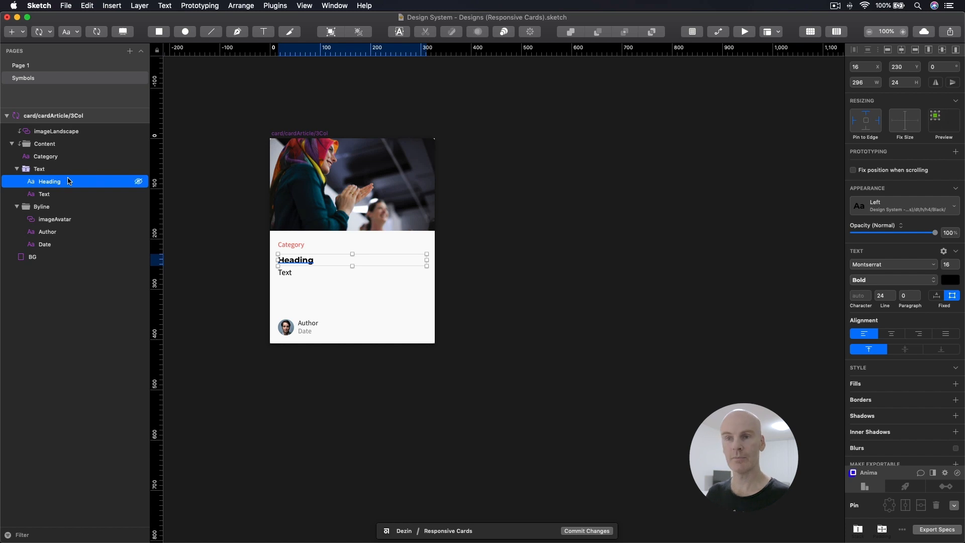
# Step: Fix the Text group's height, check it by stretching the card symbol to 484 high, and undo the stretch
pyautogui.click(39, 172)
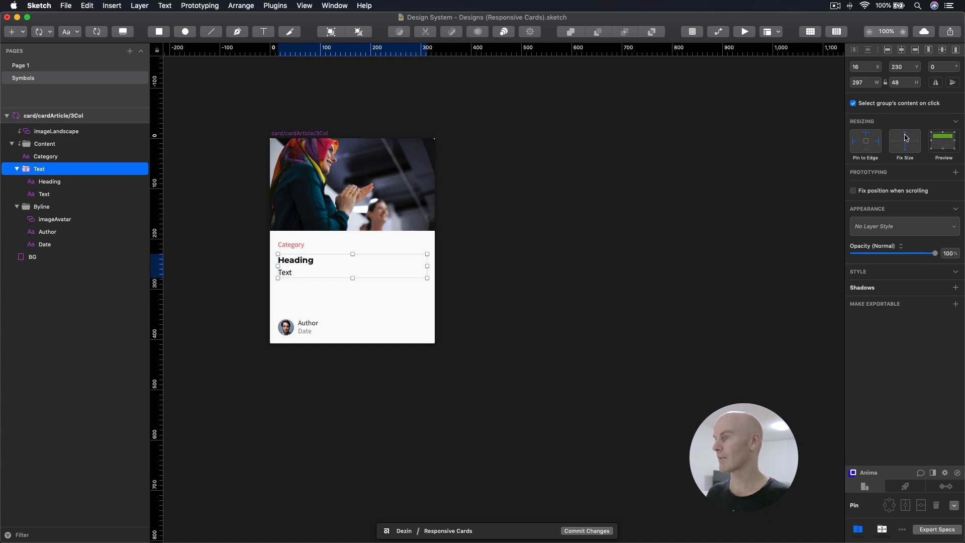
pyautogui.click(295, 136)
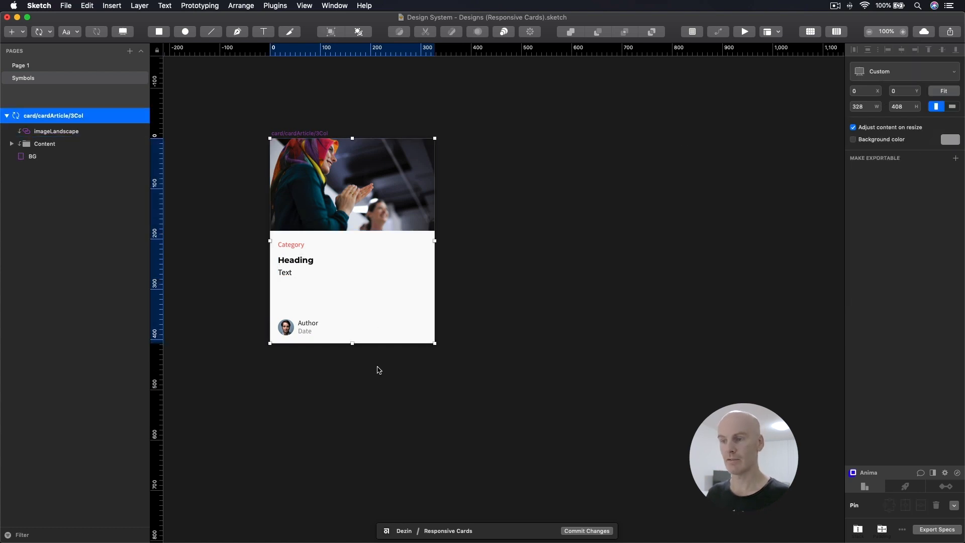
pyautogui.moveTo(354, 345); pyautogui.dragTo(355, 384)
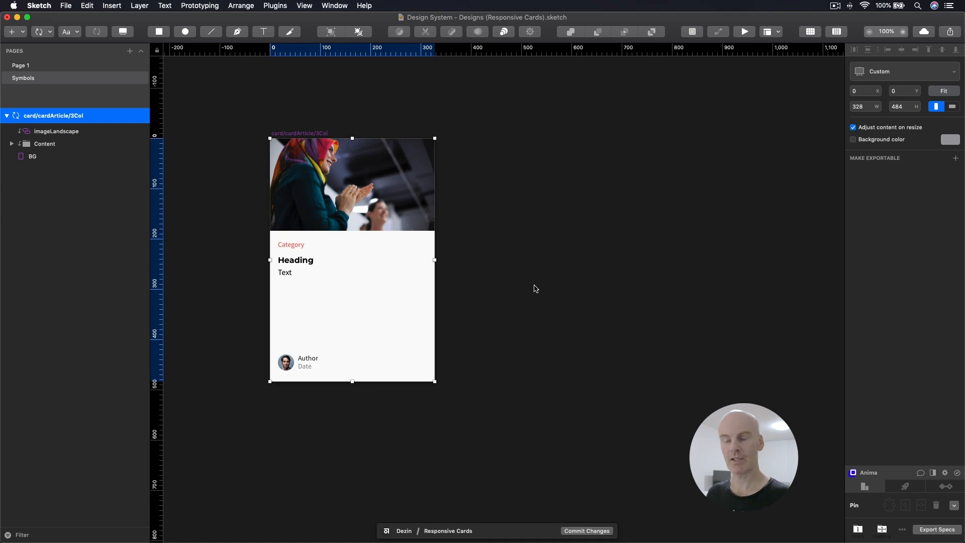
pyautogui.press('super+z')
# Step: Fix the width and height of the imageAvatar layer in the Byline group
pyautogui.keyDown('super'); pyautogui.click(286, 328); pyautogui.keyUp('super')
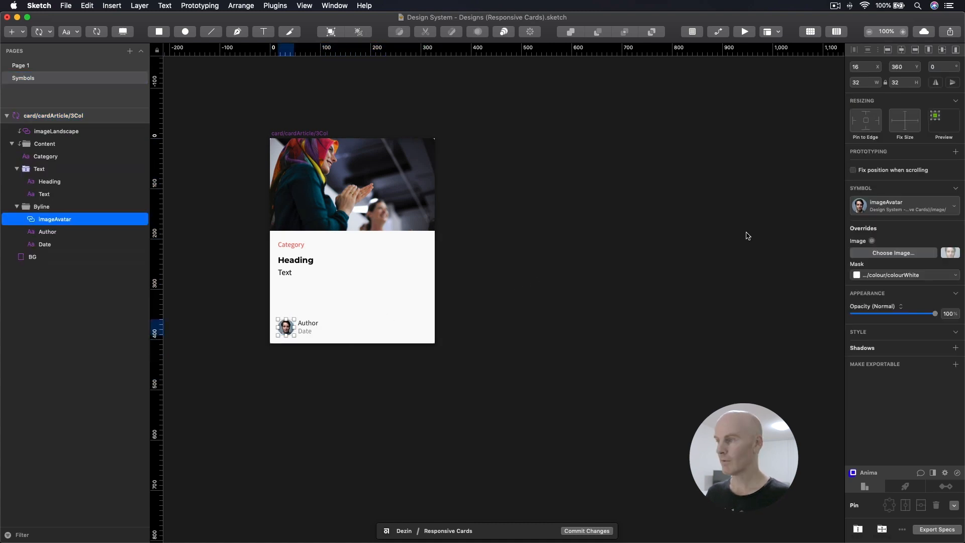
pyautogui.click(906, 123)
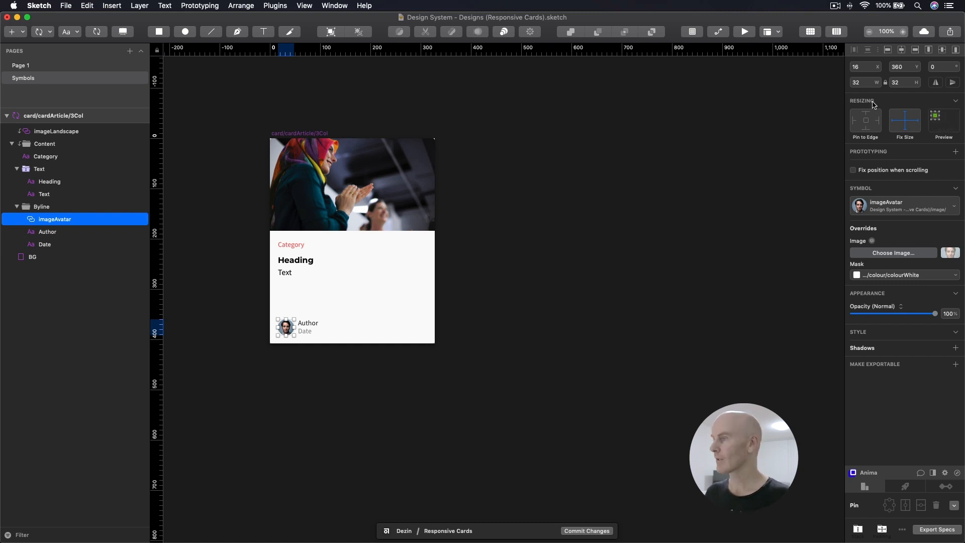
pyautogui.click(70, 207)
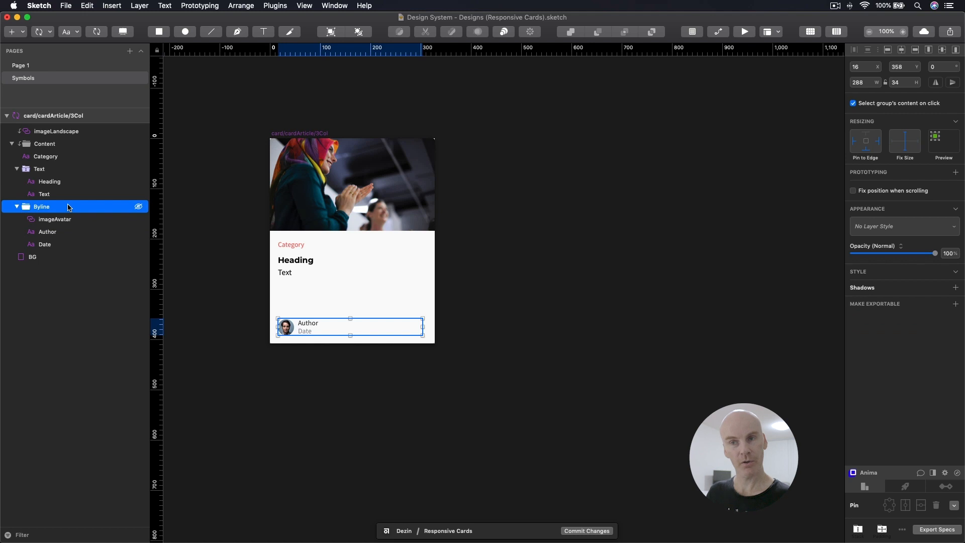
# Step: Test the card symbol's resizing by stretching it taller and wider, undoing each stretch
pyautogui.click(360, 342)
pyautogui.moveTo(354, 343); pyautogui.dragTo(357, 386)
pyautogui.press('super+z')
pyautogui.moveTo(434, 240); pyautogui.dragTo(614, 240)
pyautogui.press('super+z')
pyautogui.click(282, 110)
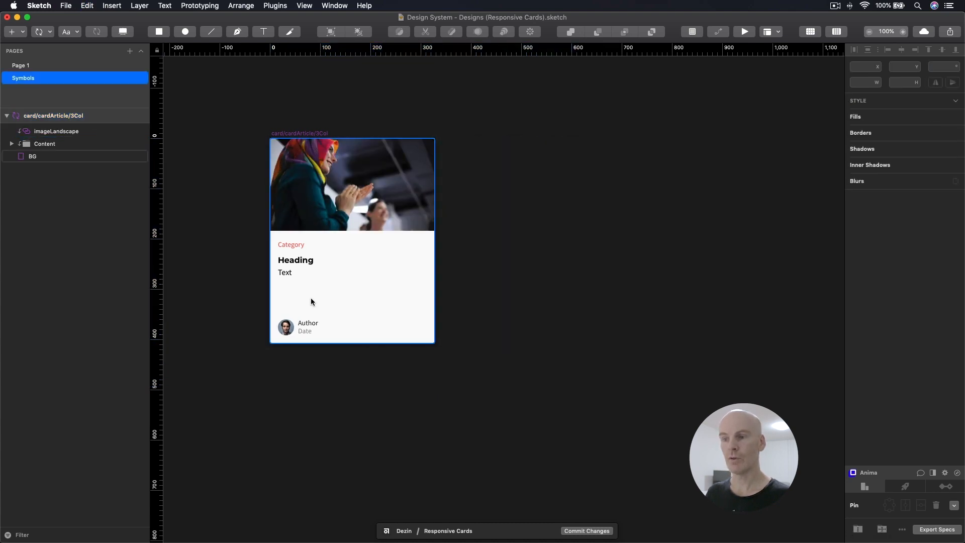
# Step: Pin the imageAvatar layer to the left and bottom edges
pyautogui.keyDown('super'); pyautogui.click(286, 327); pyautogui.keyUp('super')
pyautogui.click(855, 121)
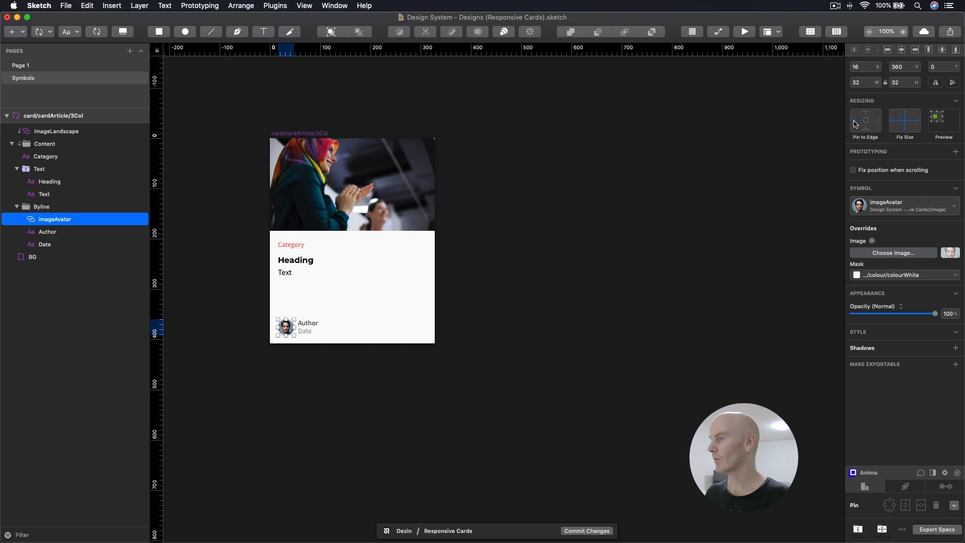
pyautogui.click(866, 130)
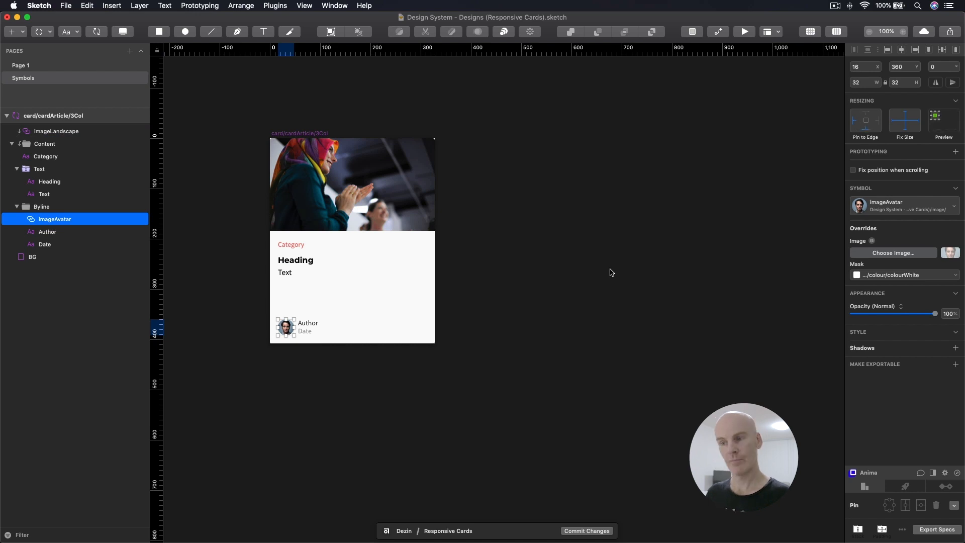
pyautogui.click(596, 275)
# Step: Pin the Author and Date text layers together to the left and right edges
pyautogui.keyDown('super'); pyautogui.click(341, 322); pyautogui.keyUp('super')
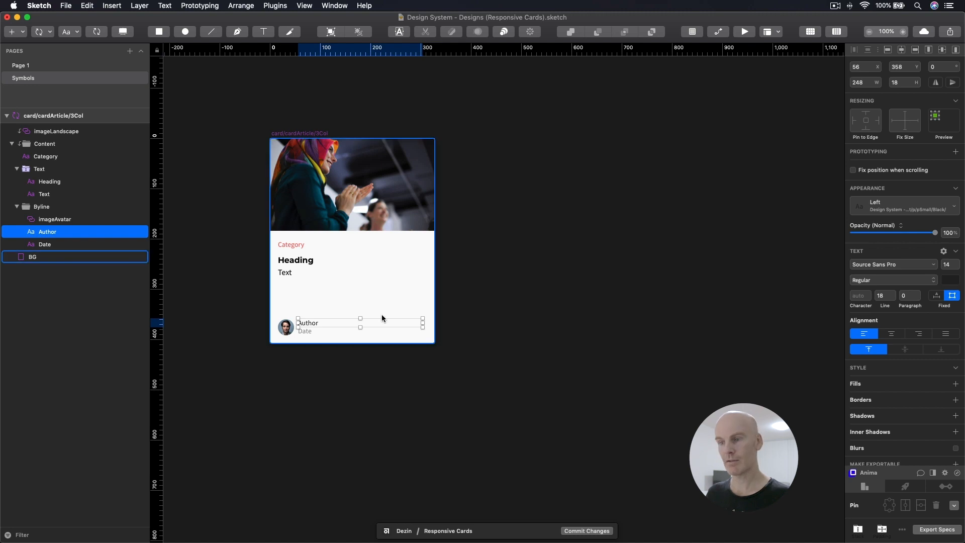
pyautogui.keyDown('shift'); pyautogui.click(356, 332); pyautogui.keyUp('shift')
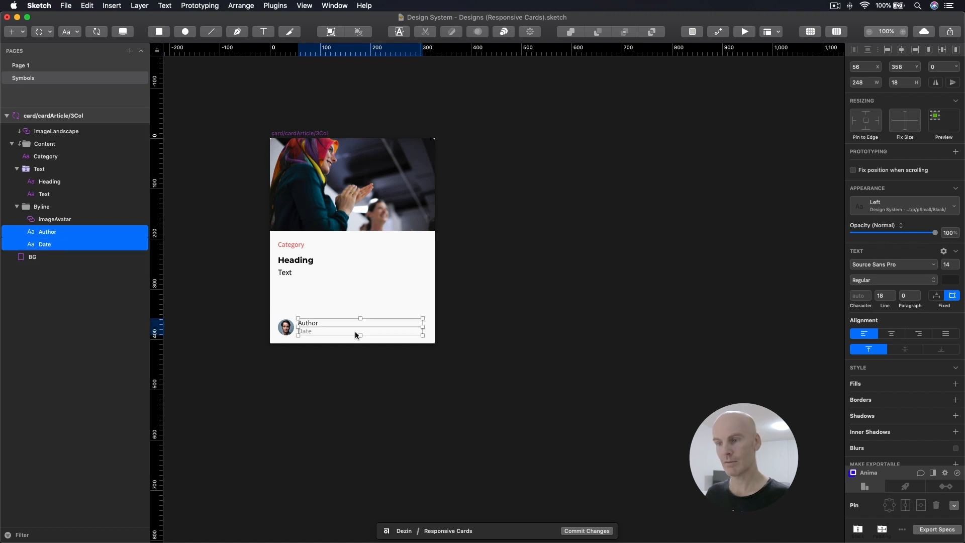
pyautogui.click(855, 121)
pyautogui.click(879, 121)
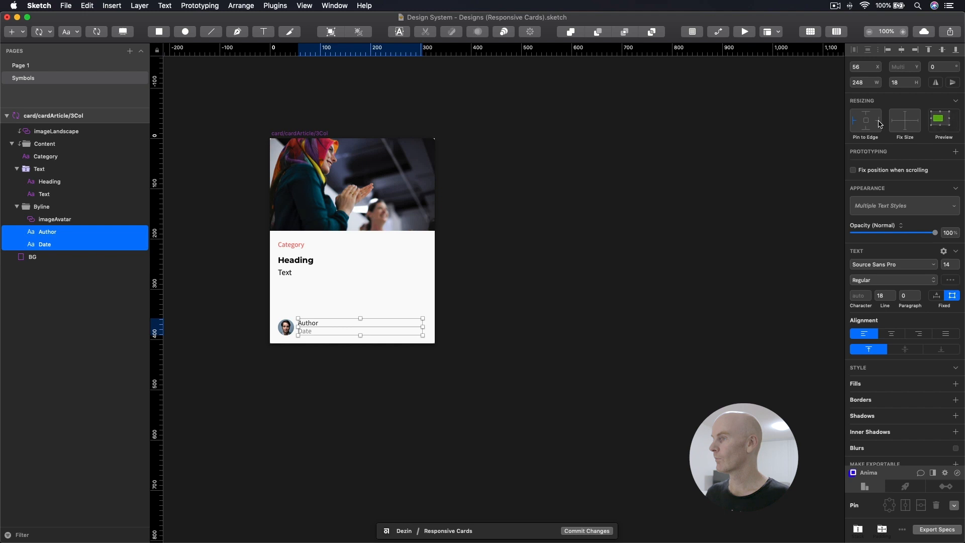
pyautogui.click(532, 180)
# Step: Recheck the card symbol's vertical resizing by stretching it downward, and undo the stretch
pyautogui.click(302, 134)
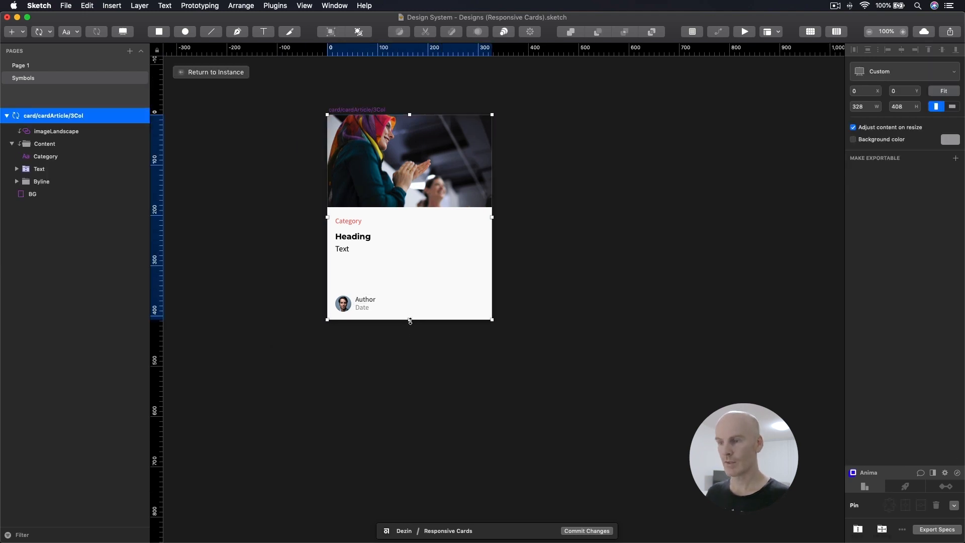
pyautogui.moveTo(409, 321); pyautogui.dragTo(415, 452)
pyautogui.press('super+z')
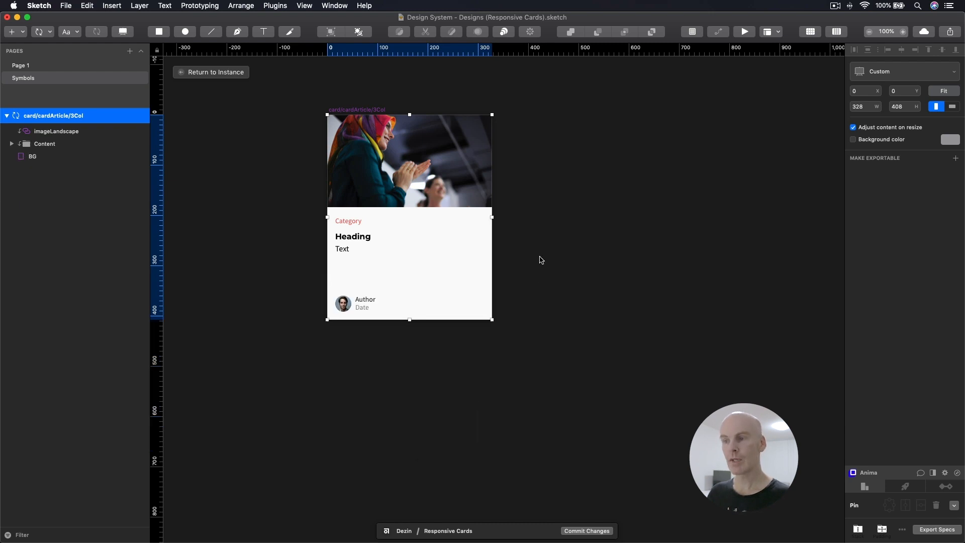
pyautogui.click(547, 258)
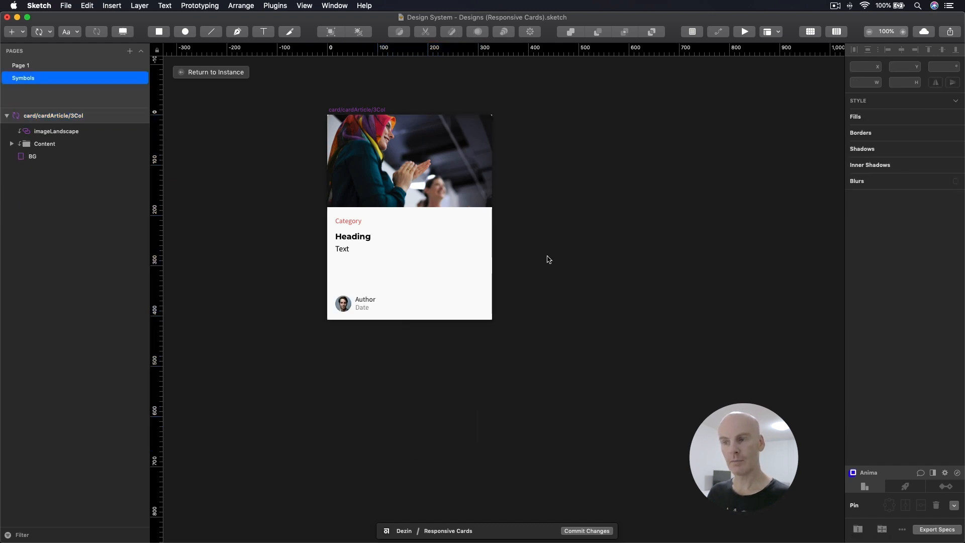
# Step: Move the Byline group out of the Content group to the symbol's top level, directly below Content
pyautogui.keyDown('super'); pyautogui.click(384, 299); pyautogui.keyUp('super')
pyautogui.click(40, 207)
pyautogui.moveTo(40, 207); pyautogui.dragTo(31, 139)
# Step: Test the restructured card symbol by stretching it to 615 high and then making it wider, undoing both changes
pyautogui.click(349, 109)
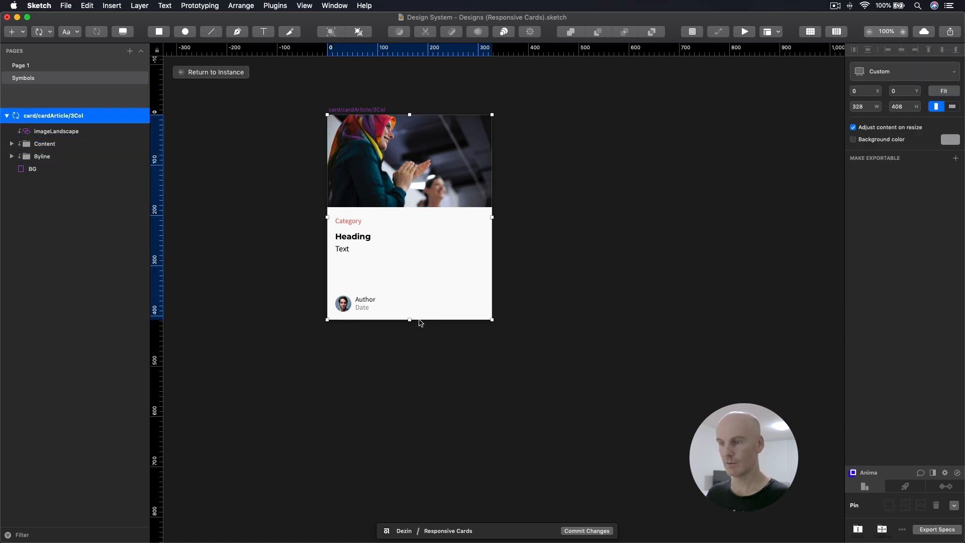
pyautogui.moveTo(409, 323); pyautogui.dragTo(409, 424)
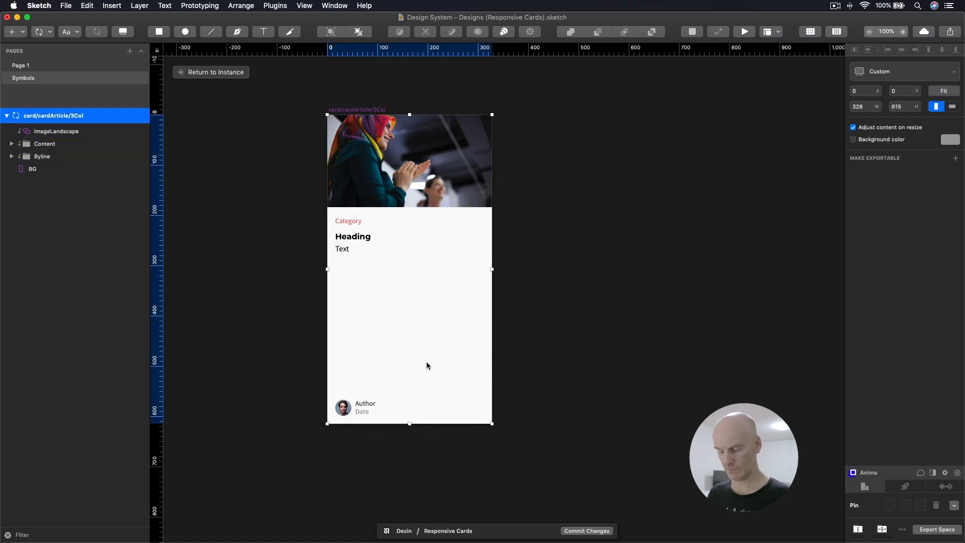
pyautogui.press('super+z')
pyautogui.moveTo(491, 216); pyautogui.dragTo(515, 221)
pyautogui.press('super+z')
pyautogui.click(587, 198)
pyautogui.click(435, 140)
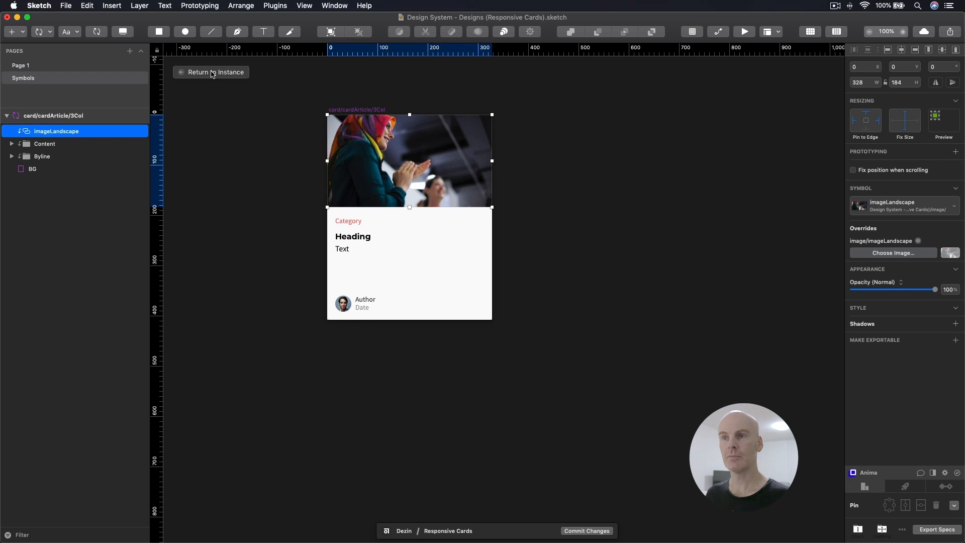
# Step: Return to the card instance on Page 1 and hide the artboard's grid and column layout
pyautogui.click(211, 73)
pyautogui.click(571, 228)
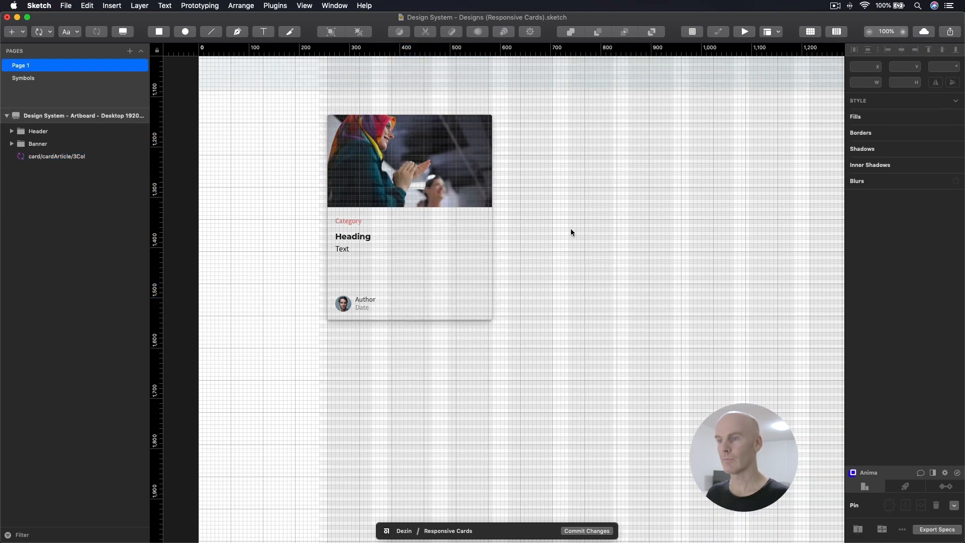
pyautogui.click(459, 209)
pyautogui.hotkey('ctrl', 'g')
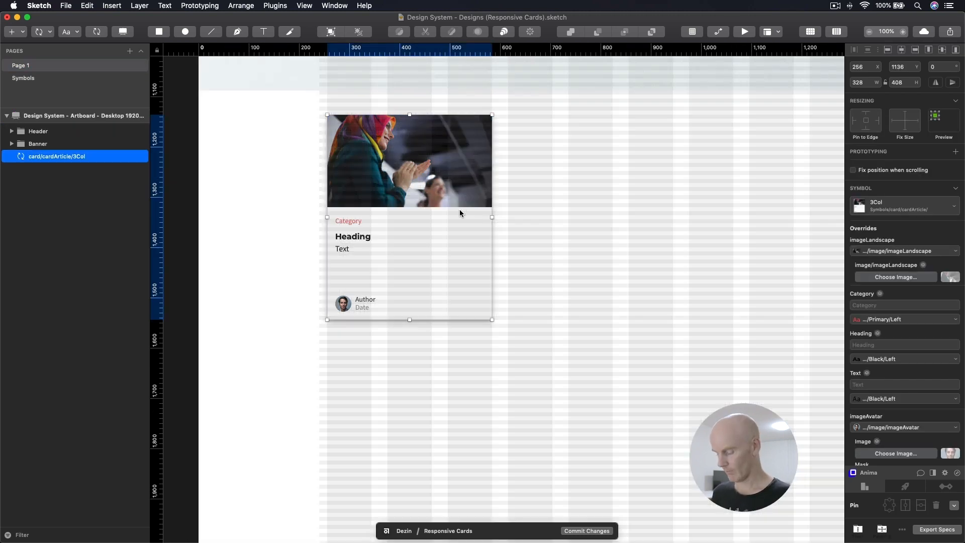
pyautogui.hotkey('ctrl', 'l')
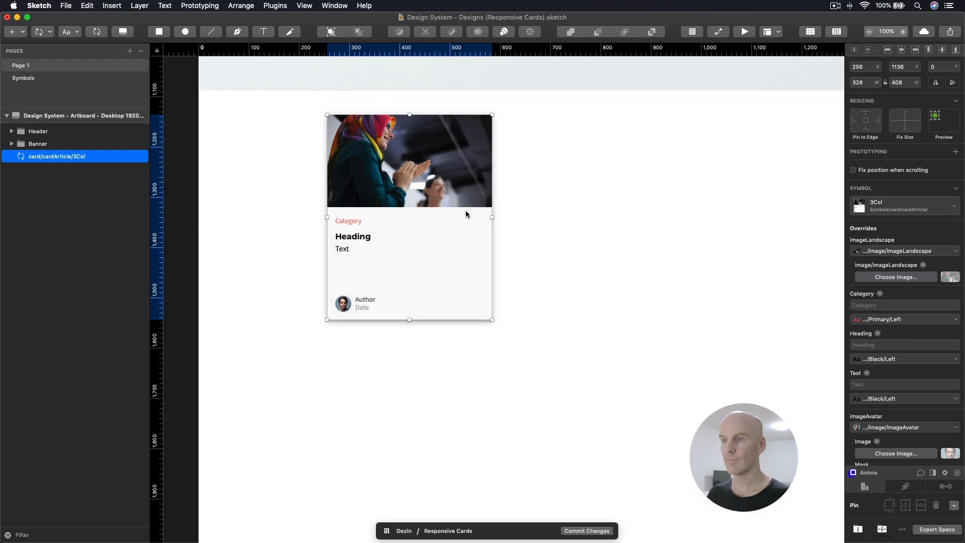
# Step: Test the card instance's responsiveness by resizing it to about 324 × 373, and undo the resize
pyautogui.click(551, 216)
pyautogui.click(435, 203)
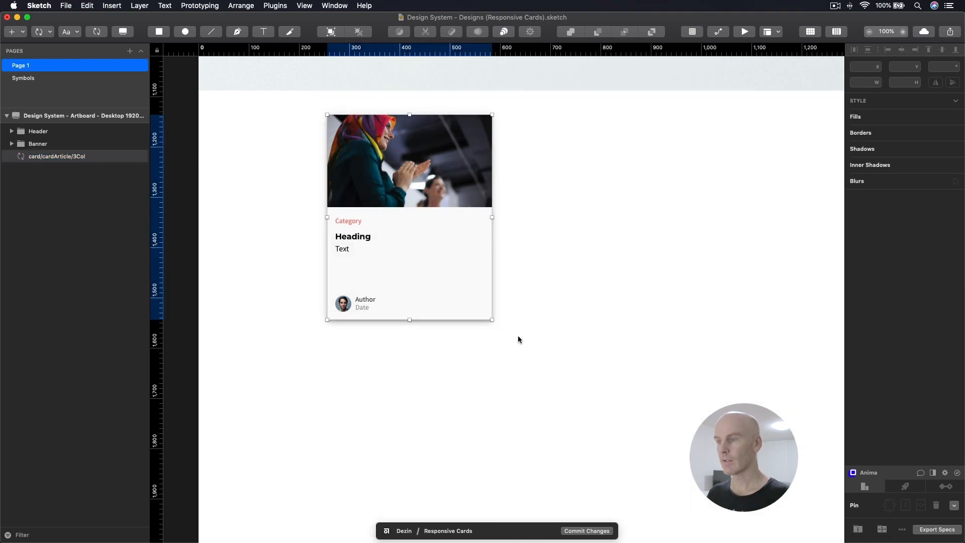
pyautogui.moveTo(491, 320)
pyautogui.mouseDown()
pyautogui.moveTo(541, 369)
pyautogui.moveTo(562, 286)
pyautogui.moveTo(490, 302)
pyautogui.mouseUp()
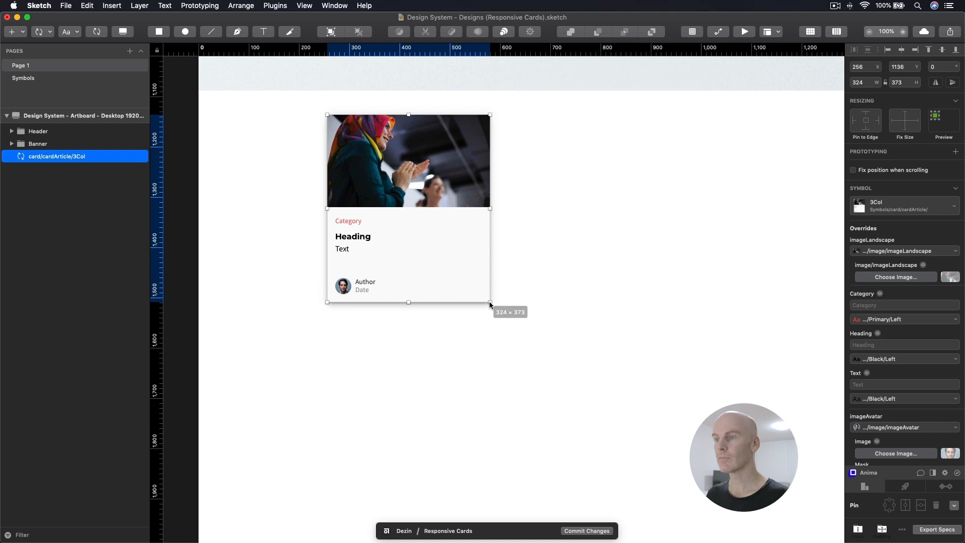
pyautogui.press('super+z')
# Step: Select the card instance and save the document
pyautogui.click(594, 246)
pyautogui.click(401, 222)
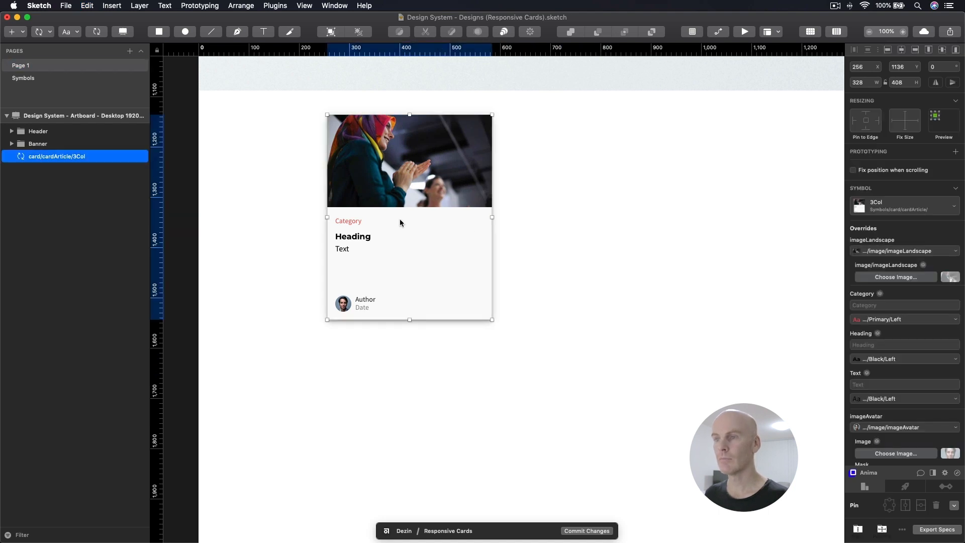
pyautogui.moveTo(513, 173); pyautogui.dragTo(485, 182)
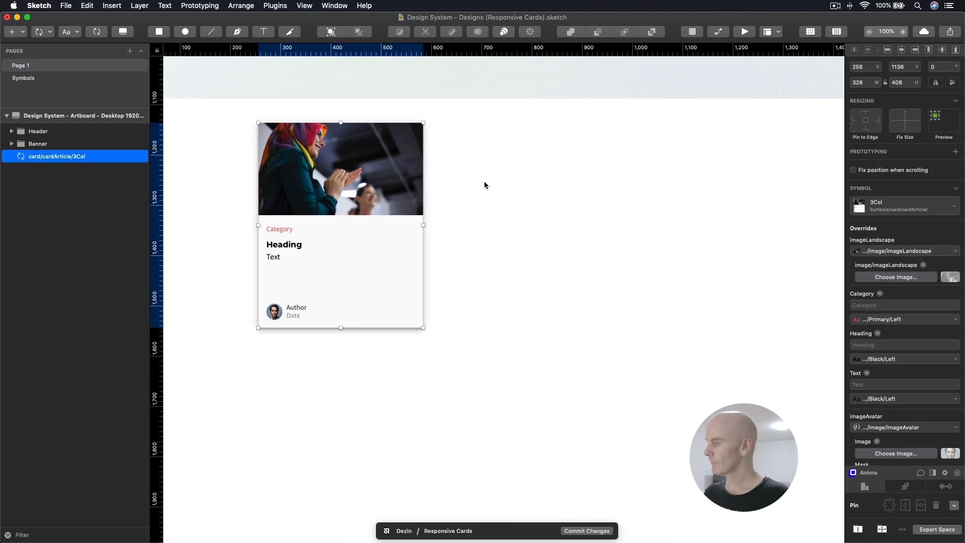
pyautogui.press('super+s')
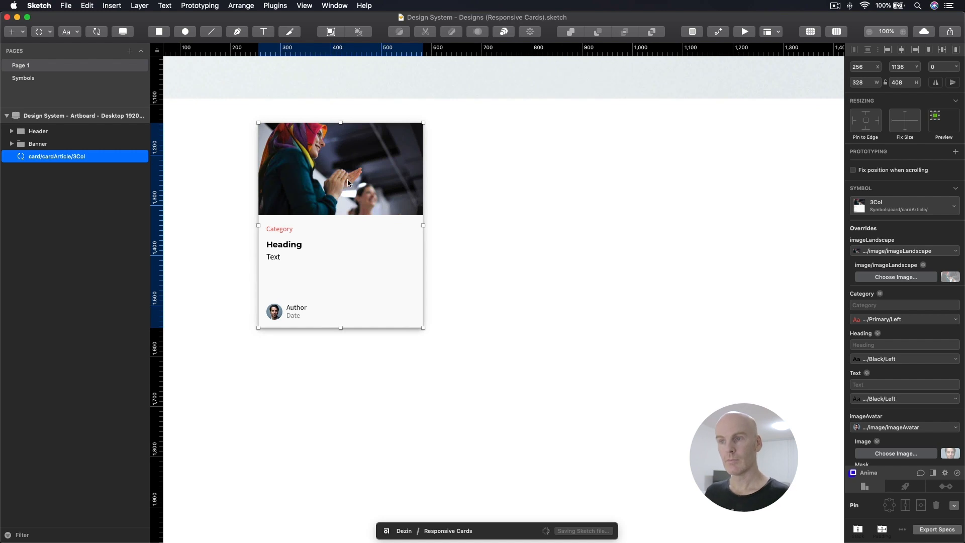
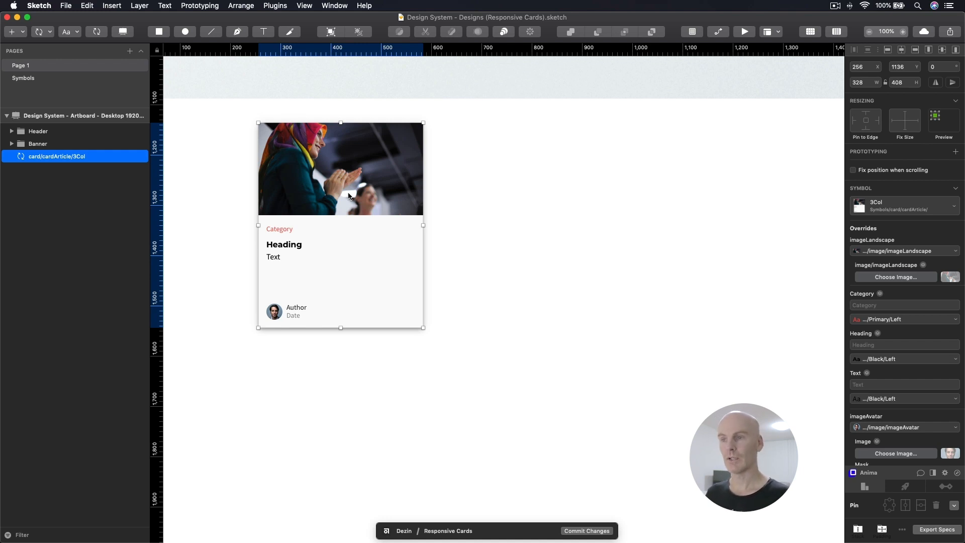
# Step: Override the card's landscape image with Medium - Design Systems Part 0 - Hero.jpg from the Images folder in Finder
pyautogui.press('super+Tab')
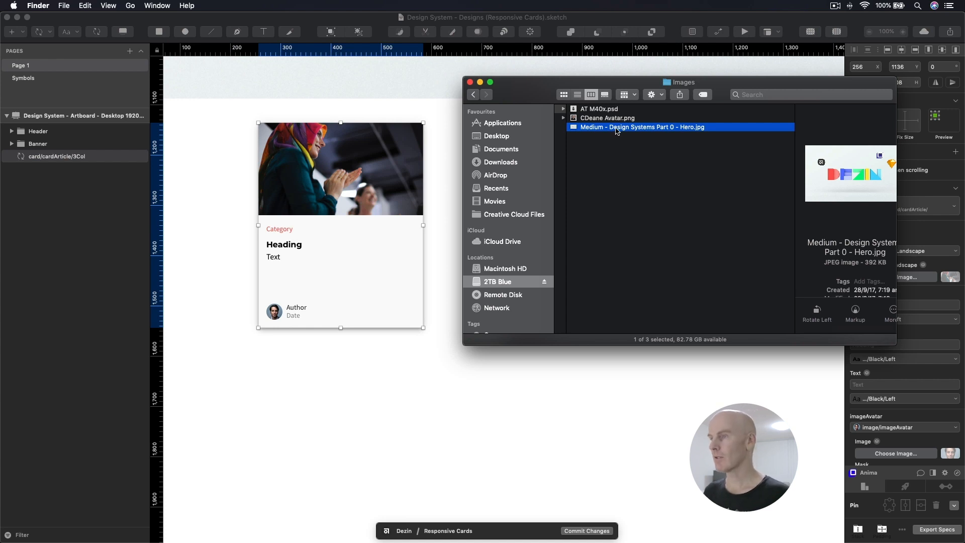
pyautogui.moveTo(618, 130)
pyautogui.mouseDown()
pyautogui.moveTo(351, 185)
pyautogui.moveTo(775, 262)
pyautogui.moveTo(951, 279)
pyautogui.mouseUp()
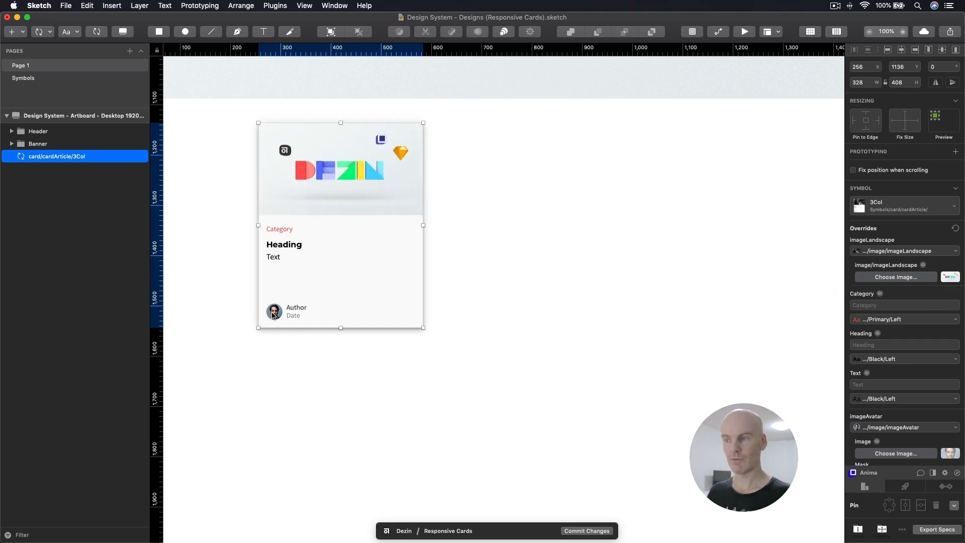
# Step: Override the card's avatar image with the avatar PNG from the Images folder in Finder
pyautogui.hotkey('ctrl', 'Up')
pyautogui.click(610, 131)
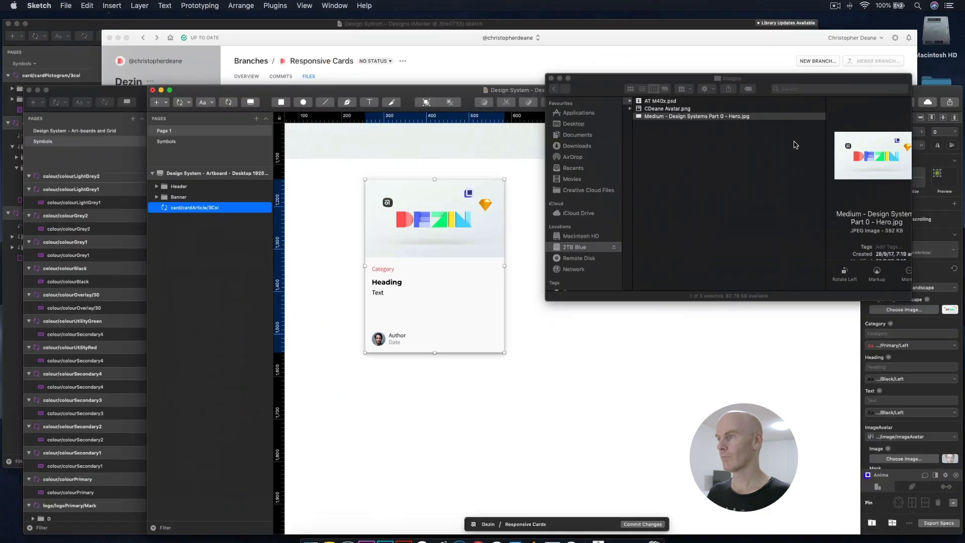
pyautogui.click(589, 118)
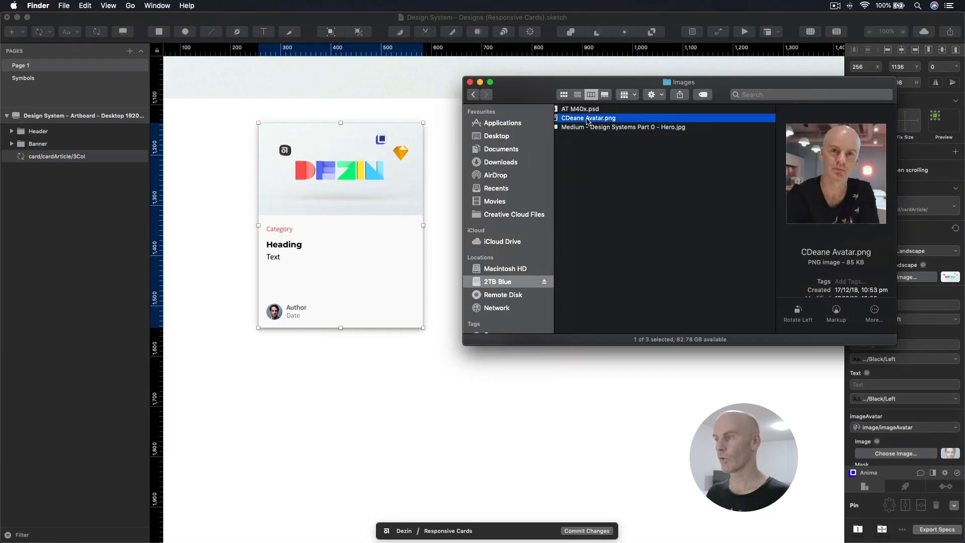
pyautogui.moveTo(587, 121)
pyautogui.mouseDown()
pyautogui.moveTo(361, 171)
pyautogui.moveTo(937, 339)
pyautogui.moveTo(930, 444)
pyautogui.moveTo(954, 456)
pyautogui.mouseUp()
pyautogui.click(604, 257)
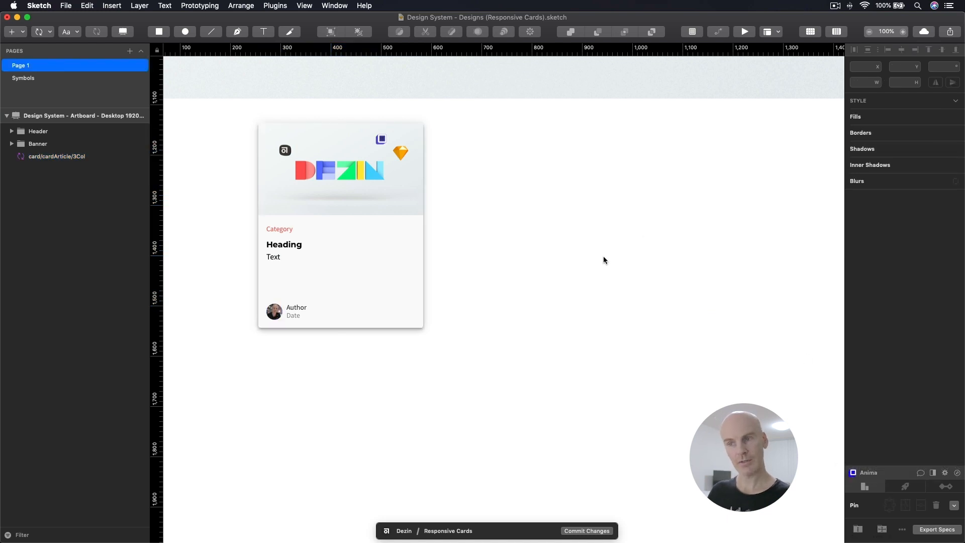
pyautogui.click(352, 243)
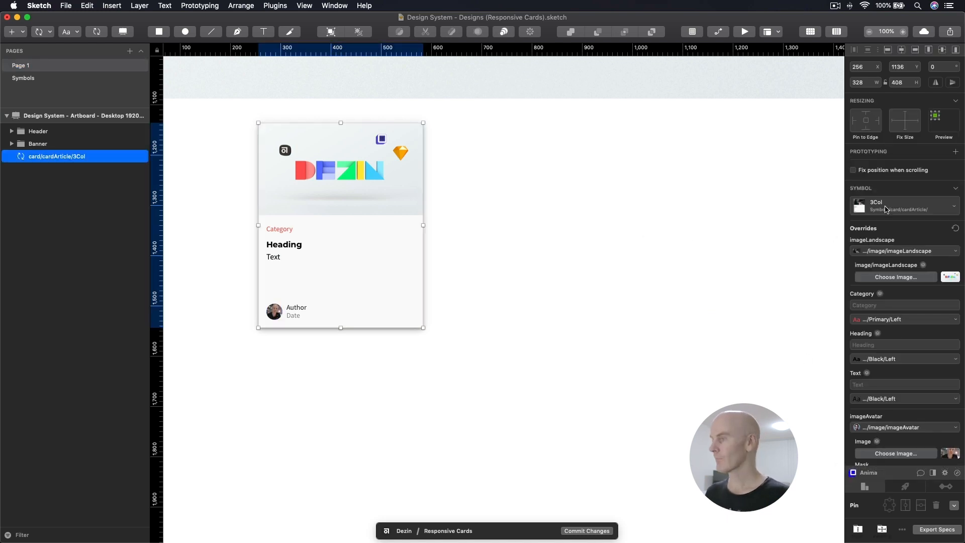
pyautogui.click(485, 196)
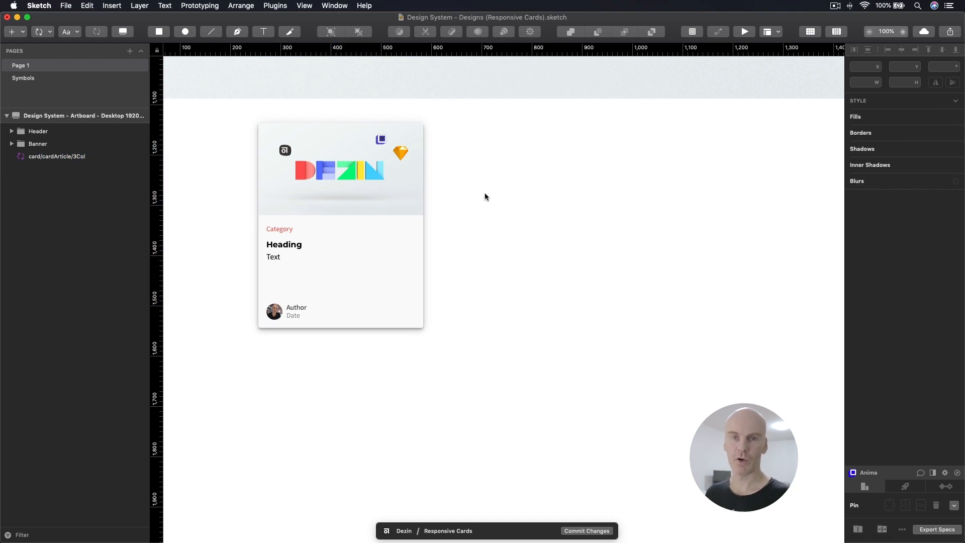
# Step: Switch to Chrome and copy the Medium article's title, "Design Systems, preparation: Software, services and plugins"
pyautogui.press('super+Tab')
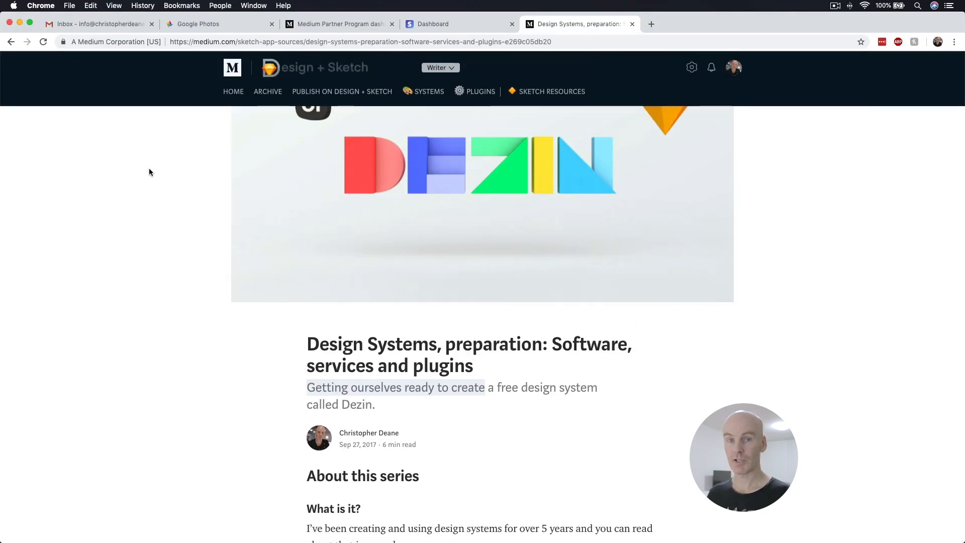
pyautogui.moveTo(484, 369); pyautogui.dragTo(307, 348)
pyautogui.press('super+c')
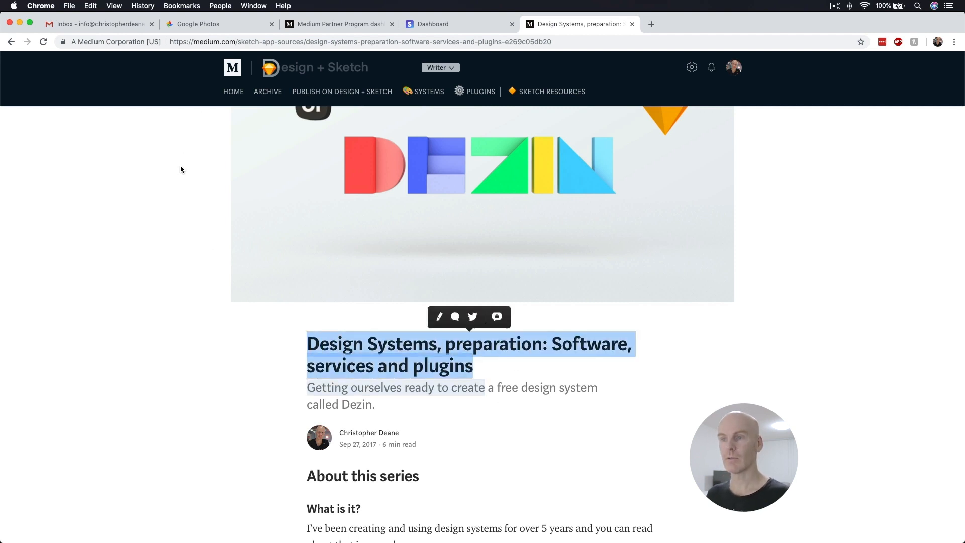
pyautogui.click(181, 166)
# Step: Back in Sketch, set the card's Heading override to "Design Systems, preparation: Software, services and plugins"
pyautogui.press('super+Tab')
pyautogui.click(388, 289)
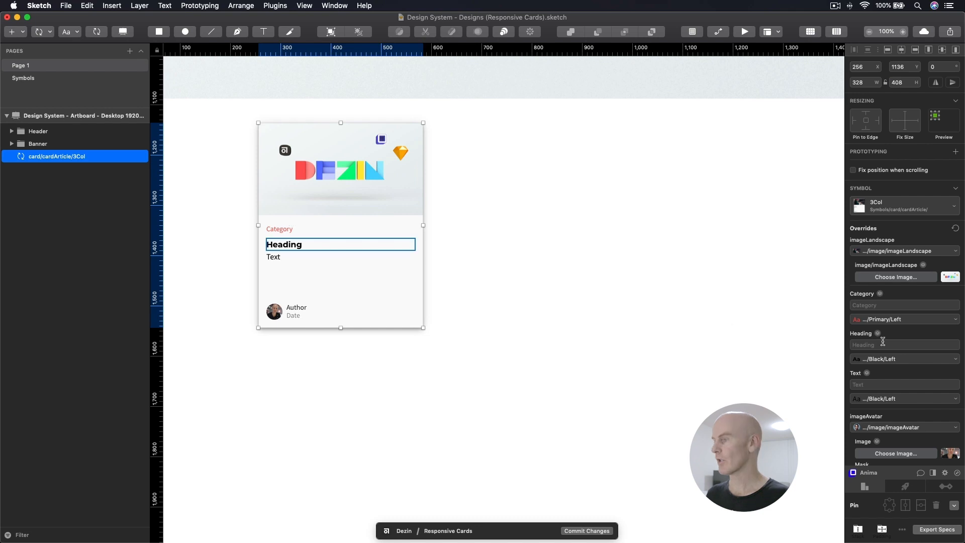
pyautogui.click(875, 345)
pyautogui.press('super+v')
pyautogui.click(629, 301)
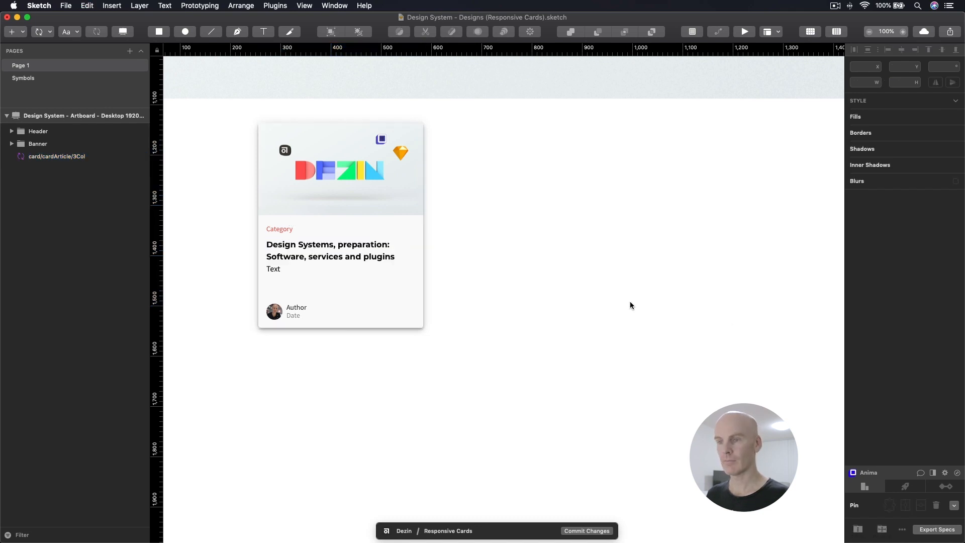
# Step: Set the card instance's Category override to "DESIGN SYSTEMS"
pyautogui.click(343, 242)
pyautogui.click(886, 305)
pyautogui.write('DESIGN SYSTEMS')
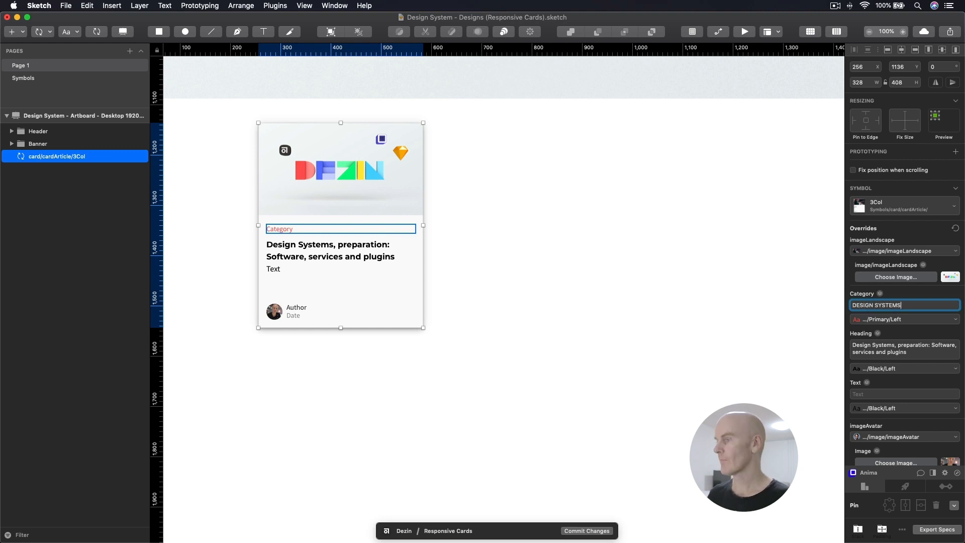
pyautogui.click(642, 295)
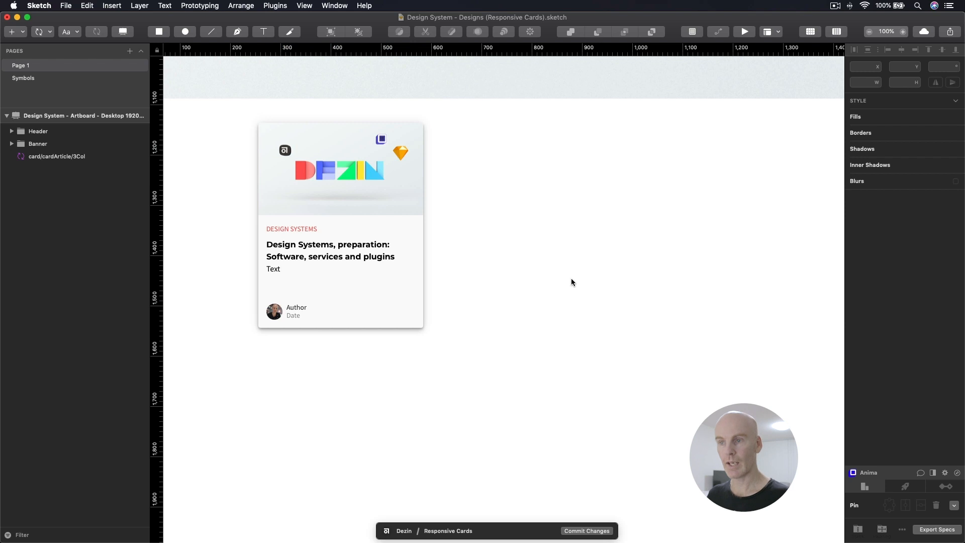
# Step: Copy the article's subtitle from Chrome and, back in Sketch, set the card's Text override to "Getting ourselves ready to create a free design system called Dezin."
pyautogui.click(385, 264)
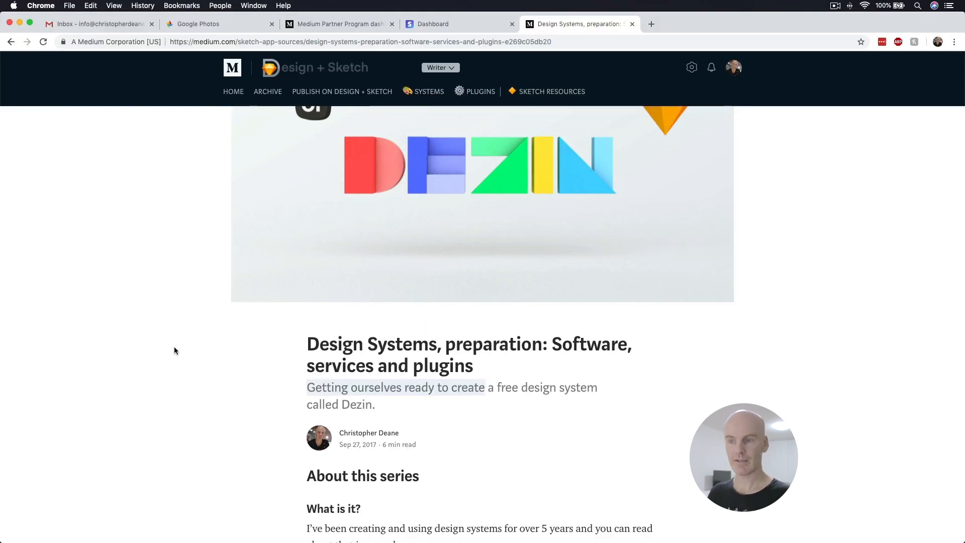
pyautogui.moveTo(400, 406); pyautogui.dragTo(304, 388)
pyautogui.press('super+c')
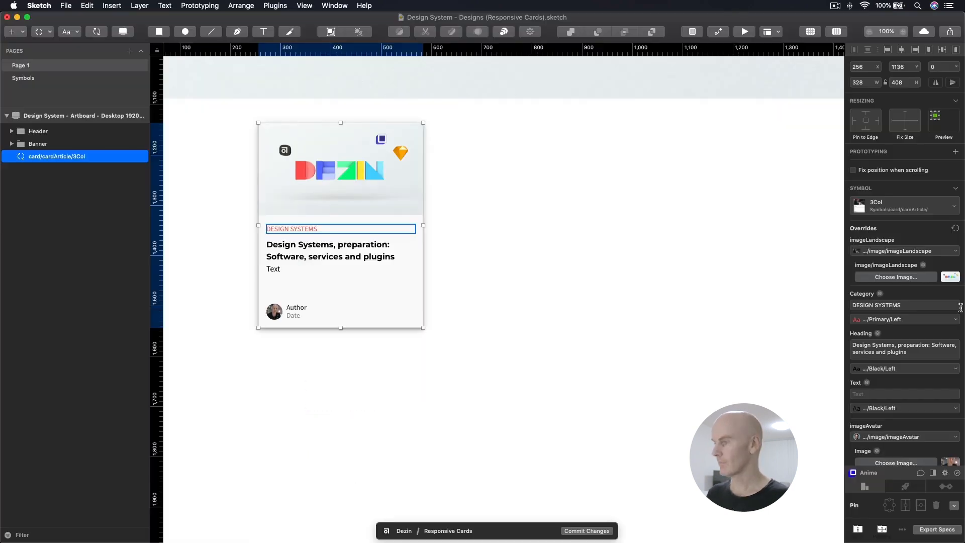
pyautogui.click(884, 394)
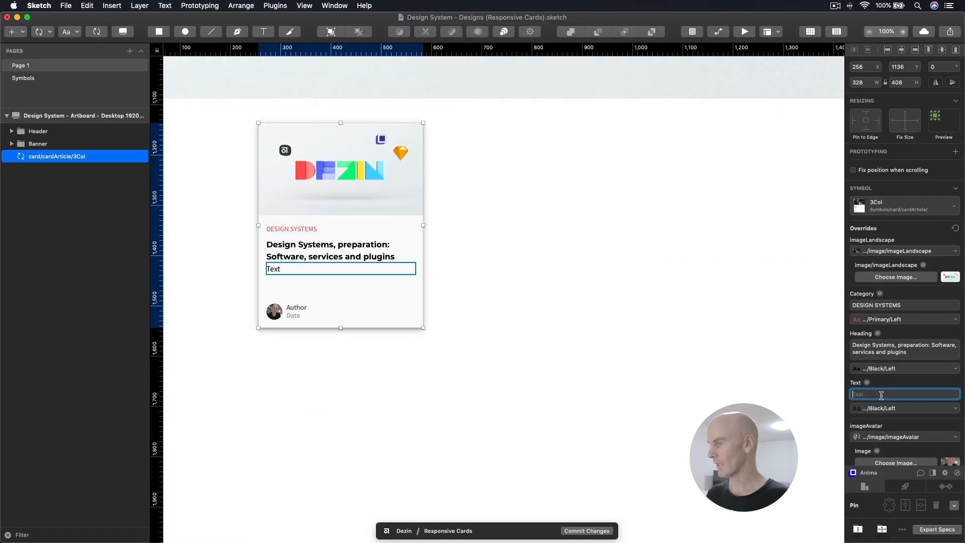
pyautogui.press('super+v')
pyautogui.click(548, 270)
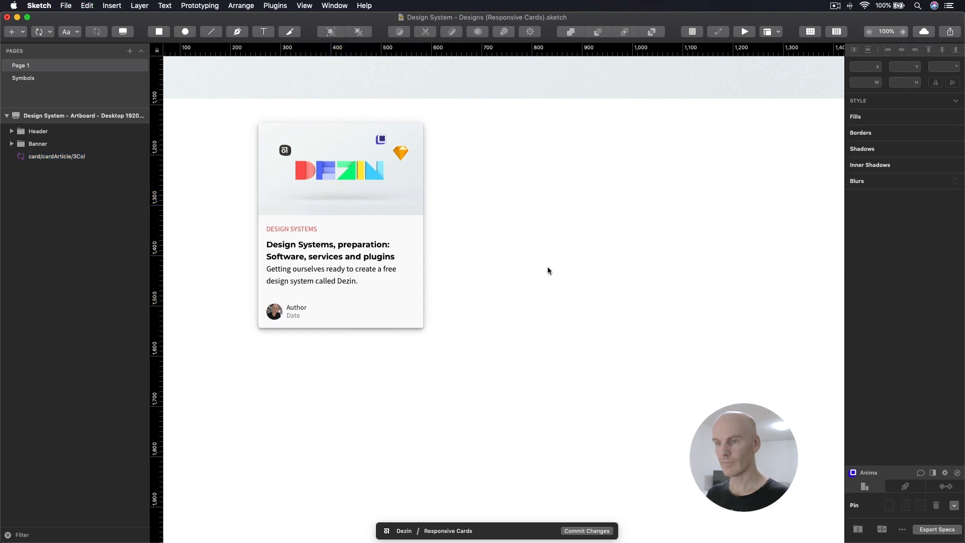
# Step: Fill in the card's Author override with the article author's full name
pyautogui.click(345, 303)
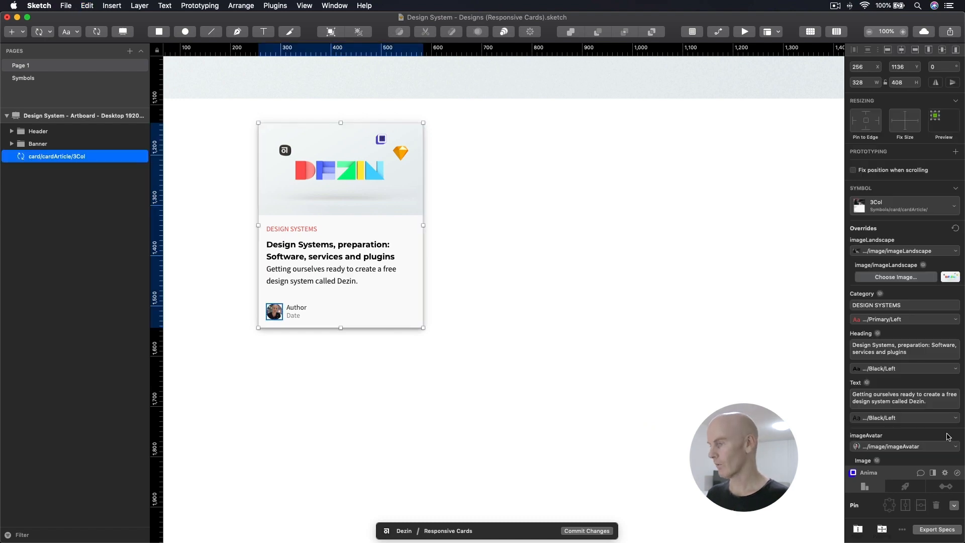
pyautogui.scroll(-3, 932, 410)
pyautogui.scroll(-2, 888, 397)
pyautogui.click(885, 399)
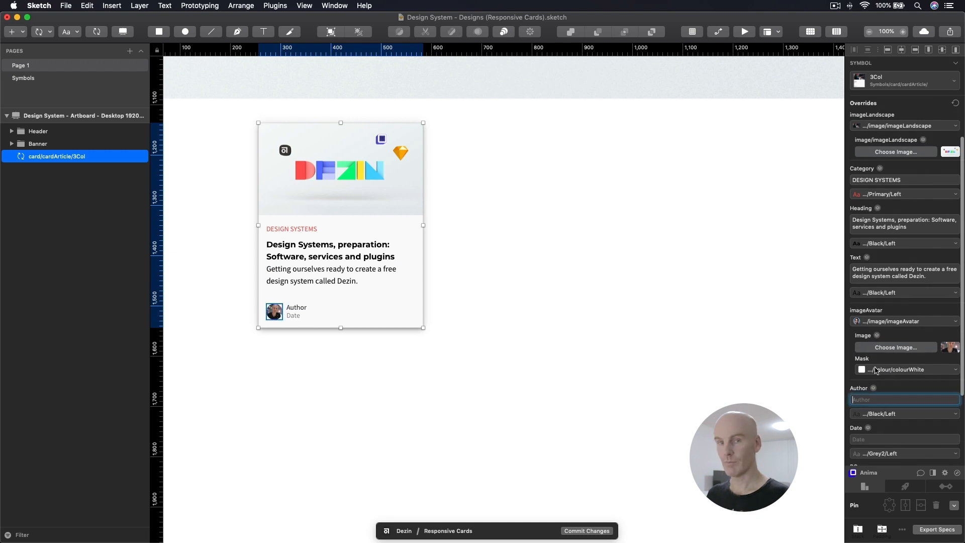
pyautogui.write('Christopher')
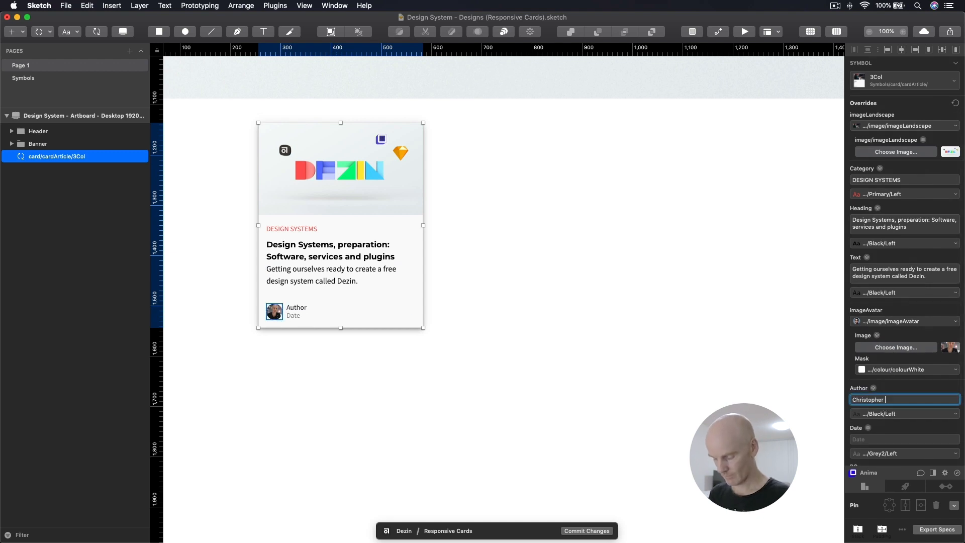
pyautogui.click(448, 301)
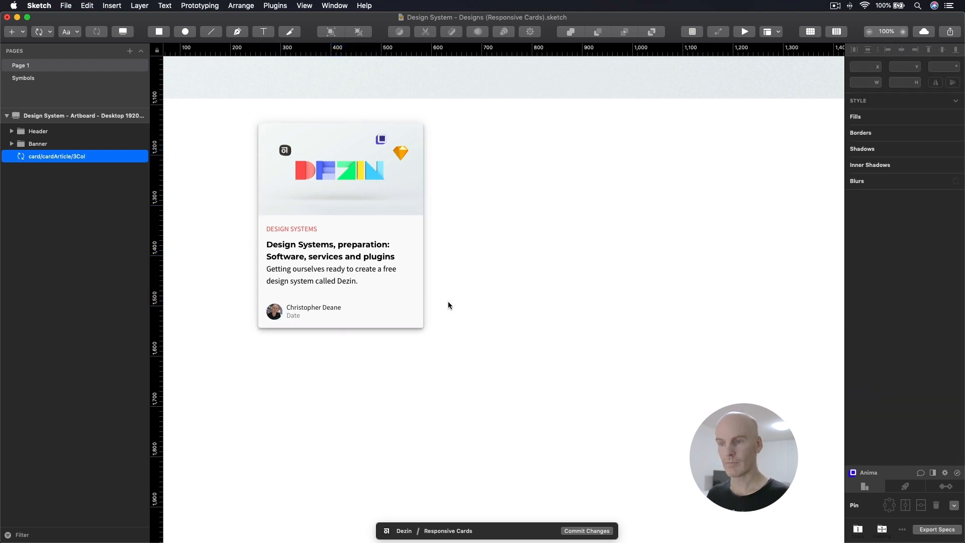
# Step: Copy the article's publication date from Chrome and, back in Sketch, set the card's Date override to "Sep 27, 2017"
pyautogui.click(369, 307)
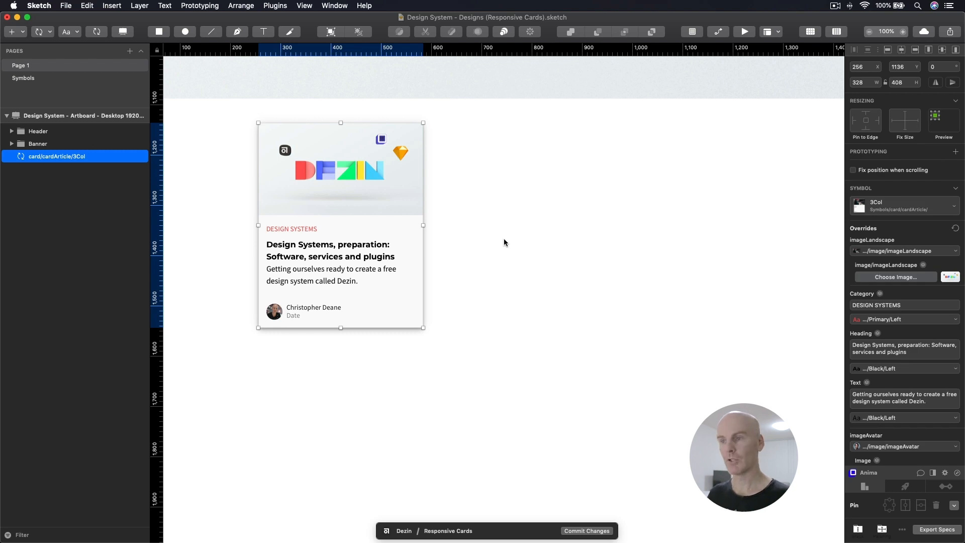
pyautogui.press('super+Tab')
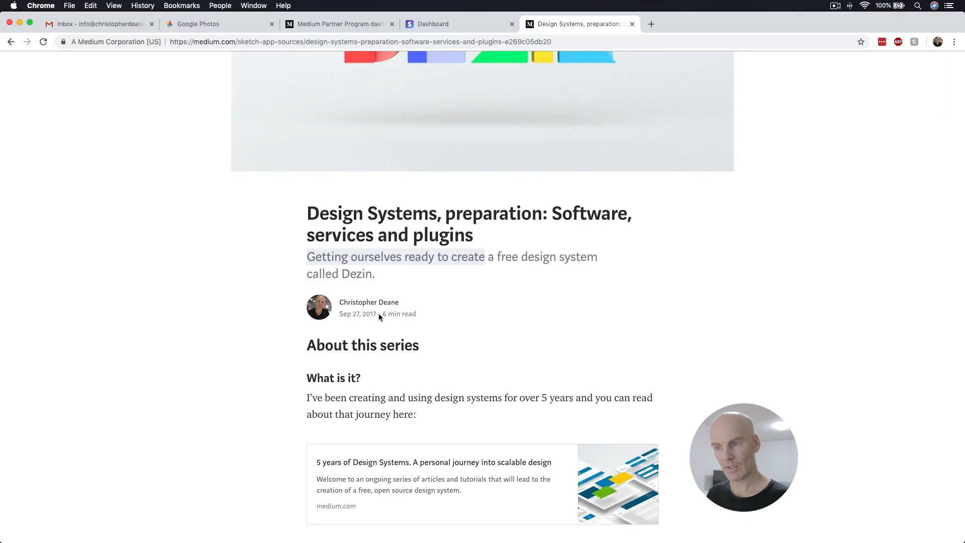
pyautogui.moveTo(376, 312); pyautogui.dragTo(338, 314)
pyautogui.press('super+c')
pyautogui.press('super+Tab')
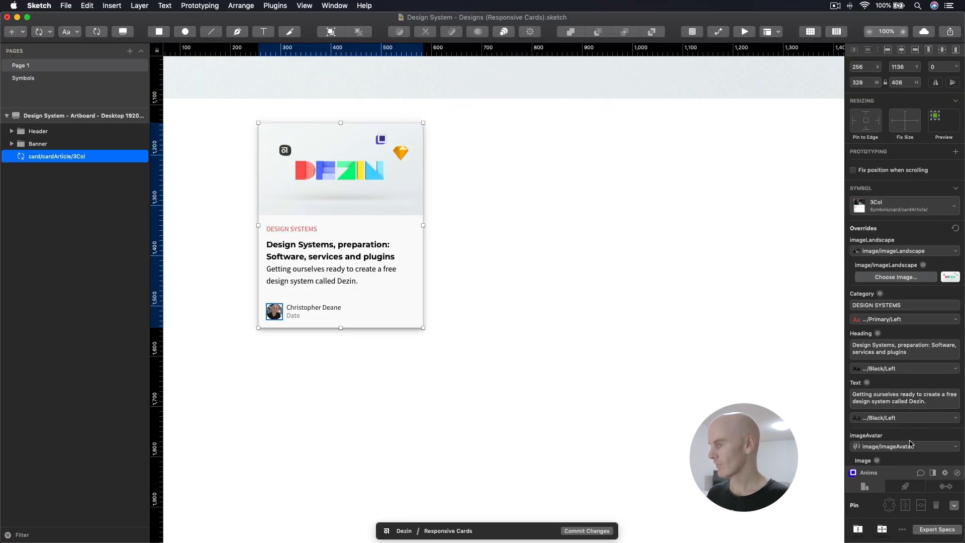
pyautogui.scroll(-5, 911, 444)
pyautogui.click(885, 416)
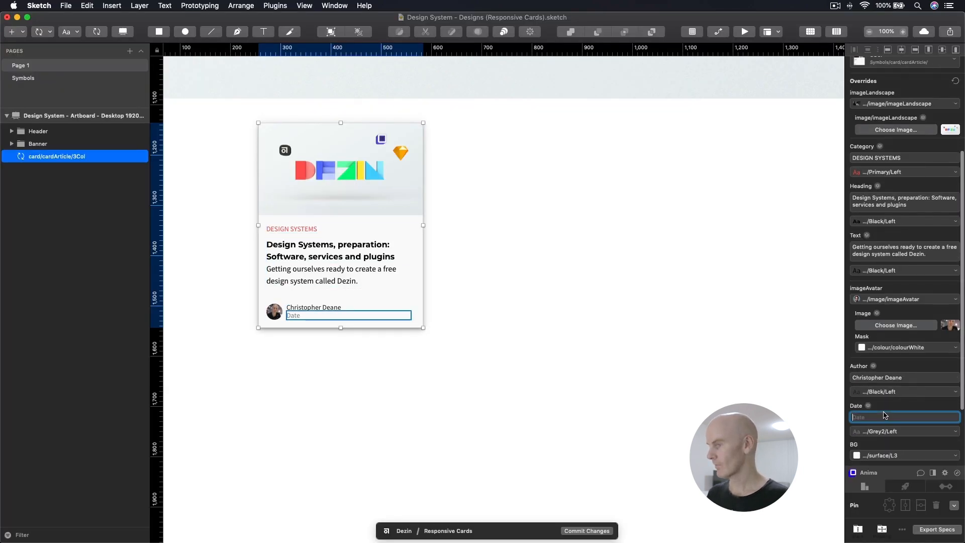
pyautogui.press('super+v')
pyautogui.click(667, 288)
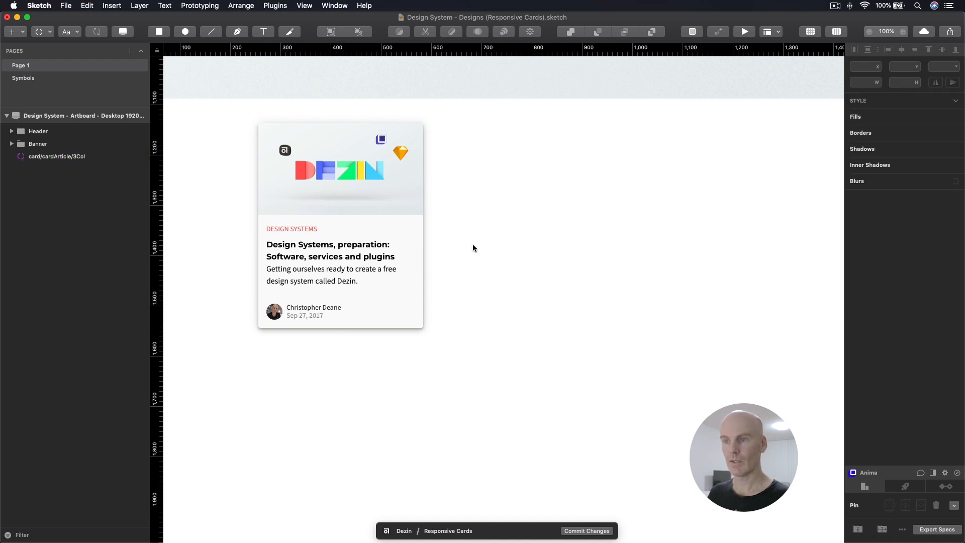
# Step: Try stretching the card instance to a width of 448, a greater height and an even larger width, undoing each resize
pyautogui.click(420, 242)
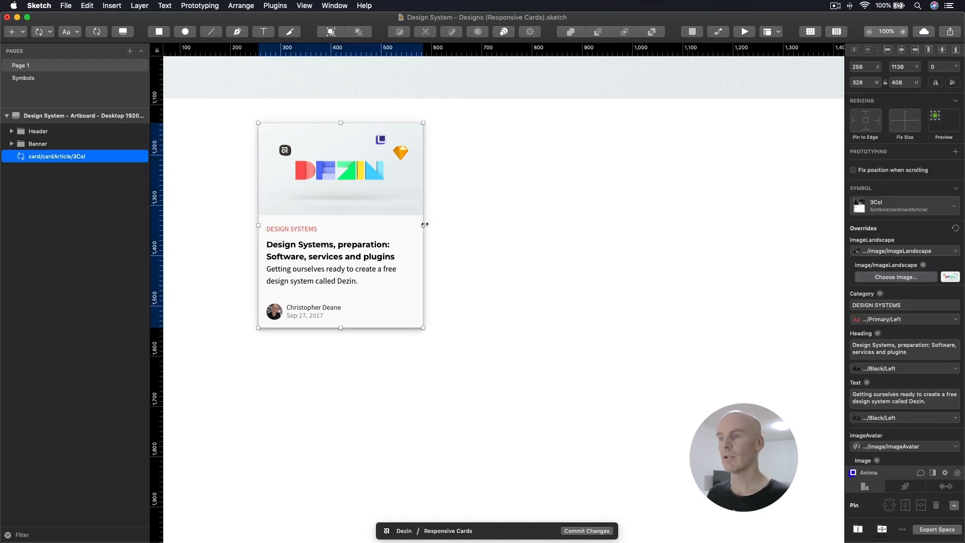
pyautogui.hotkey('ctrl', 'l')
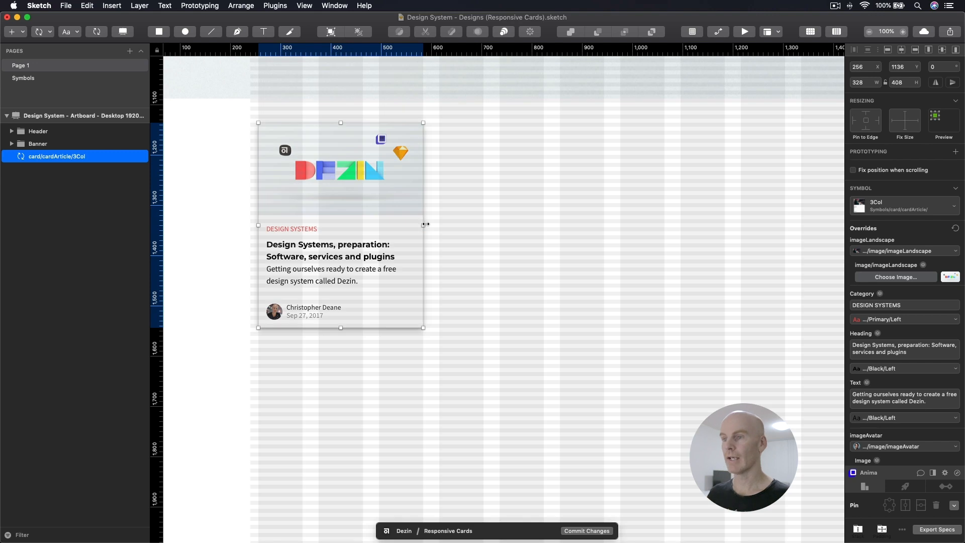
pyautogui.moveTo(427, 226); pyautogui.dragTo(483, 224)
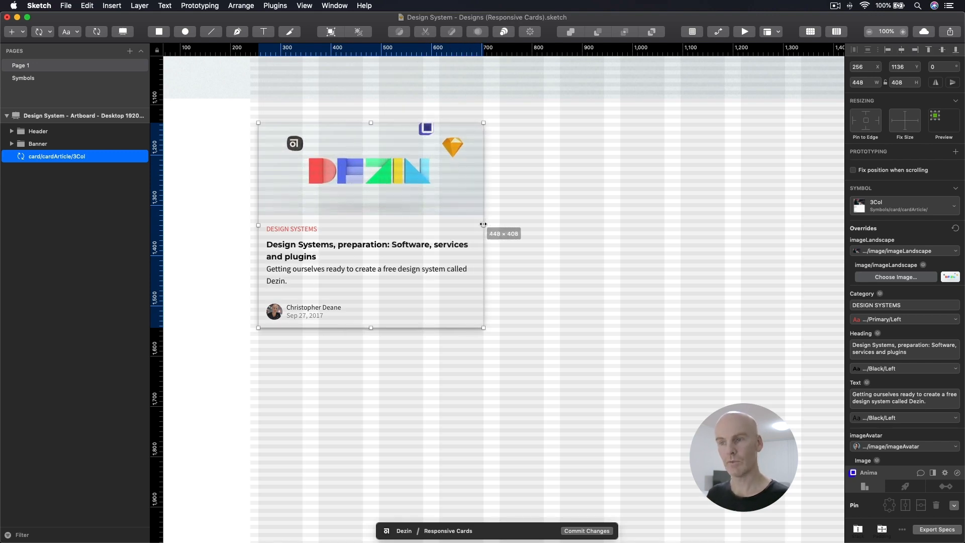
pyautogui.press('super+z')
pyautogui.moveTo(340, 328); pyautogui.dragTo(341, 366)
pyautogui.press('super+z')
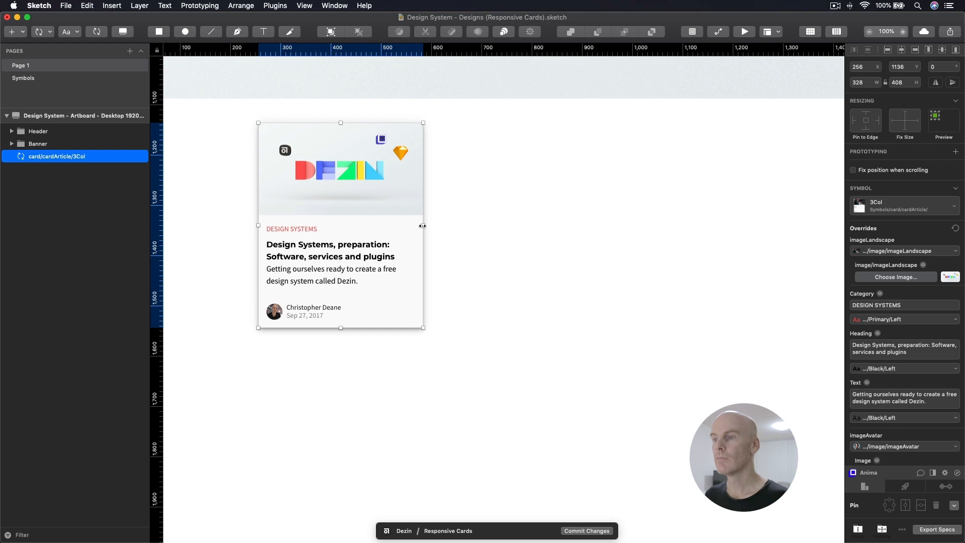
pyautogui.moveTo(422, 226); pyautogui.dragTo(565, 218)
pyautogui.press('super+z')
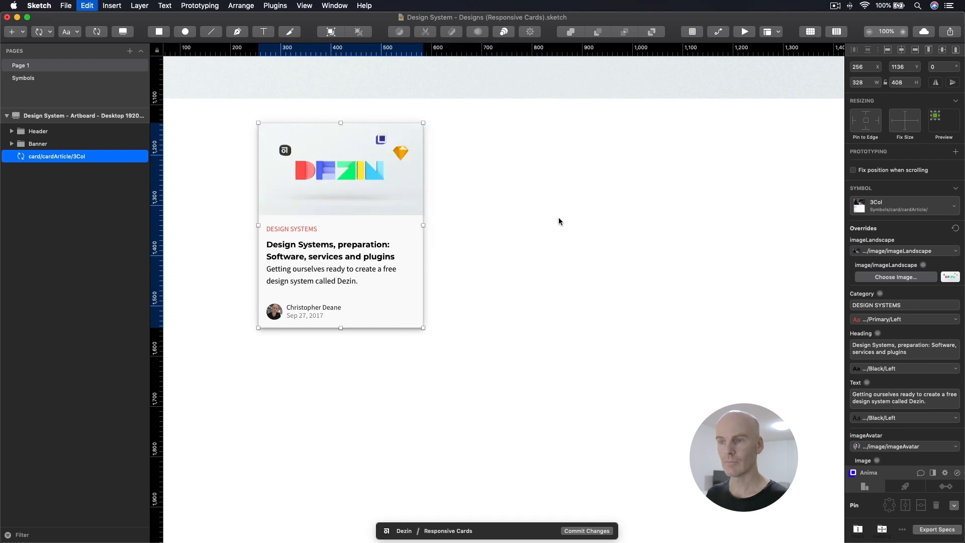
pyautogui.click(560, 218)
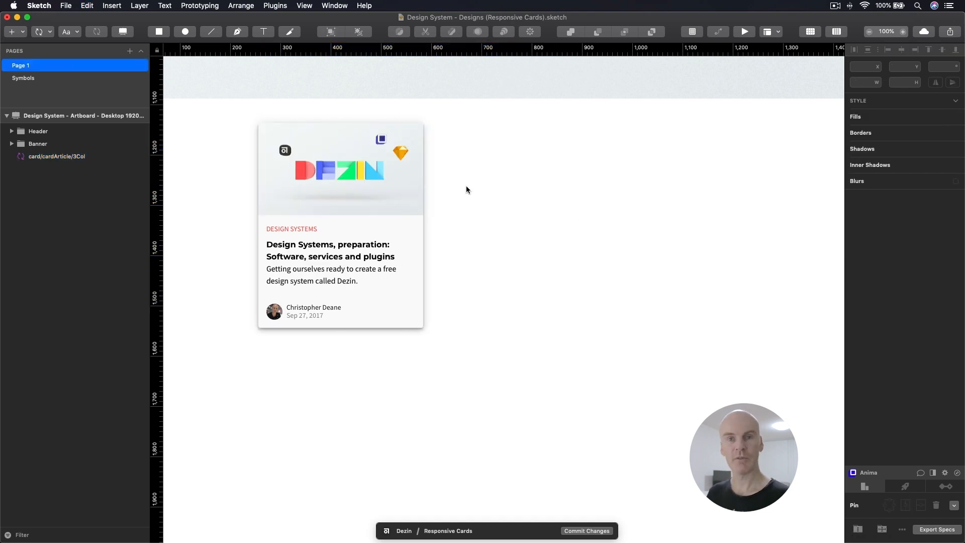
# Step: Open the card instance's symbol source and duplicate the card/cardArticle/3Col artboard
pyautogui.click(336, 190)
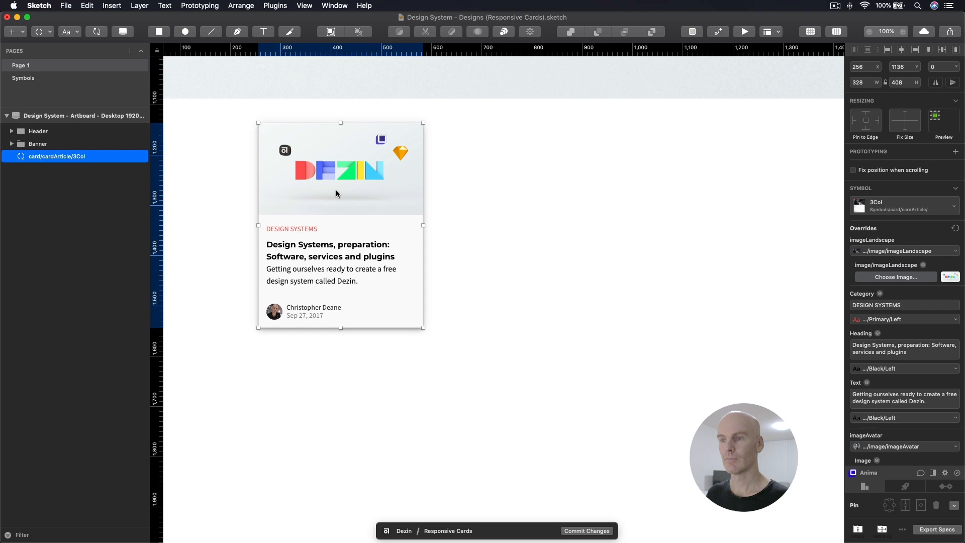
pyautogui.doubleClick(335, 191)
pyautogui.click(507, 194)
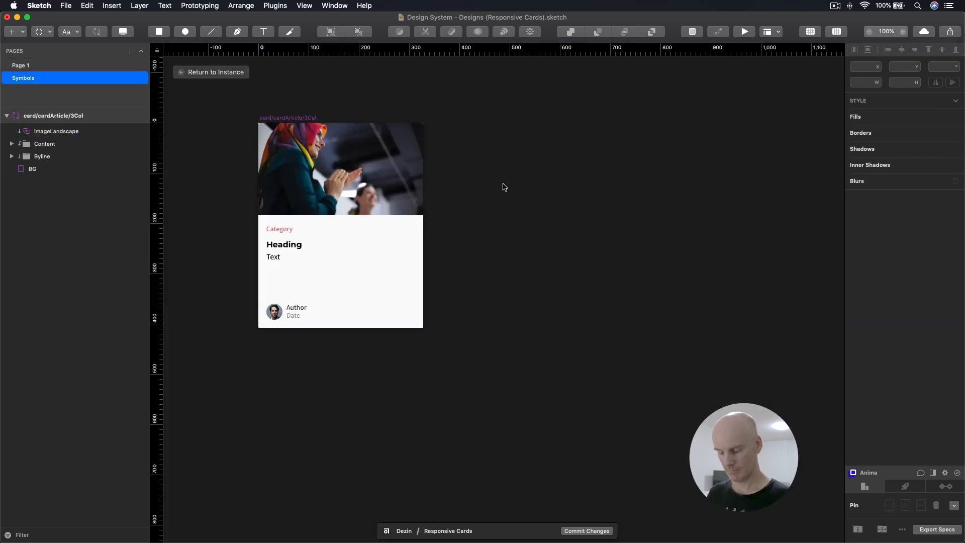
pyautogui.click(296, 117)
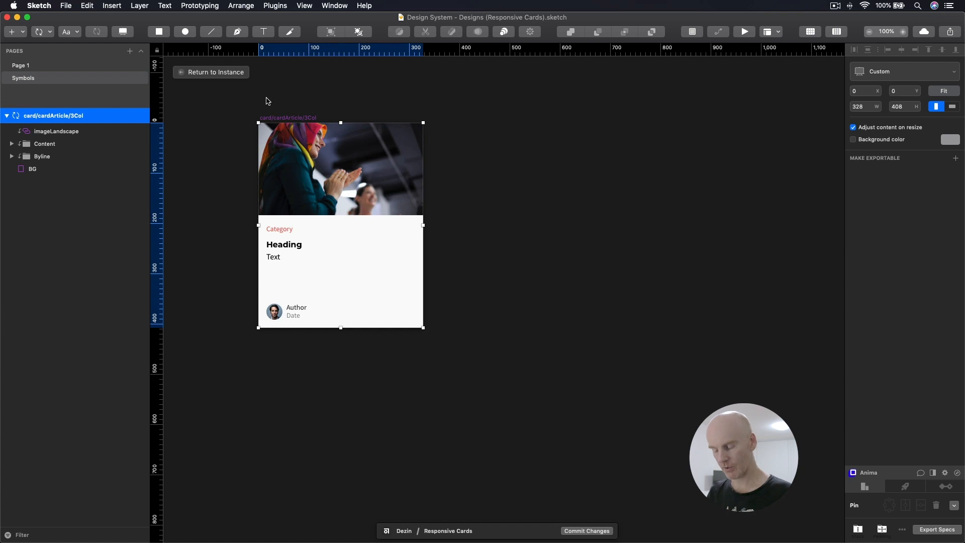
pyautogui.press('super+d')
pyautogui.moveTo(485, 155); pyautogui.dragTo(487, 79)
# Step: Set the duplicated card symbol's X position to 500 and clear the selection
pyautogui.click(859, 91)
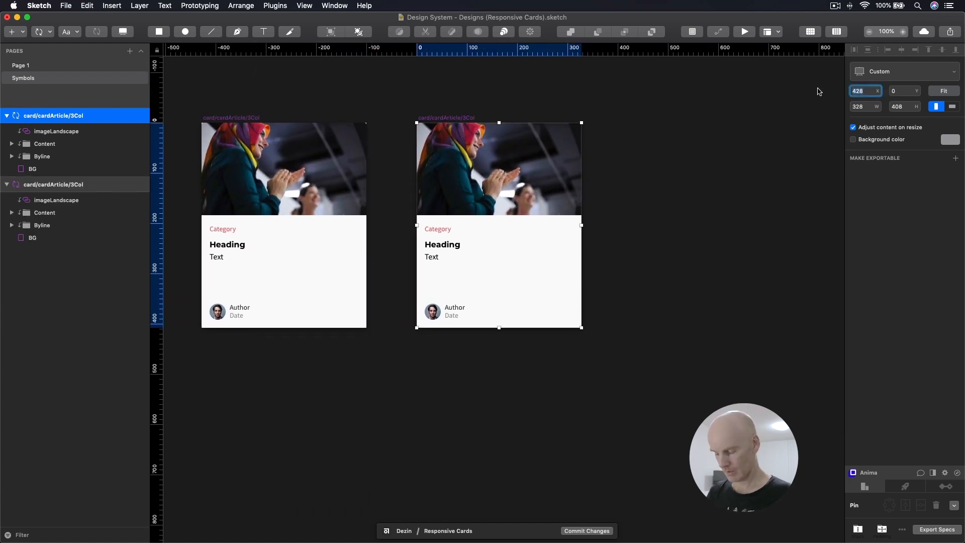
pyautogui.write('500')
pyautogui.press('Return')
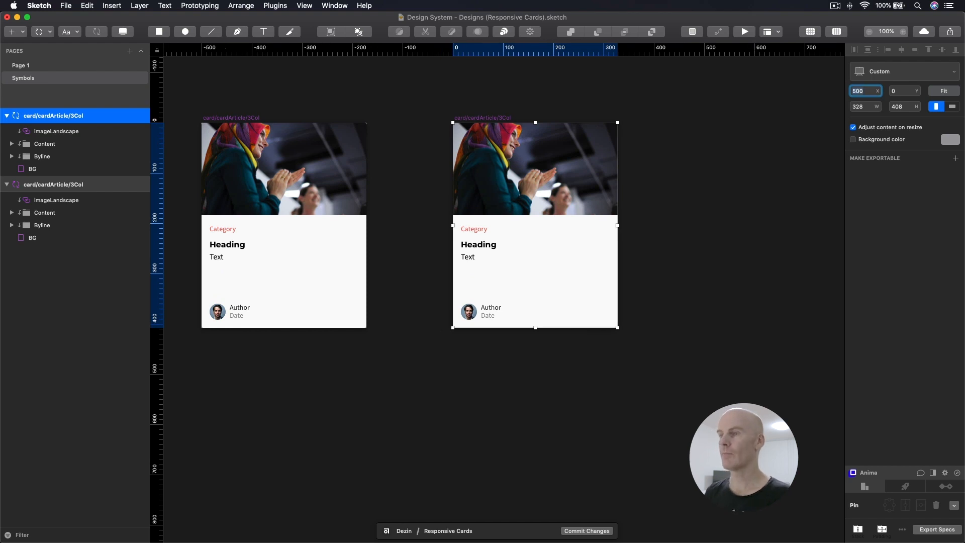
pyautogui.click(698, 196)
pyautogui.press('super+a')
pyautogui.click(393, 92)
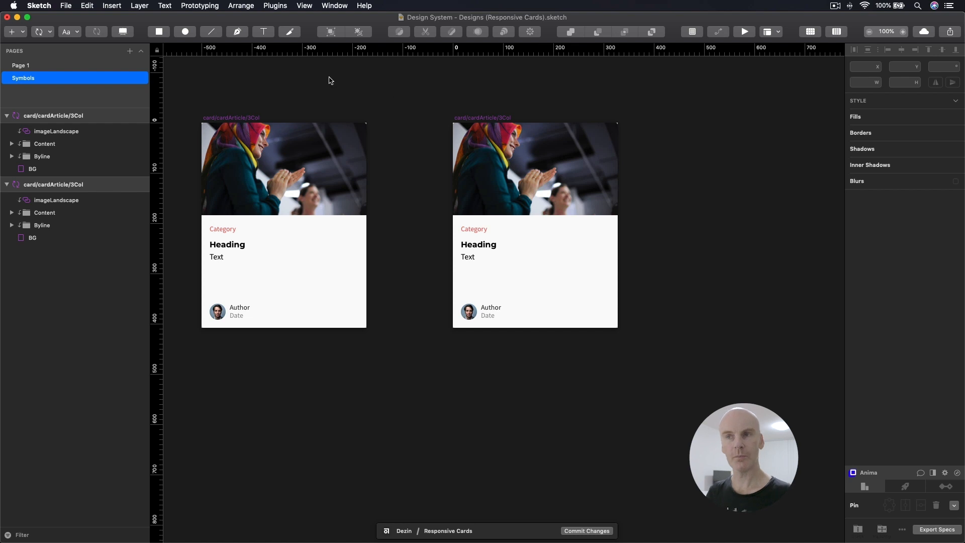
# Step: On Page 1, show the layout and grid, measure a two-column span beside the card with a temporary rectangle, and delete the rectangle
pyautogui.click(44, 65)
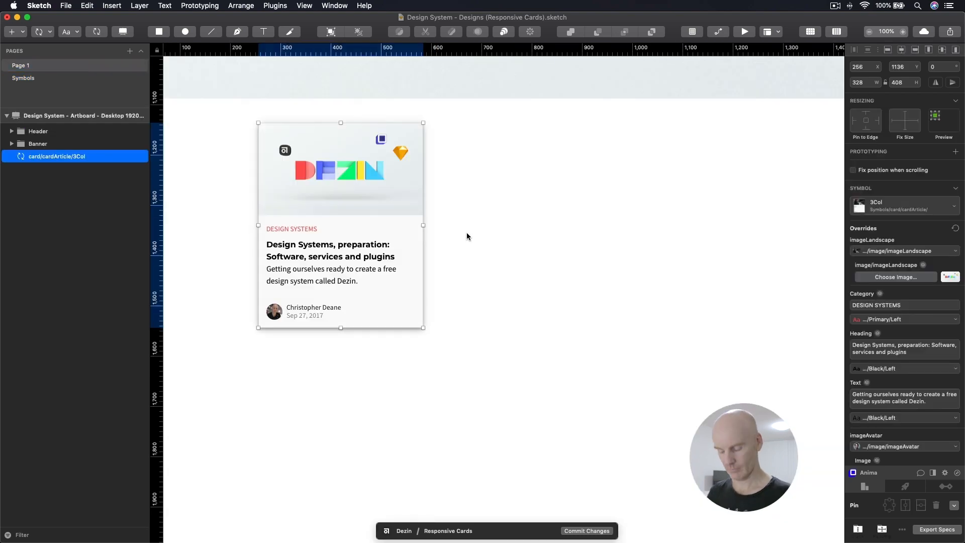
pyautogui.hotkey('ctrl', 'l')
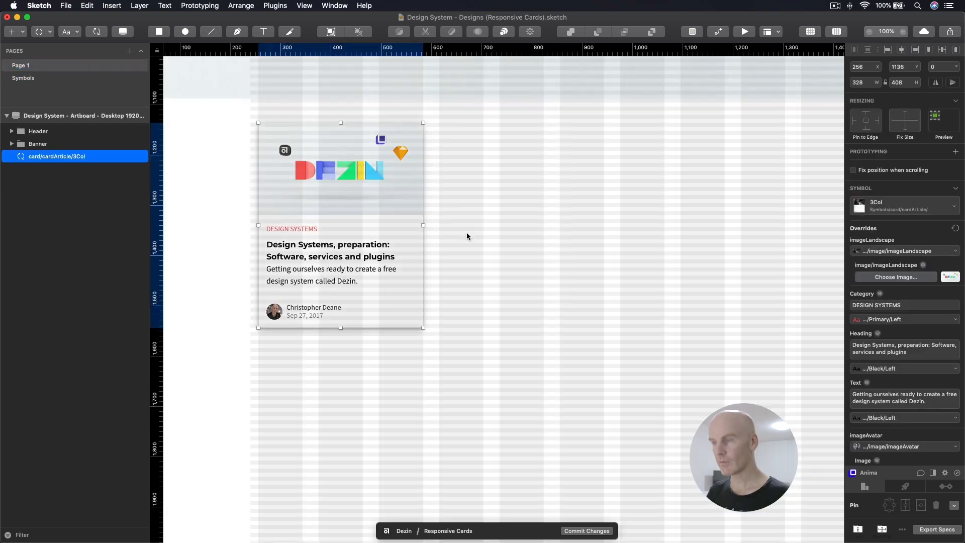
pyautogui.press('r')
pyautogui.hotkey('ctrl', 'g')
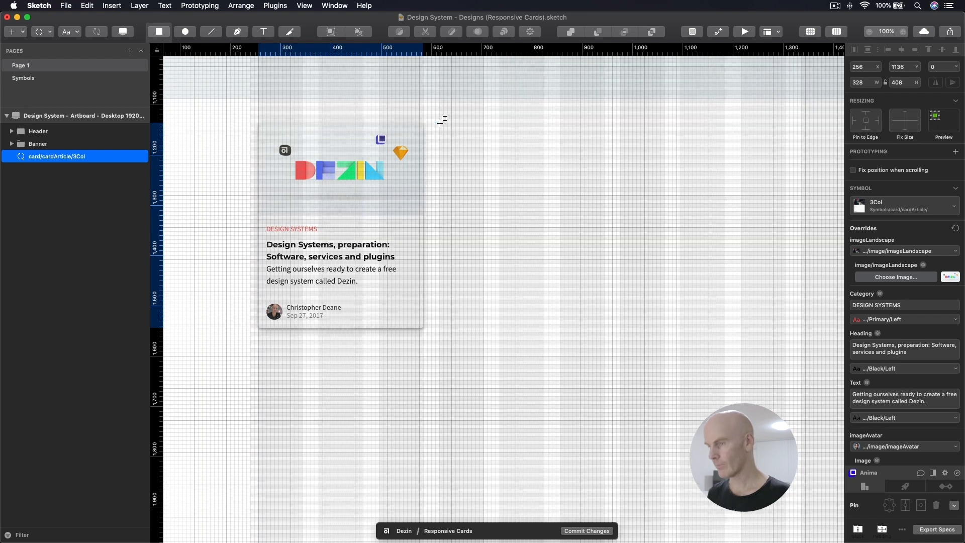
pyautogui.press('super+plus')
pyautogui.press('space')
pyautogui.moveTo(735, 194); pyautogui.dragTo(231, 239)
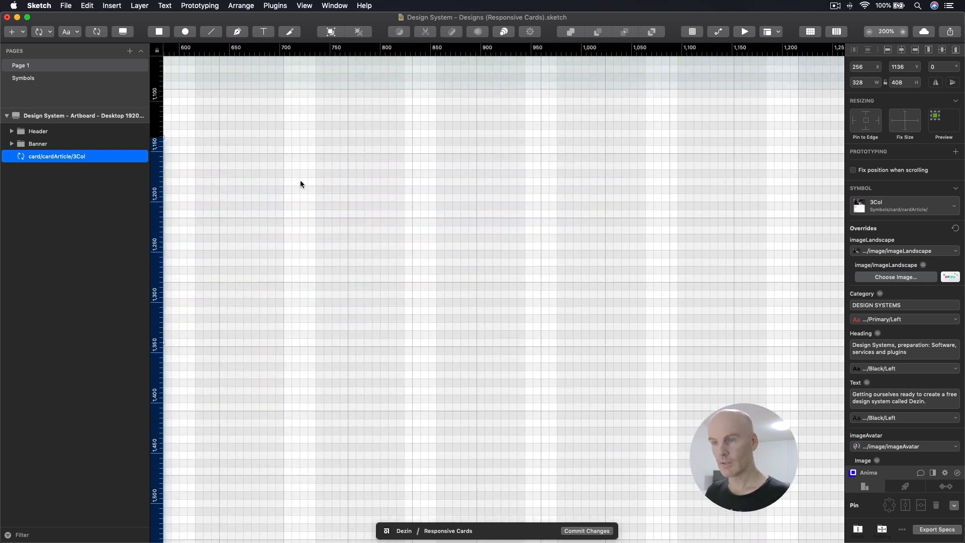
pyautogui.press('r')
pyautogui.moveTo(316, 137); pyautogui.dragTo(525, 165)
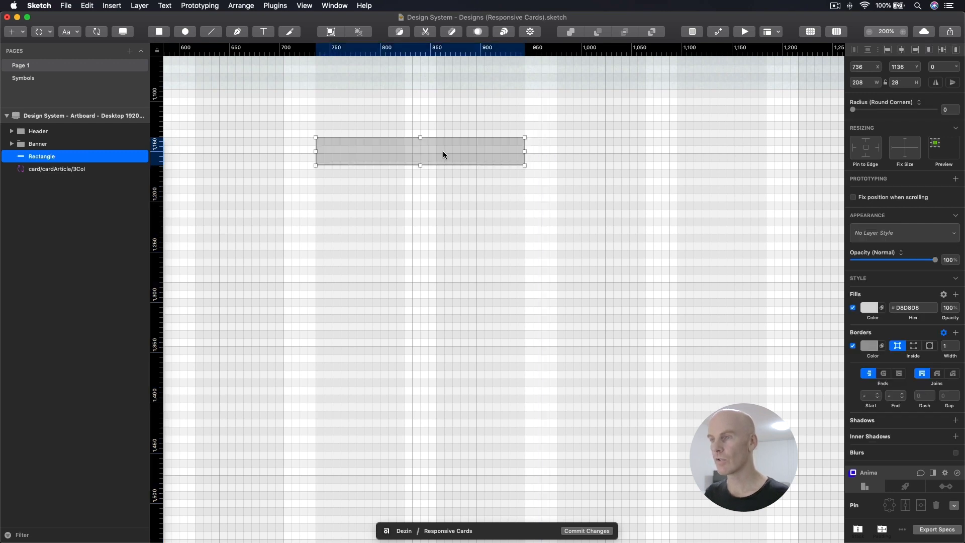
pyautogui.press('BackSpace')
# Step: On the Symbols page, set the duplicated card symbol's width to 208
pyautogui.click(79, 77)
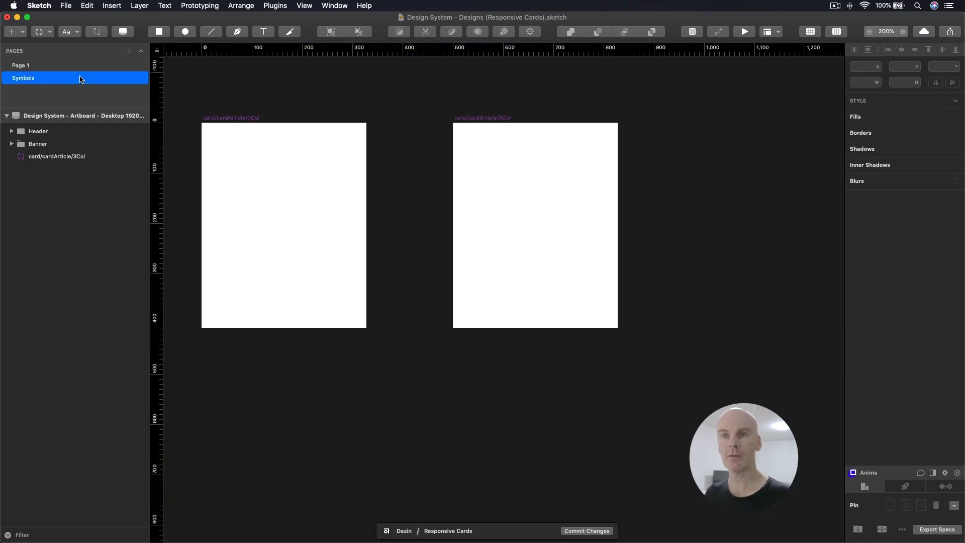
pyautogui.click(492, 119)
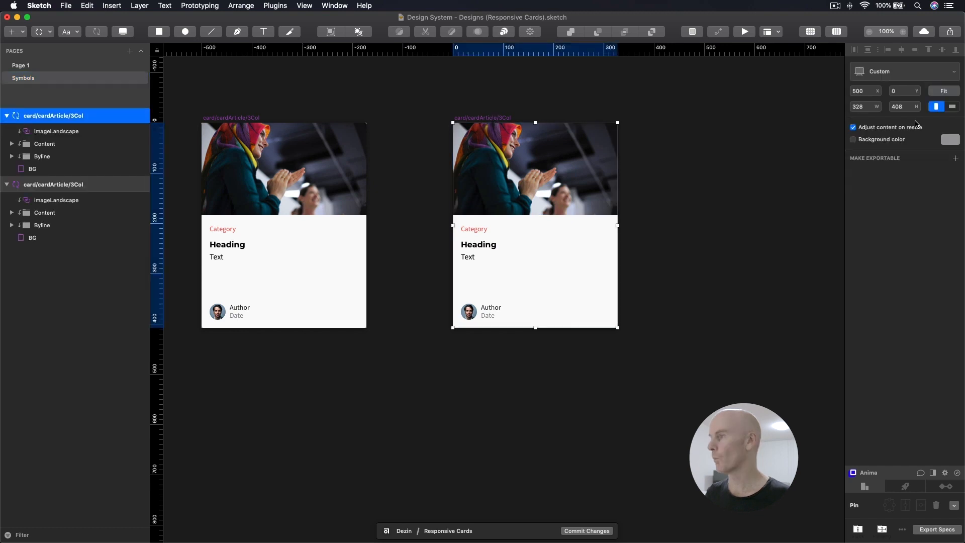
pyautogui.click(868, 107)
pyautogui.write('2')
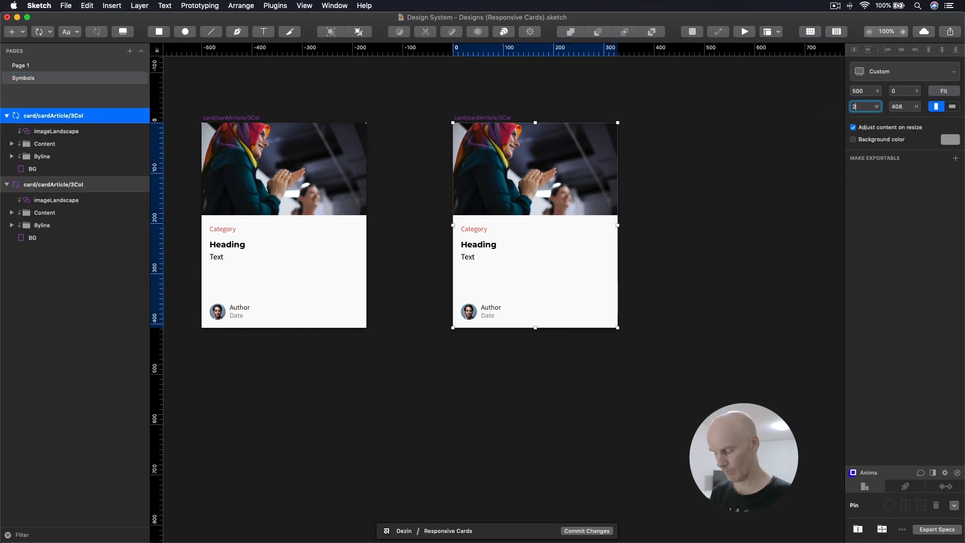
pyautogui.press('Return')
pyautogui.click(658, 173)
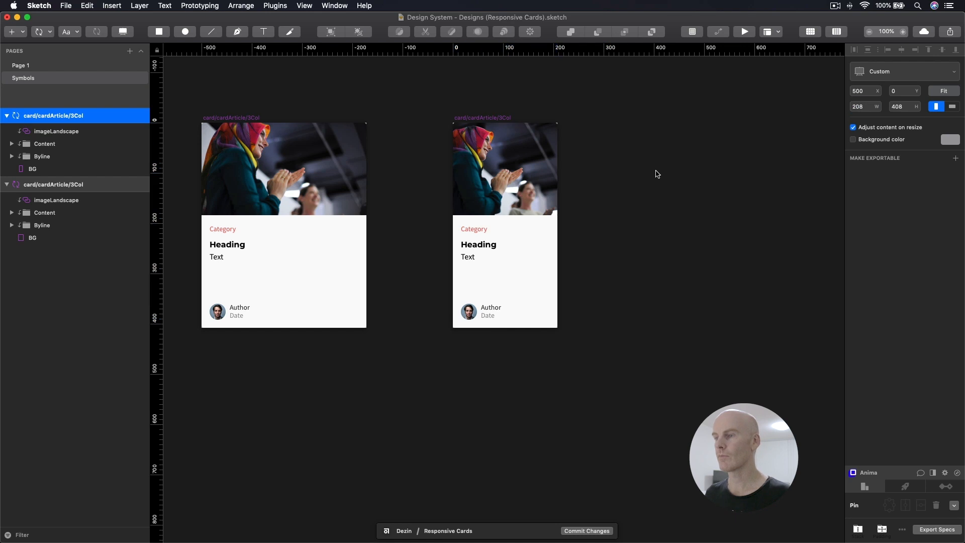
pyautogui.click(455, 187)
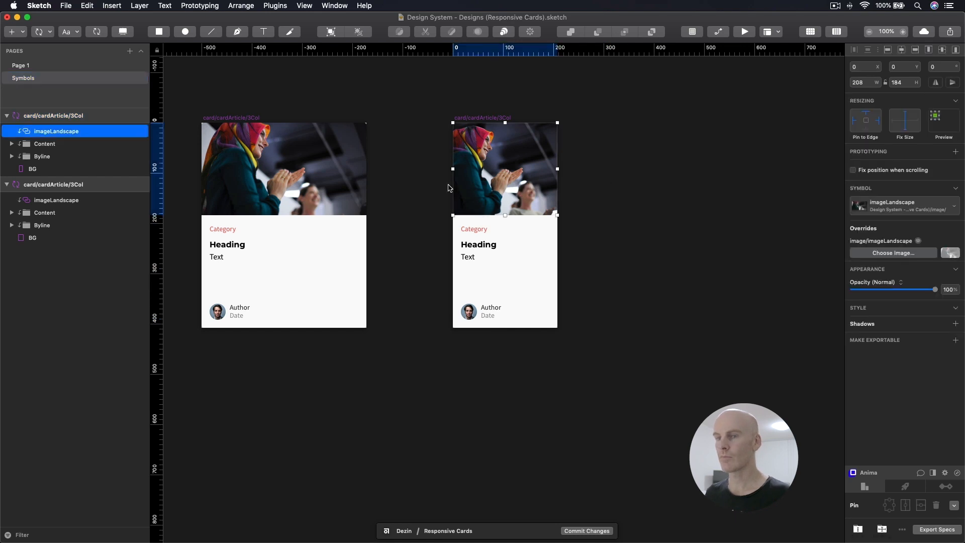
# Step: Rename the narrowed duplicate card symbol as card/cardProduct/2Col
pyautogui.click(50, 120)
pyautogui.click(50, 119)
pyautogui.click(69, 115)
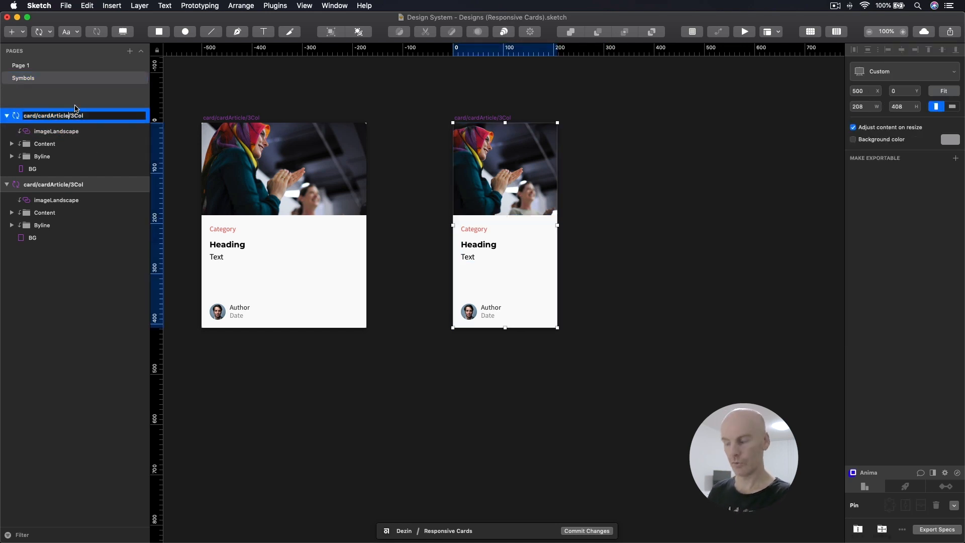
pyautogui.press('BackSpace')
pyautogui.press('BackSpace')
pyautogui.press('BackSpace')
pyautogui.press('BackSpace')
pyautogui.press('BackSpace')
pyautogui.press('BackSpace')
pyautogui.press('BackSpace')
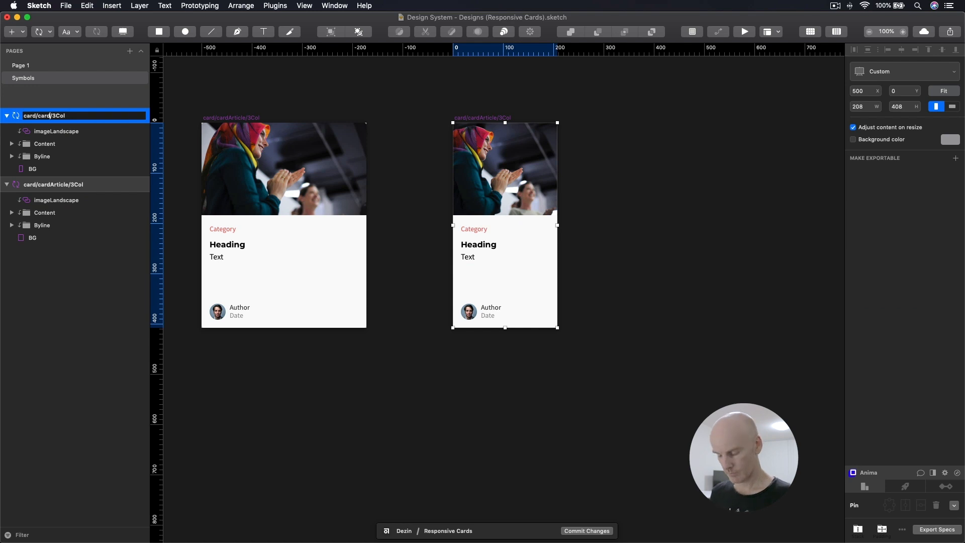
pyautogui.write('Product')
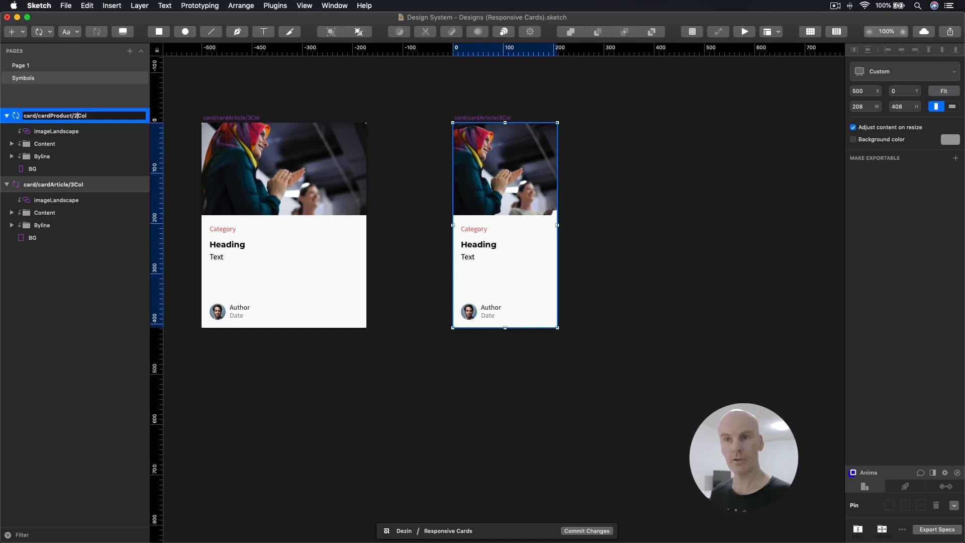
pyautogui.press('Return')
pyautogui.click(510, 183)
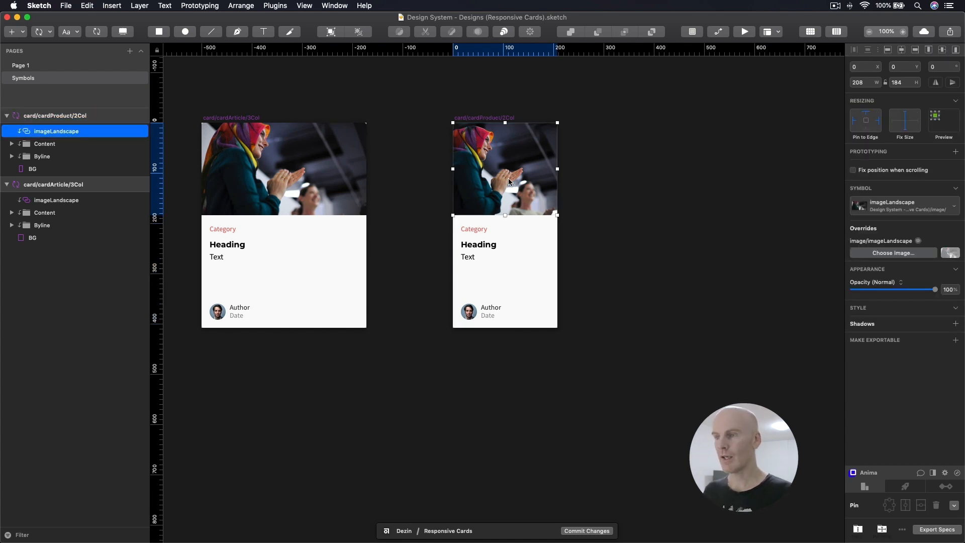
# Step: Delete the Category text and the whole Byline group from the card/cardProduct/2Col symbol
pyautogui.click(582, 233)
pyautogui.doubleClick(490, 229)
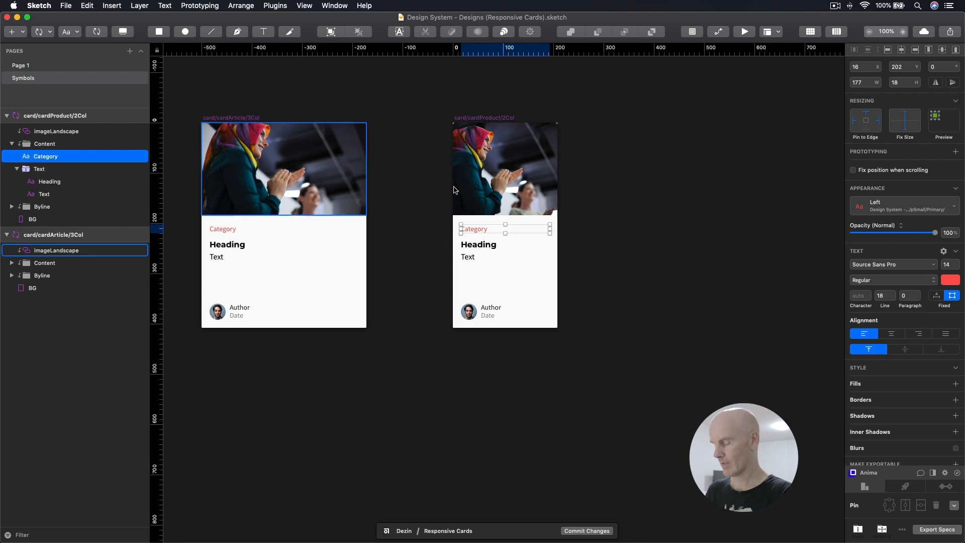
pyautogui.press('BackSpace')
pyautogui.doubleClick(492, 308)
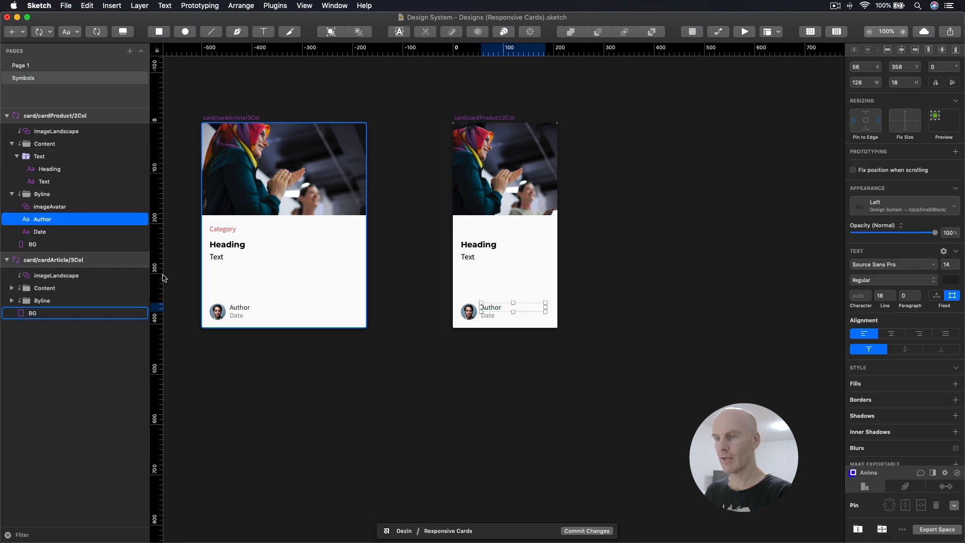
pyautogui.click(45, 195)
pyautogui.press('BackSpace')
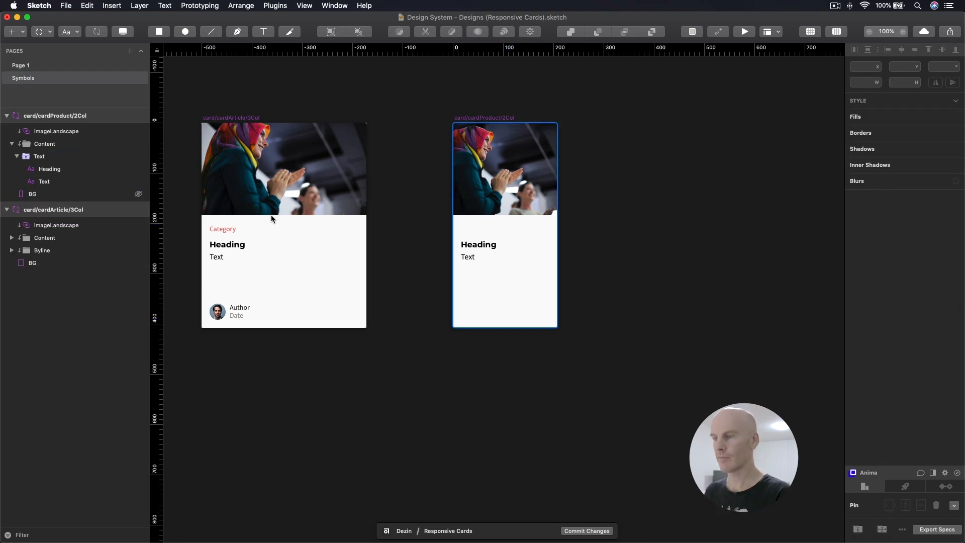
# Step: Move the product card's Heading and Text layers down together into the lower part of the card
pyautogui.doubleClick(502, 247)
pyautogui.keyDown('shift'); pyautogui.click(476, 257); pyautogui.keyUp('shift')
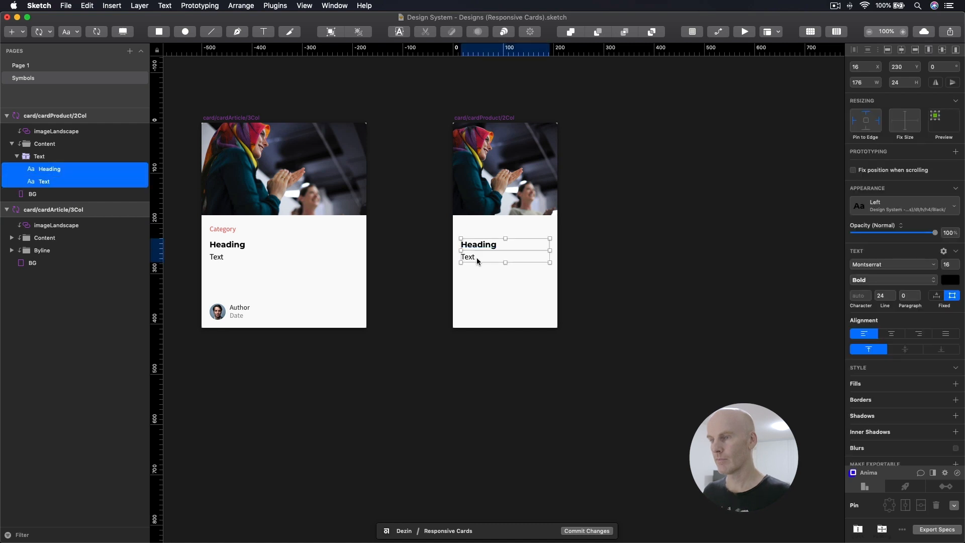
pyautogui.hotkey('shift', 'Down')
pyautogui.hotkey('shift', 'Down')
pyautogui.hotkey('shift', 'Down')
pyautogui.hotkey('shift', 'Down')
pyautogui.hotkey('shift', 'Down')
pyautogui.hotkey('shift', 'Down')
pyautogui.hotkey('shift', 'Down')
pyautogui.hotkey('shift', 'Down')
pyautogui.hotkey('shift', 'Down')
pyautogui.hotkey('shift', 'Down')
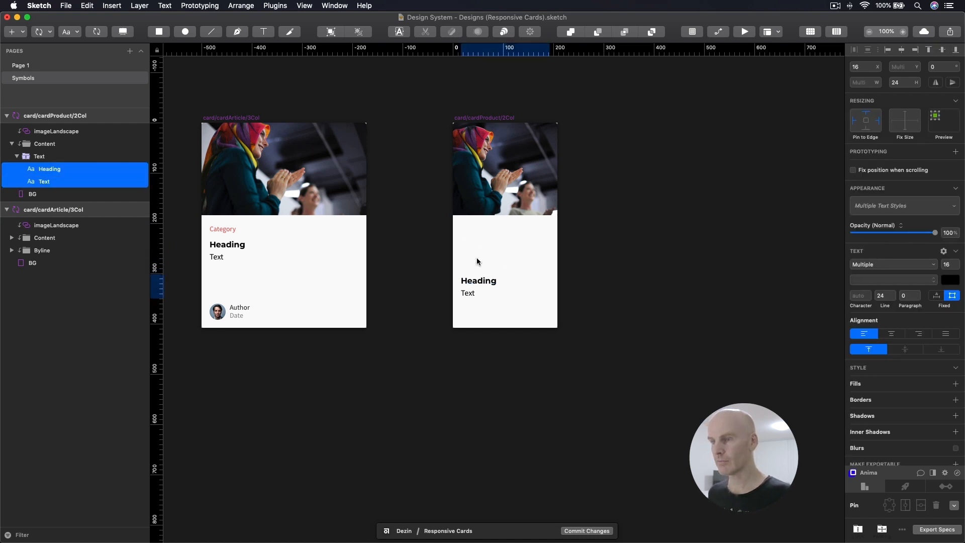
# Step: Insert the imagePortrait symbol from the Design System - Global (Responsive Cards) library into the product card, above the imageLandscape layer
pyautogui.click(490, 156)
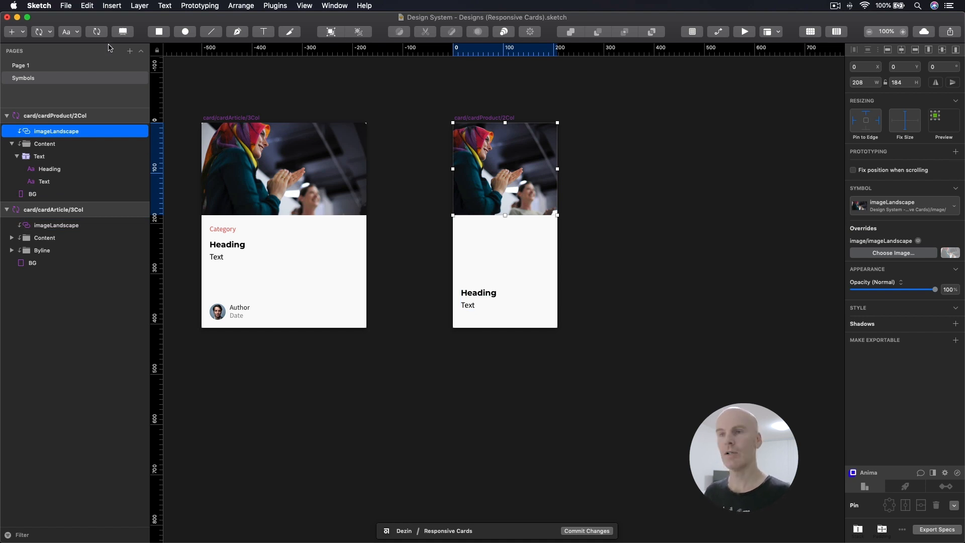
pyautogui.click(45, 33)
pyautogui.moveTo(55, 59)
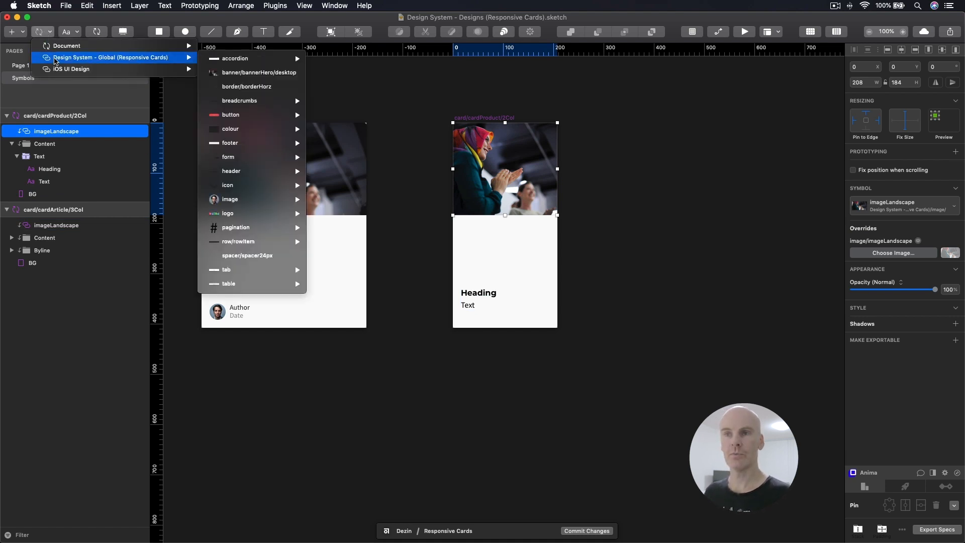
pyautogui.moveTo(252, 199)
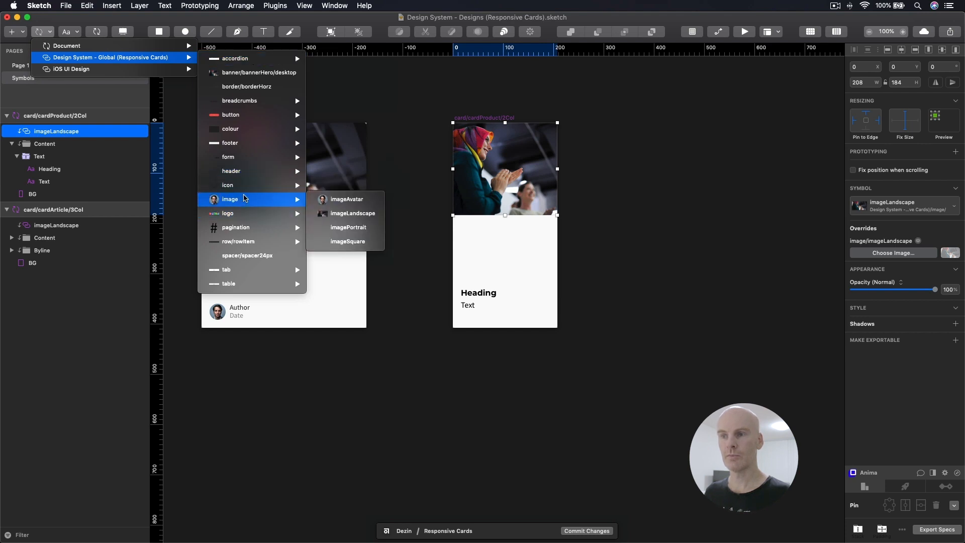
pyautogui.click(343, 219)
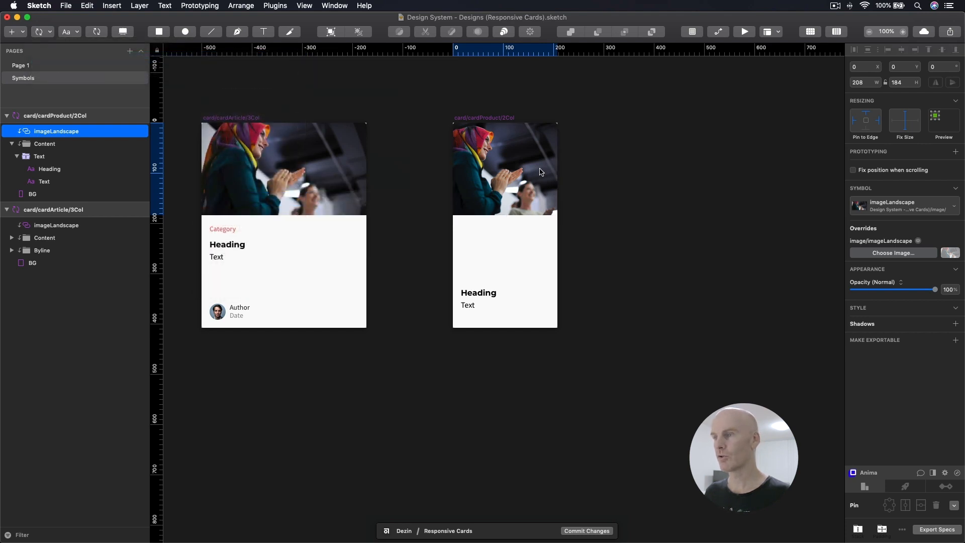
pyautogui.click(574, 280)
# Step: Position the portrait image at X 0, Y 0 in the product card and set its width to 208 with proportions locked
pyautogui.click(869, 67)
pyautogui.write('0')
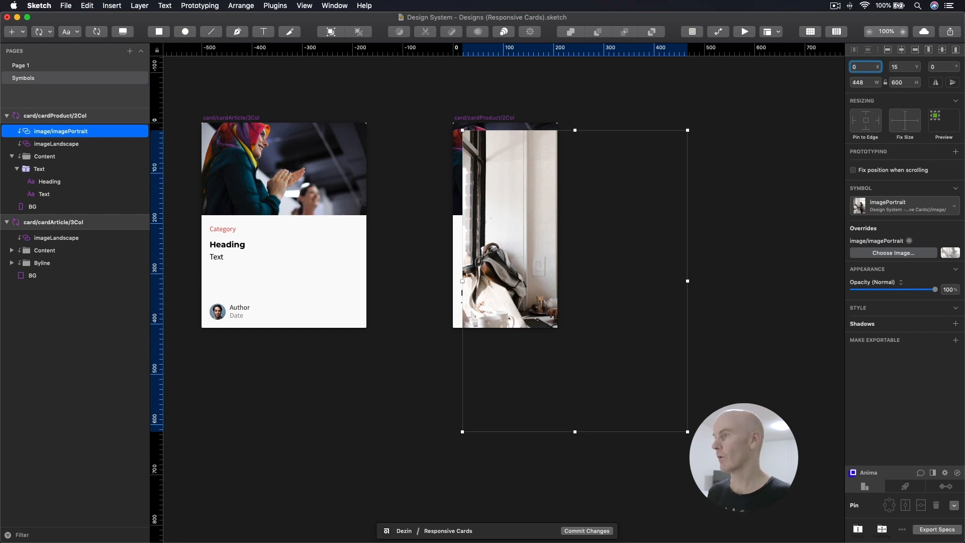
pyautogui.press('Tab')
pyautogui.write('0')
pyautogui.click(873, 77)
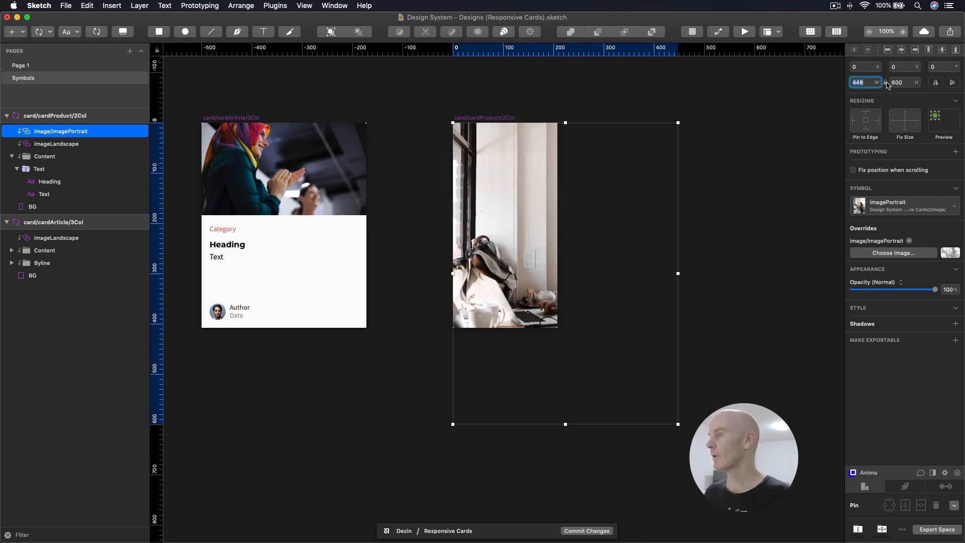
pyautogui.doubleClick(864, 81)
pyautogui.write('208')
pyautogui.press('Return')
pyautogui.click(530, 202)
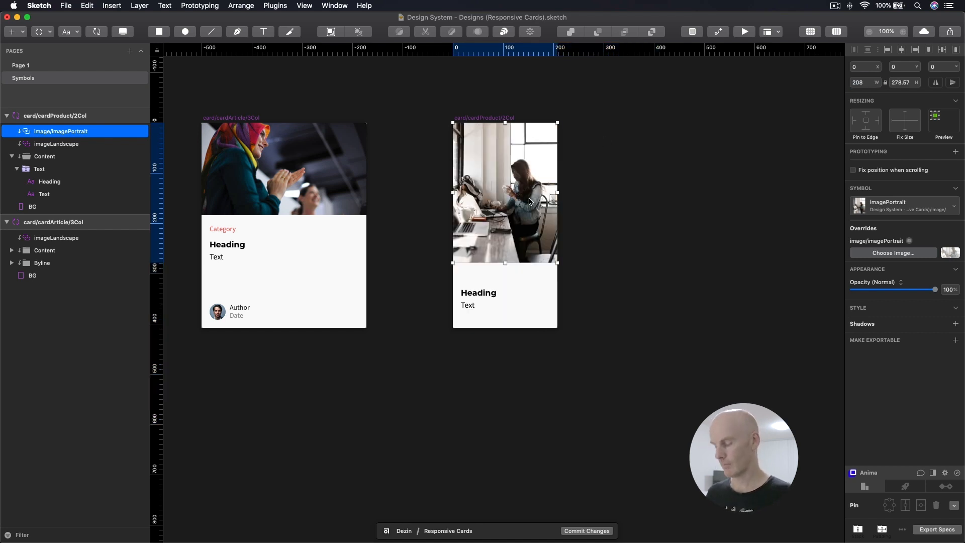
# Step: Show the grid on the product card and set it to 8 px blocks with thick lines every 8 blocks
pyautogui.hotkey('ctrl', 'g')
pyautogui.press('super+plus')
pyautogui.scroll(-2, 529, 197)
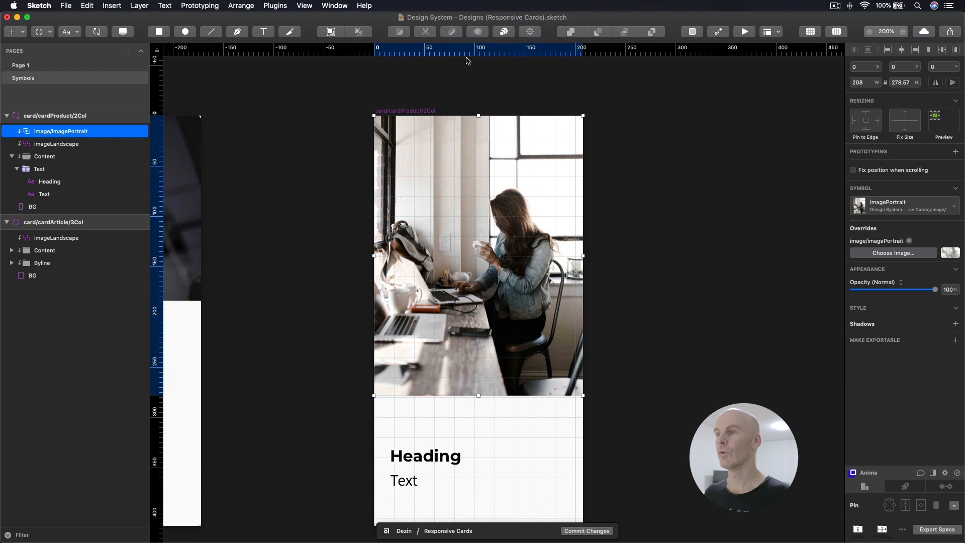
pyautogui.rightClick(464, 51)
pyautogui.click(520, 91)
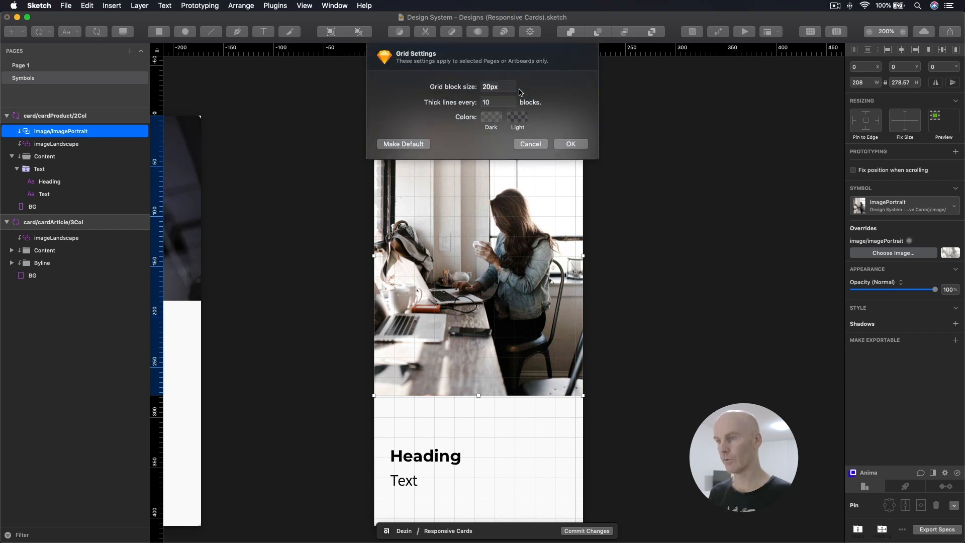
pyautogui.write('8')
pyautogui.press('Tab')
pyautogui.press('Return')
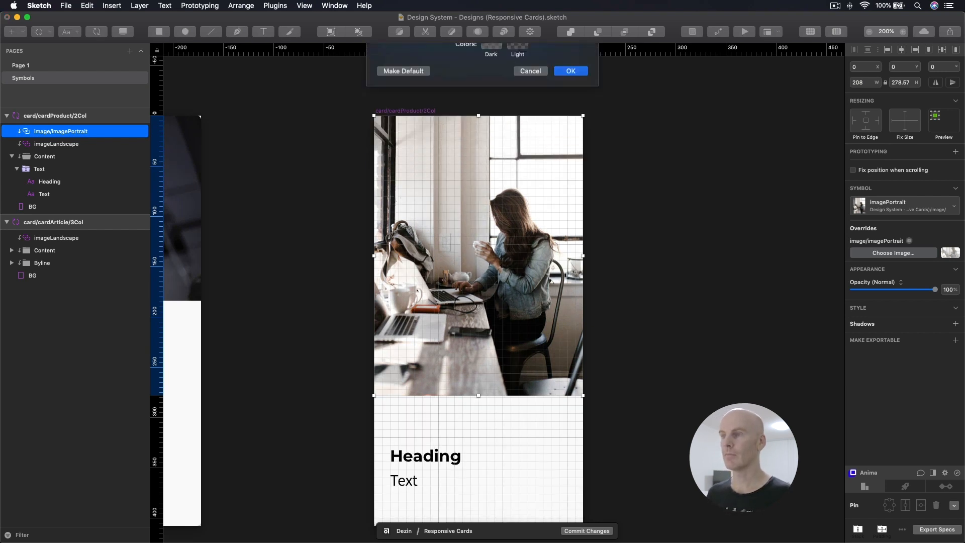
# Step: Set the height of the product card's portrait image to 280
pyautogui.click(643, 191)
pyautogui.moveTo(644, 231); pyautogui.dragTo(646, 149)
pyautogui.click(548, 201)
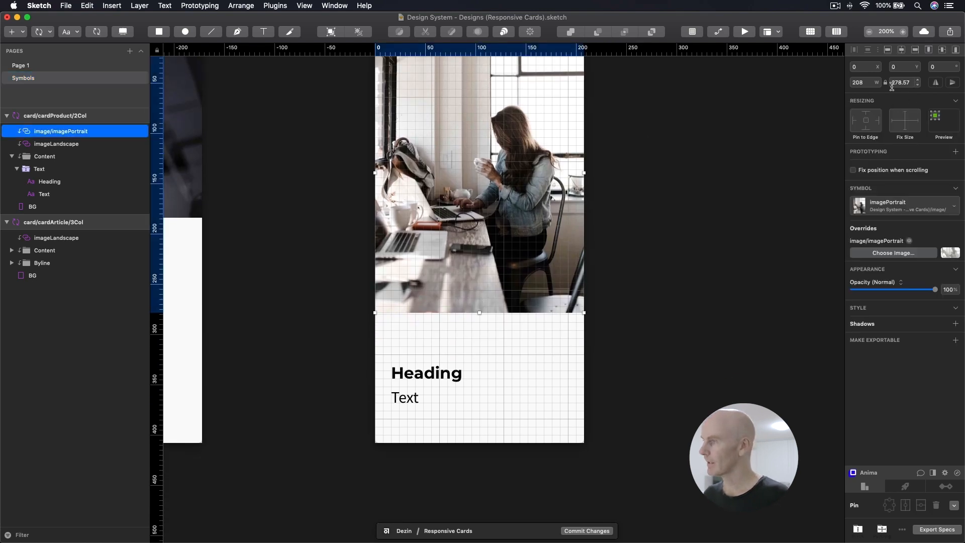
pyautogui.click(911, 81)
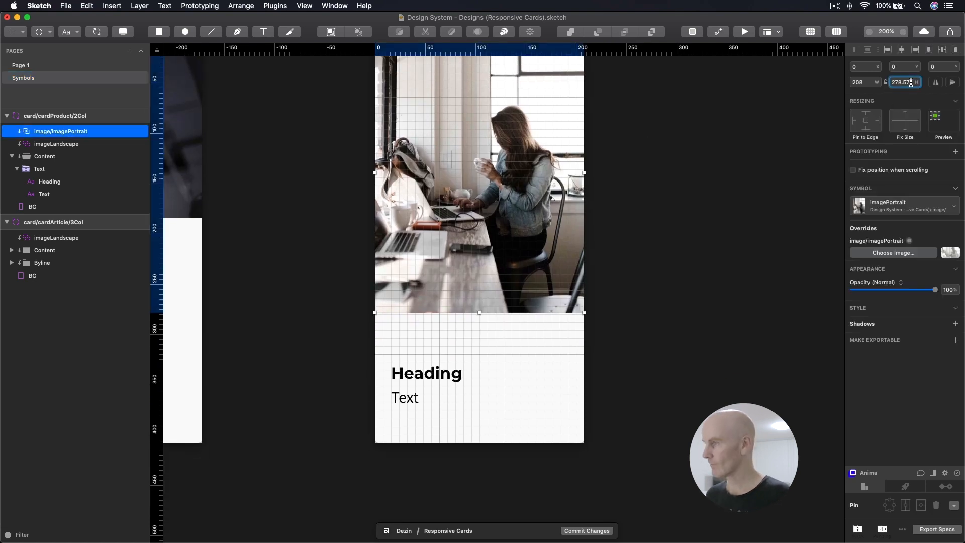
pyautogui.press('Return')
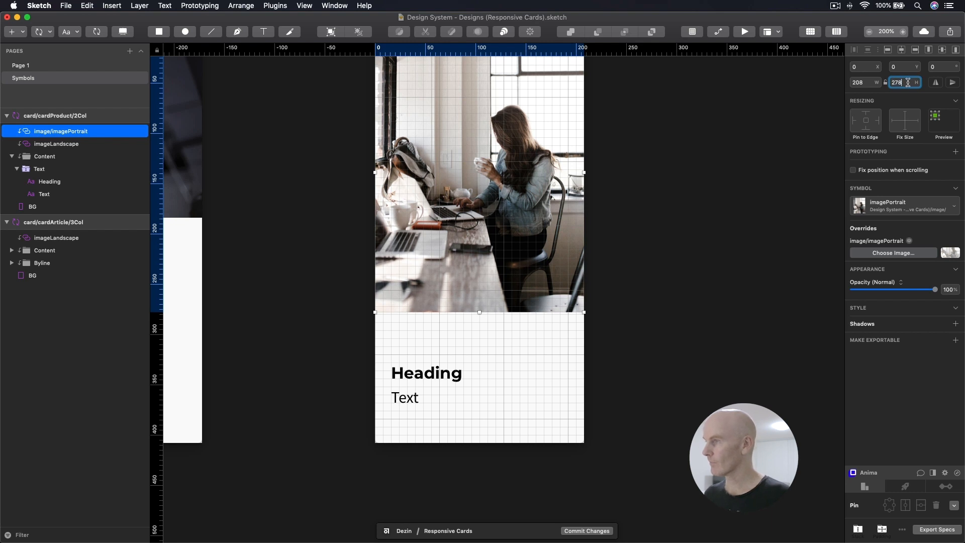
pyautogui.press('Up')
pyautogui.press('Up')
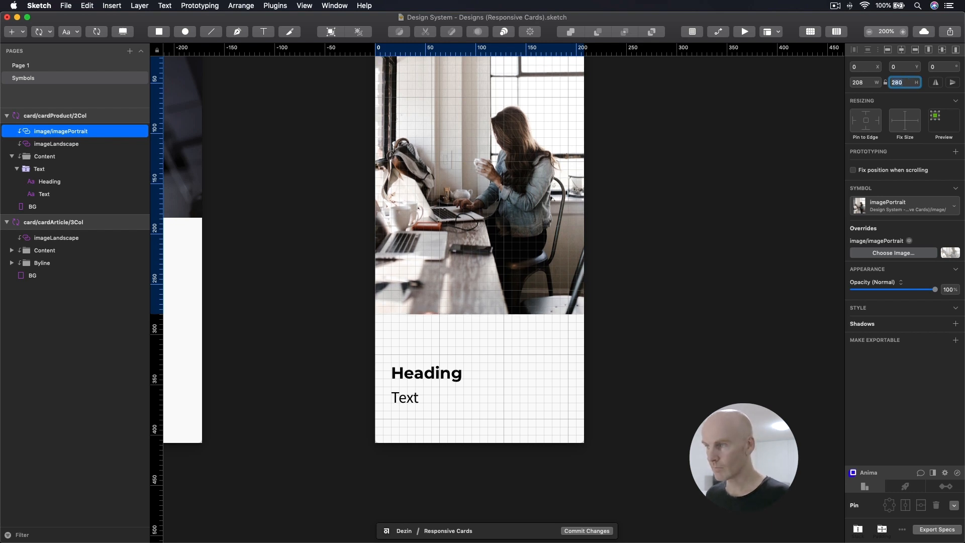
# Step: Move the product card's Heading and Text layers together up 32 px, closer to the image
pyautogui.click(621, 205)
pyautogui.click(539, 276)
pyautogui.moveTo(664, 122); pyautogui.dragTo(642, 182)
pyautogui.click(428, 431)
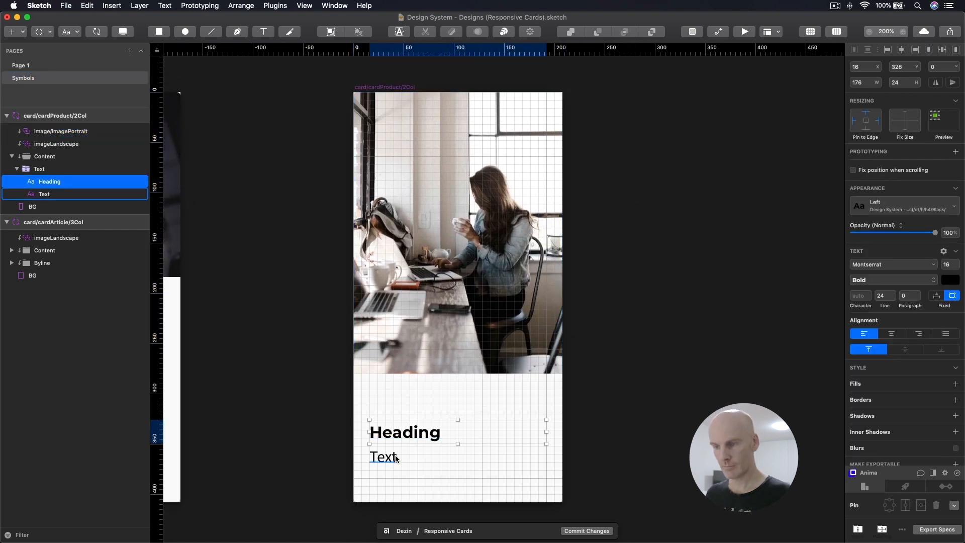
pyautogui.keyDown('shift'); pyautogui.click(396, 458); pyautogui.keyUp('shift')
pyautogui.hotkey('shift', 'Up')
pyautogui.hotkey('shift', 'Up')
pyautogui.hotkey('shift', 'Up')
pyautogui.hotkey('shift', 'Up')
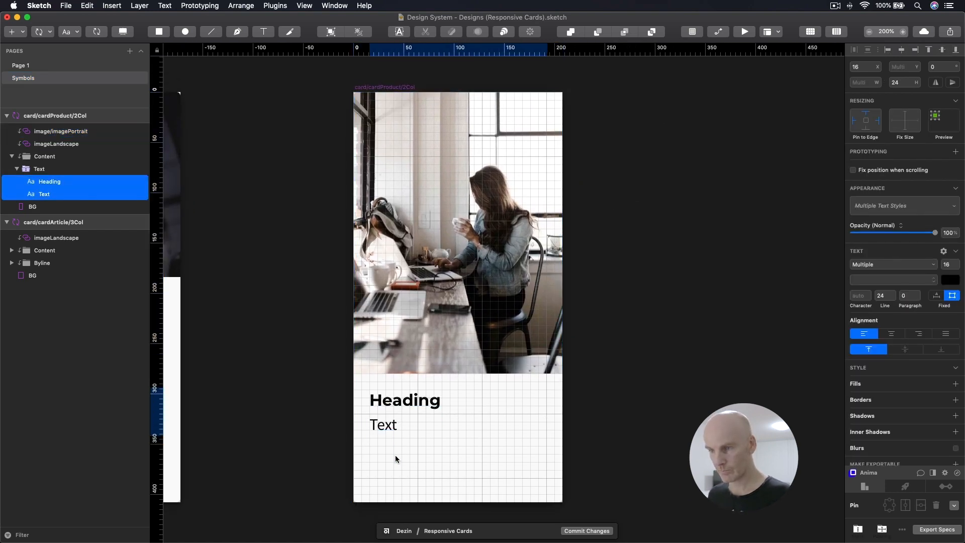
# Step: Apply the dt/h/h4/Black/Center text style to the product card's Heading
pyautogui.click(643, 271)
pyautogui.click(435, 397)
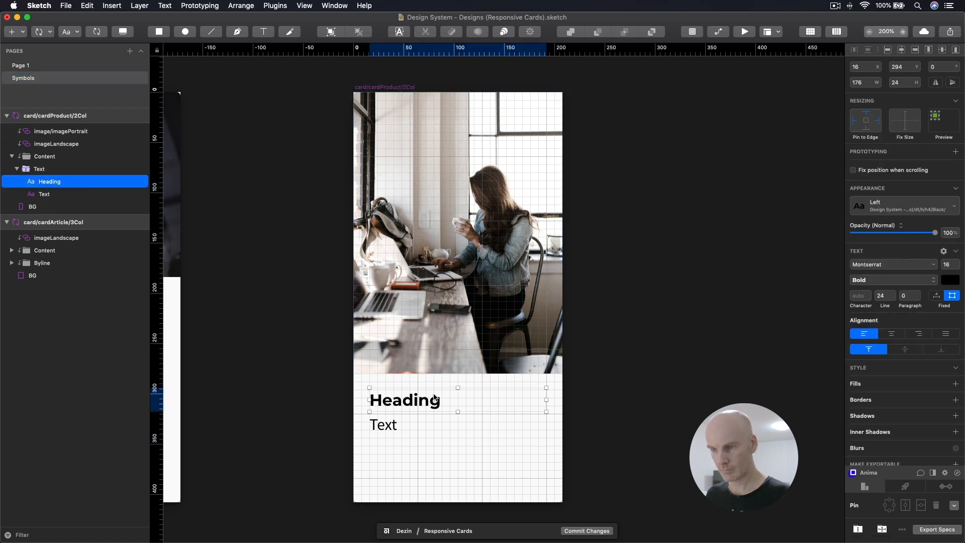
pyautogui.press('super+minus')
pyautogui.moveTo(659, 256); pyautogui.dragTo(676, 187)
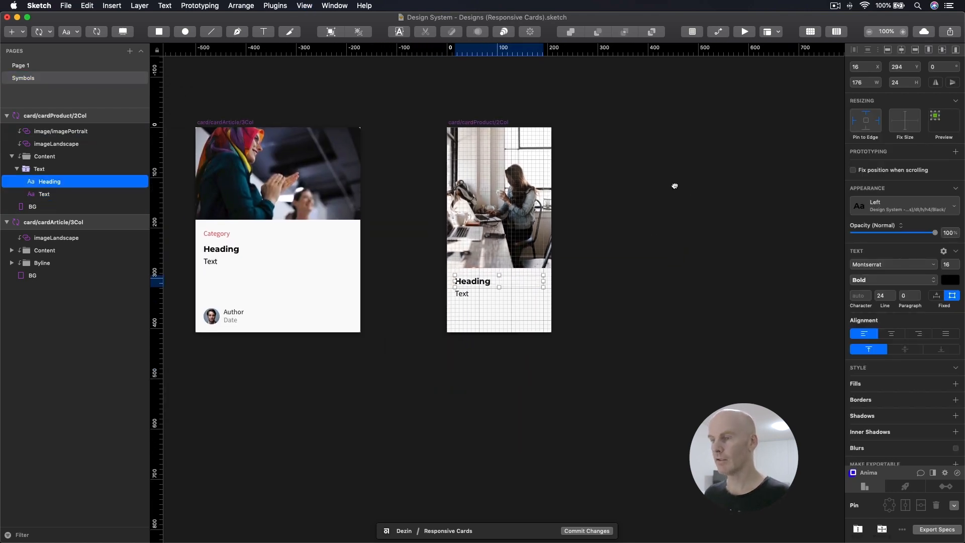
pyautogui.click(909, 208)
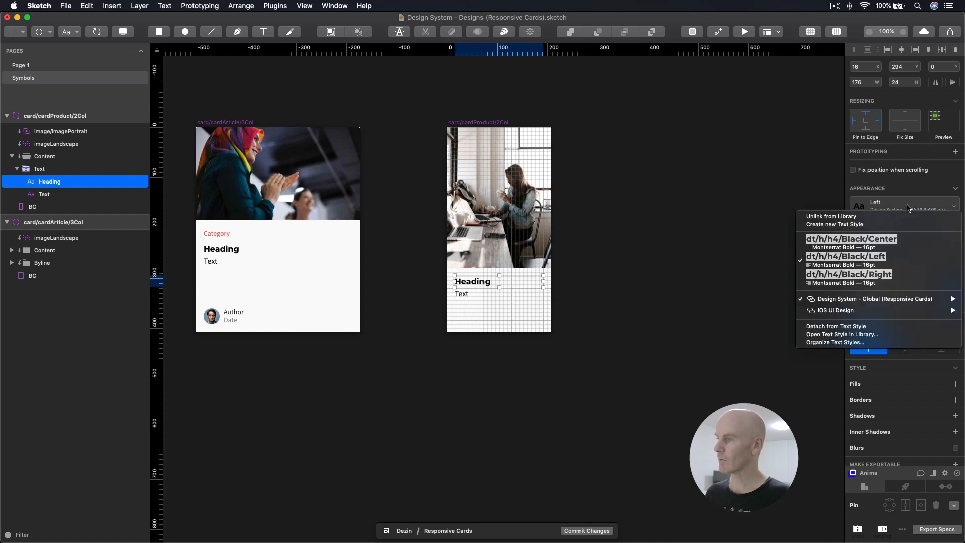
pyautogui.click(855, 240)
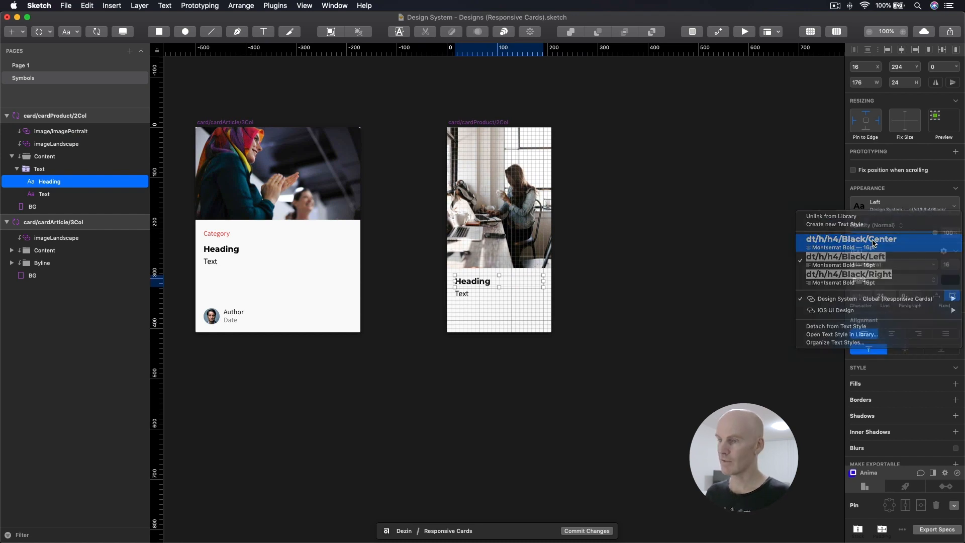
# Step: Apply the dt/p/p/Black/Center text style to the product card's Text layer
pyautogui.click(622, 274)
pyautogui.click(491, 291)
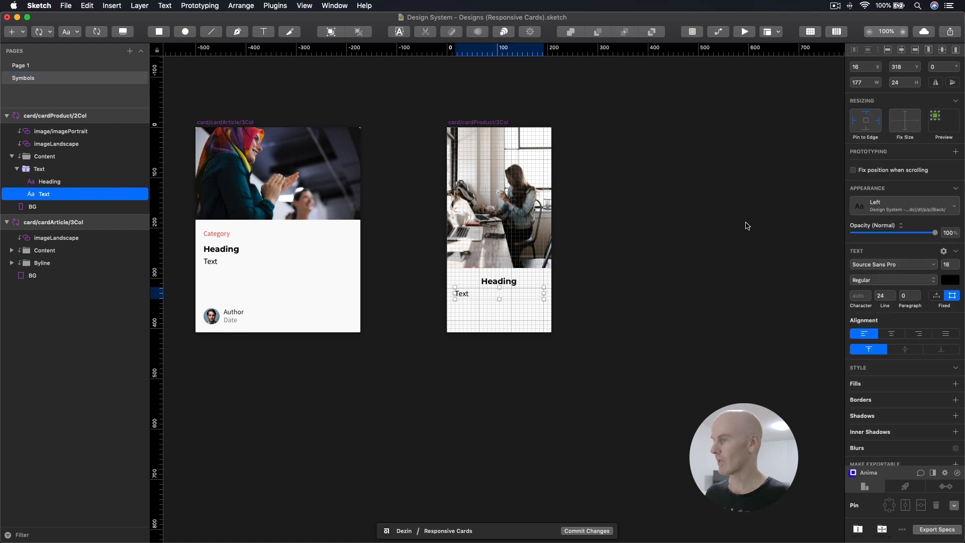
pyautogui.click(905, 206)
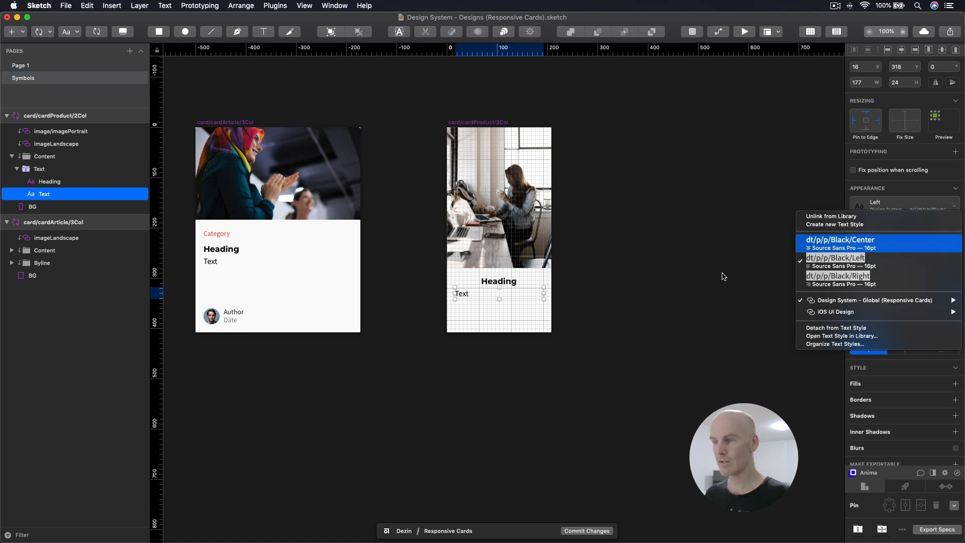
pyautogui.press('Return')
# Step: Draw an 8 by 8 px circle below the card's text and move its layer out of the Text stack, above the Content group
pyautogui.press('super+plus')
pyautogui.moveTo(576, 301); pyautogui.dragTo(512, 283)
pyautogui.click(466, 262)
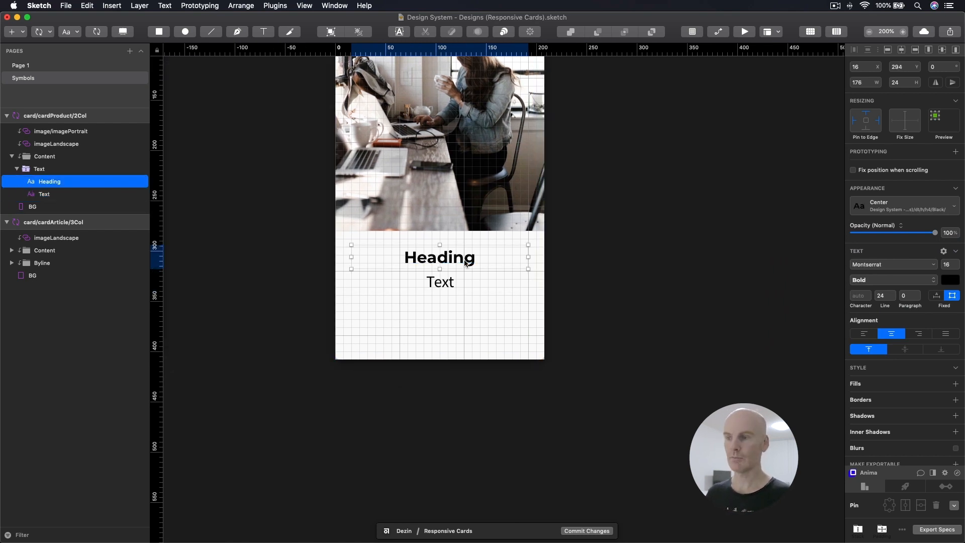
pyautogui.press('Tab')
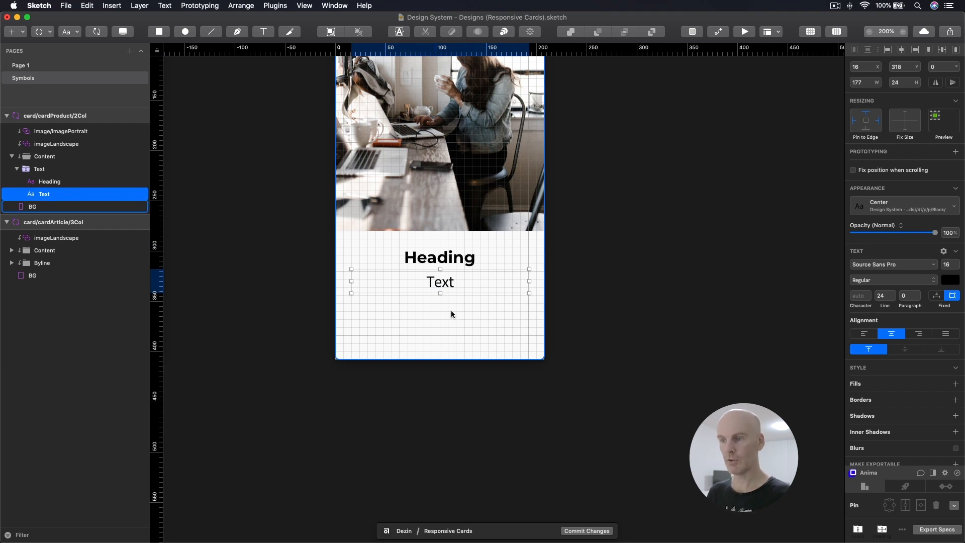
pyautogui.press('o')
pyautogui.moveTo(417, 320); pyautogui.dragTo(425, 328)
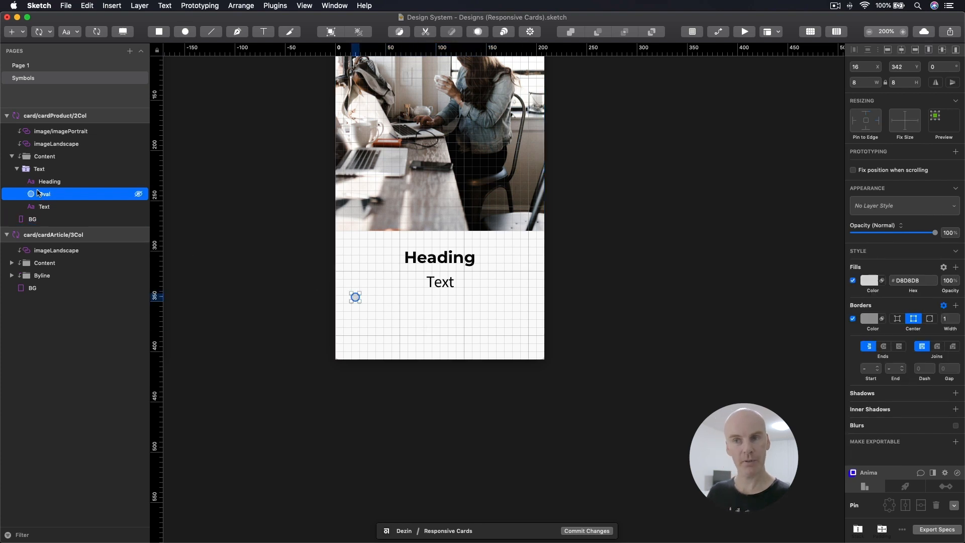
pyautogui.moveTo(40, 196); pyautogui.dragTo(21, 154)
pyautogui.click(18, 182)
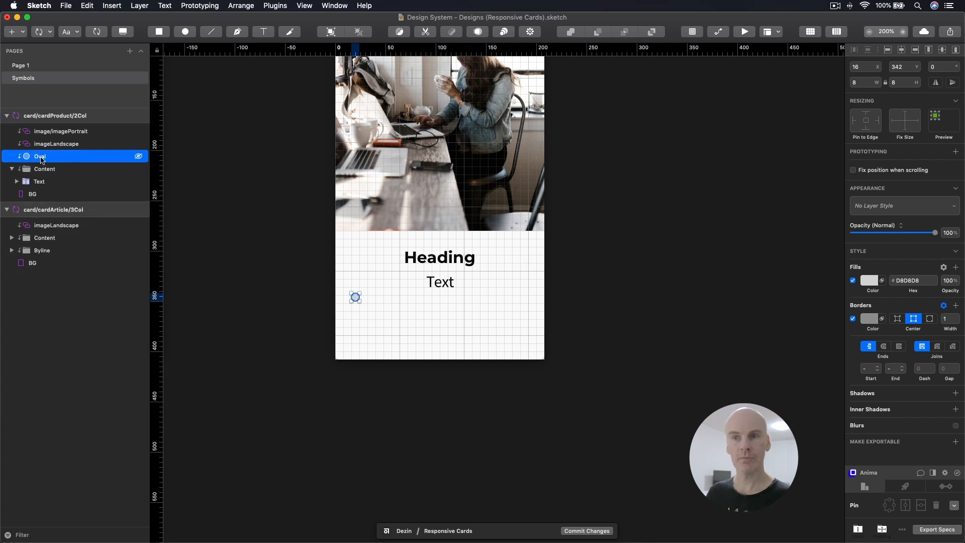
# Step: Delete the imageLandscape layer from the product card symbol
pyautogui.click(73, 132)
pyautogui.click(71, 145)
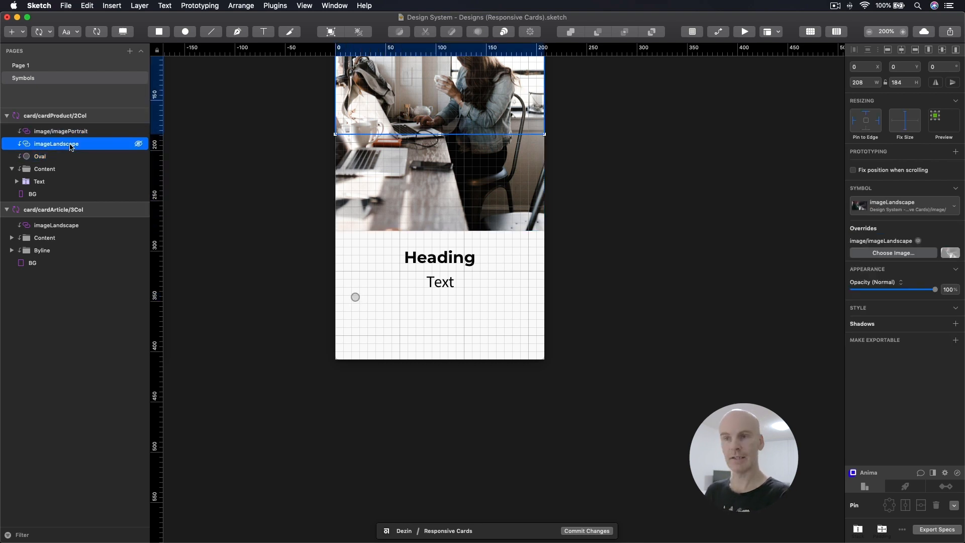
pyautogui.press('Delete')
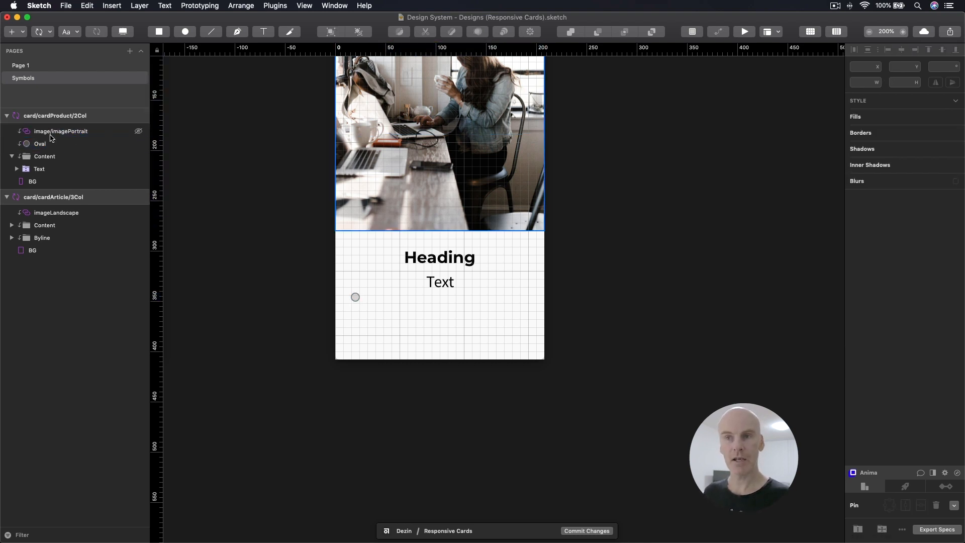
# Step: Rename the image/imagePortrait layer to imagePortrait
pyautogui.click(49, 133)
pyautogui.doubleClick(49, 132)
pyautogui.click(52, 135)
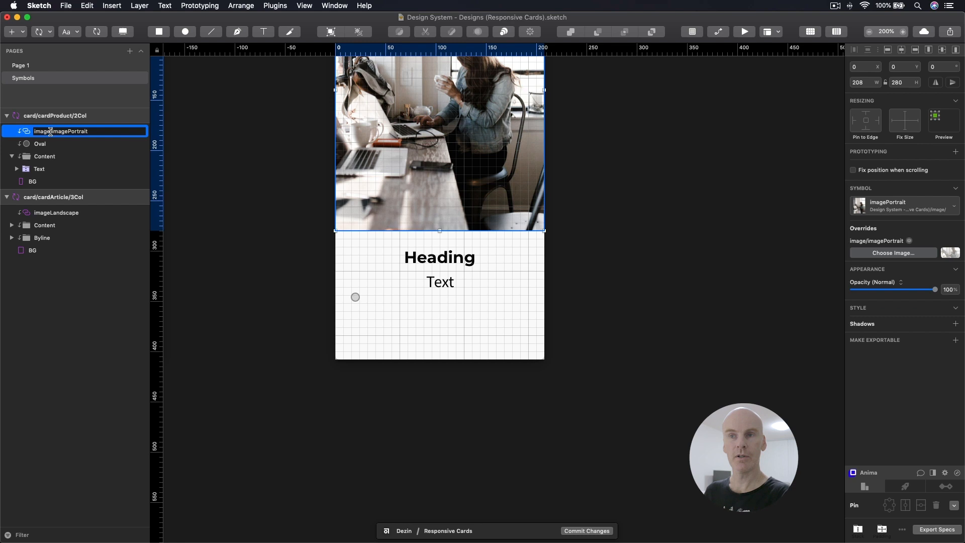
pyautogui.press('BackSpace')
pyautogui.press('BackSpace')
pyautogui.press('BackSpace')
pyautogui.press('BackSpace')
pyautogui.press('BackSpace')
pyautogui.press('BackSpace')
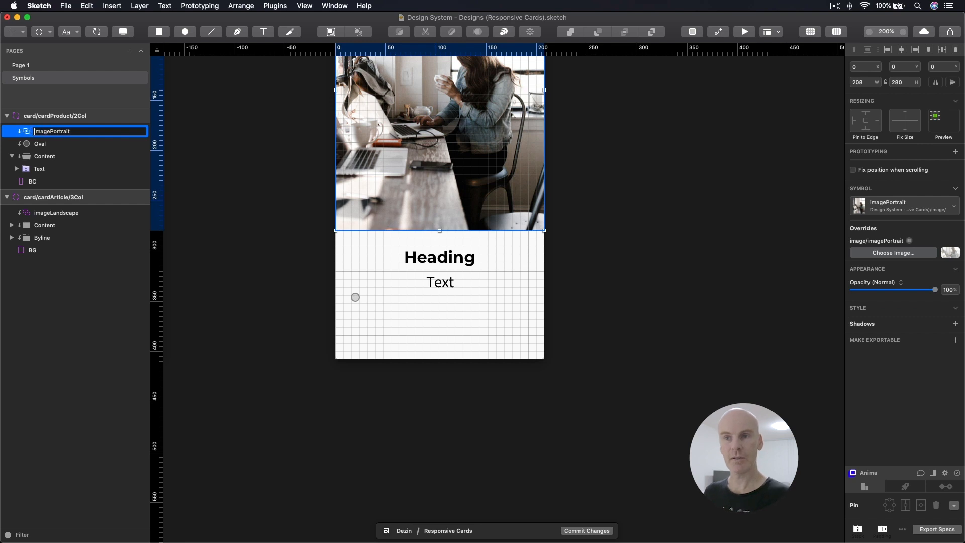
# Step: Group the small circle on its own and name the group Colours
pyautogui.click(356, 296)
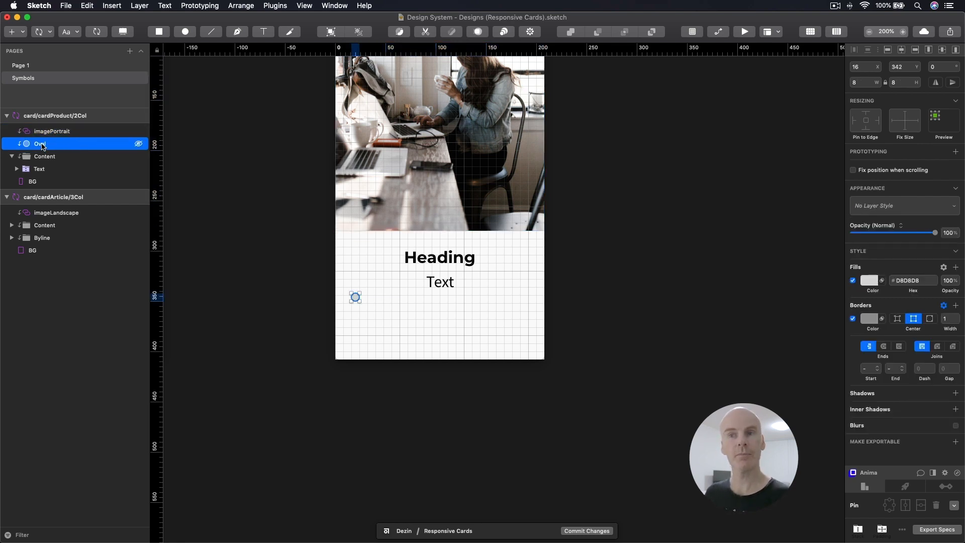
pyautogui.press('super+g')
pyautogui.doubleClick(52, 144)
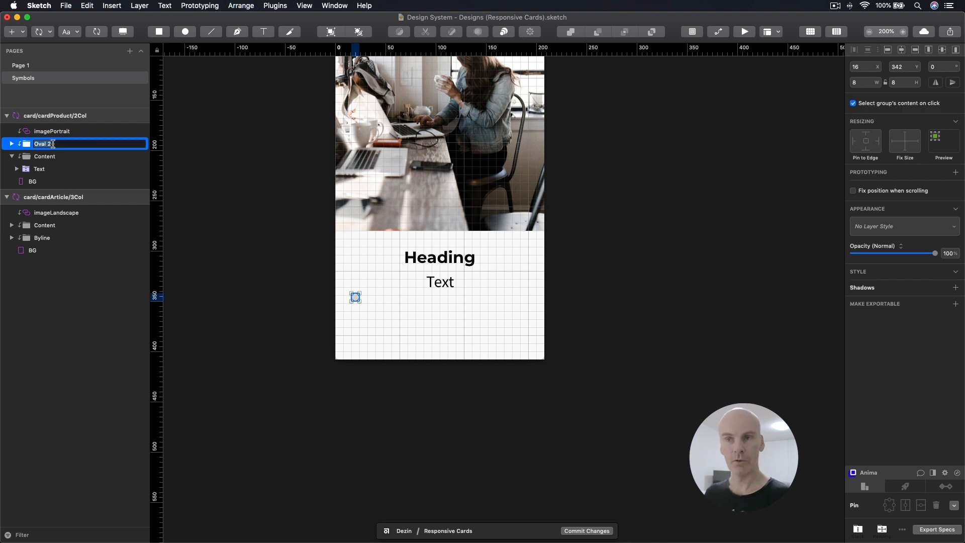
pyautogui.write('Colours')
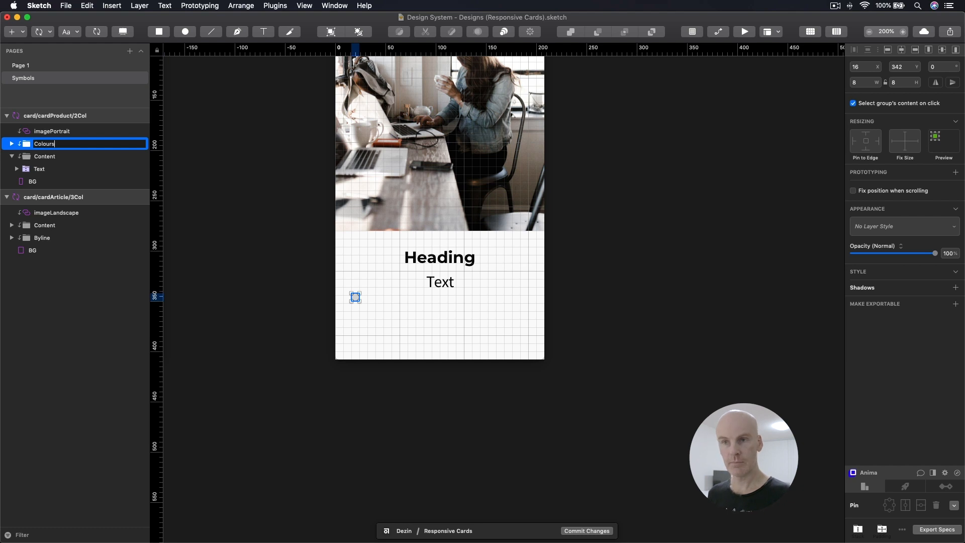
pyautogui.press('Return')
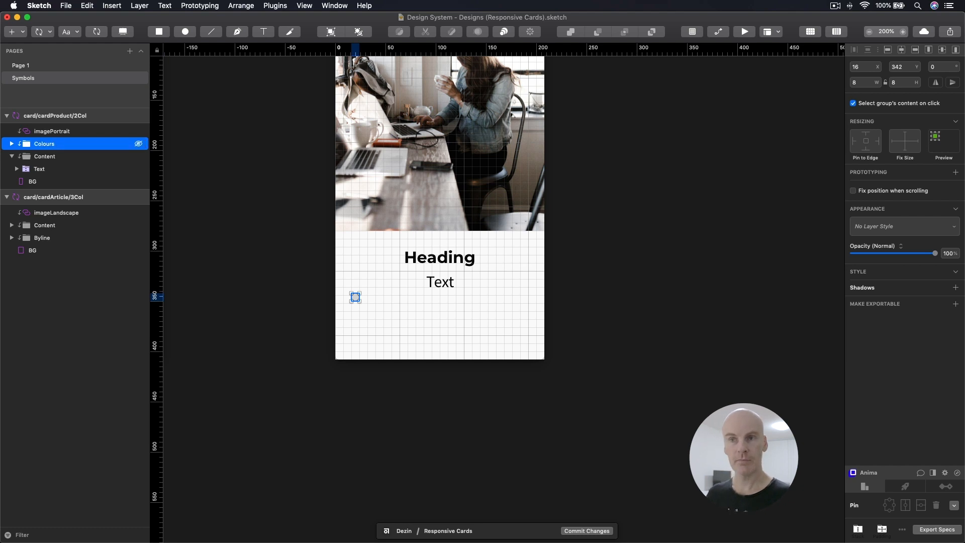
# Step: Reorder the Colours group so it sits below the Content group in the product card
pyautogui.click(14, 158)
pyautogui.moveTo(40, 143); pyautogui.dragTo(27, 164)
pyautogui.click(11, 156)
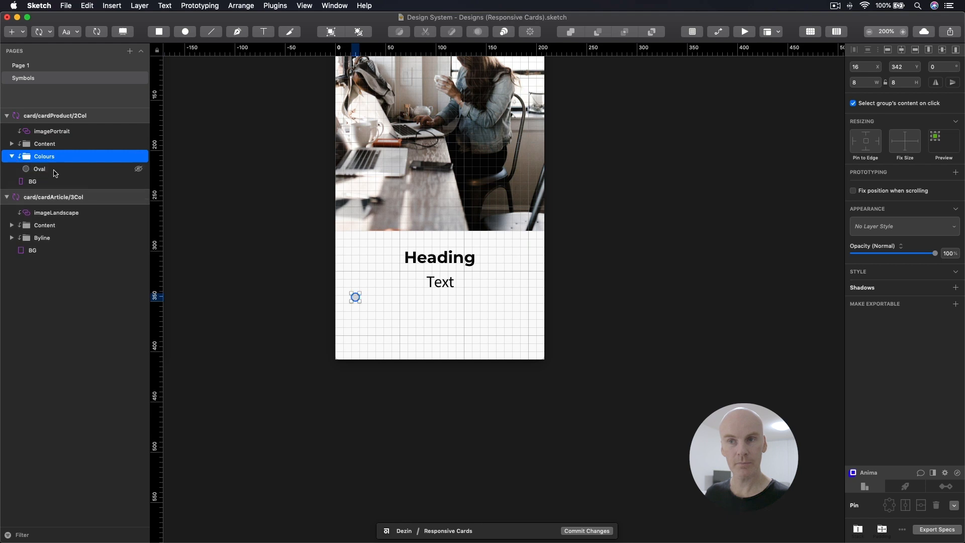
# Step: Move the circle in the Colours group to X 88, Y 376 near the card's bottom centre
pyautogui.click(52, 171)
pyautogui.moveTo(356, 297); pyautogui.dragTo(429, 333)
pyautogui.press('super+plus')
pyautogui.moveTo(551, 333); pyautogui.dragTo(444, 348)
pyautogui.moveTo(396, 314); pyautogui.dragTo(396, 314)
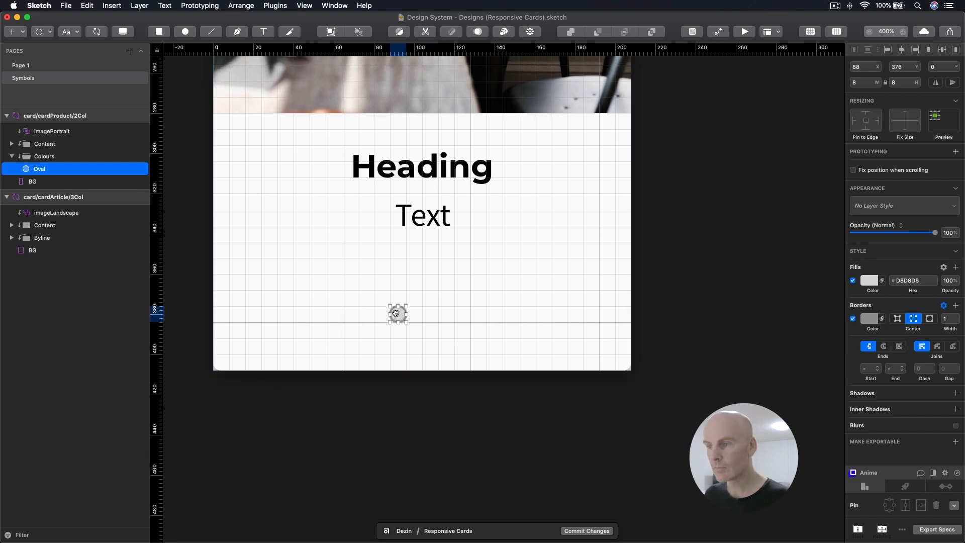
# Step: Apply the colourBlack layer style from the Design System - Global (Responsive Cards) library to the circle
pyautogui.click(878, 207)
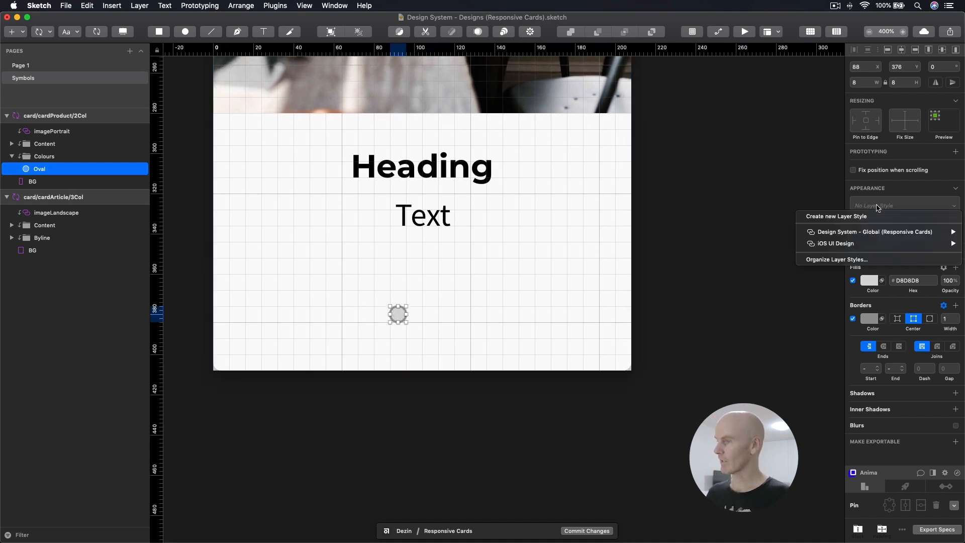
pyautogui.moveTo(839, 235)
pyautogui.moveTo(771, 235)
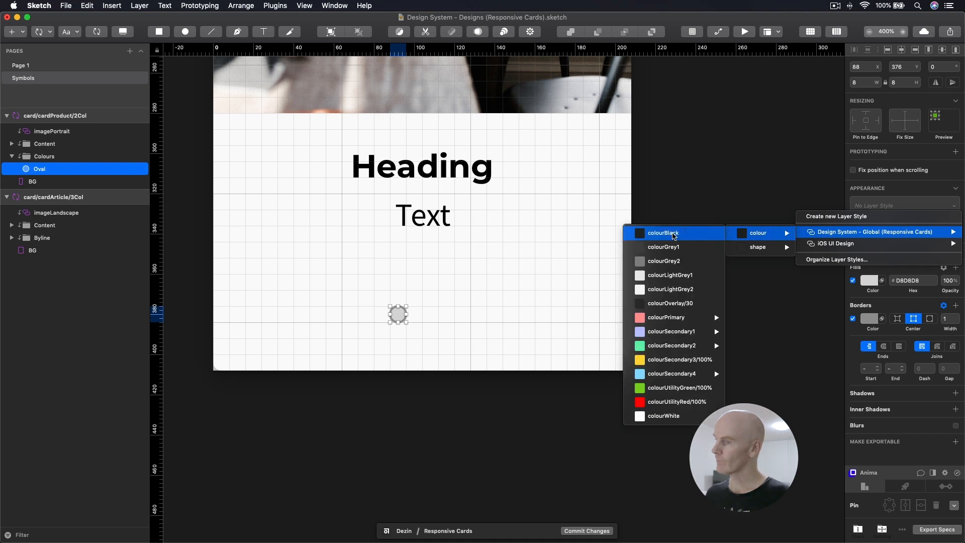
pyautogui.click(674, 237)
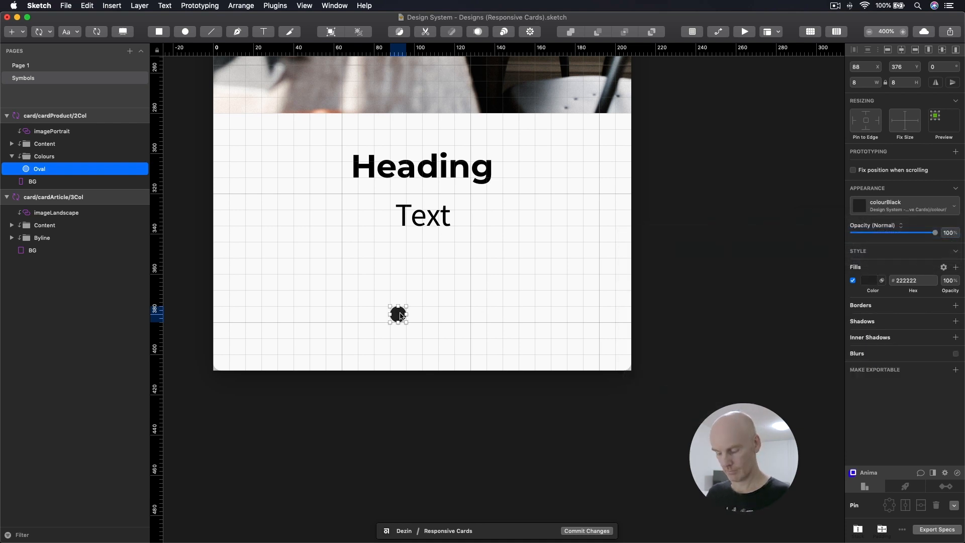
# Step: Duplicate the black circle and place the copy beside it at X 100, Y 376
pyautogui.press('super+d')
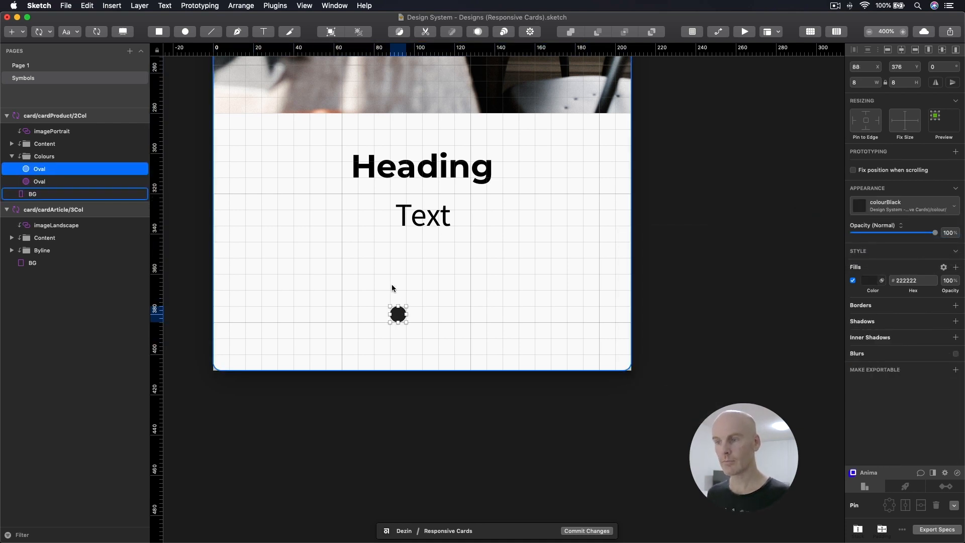
pyautogui.press('Right')
pyautogui.press('Right')
pyautogui.press('Right')
pyautogui.press('Right')
pyautogui.press('Right')
pyautogui.press('Right')
pyautogui.press('Right')
pyautogui.press('Right')
pyautogui.press('Right')
pyautogui.press('Right')
pyautogui.press('Right')
pyautogui.press('Right')
pyautogui.press('Right')
pyautogui.press('Right')
pyautogui.press('Right')
pyautogui.press('Right')
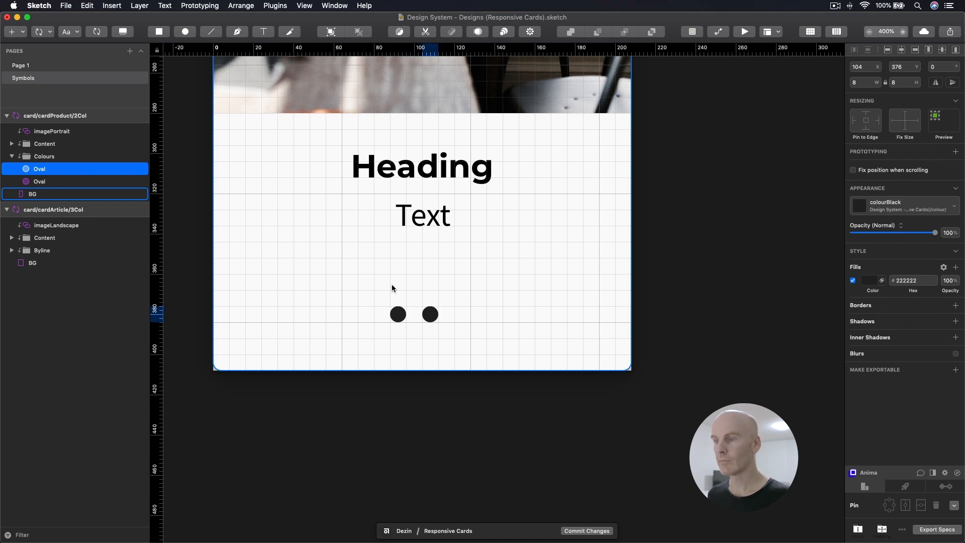
pyautogui.moveTo(426, 314); pyautogui.dragTo(419, 315)
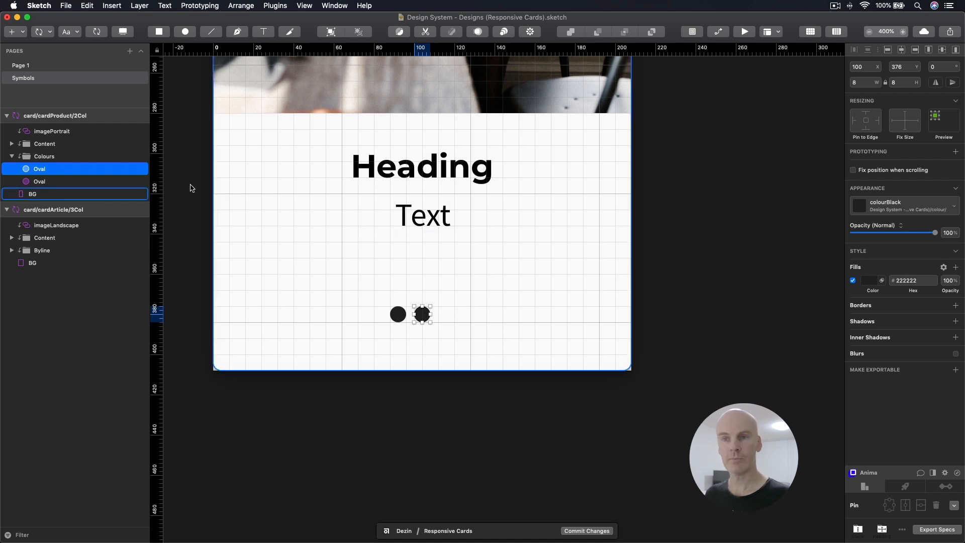
# Step: Apply the colourGrey2 layer style to the duplicated circle in the Colours group
pyautogui.click(900, 207)
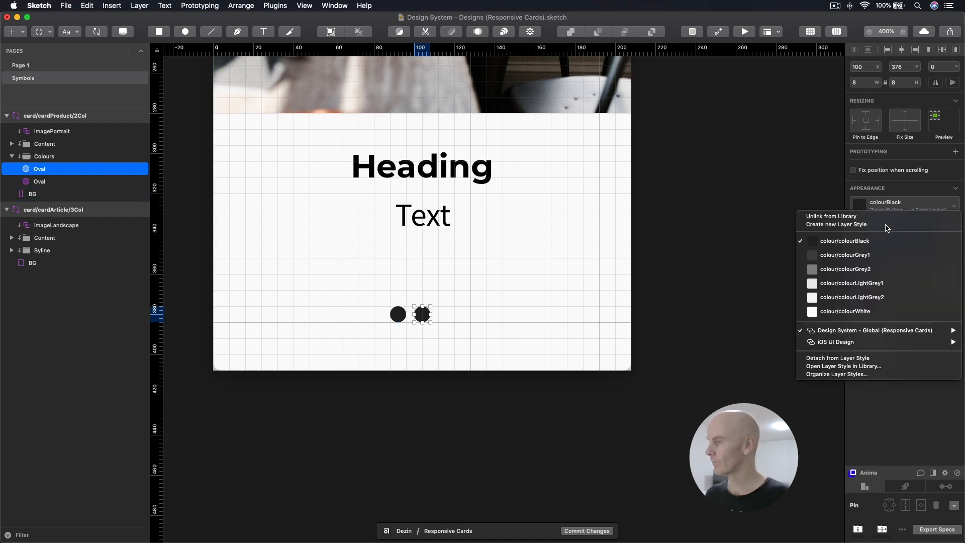
pyautogui.click(827, 270)
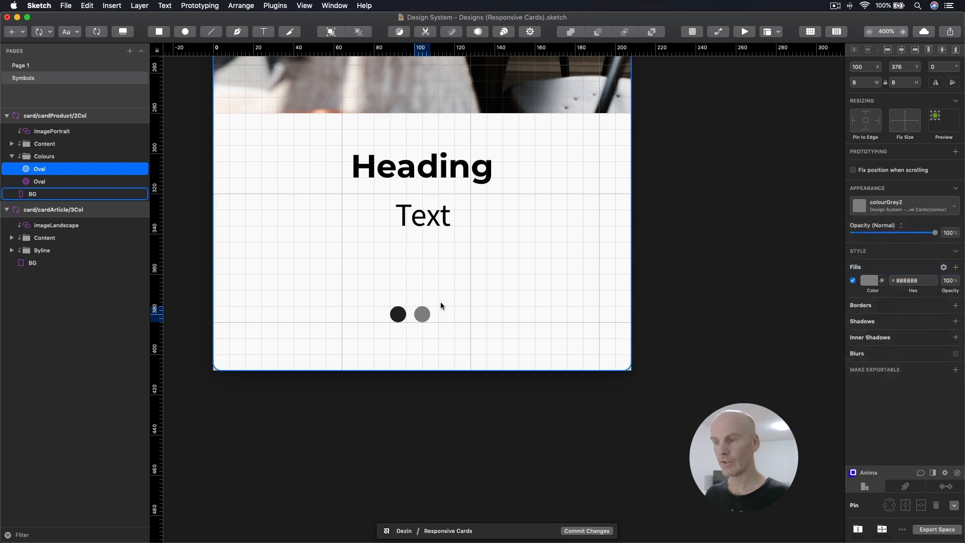
pyautogui.keyDown('shift'); pyautogui.click(398, 314); pyautogui.keyUp('shift')
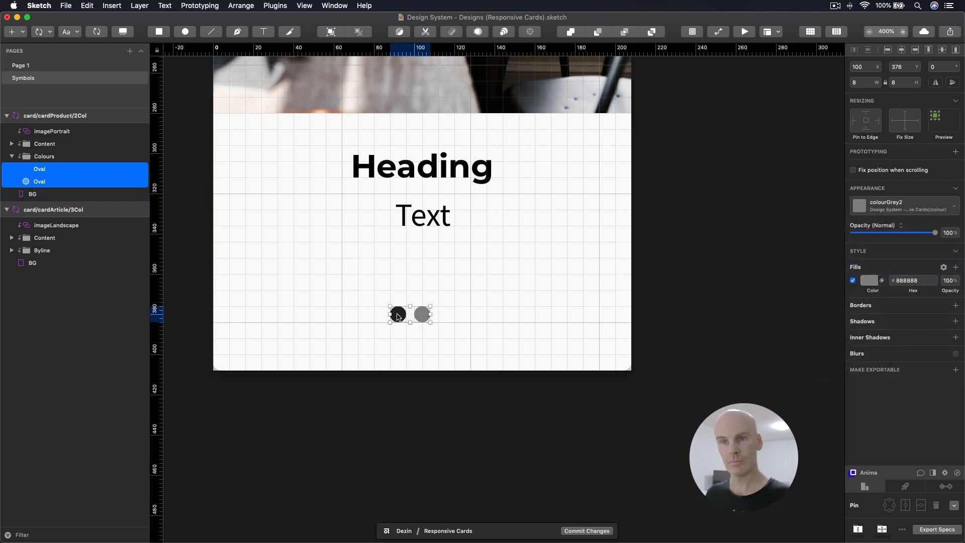
pyautogui.click(468, 310)
# Step: Reorder the black circle's layer so it sits above the grey circle in the Colours group
pyautogui.click(422, 314)
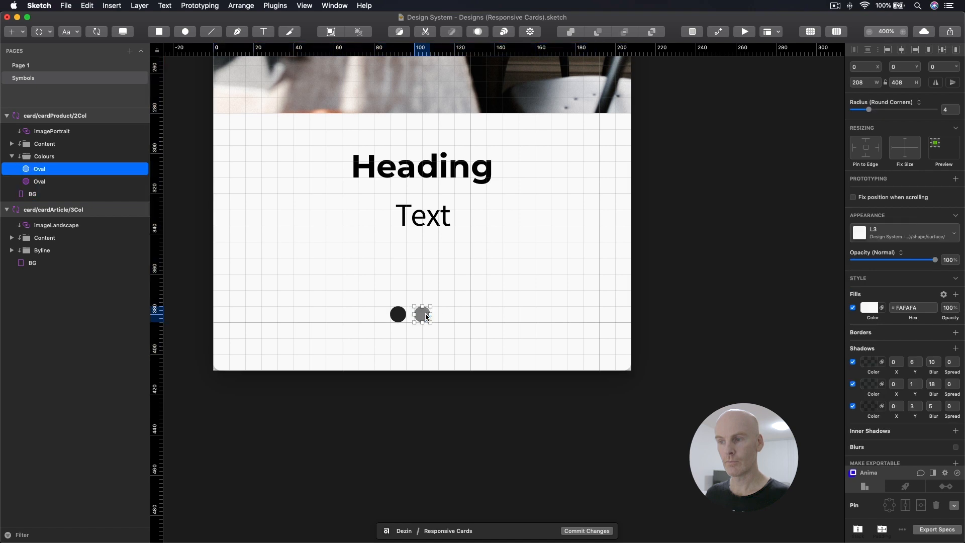
pyautogui.click(398, 314)
pyautogui.moveTo(45, 182); pyautogui.dragTo(49, 171)
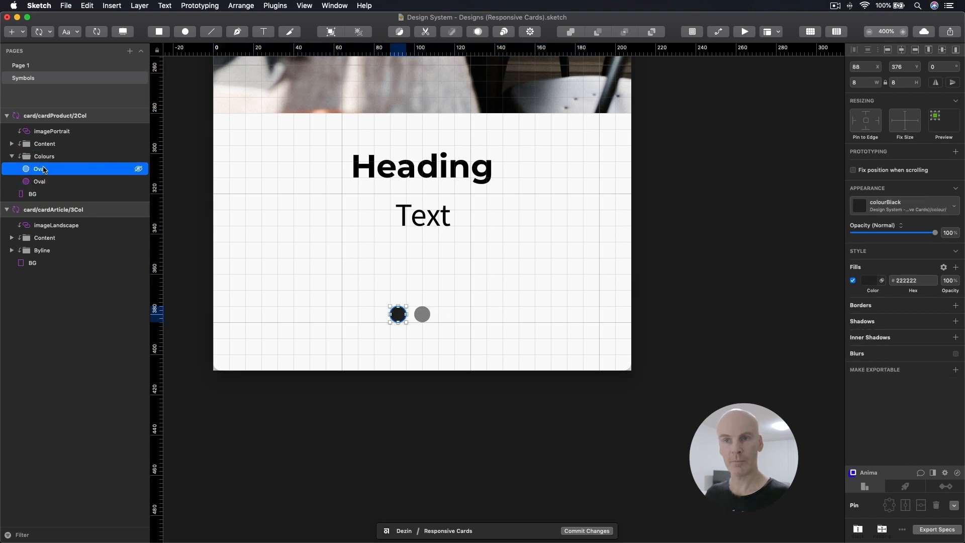
# Step: Rename the black circle's layer as Colour 1
pyautogui.doubleClick(44, 169)
pyautogui.write('Coloiu')
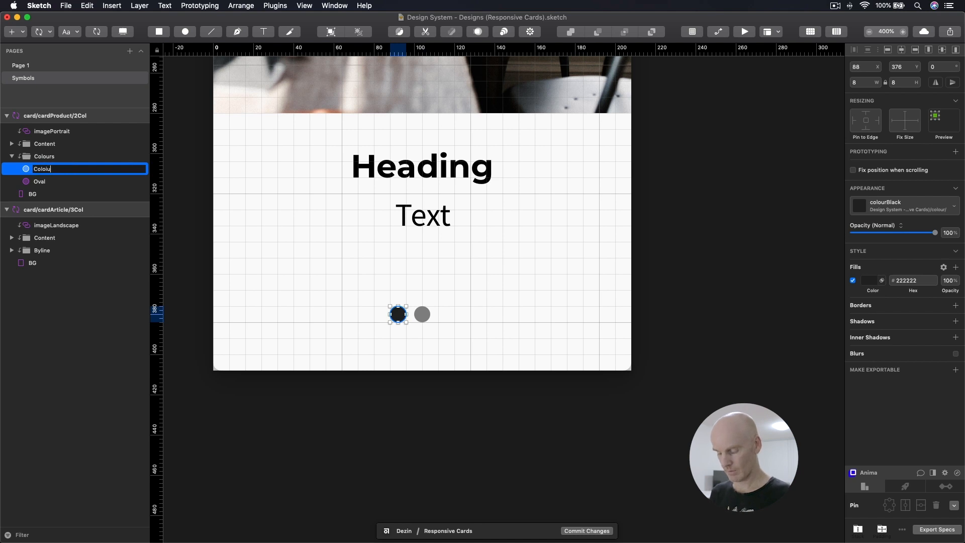
pyautogui.write('r 1')
pyautogui.press('Return')
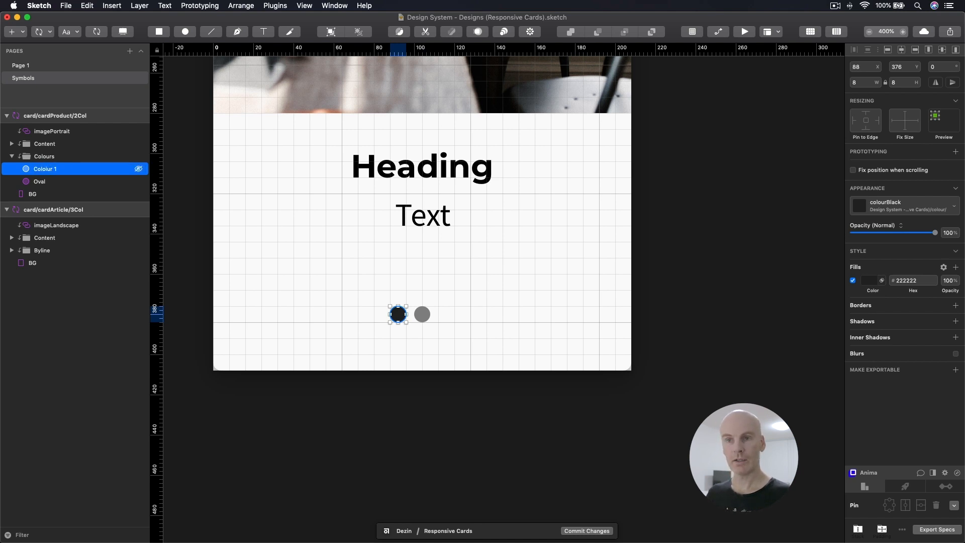
pyautogui.doubleClick(47, 169)
pyautogui.click(47, 169)
pyautogui.press('BackSpace')
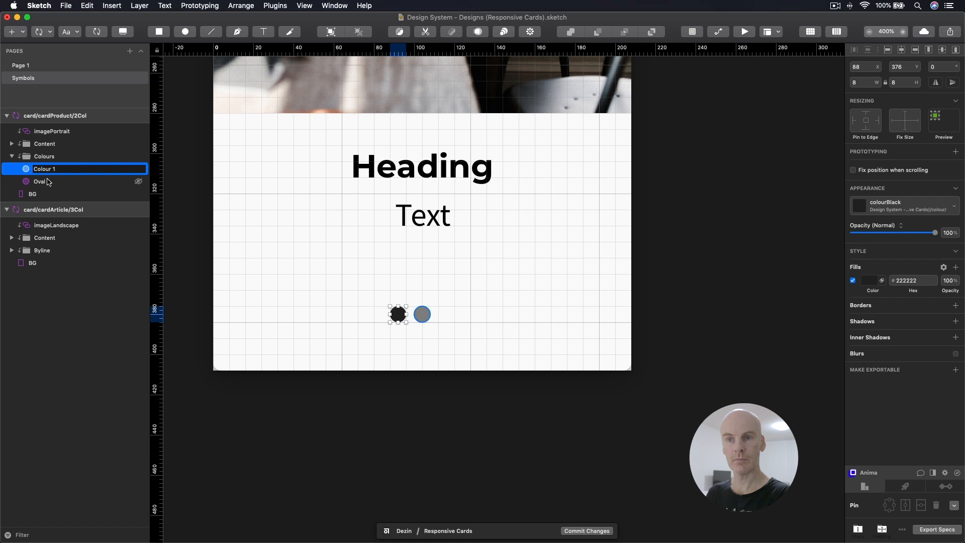
# Step: Rename the grey circle's layer as Colour 2
pyautogui.click(47, 182)
pyautogui.doubleClick(65, 181)
pyautogui.write('Colour 2')
pyautogui.press('Return')
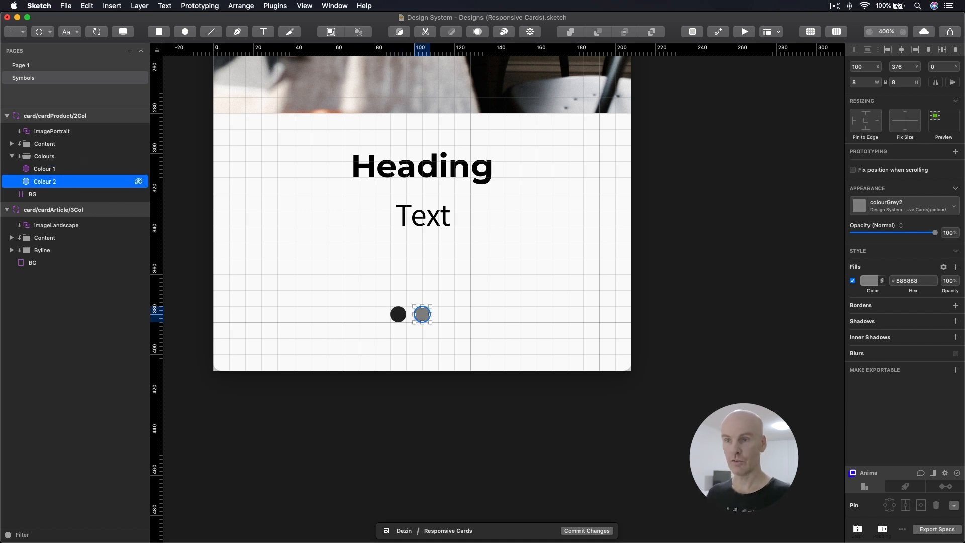
# Step: Centre the Colours group horizontally in the product card
pyautogui.click(498, 320)
pyautogui.click(422, 317)
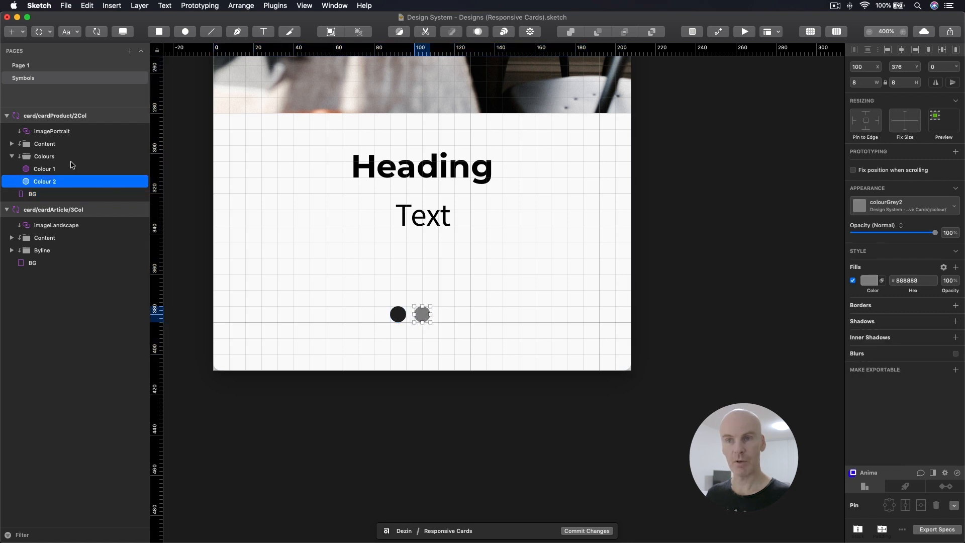
pyautogui.click(48, 159)
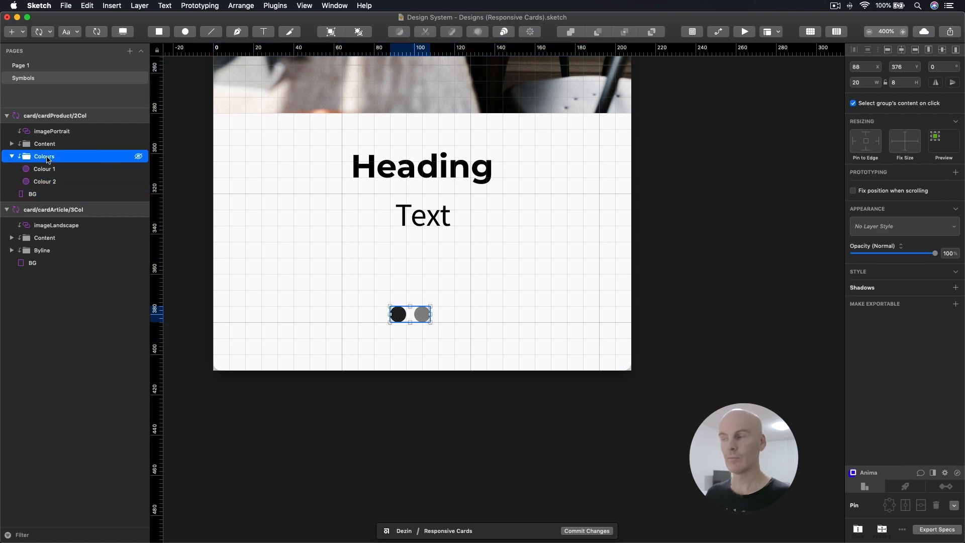
pyautogui.click(903, 50)
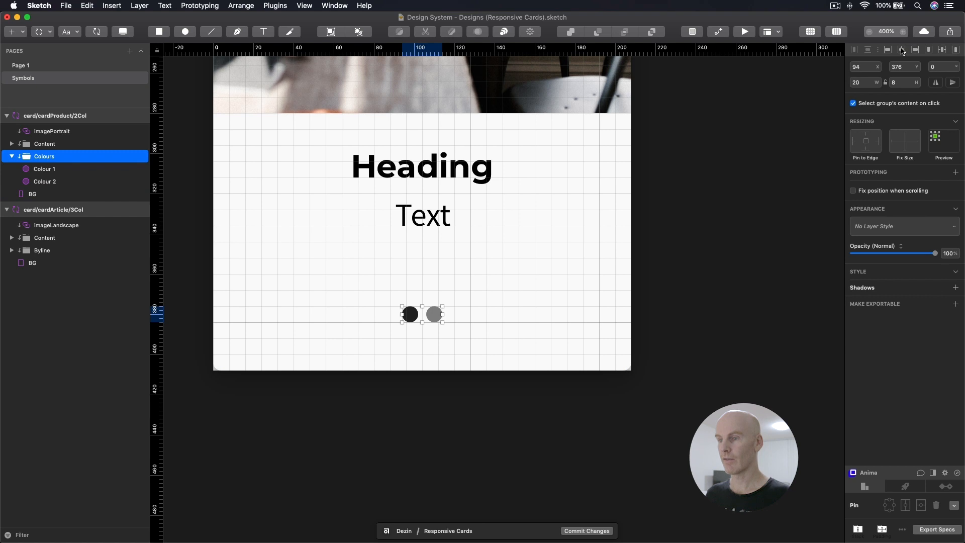
pyautogui.click(478, 292)
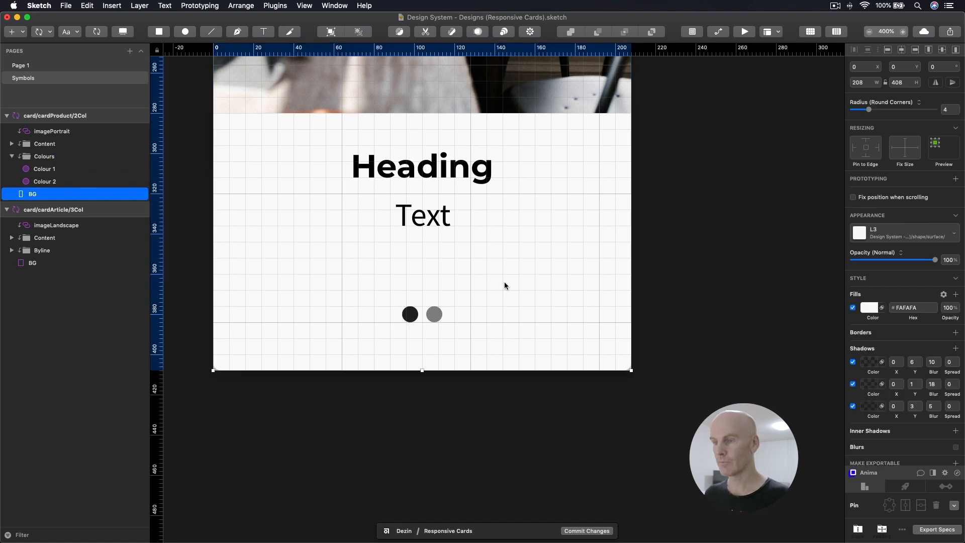
# Step: Spread the two dots evenly apart, placing Colour 1 at X 92 and Colour 2 at X 108, and check the gap between them
pyautogui.click(409, 315)
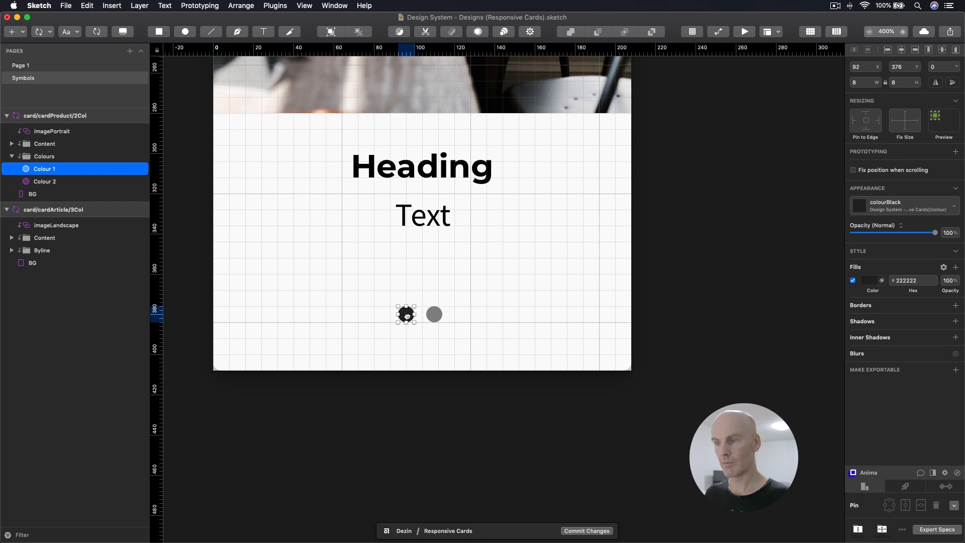
pyautogui.click(434, 314)
pyautogui.moveTo(434, 314); pyautogui.dragTo(439, 316)
pyautogui.click(490, 322)
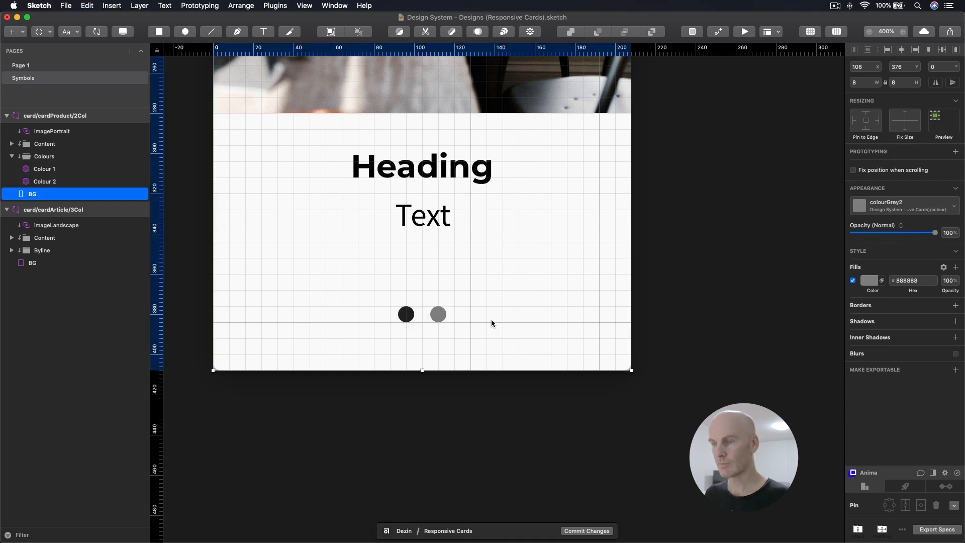
pyautogui.click(408, 317)
pyautogui.click(438, 316)
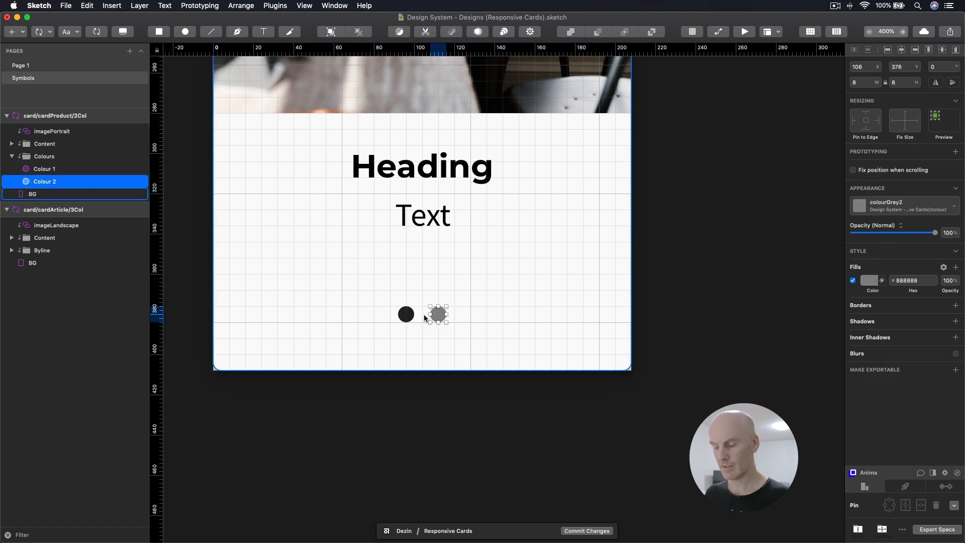
pyautogui.press('alt')
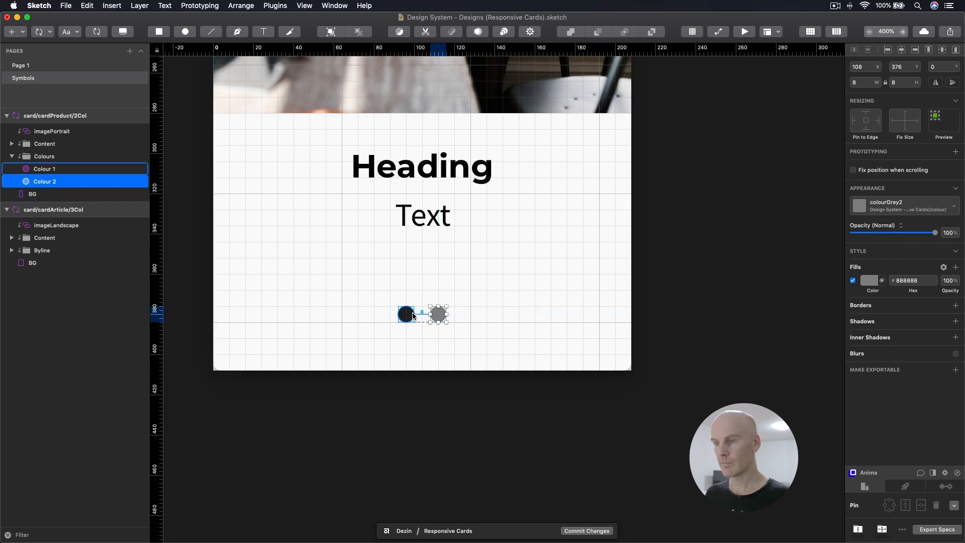
pyautogui.click(475, 311)
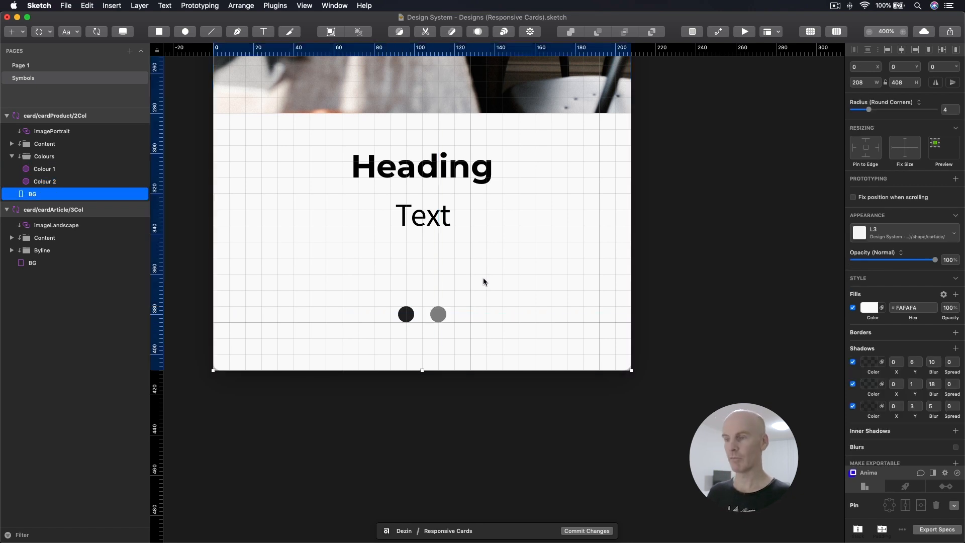
# Step: Hide the grid on the product card symbol
pyautogui.hotkey('ctrl', 'g')
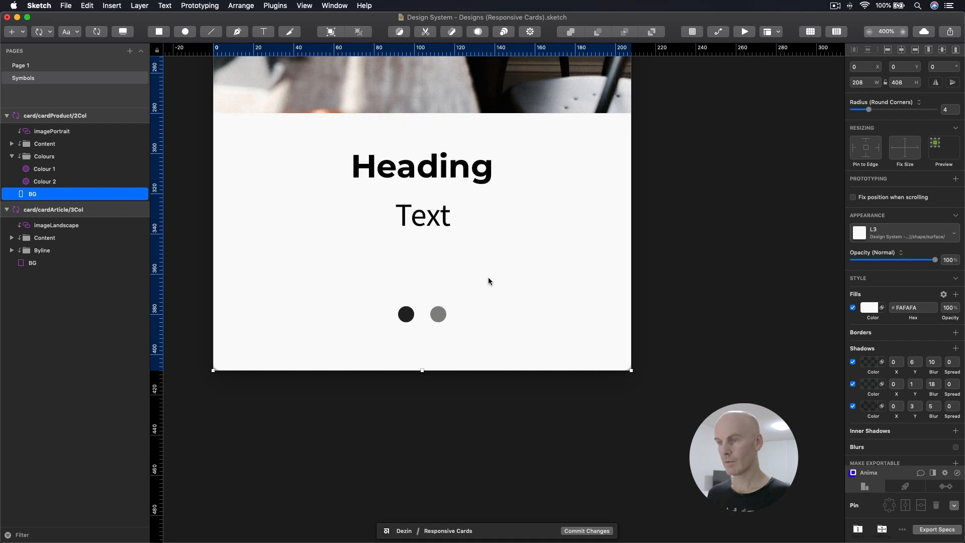
pyautogui.press('super+minus')
pyautogui.moveTo(632, 205); pyautogui.dragTo(595, 266)
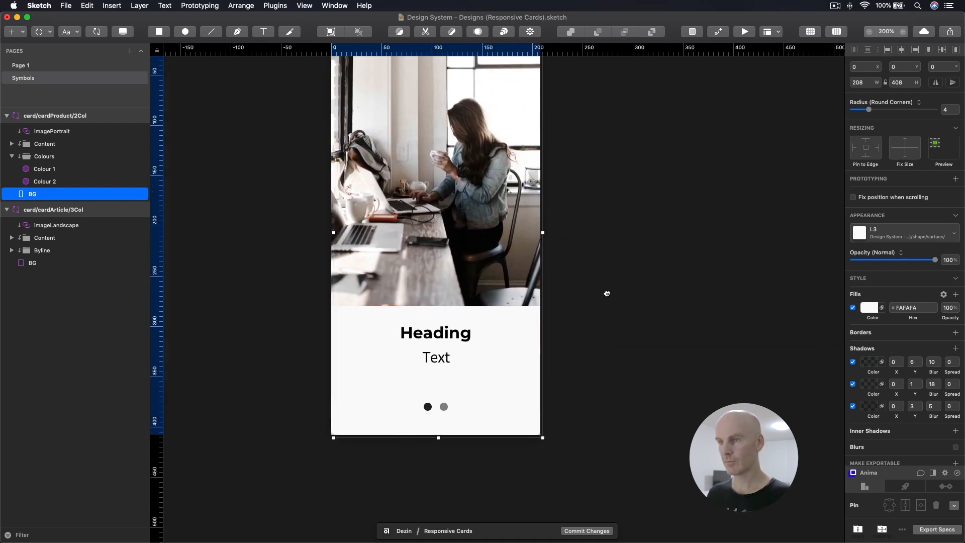
pyautogui.press('super+minus')
# Step: Pin the Colours group to the card's bottom edge and fix its size for resizing
pyautogui.click(48, 180)
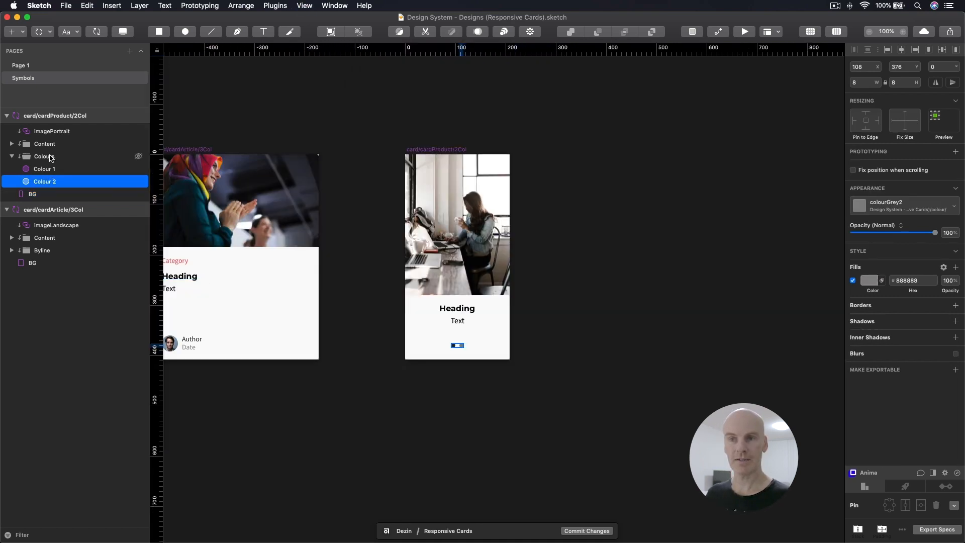
pyautogui.click(52, 157)
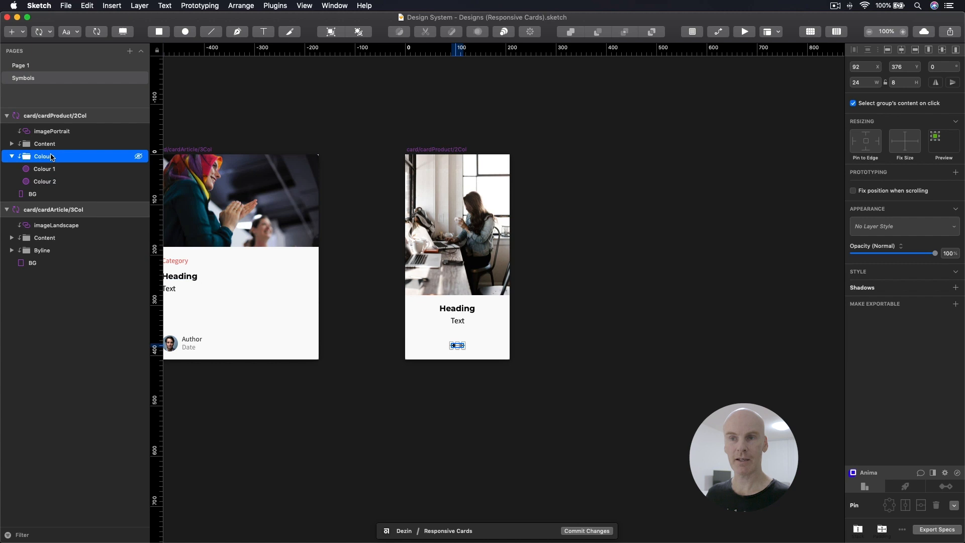
pyautogui.click(867, 151)
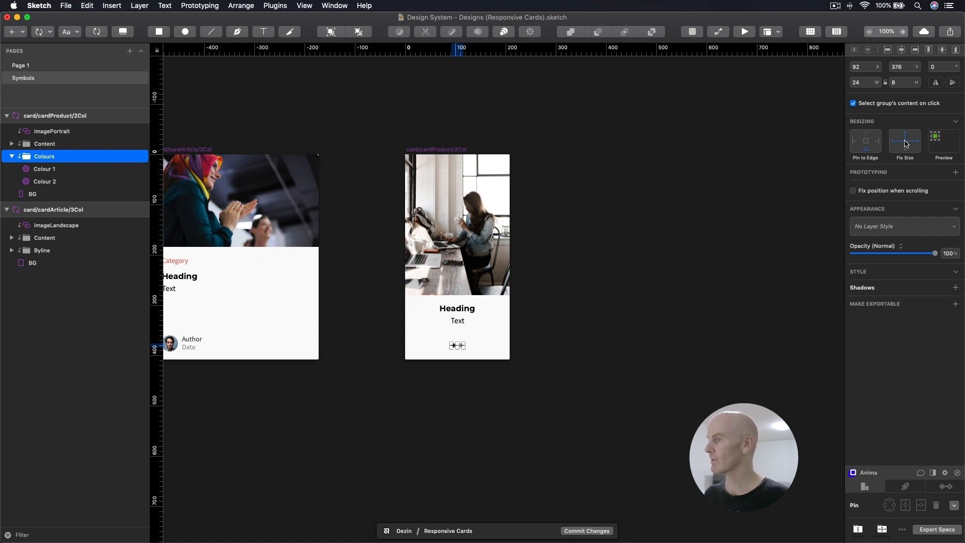
pyautogui.click(605, 236)
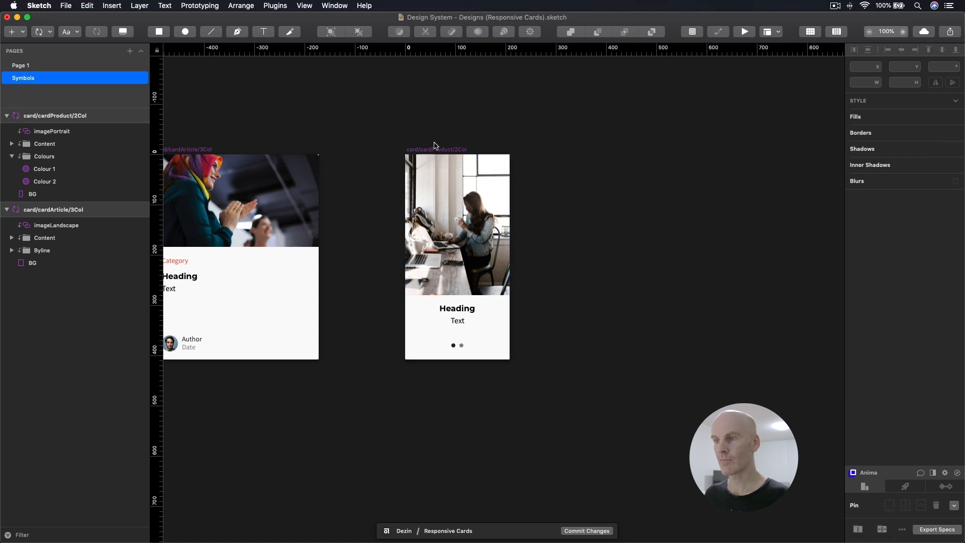
# Step: Pin the imagePortrait layer to the card's left, top and right edges and fix its height
pyautogui.click(439, 172)
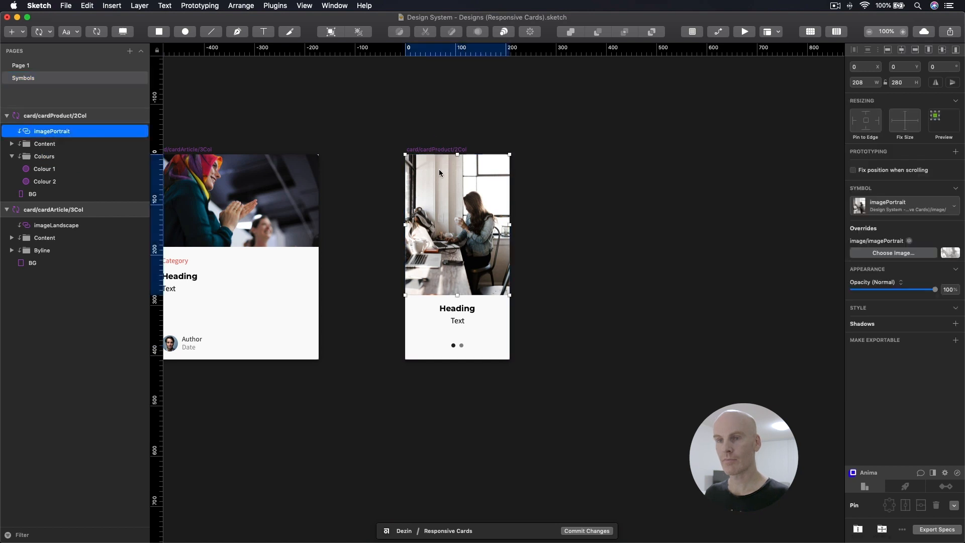
pyautogui.click(853, 120)
pyautogui.click(868, 113)
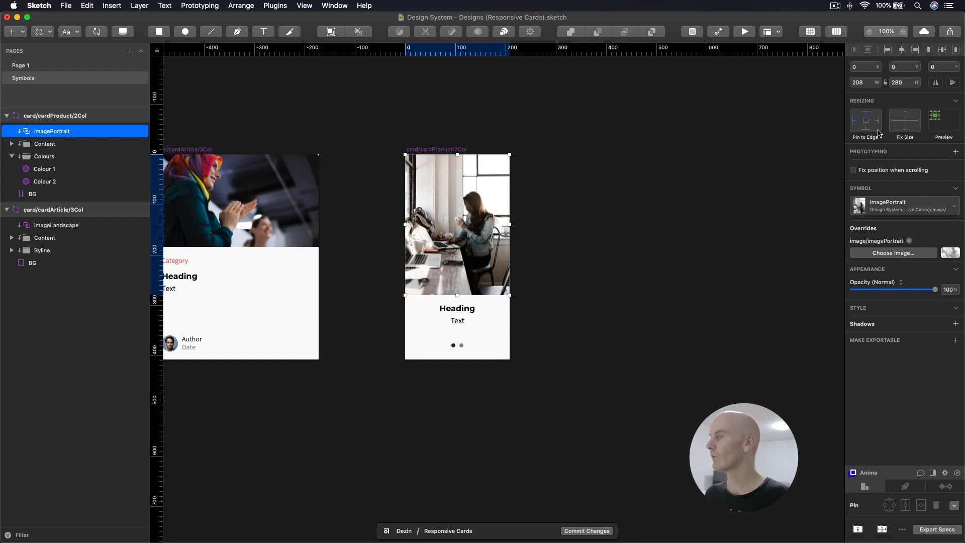
pyautogui.click(905, 117)
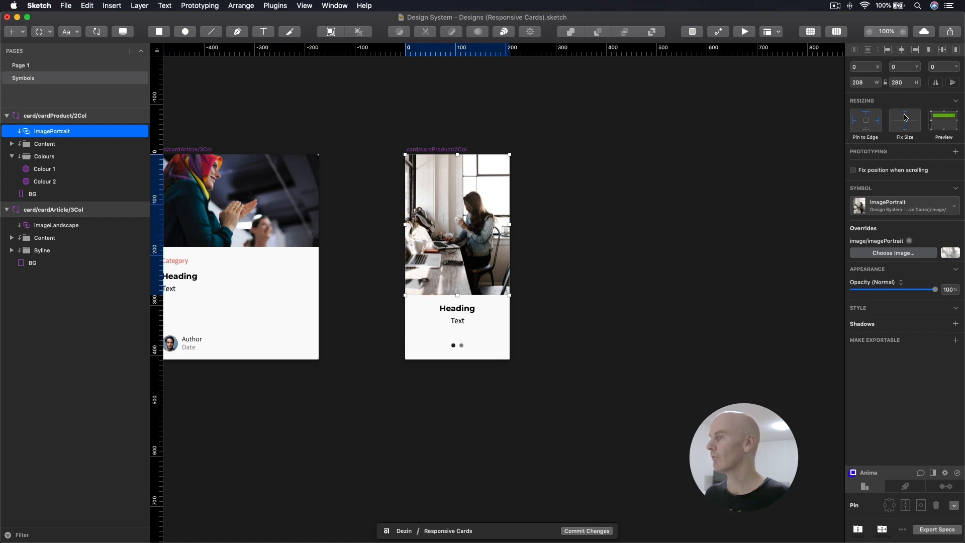
pyautogui.click(563, 143)
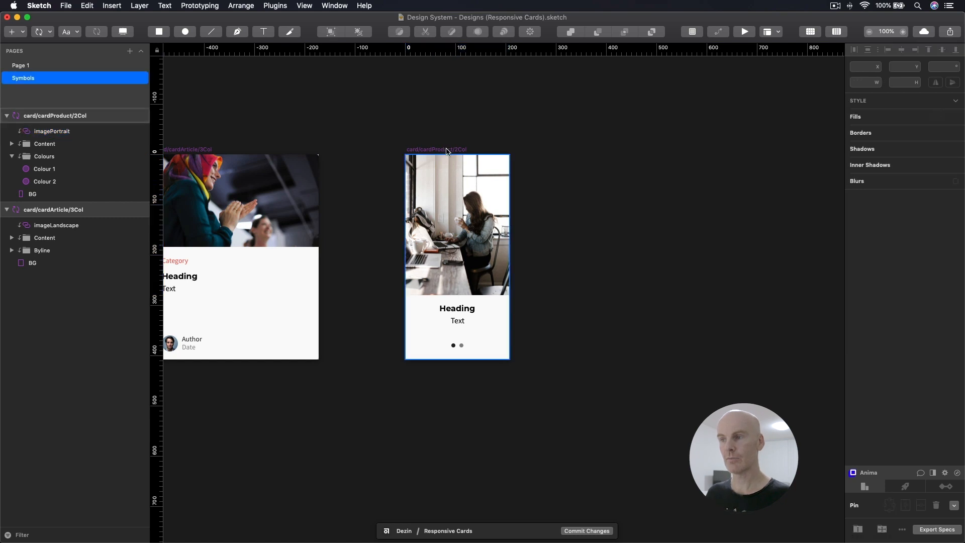
# Step: Test the resizing behaviour by widening the card/cardProduct/2Col symbol, and undo the size change
pyautogui.click(442, 150)
pyautogui.moveTo(509, 257); pyautogui.dragTo(578, 256)
pyautogui.press('super+z')
pyautogui.moveTo(457, 359)
pyautogui.mouseDown()
pyautogui.moveTo(462, 402)
pyautogui.moveTo(462, 360)
pyautogui.mouseUp()
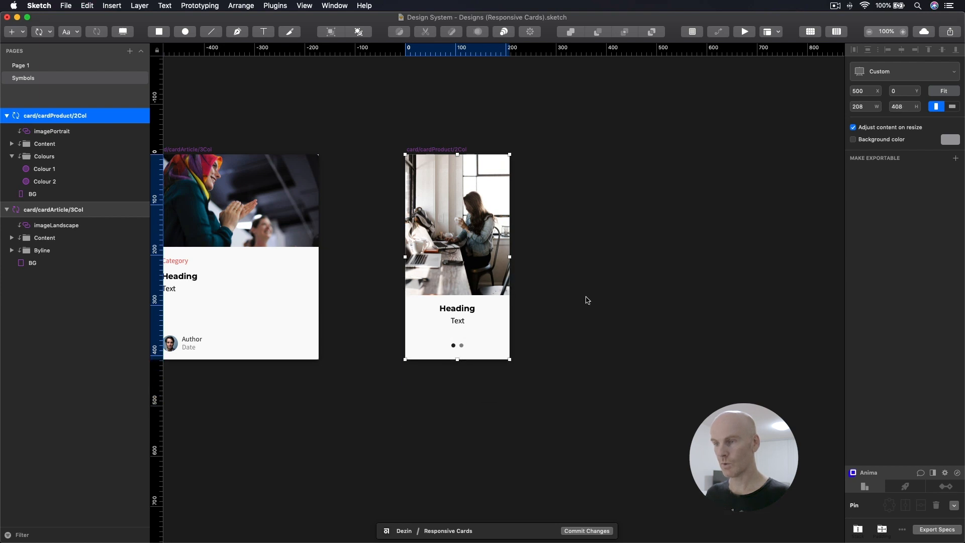
pyautogui.click(586, 300)
# Step: Replace the product card's heading text with Name
pyautogui.keyDown('super'); pyautogui.click(477, 312); pyautogui.keyUp('super')
pyautogui.doubleClick(462, 309)
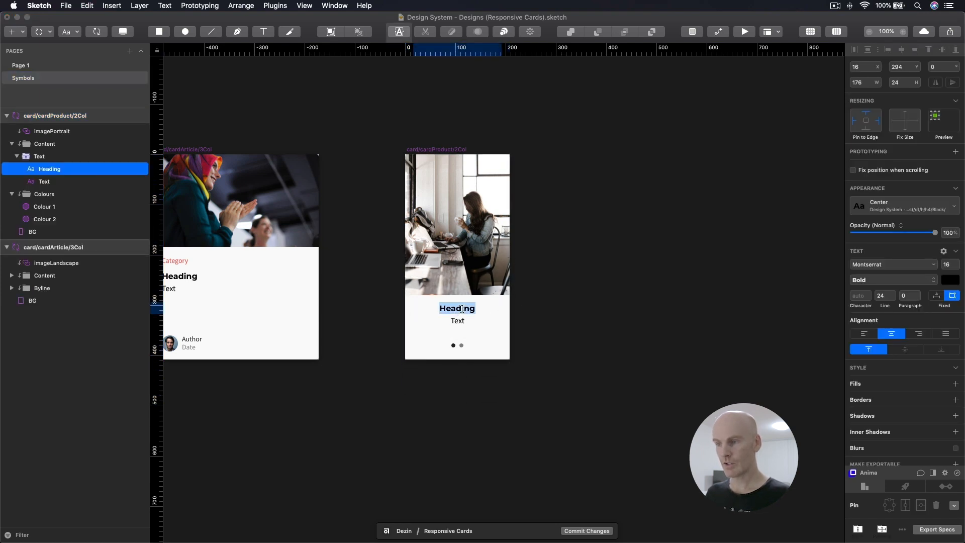
pyautogui.write('Name')
pyautogui.press('Escape')
# Step: Replace the text below the product card's name with $000.00 and save the document
pyautogui.click(464, 324)
pyautogui.doubleClick(457, 321)
pyautogui.write('$')
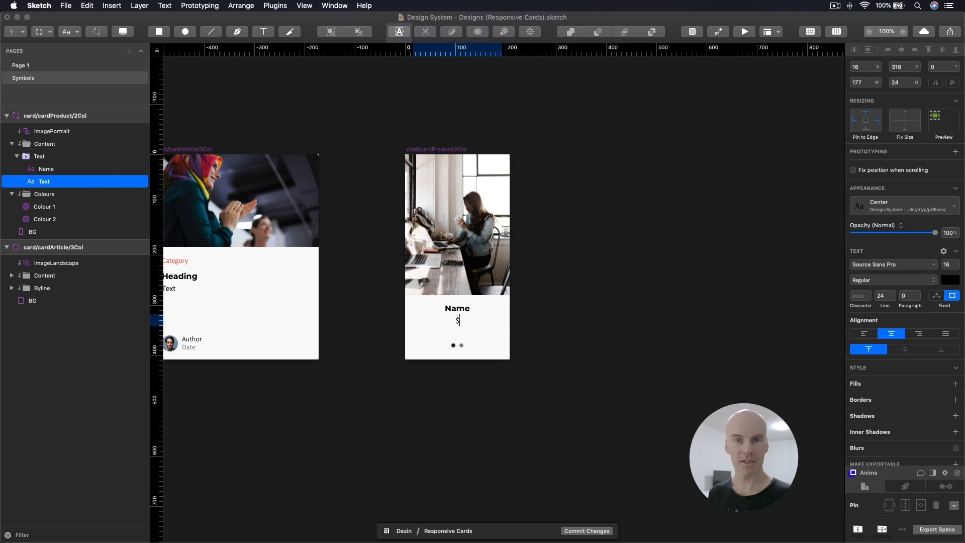
pyautogui.write('000.00')
pyautogui.click(581, 253)
pyautogui.click(577, 244)
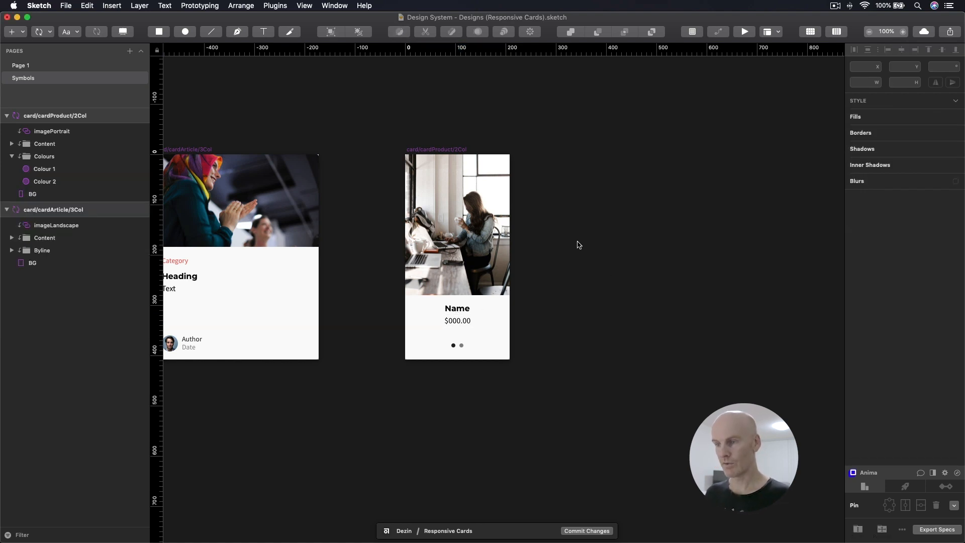
pyautogui.press('super+s')
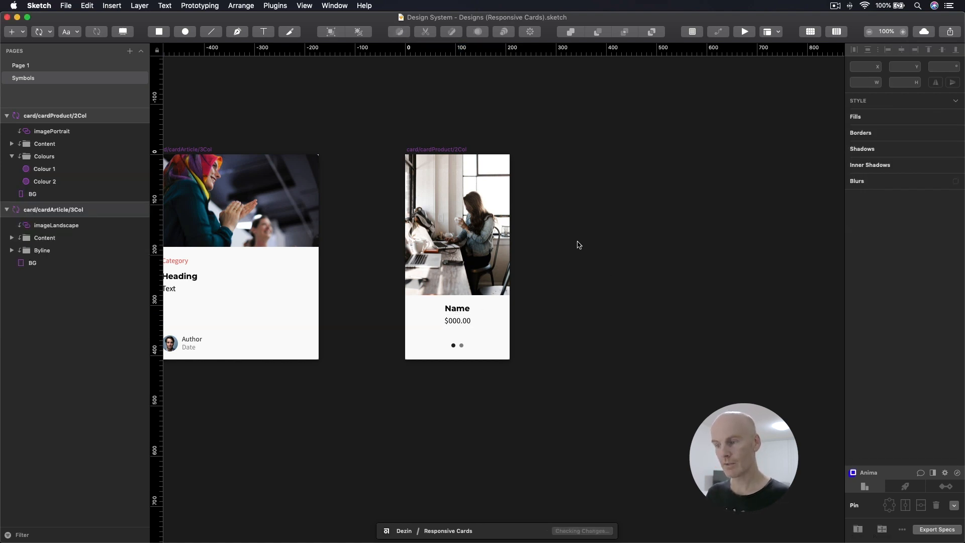
# Step: Insert the card/cardProduct/2Col symbol on the Page 1 artboard beside the article card, at X 616 and Y 1136
pyautogui.click(54, 66)
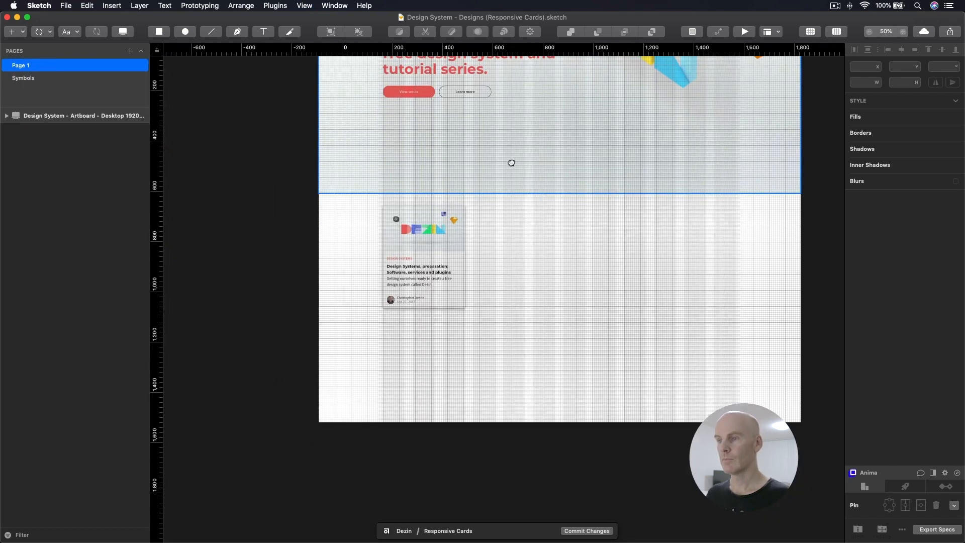
pyautogui.click(462, 216)
pyautogui.press('super+0')
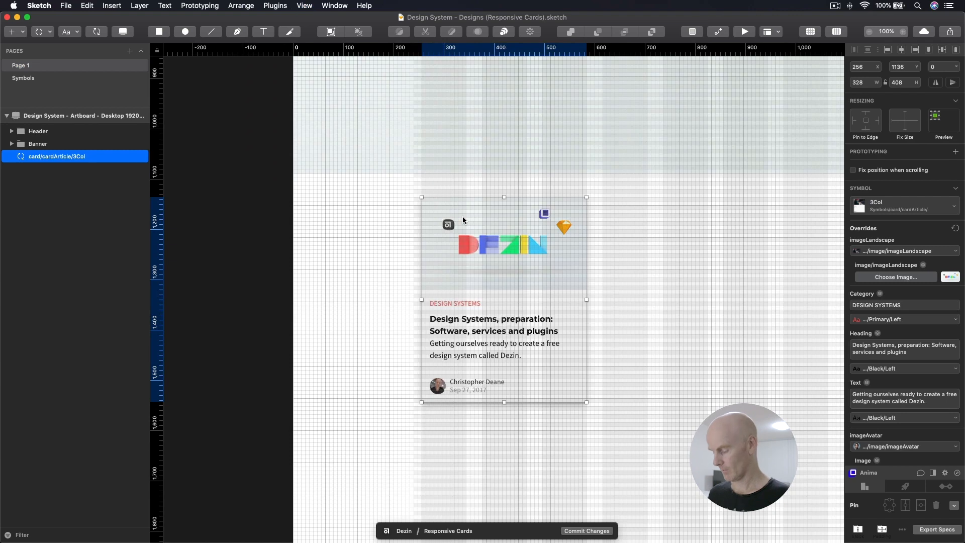
pyautogui.moveTo(466, 231); pyautogui.dragTo(383, 235)
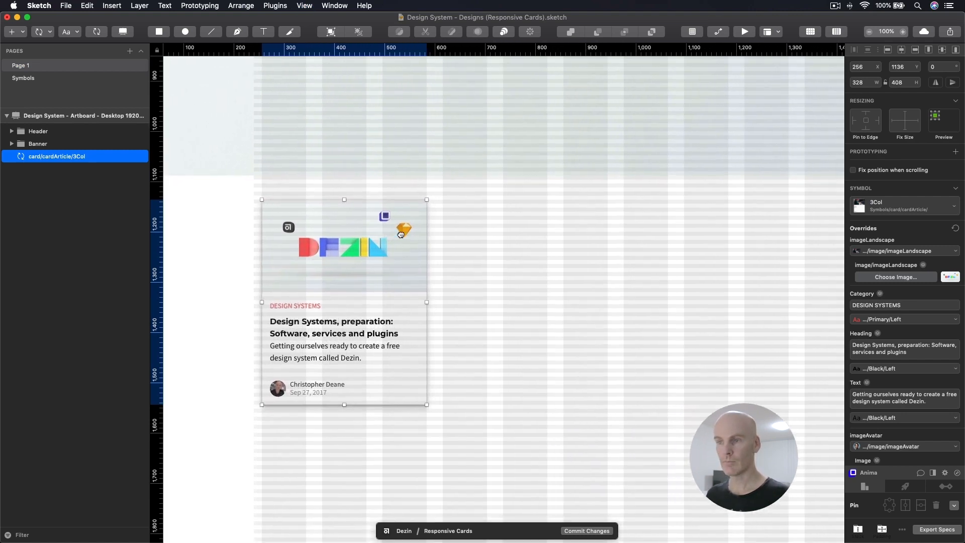
pyautogui.click(43, 32)
pyautogui.moveTo(53, 47)
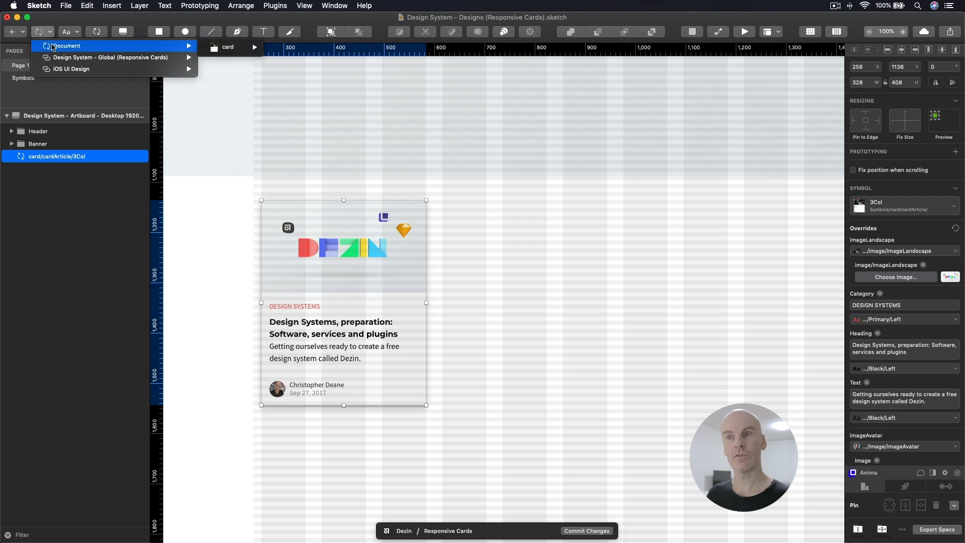
pyautogui.moveTo(228, 47)
pyautogui.click(297, 61)
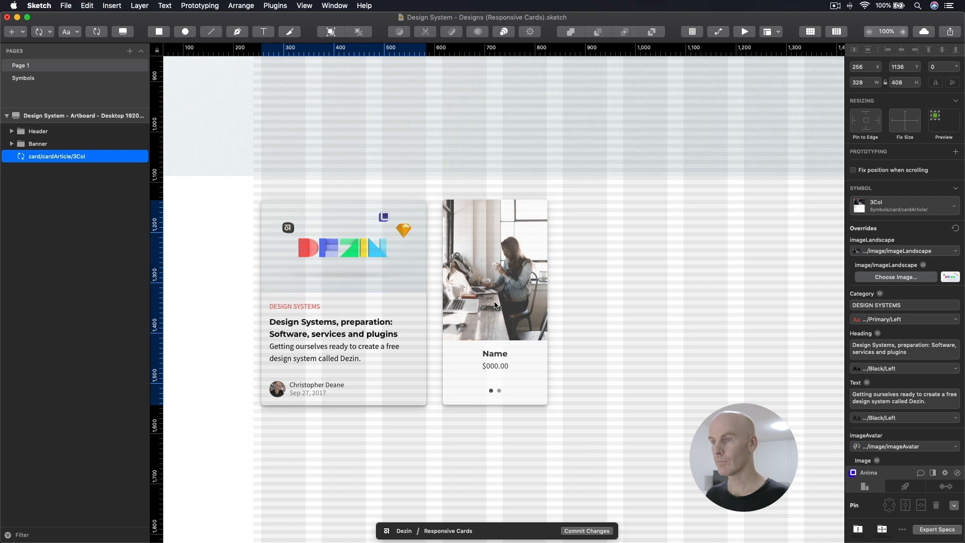
pyautogui.click(495, 304)
pyautogui.press('super+2')
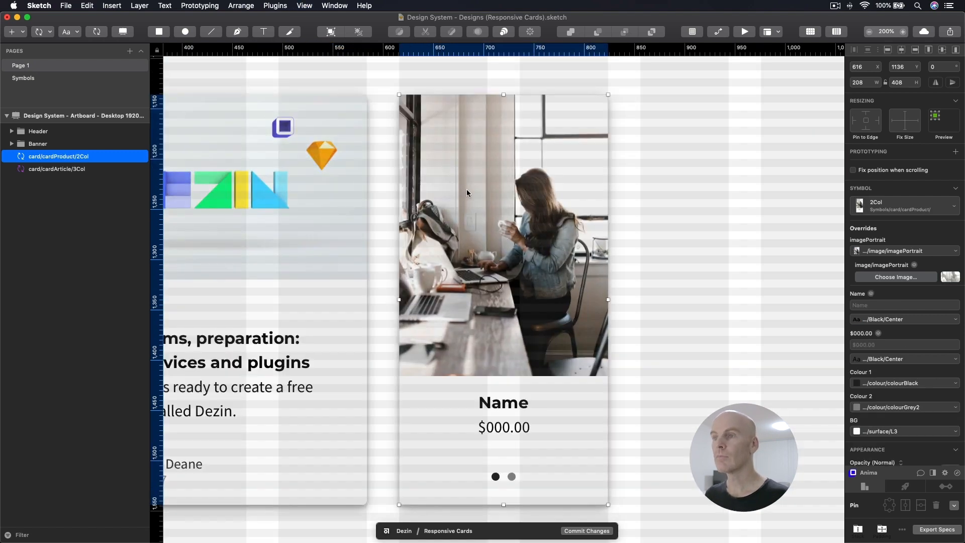
# Step: Examine the product card's edges against the artboard's layout columns
pyautogui.click(711, 193)
pyautogui.click(505, 189)
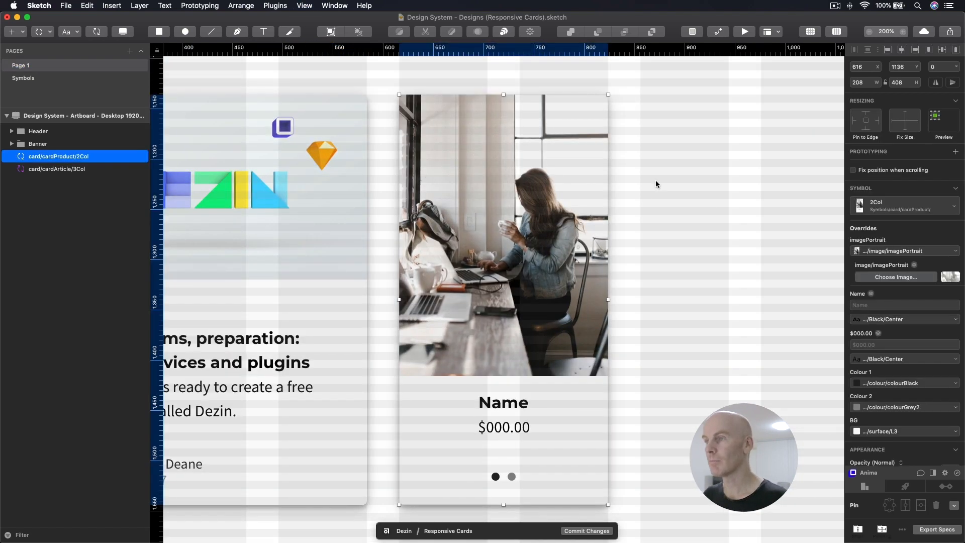
pyautogui.click(653, 190)
pyautogui.click(554, 175)
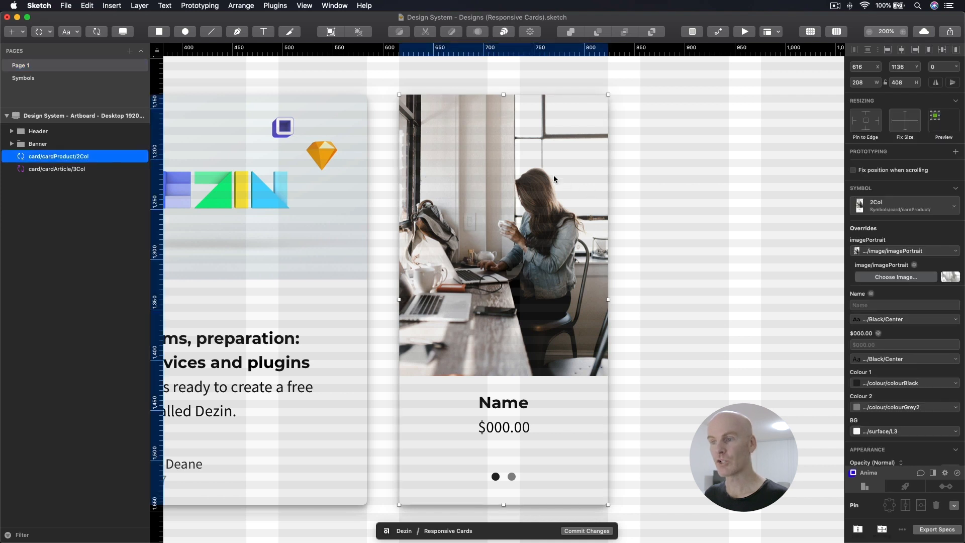
pyautogui.press('Right')
pyautogui.press('Left')
pyautogui.press('super+0')
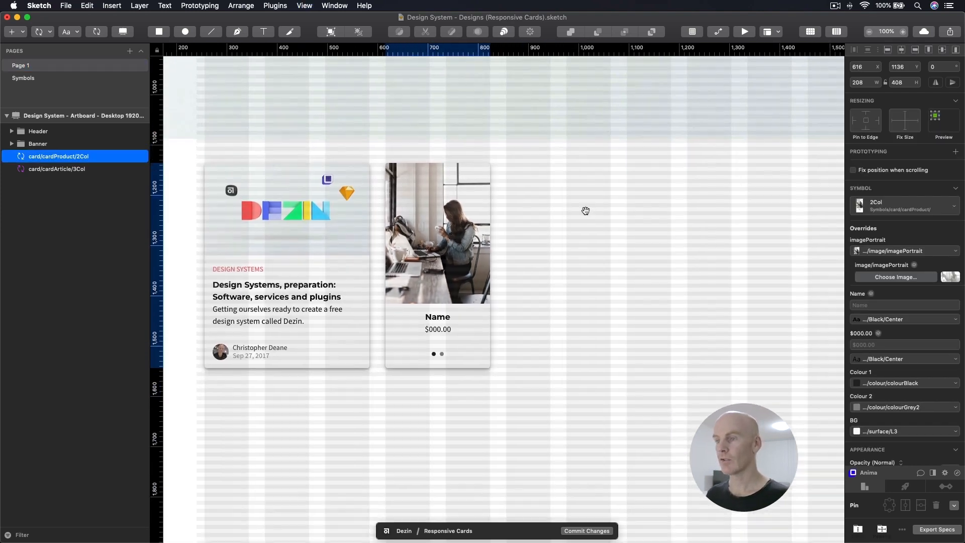
pyautogui.hscroll(3, 433, 223)
pyautogui.scroll(-1, 434, 223)
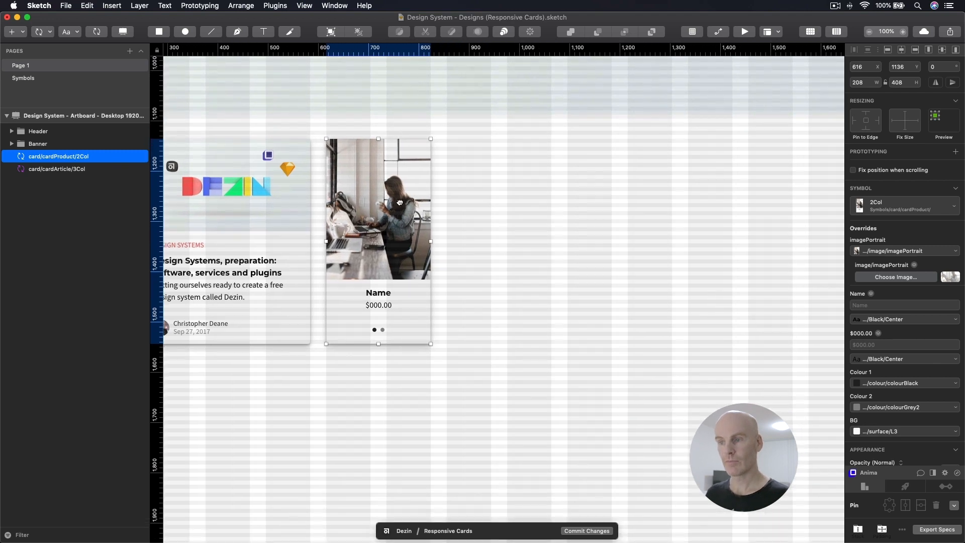
# Step: Hide the layout grid on the artboard and deselect the product card
pyautogui.hotkey('ctrl', 'l')
pyautogui.click(501, 253)
pyautogui.scroll(1, 503, 252)
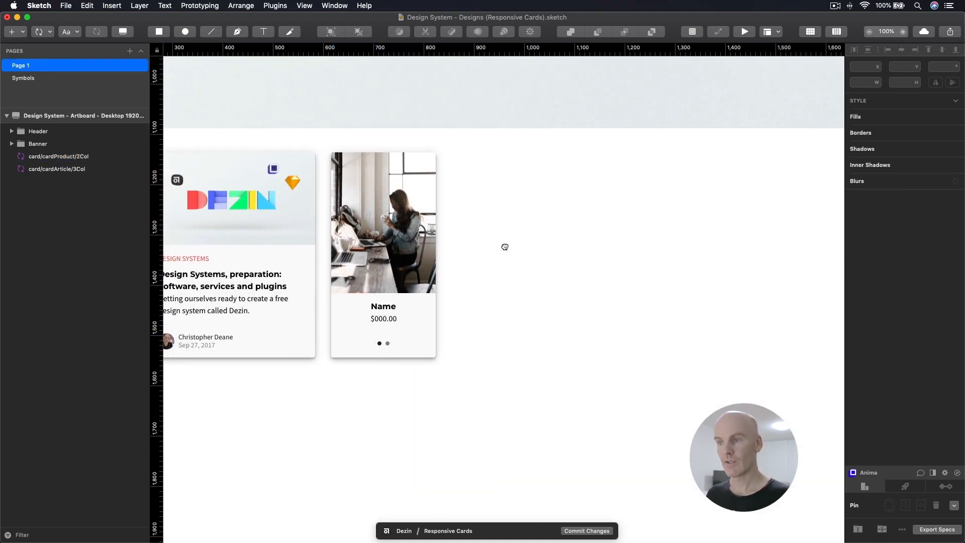
# Step: Replace the product card's portrait image with AT M40x.psd from the Images folder
pyautogui.click(408, 229)
pyautogui.hscroll(-3, 527, 146)
pyautogui.scroll(1, 536, 160)
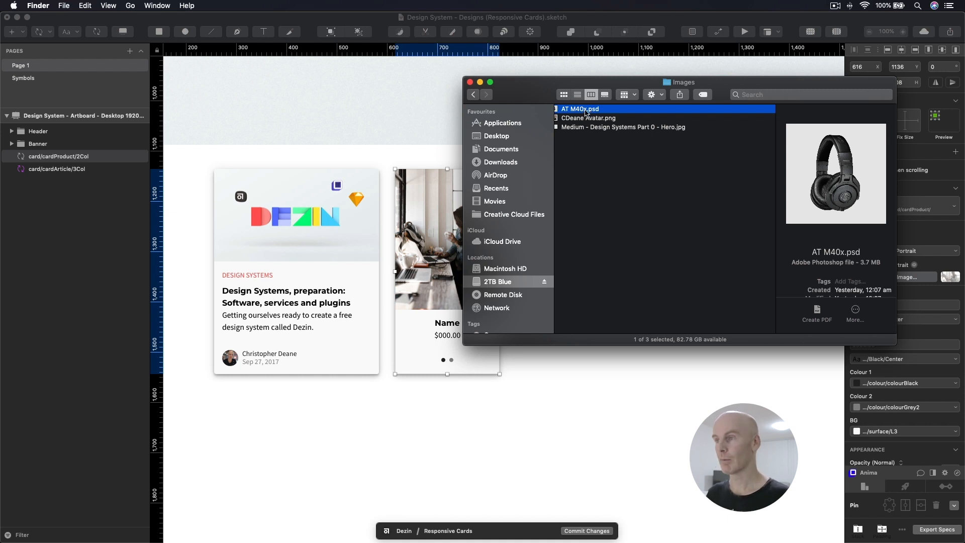
pyautogui.moveTo(586, 113)
pyautogui.mouseDown()
pyautogui.moveTo(408, 135)
pyautogui.moveTo(958, 293)
pyautogui.moveTo(951, 280)
pyautogui.mouseUp()
pyautogui.press('super+Tab')
pyautogui.click(578, 252)
pyautogui.click(463, 255)
# Step: Set the product card's Name override to Audio Technica M40X Headphones
pyautogui.click(894, 304)
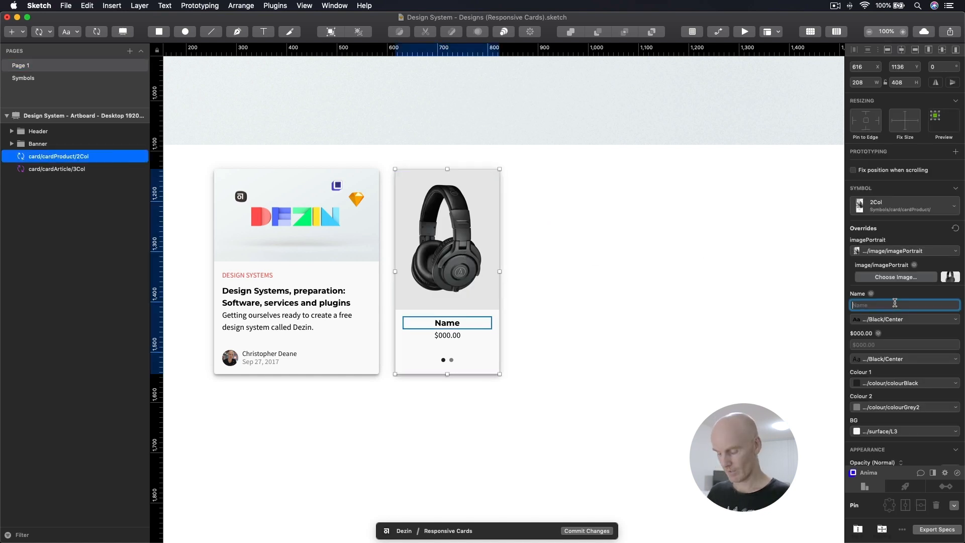
pyautogui.write('Audio technica M40X')
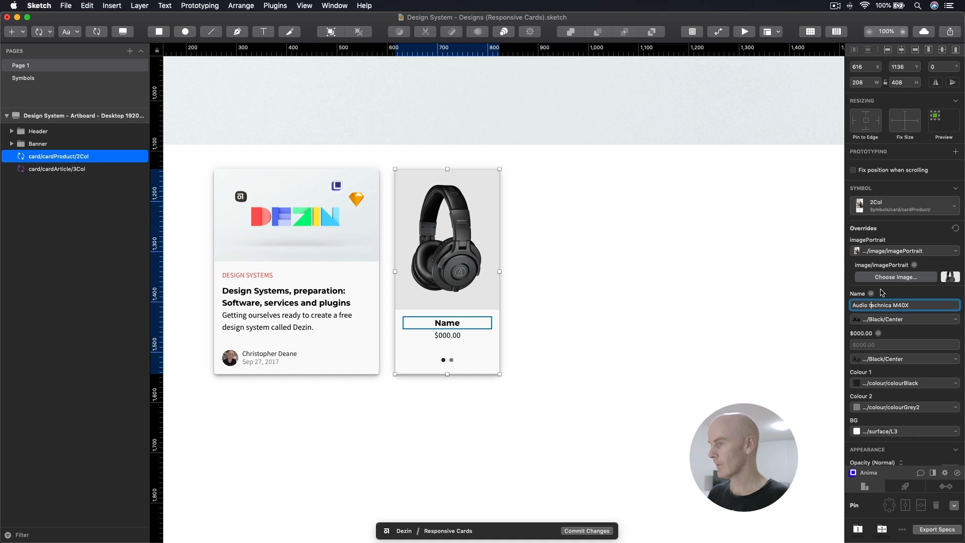
pyautogui.press('BackSpace')
pyautogui.write('T')
pyautogui.click(704, 315)
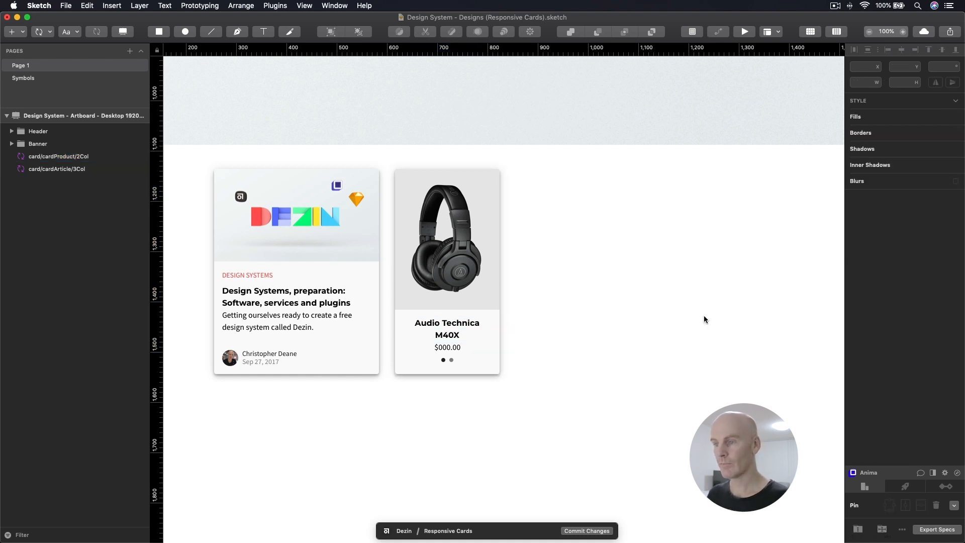
pyautogui.click(466, 324)
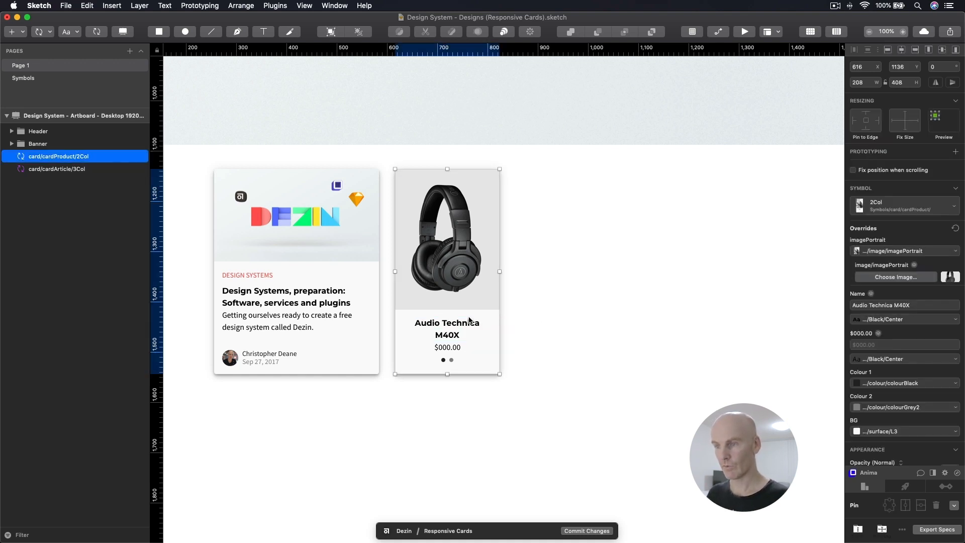
pyautogui.click(913, 305)
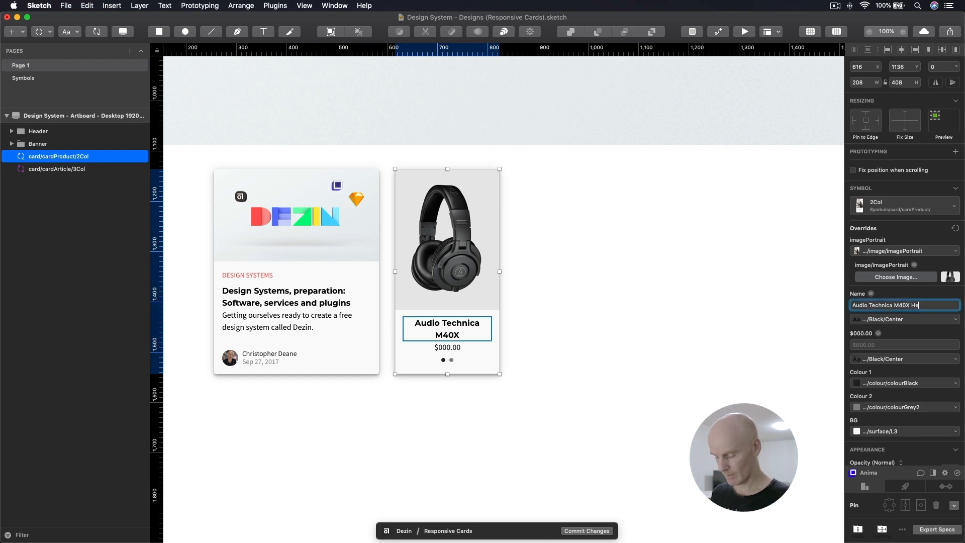
pyautogui.write('Headphones')
pyautogui.click(744, 315)
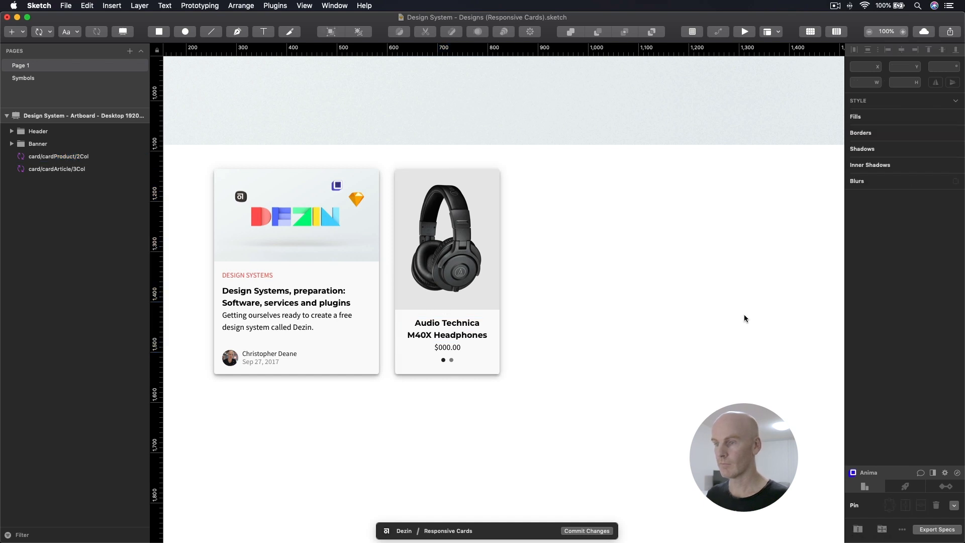
# Step: Set the product card's price override to $125.95
pyautogui.click(485, 345)
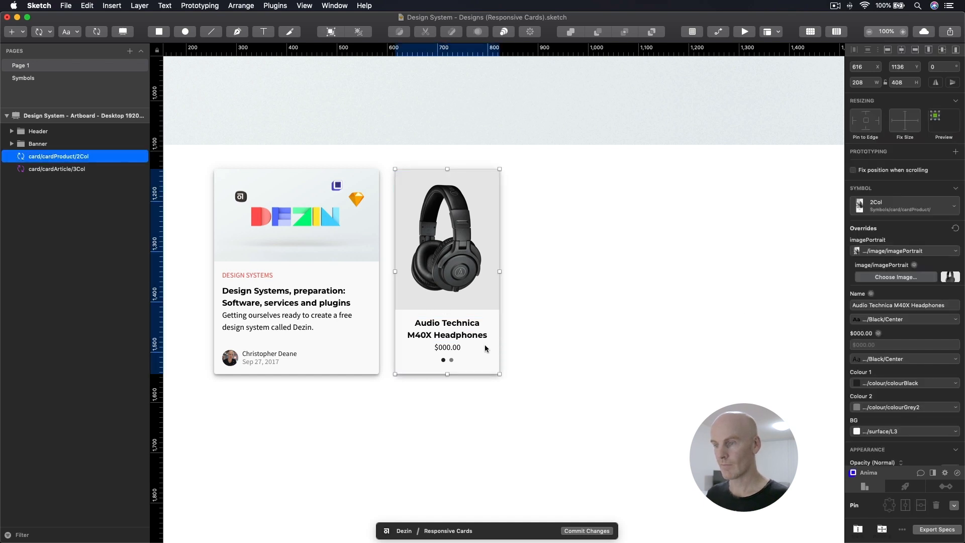
pyautogui.click(875, 345)
pyautogui.write('$125.9')
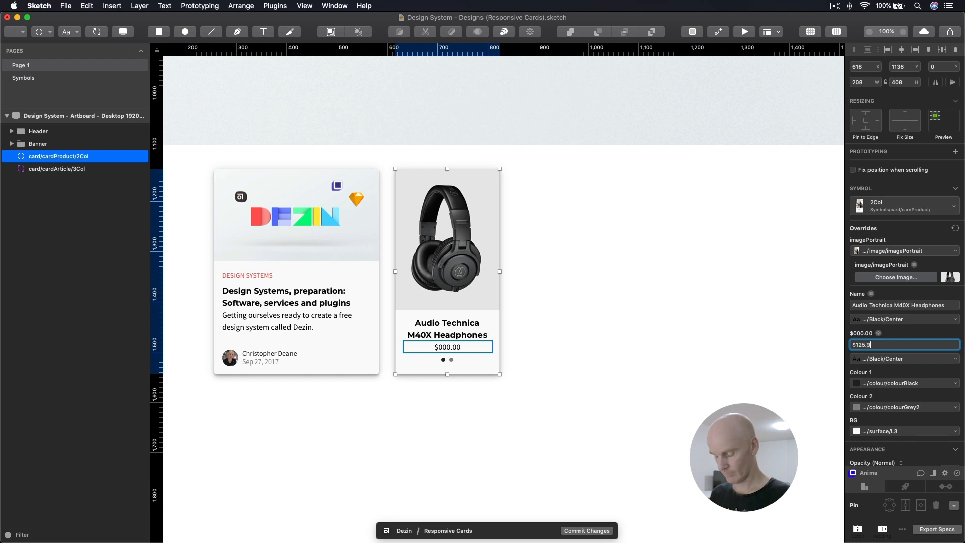
pyautogui.click(757, 344)
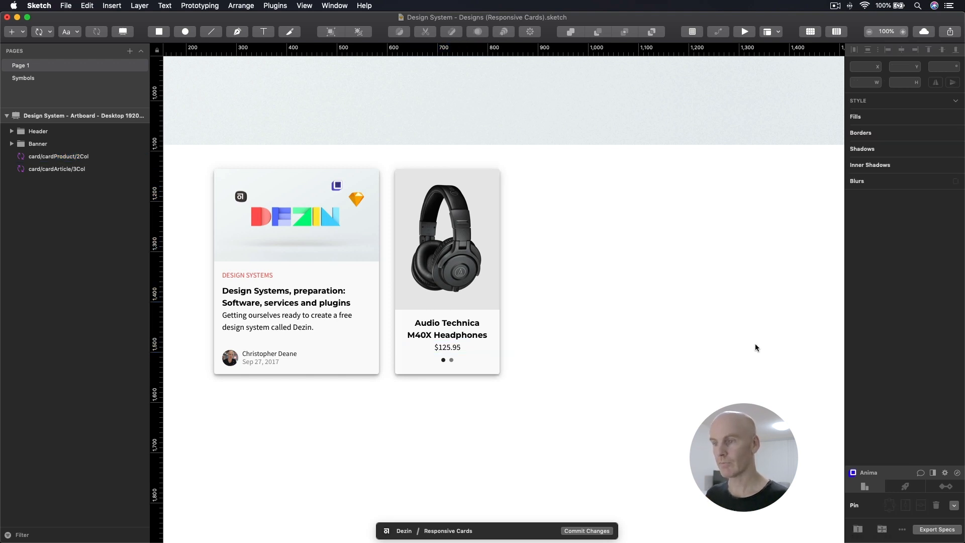
# Step: Test the product card's resizing by widening it against the layout grid, undo the resize, and hide the grid
pyautogui.click(443, 287)
pyautogui.hotkey('ctrl', 'l')
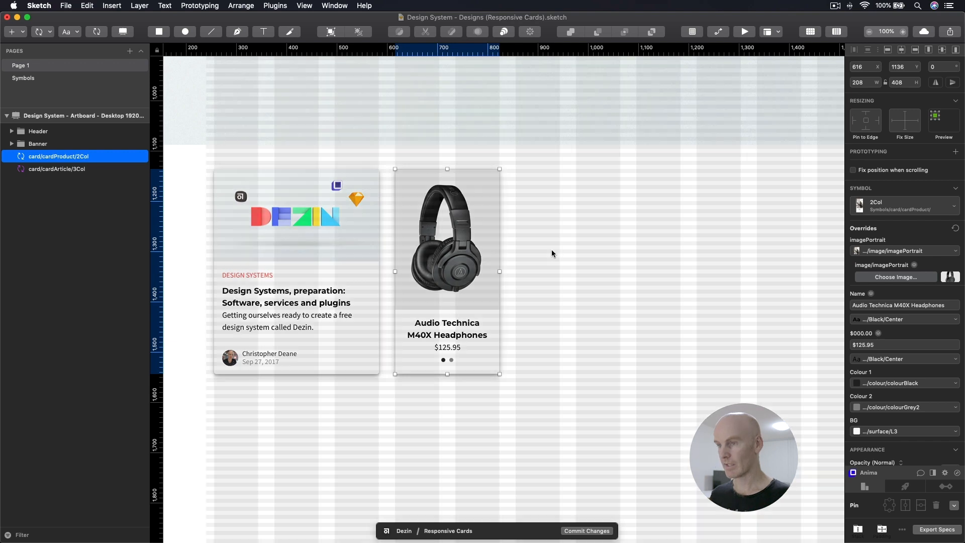
pyautogui.moveTo(500, 272); pyautogui.dragTo(560, 269)
pyautogui.press('super+z')
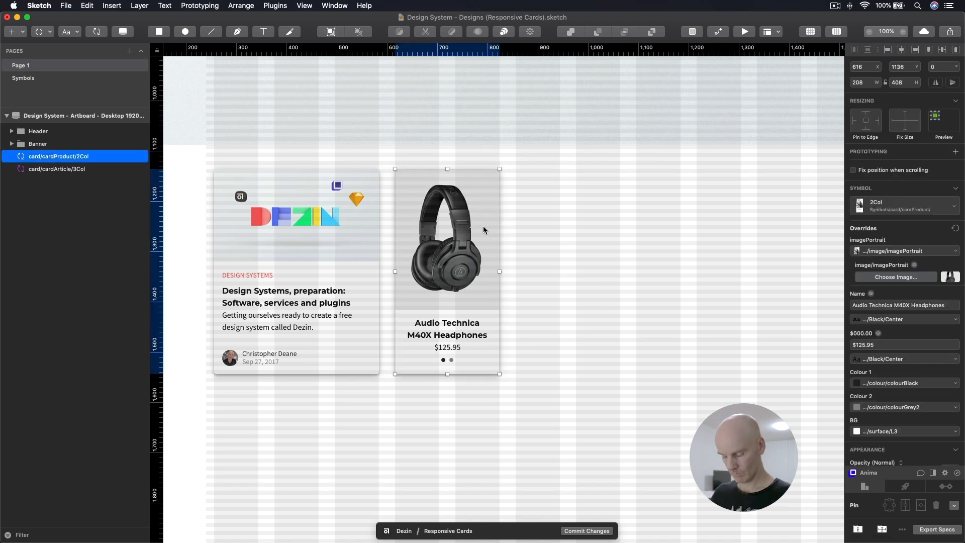
pyautogui.hotkey('ctrl', 'l')
pyautogui.click(577, 229)
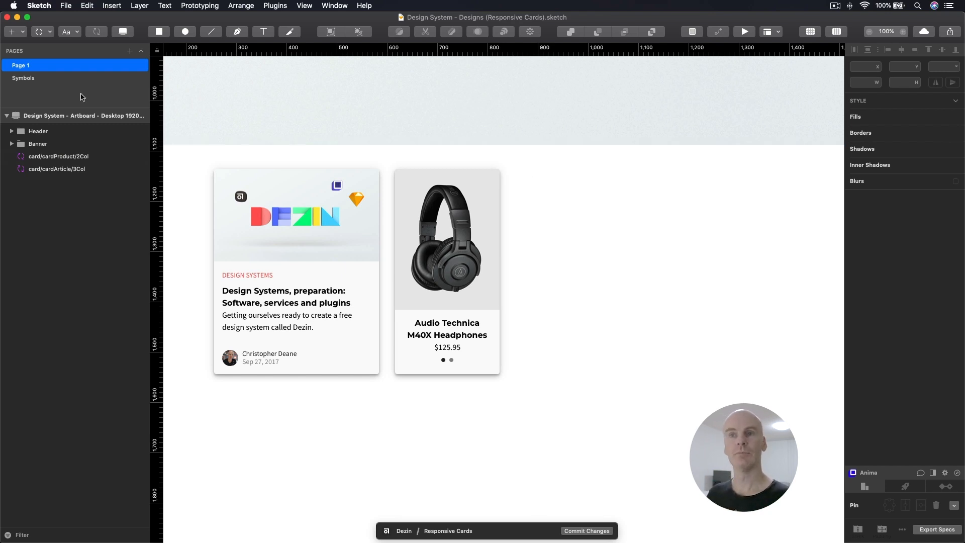
# Step: Duplicate the card/cardArticle/3Col symbol on the Symbols page, placing the copy beyond the product card symbol
pyautogui.click(71, 79)
pyautogui.click(437, 149)
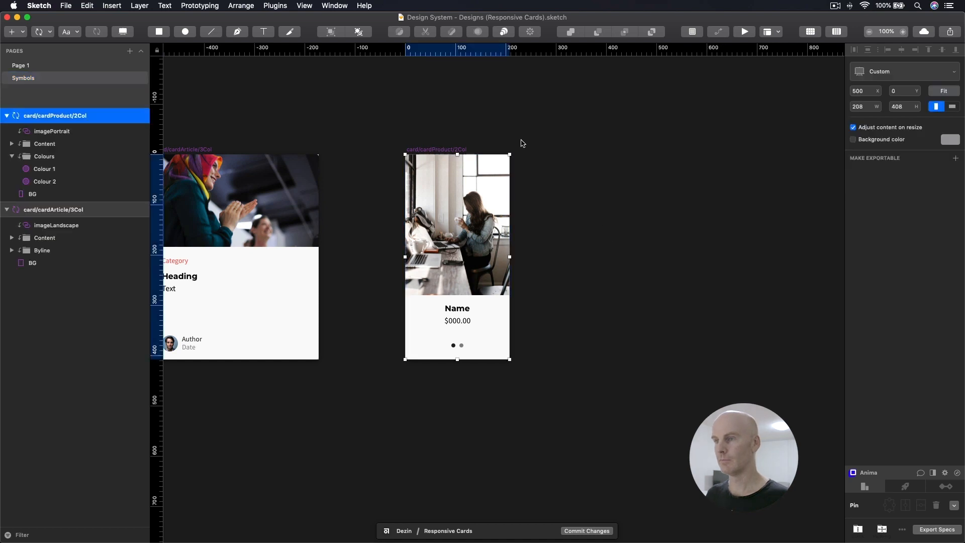
pyautogui.hscroll(4, 497, 141)
pyautogui.press('super+minus')
pyautogui.click(253, 191)
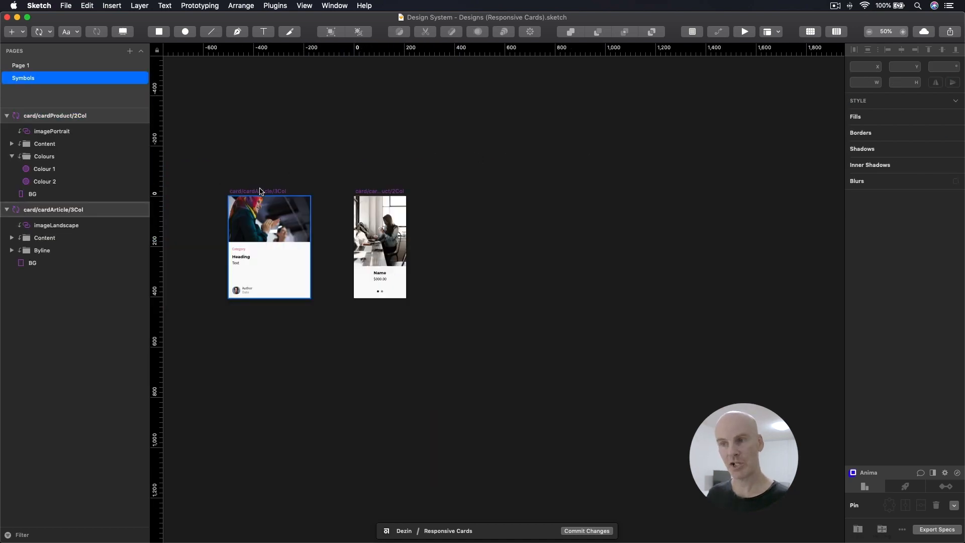
pyautogui.moveTo(253, 191); pyautogui.dragTo(467, 192)
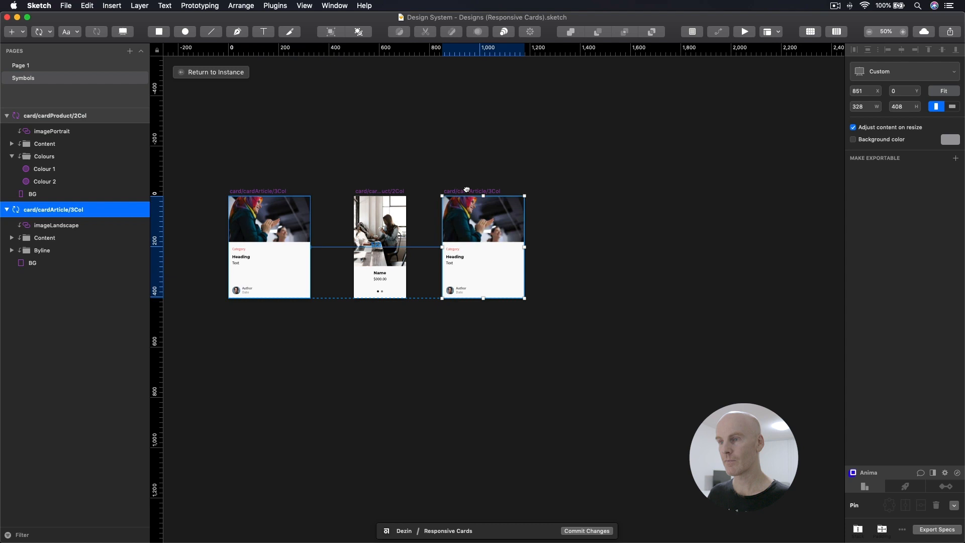
# Step: Set the duplicated article card symbol's X position to 900
pyautogui.click(861, 91)
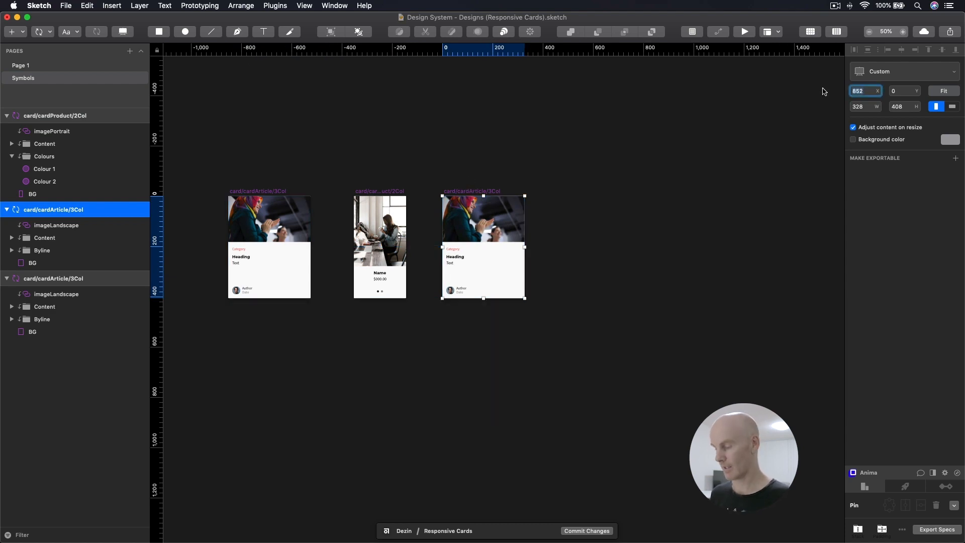
pyautogui.write('800')
pyautogui.press('Return')
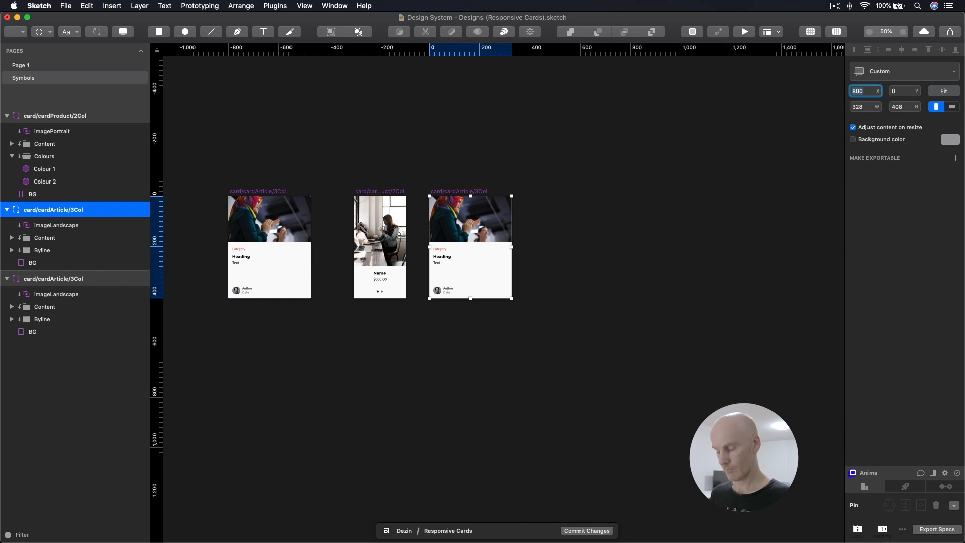
pyautogui.write('900')
pyautogui.press('Return')
pyautogui.click(390, 121)
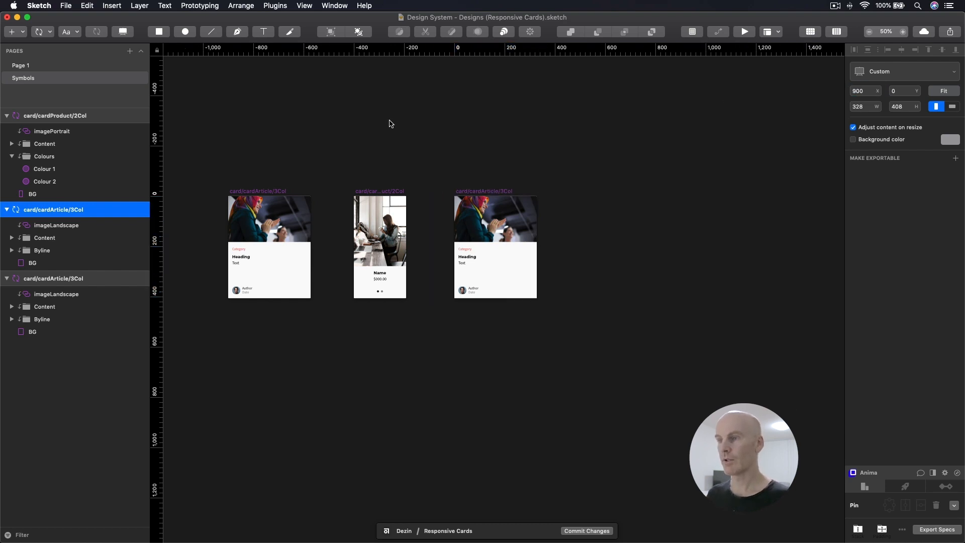
# Step: Collapse the three card symbols in the layer list and move the duplicated article card above card/cardProduct/2Col
pyautogui.click(491, 195)
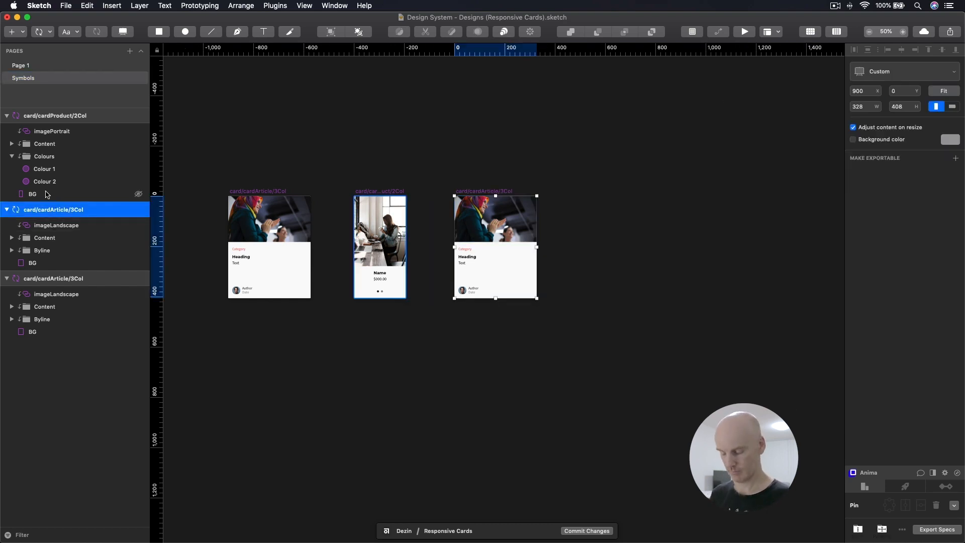
pyautogui.click(7, 210)
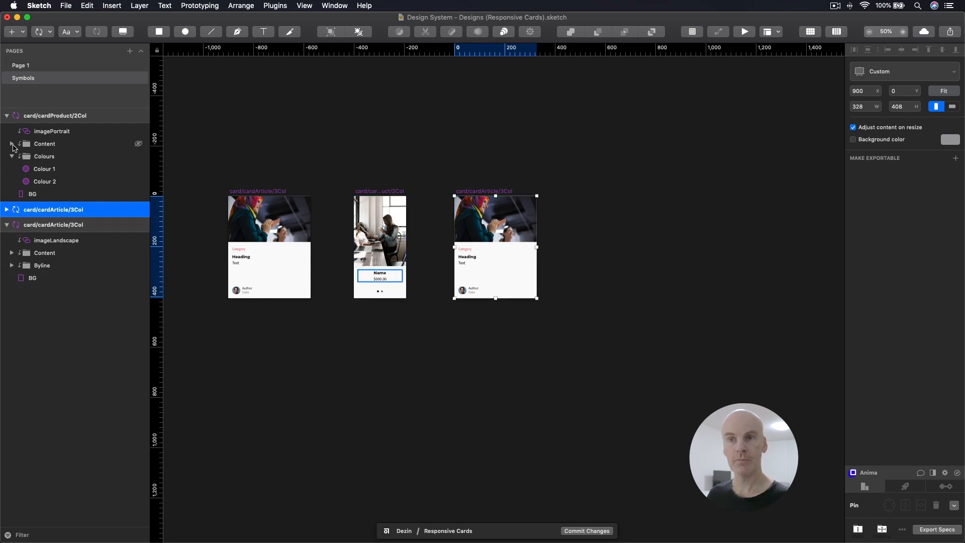
pyautogui.click(6, 115)
pyautogui.click(7, 146)
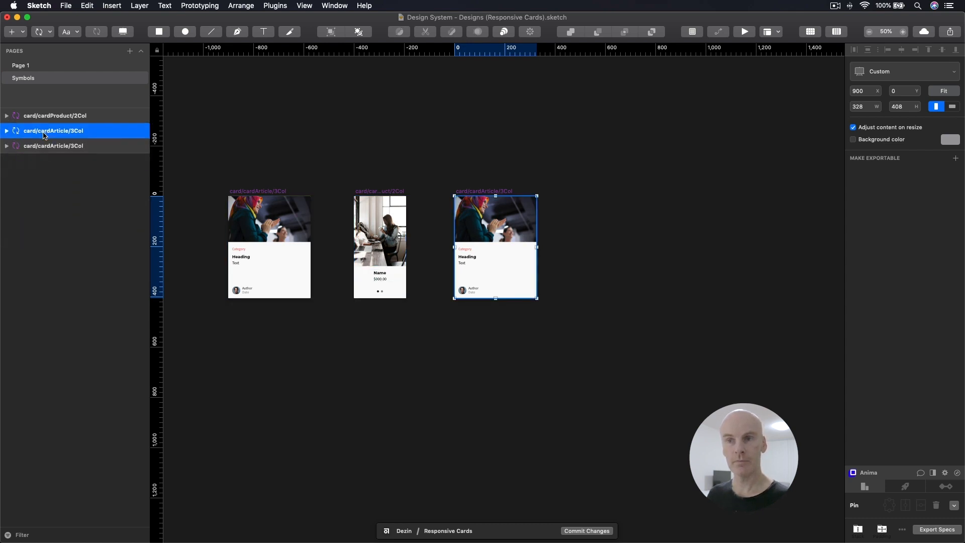
pyautogui.moveTo(44, 133); pyautogui.dragTo(36, 116)
# Step: Rename the duplicated article card symbol as card/cardPictogram/3Col
pyautogui.doubleClick(70, 114)
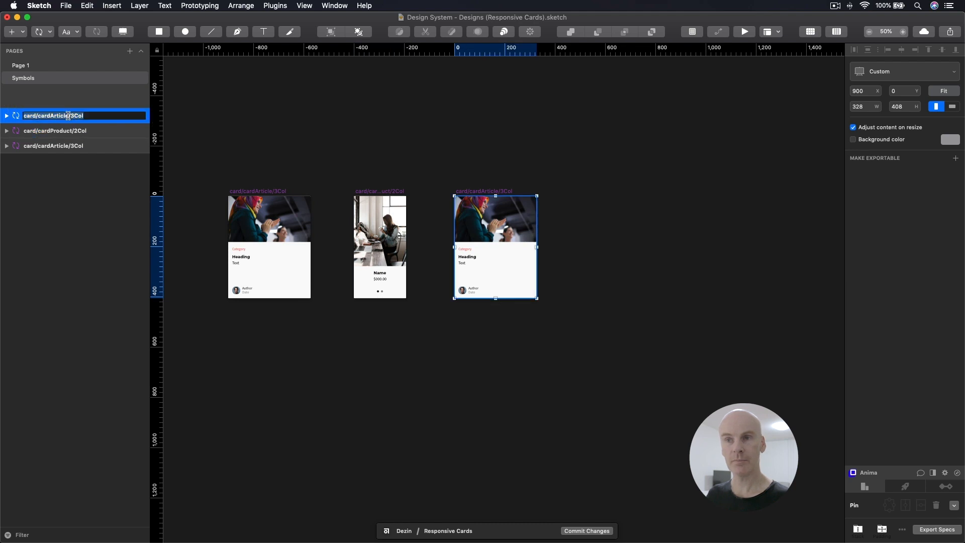
pyautogui.click(70, 114)
pyautogui.press('BackSpace')
pyautogui.press('BackSpace')
pyautogui.press('BackSpace')
pyautogui.press('BackSpace')
pyautogui.press('BackSpace')
pyautogui.press('BackSpace')
pyautogui.press('BackSpace')
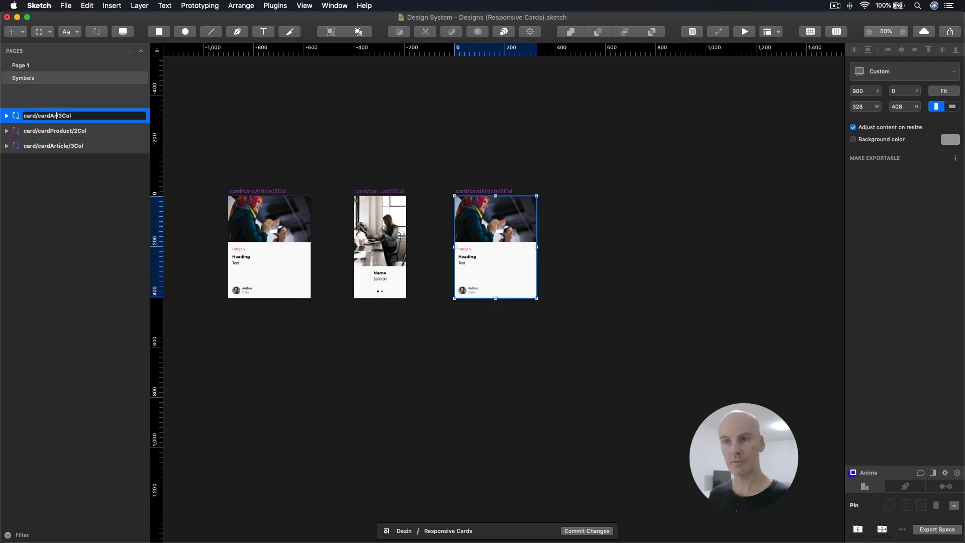
pyautogui.write('Pictogram')
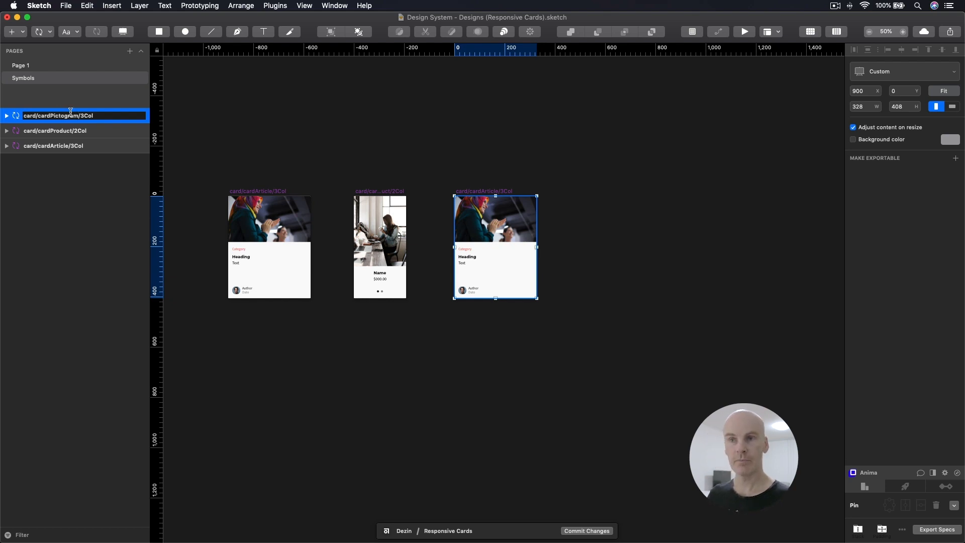
pyautogui.click(94, 117)
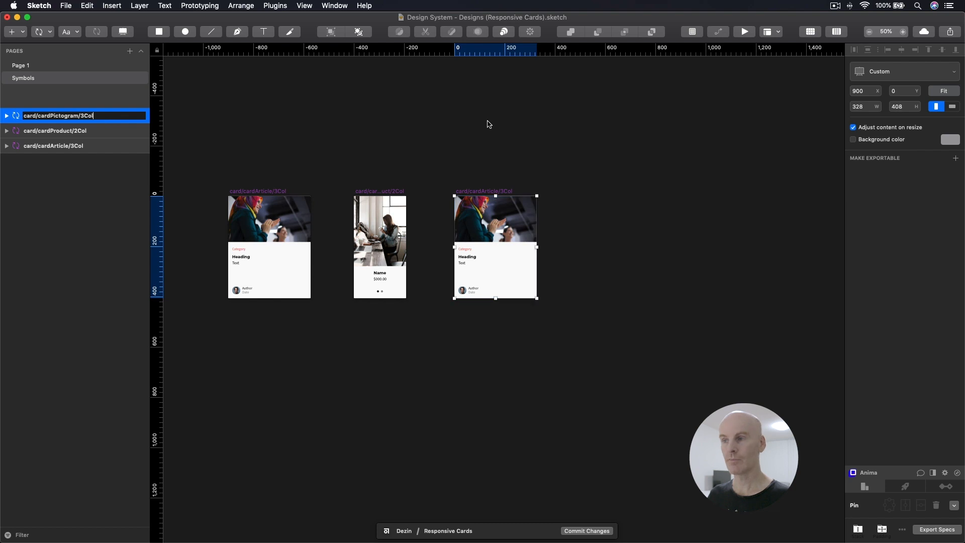
pyautogui.press('Return')
pyautogui.press('Return')
# Step: Show the grid on the pictogram card and set an 8 px block size with thick lines every 8 blocks
pyautogui.press('super+0')
pyautogui.moveTo(501, 229); pyautogui.dragTo(472, 88)
pyautogui.press('super+=')
pyautogui.hotkey('ctrl', 'g')
pyautogui.rightClick(448, 52)
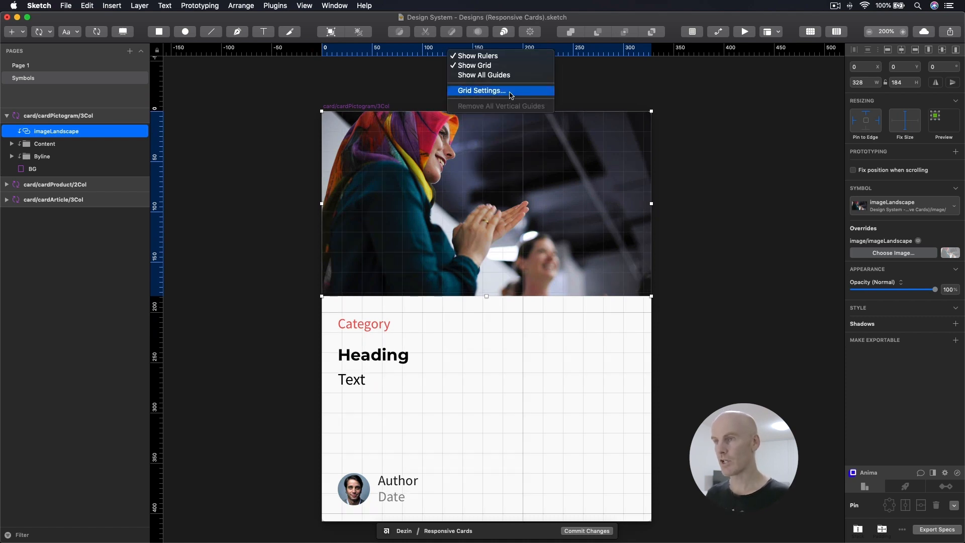
pyautogui.click(510, 95)
pyautogui.write('8')
pyautogui.press('Tab')
pyautogui.write('8')
pyautogui.press('Tab')
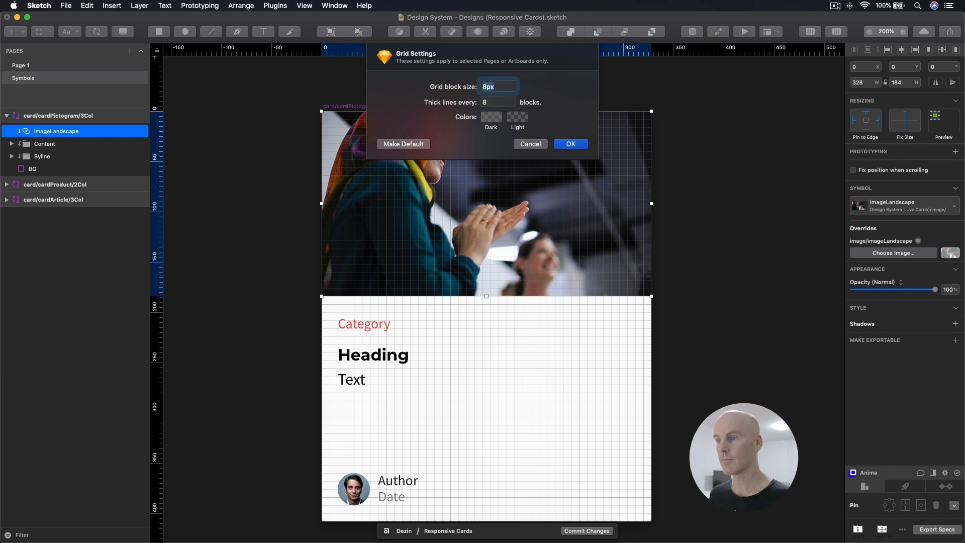
pyautogui.press('Return')
pyautogui.click(717, 218)
# Step: Draw a 328 × 184 rectangle exactly covering the landscape image in the pictogram card
pyautogui.click(513, 183)
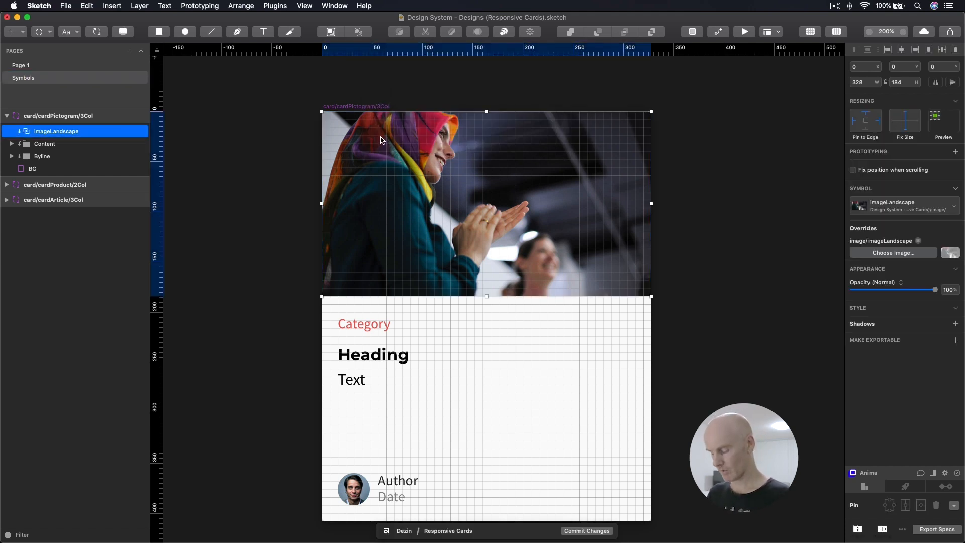
pyautogui.press('r')
pyautogui.moveTo(323, 111); pyautogui.dragTo(651, 295)
# Step: Apply the library's BoundingBox surface style to the rectangle and delete the imageLandscape layer beneath it
pyautogui.click(890, 234)
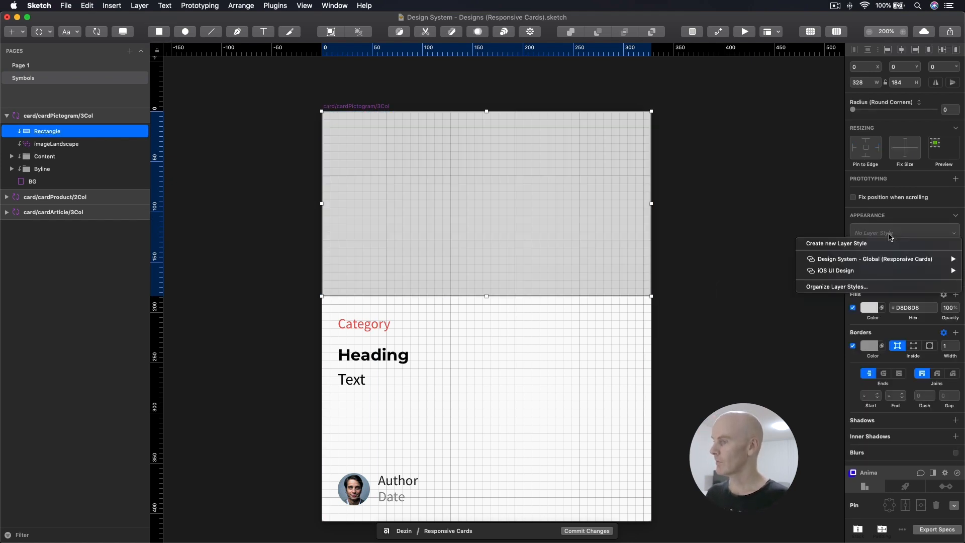
pyautogui.moveTo(871, 260)
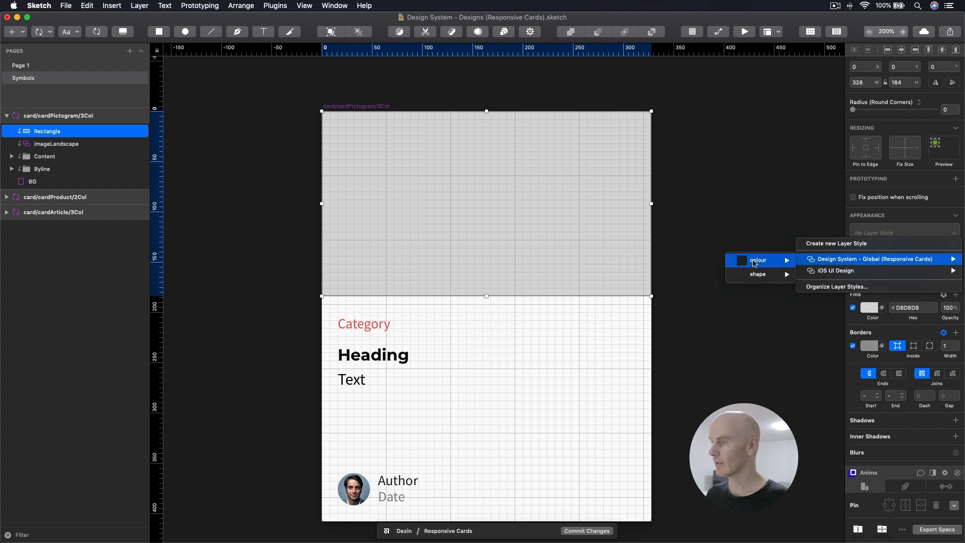
pyautogui.moveTo(758, 274)
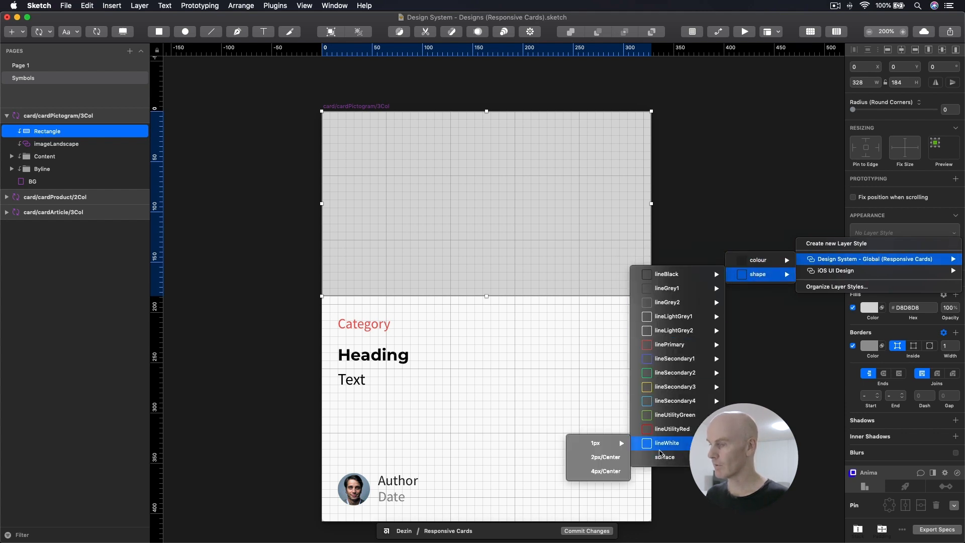
pyautogui.moveTo(665, 457)
pyautogui.click(603, 457)
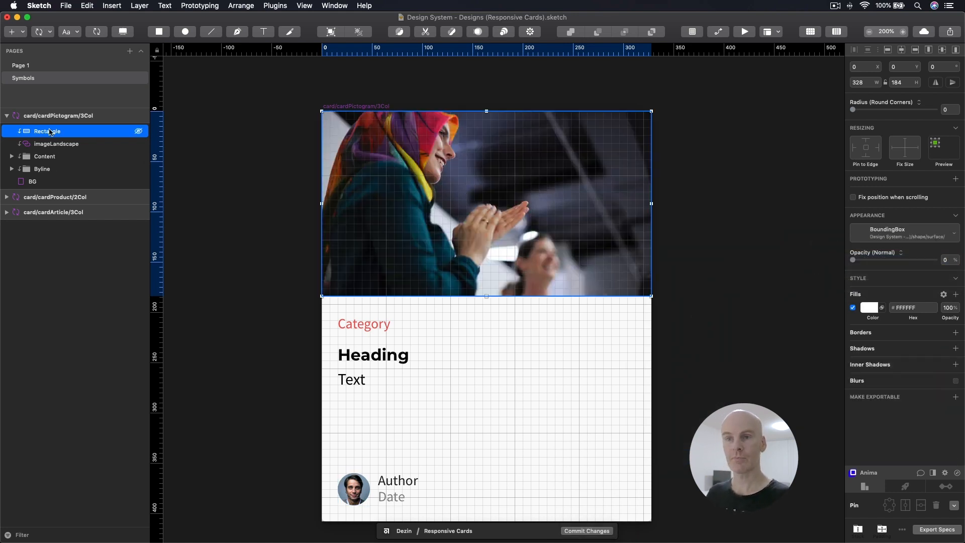
pyautogui.click(56, 143)
pyautogui.press('Delete')
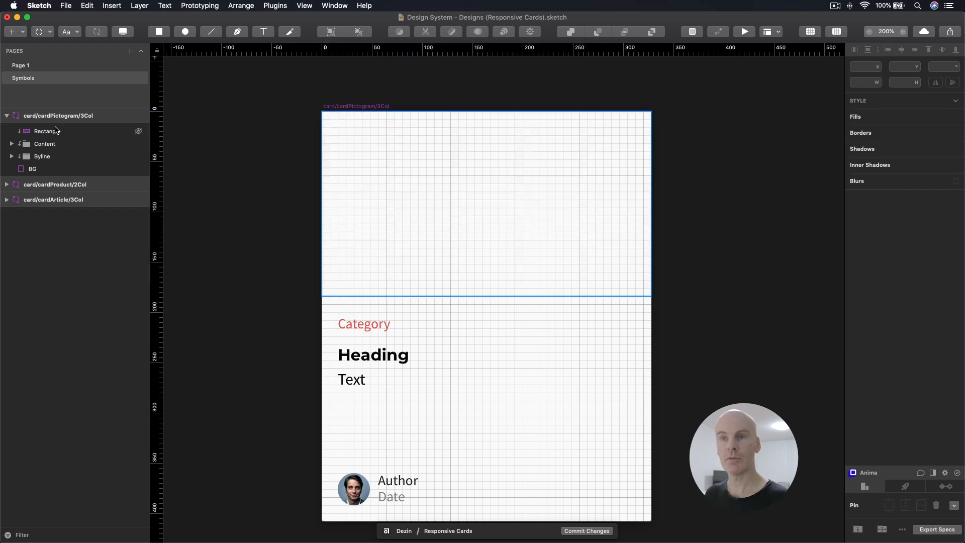
# Step: Group the rectangle under the name Pictogram and rename the rectangle inside it as BG
pyautogui.click(50, 132)
pyautogui.press('cmd+g')
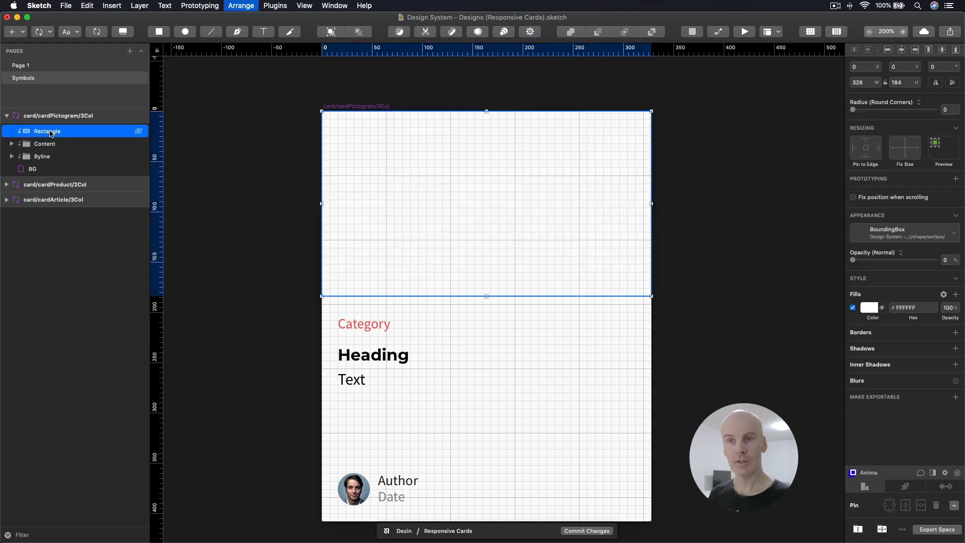
pyautogui.doubleClick(78, 131)
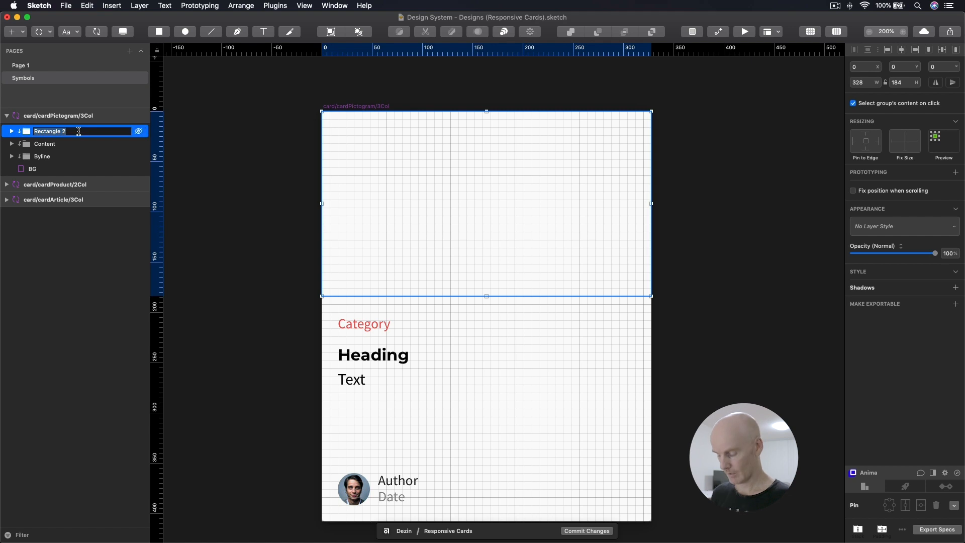
pyautogui.write('Pictogram')
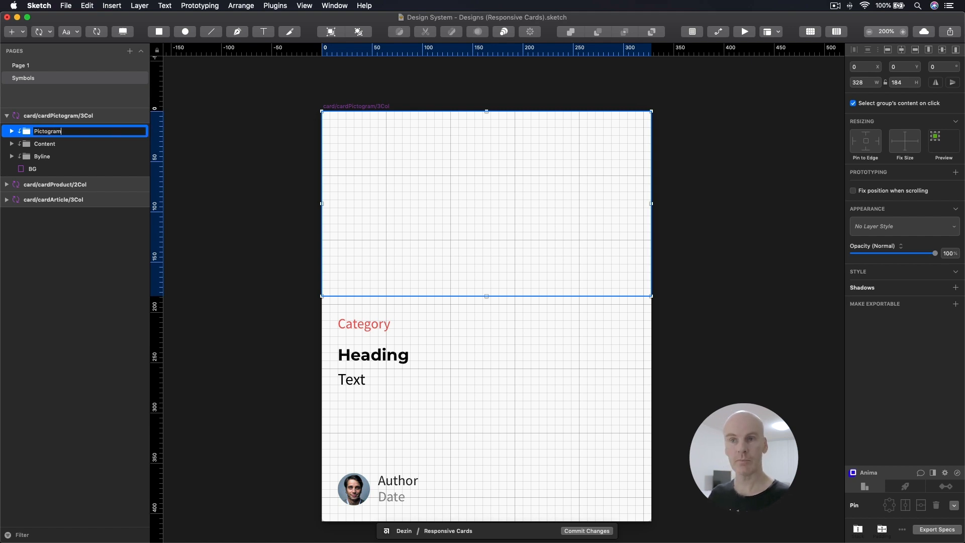
pyautogui.click(11, 131)
pyautogui.click(50, 144)
pyautogui.doubleClick(51, 144)
pyautogui.write('BG')
pyautogui.press('Return')
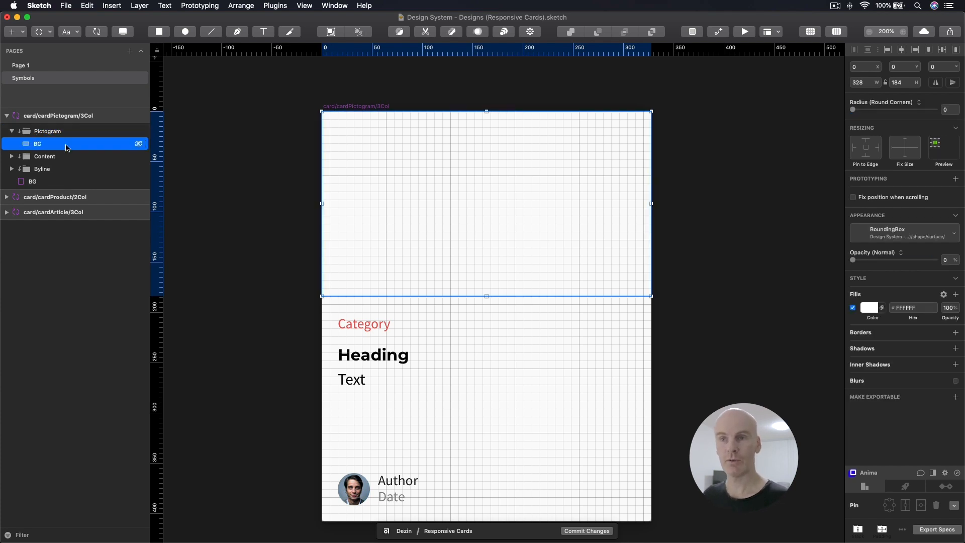
# Step: Pin the Pictogram group to the card's left, top and right edges and fix its height
pyautogui.click(54, 133)
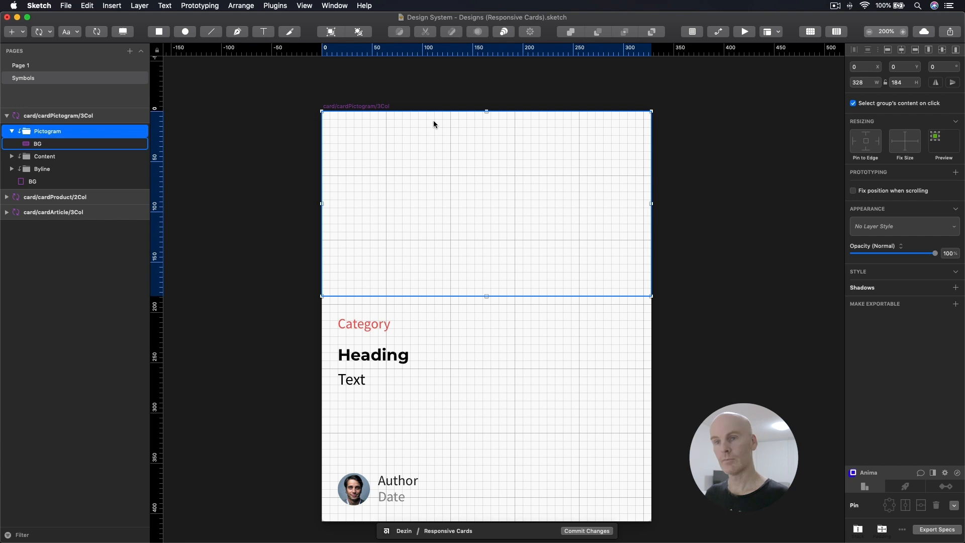
pyautogui.click(48, 144)
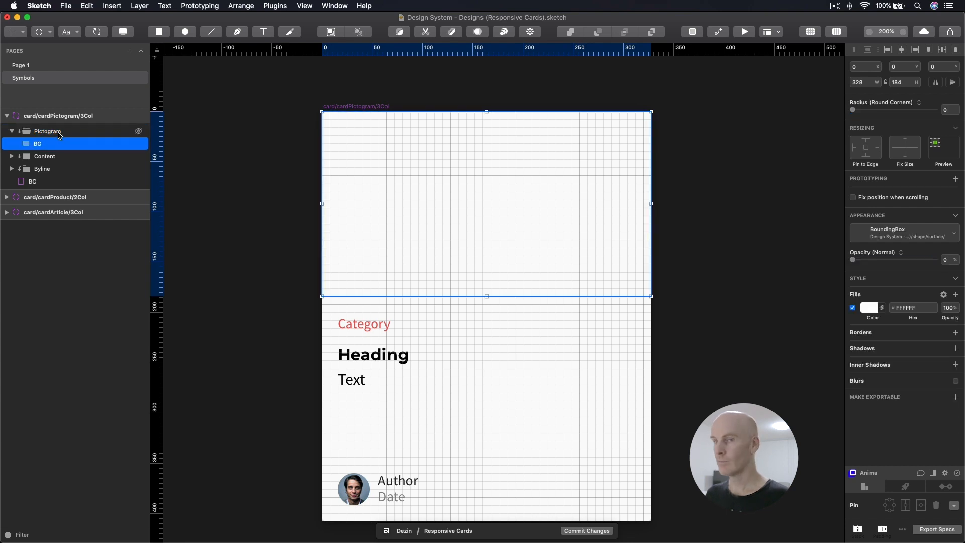
pyautogui.click(59, 134)
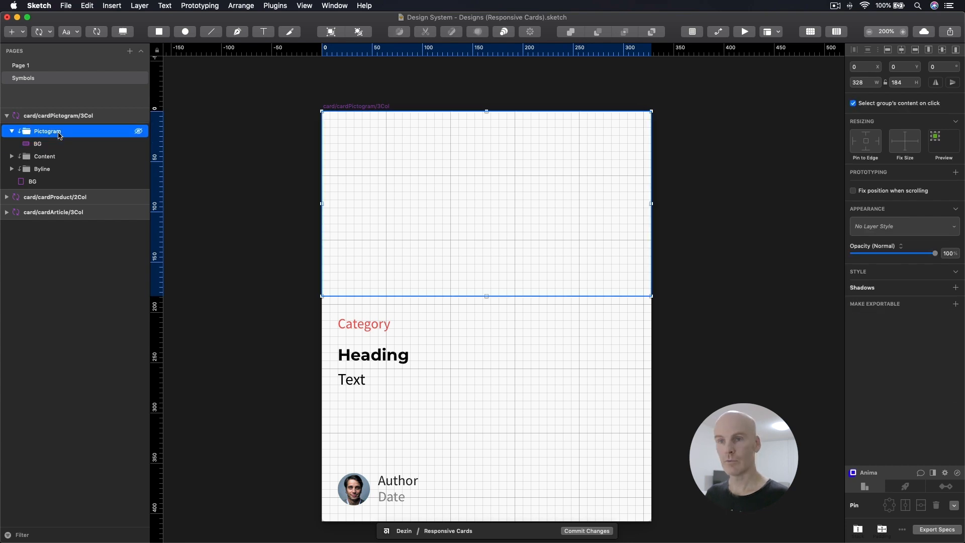
pyautogui.click(866, 134)
pyautogui.click(905, 140)
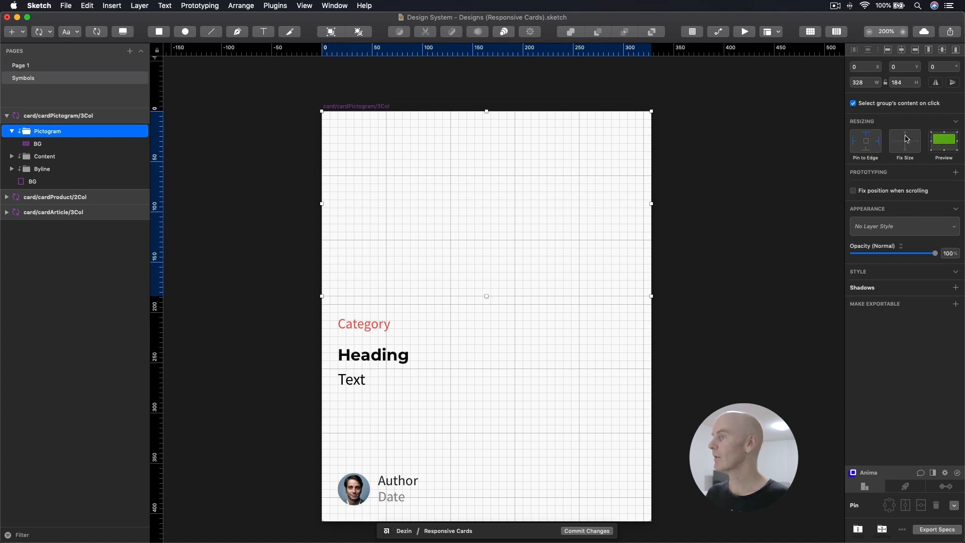
# Step: Insert the 128 iconGift/Duo symbol from the Design System - Global library above BG in the Pictogram group
pyautogui.click(423, 152)
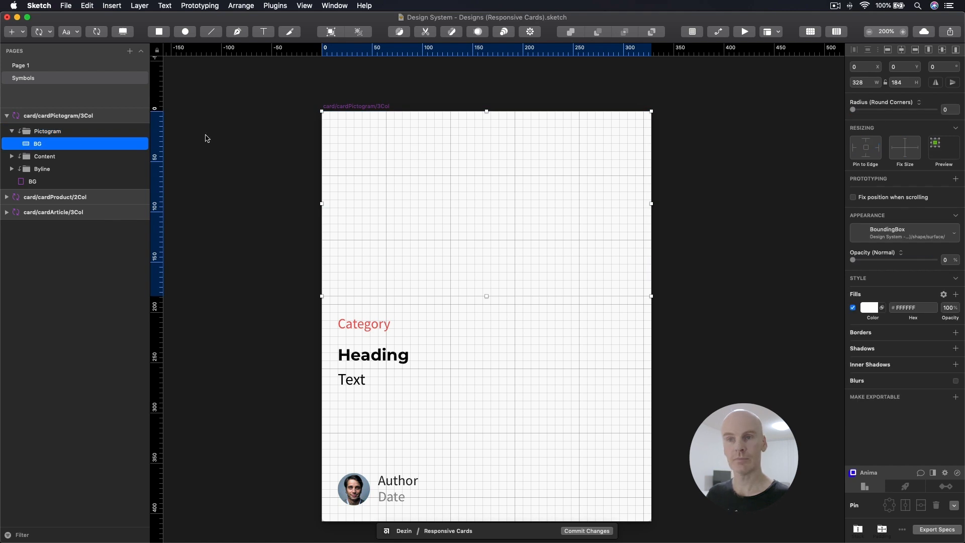
pyautogui.click(40, 33)
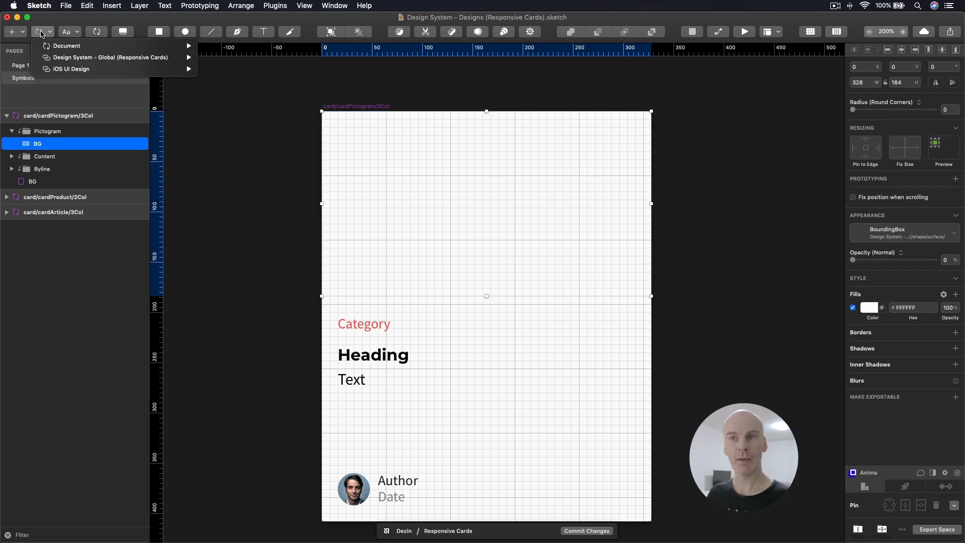
pyautogui.moveTo(194, 58)
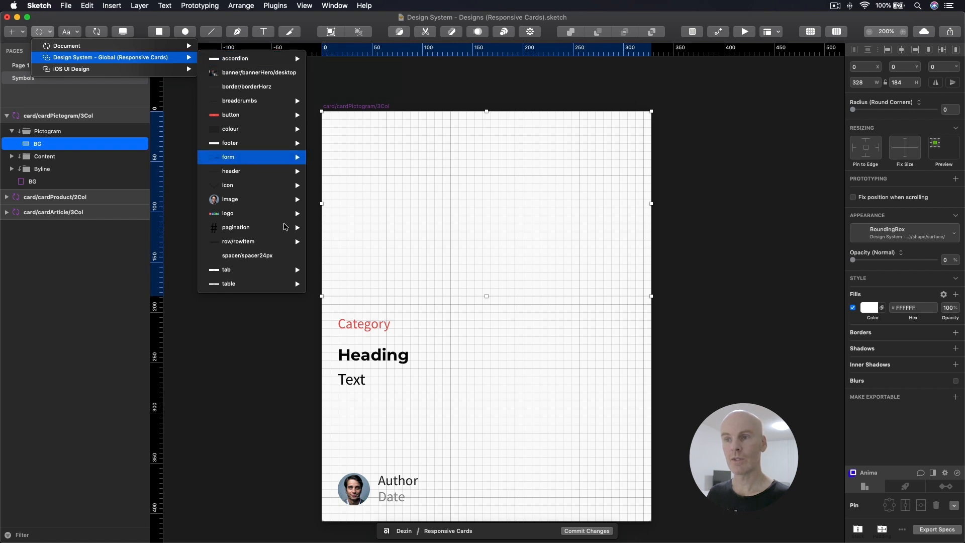
pyautogui.moveTo(267, 189)
pyautogui.moveTo(340, 215)
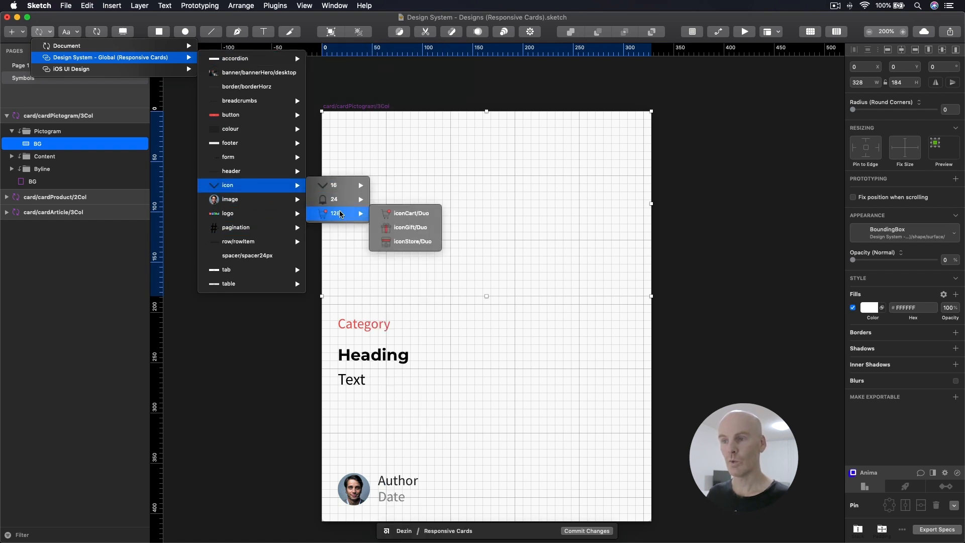
pyautogui.click(424, 230)
pyautogui.click(476, 207)
# Step: Center the gift icon horizontally and vertically on the Pictogram group's BG
pyautogui.keyDown('shift'); pyautogui.click(613, 177); pyautogui.keyUp('shift')
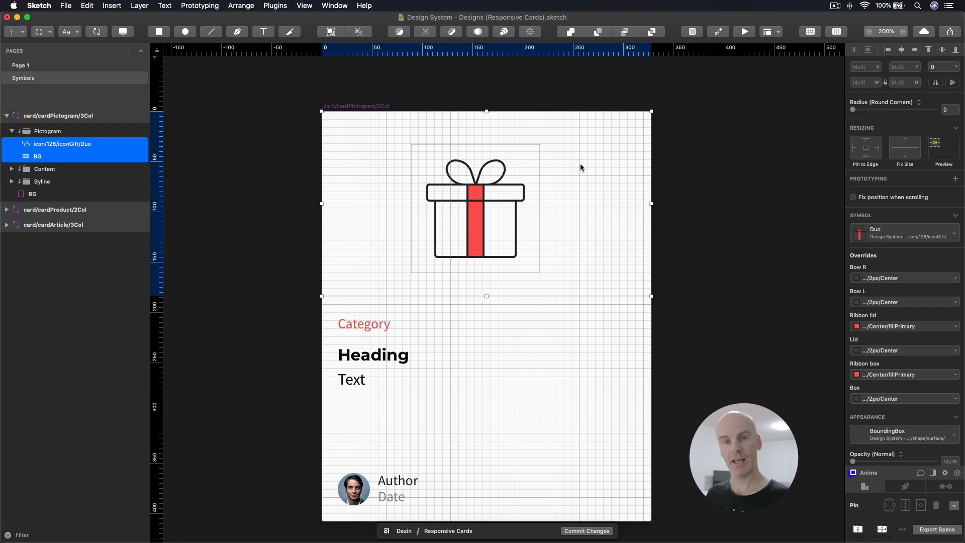
pyautogui.click(901, 51)
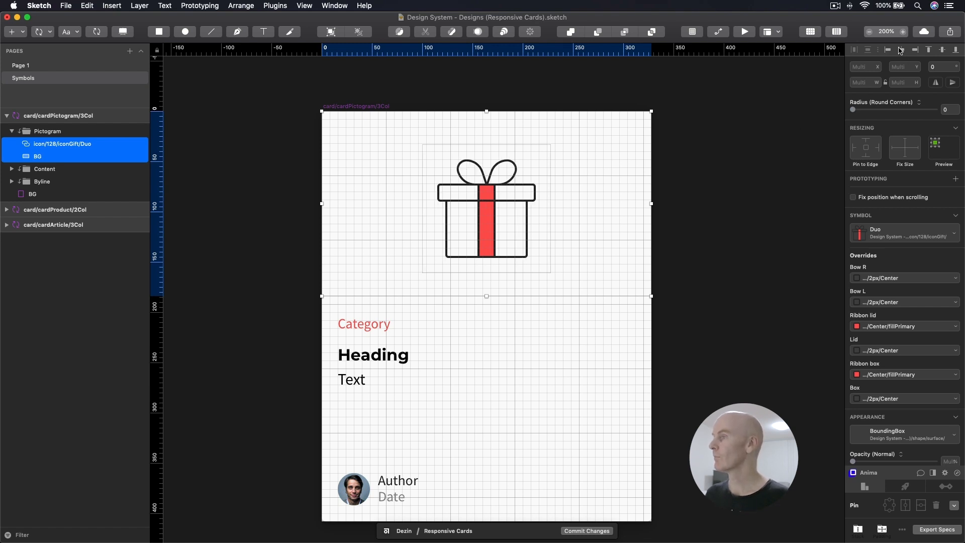
pyautogui.click(945, 50)
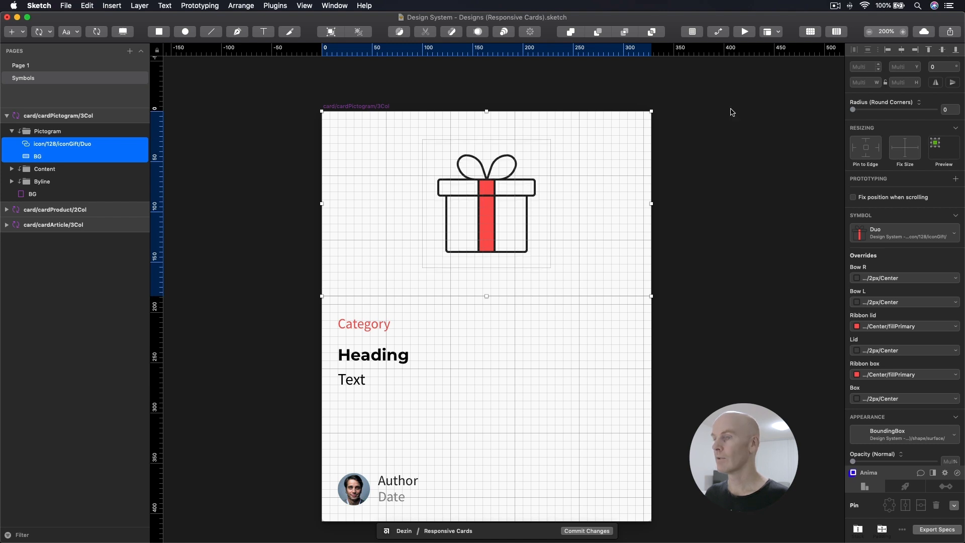
# Step: Move the gift icon down to a Y position of 32, keeping it horizontally centered
pyautogui.click(503, 178)
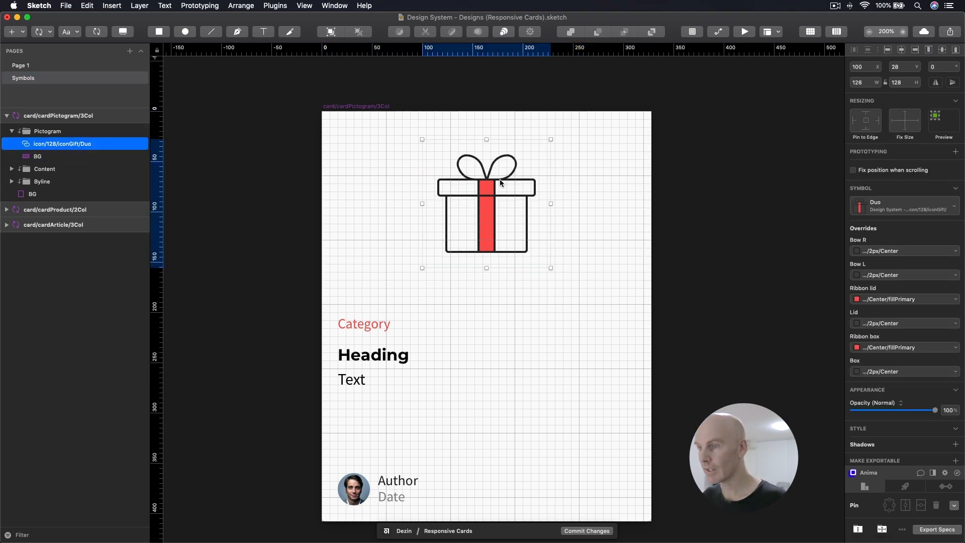
pyautogui.moveTo(500, 181); pyautogui.dragTo(500, 185)
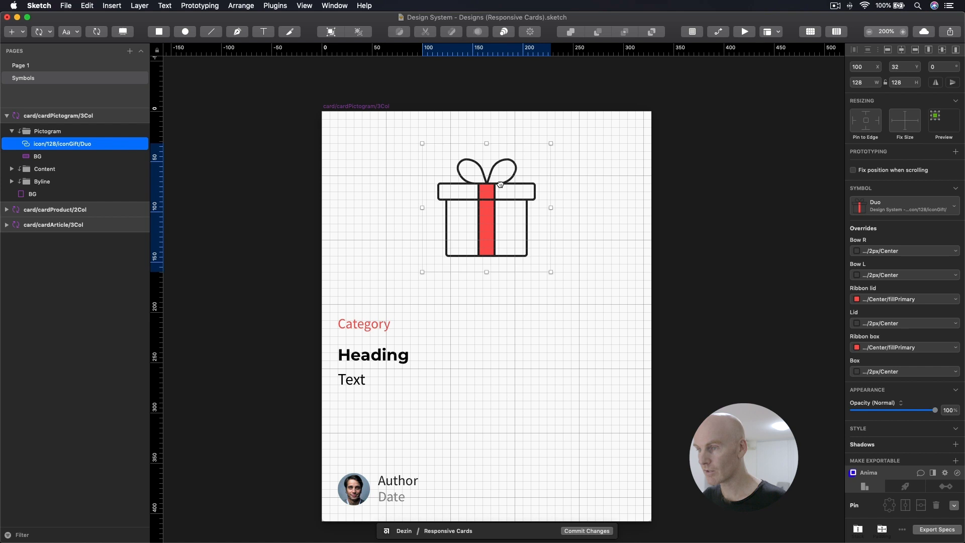
pyautogui.click(702, 184)
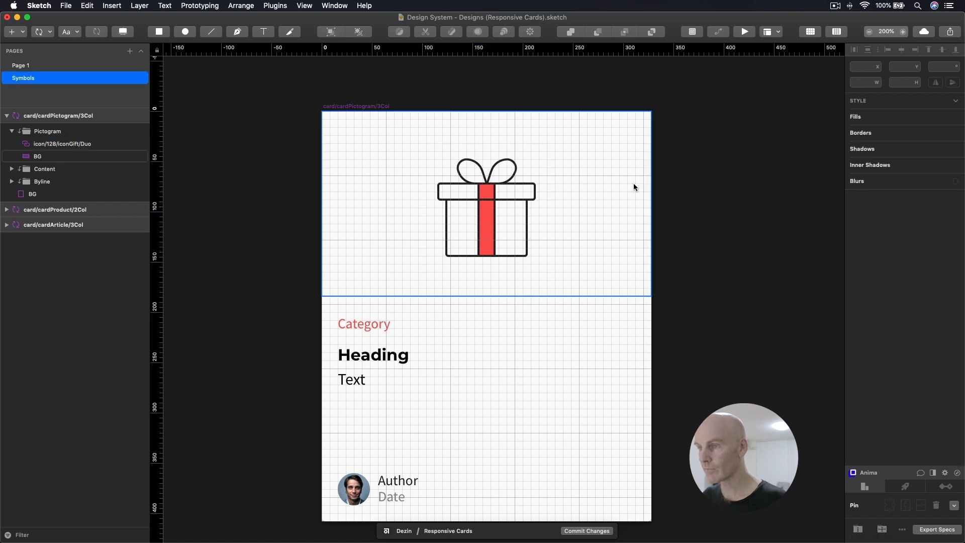
pyautogui.click(633, 183)
# Step: Delete the Category text from the card content and apply the centered black h4 text style to the Heading
pyautogui.click(373, 321)
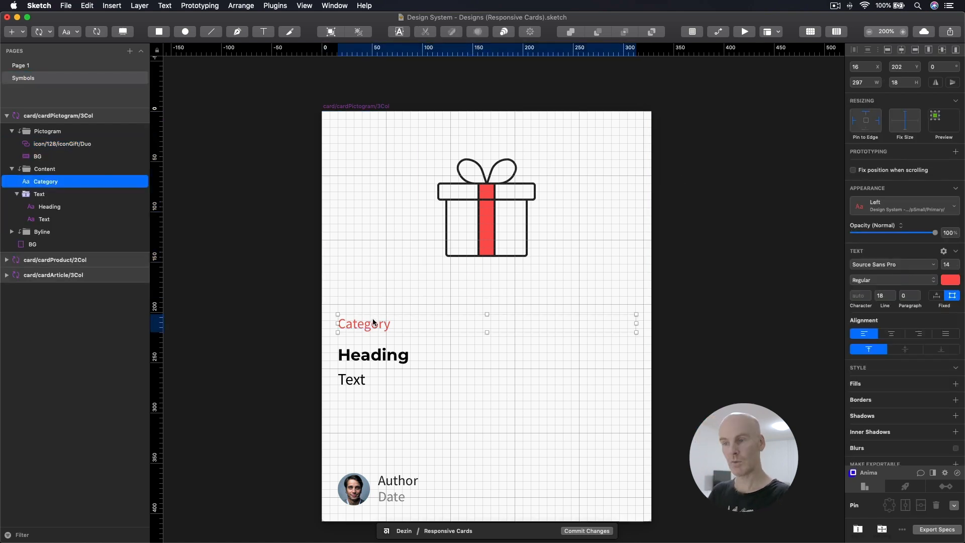
pyautogui.press('BackSpace')
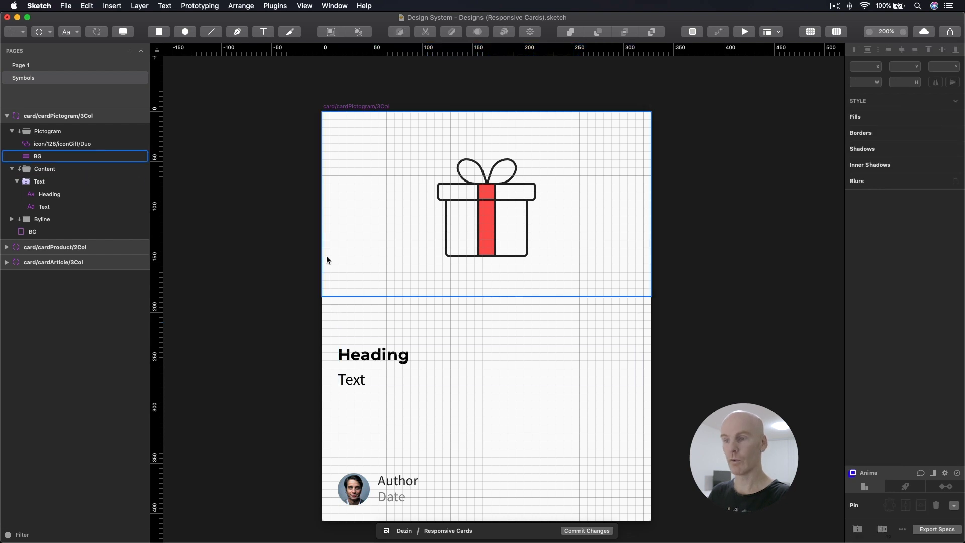
pyautogui.click(403, 356)
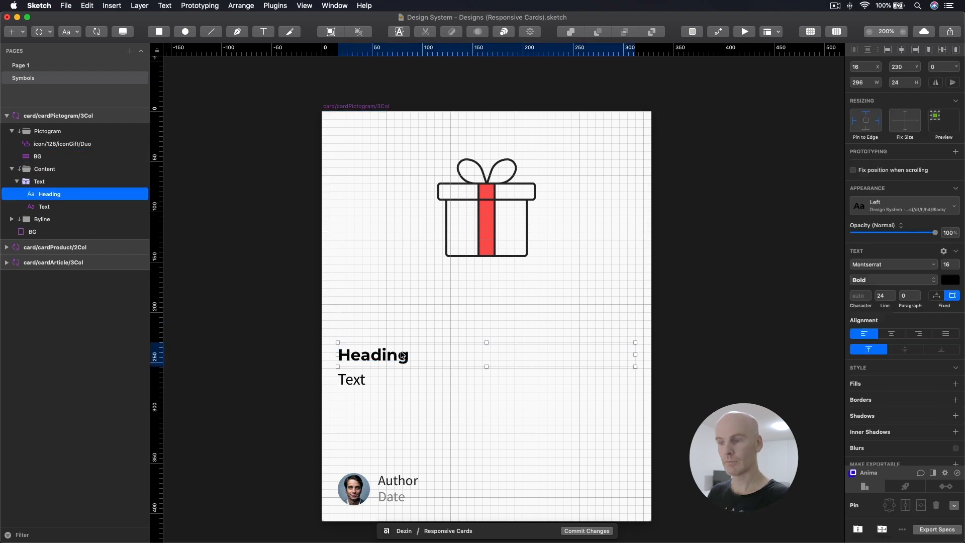
pyautogui.click(909, 206)
pyautogui.click(851, 239)
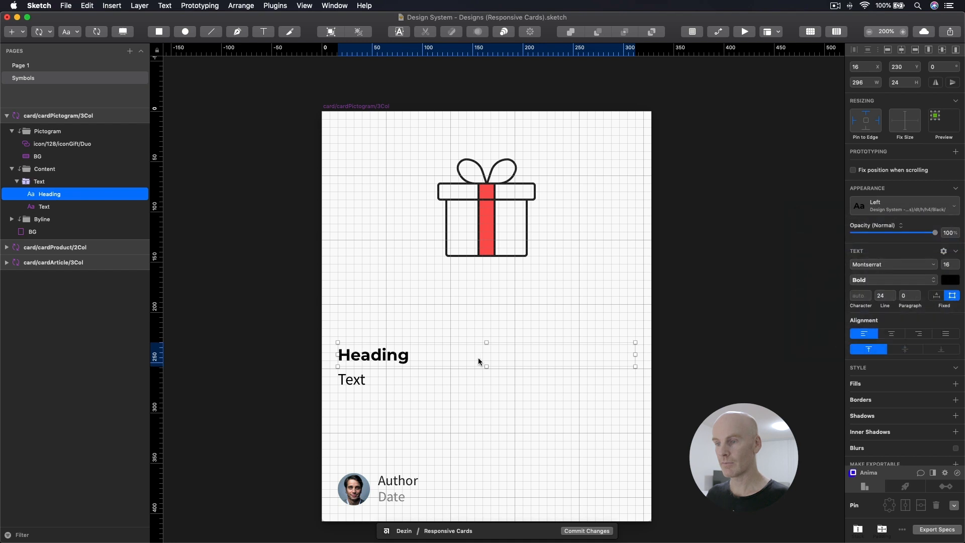
# Step: Apply the centered black p text style to the Text layer and delete the Byline group from the pictogram card
pyautogui.click(405, 375)
pyautogui.click(911, 203)
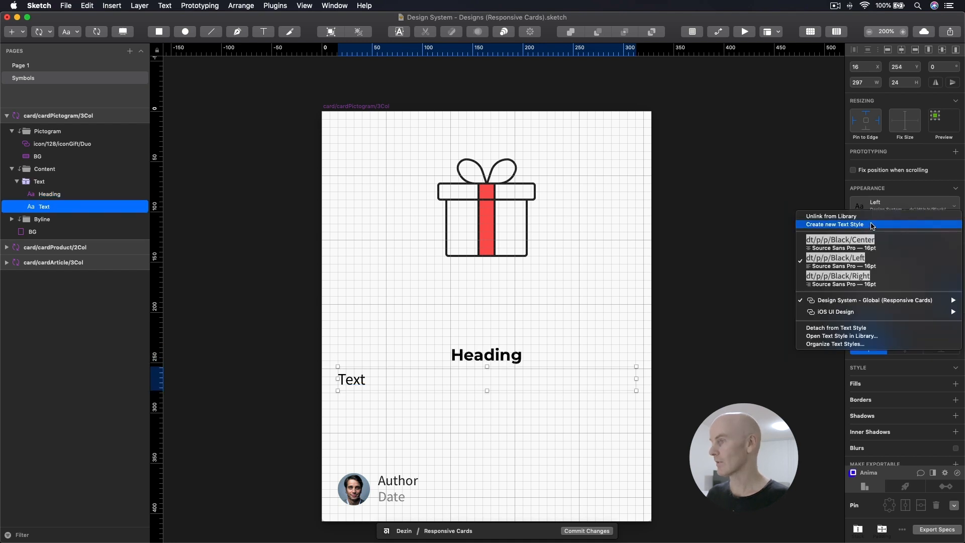
pyautogui.click(871, 240)
pyautogui.click(385, 480)
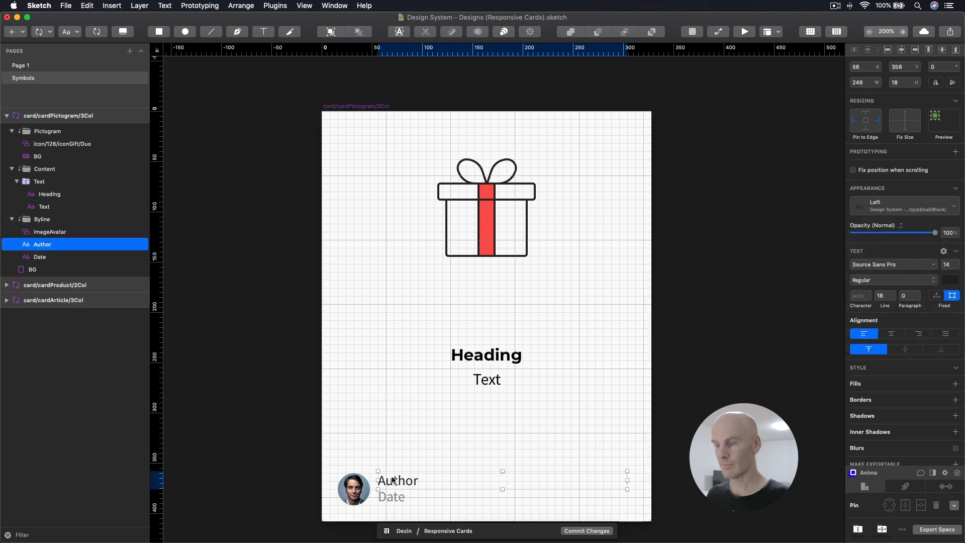
pyautogui.click(65, 222)
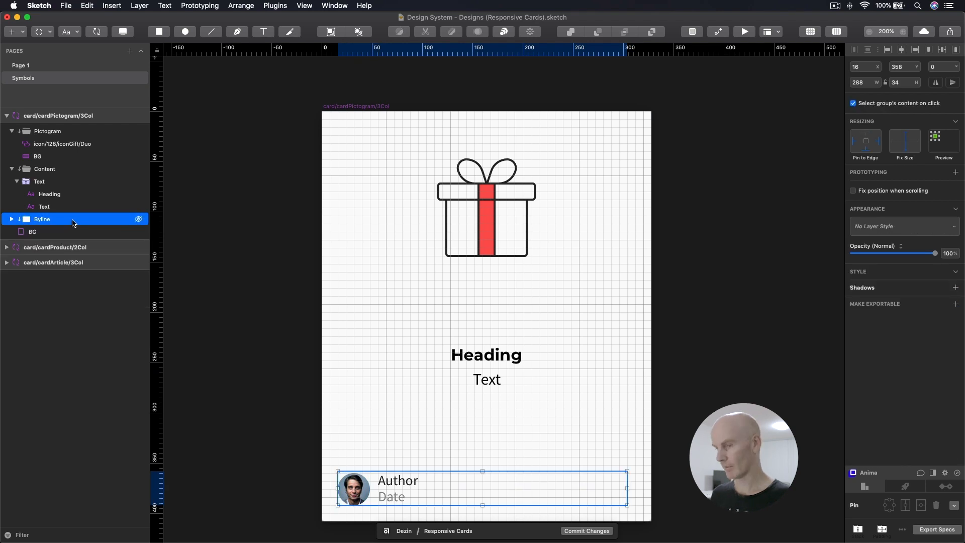
pyautogui.press('Delete')
# Step: Add horizontal guides at 184, along the bottom edge of the Pictogram group's BG, and at 200
pyautogui.click(518, 249)
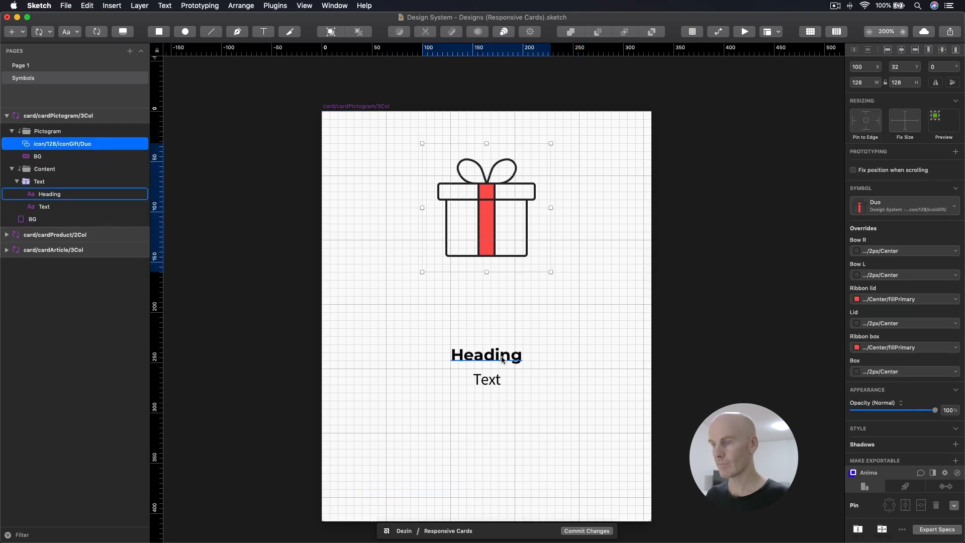
pyautogui.click(502, 359)
pyautogui.click(474, 284)
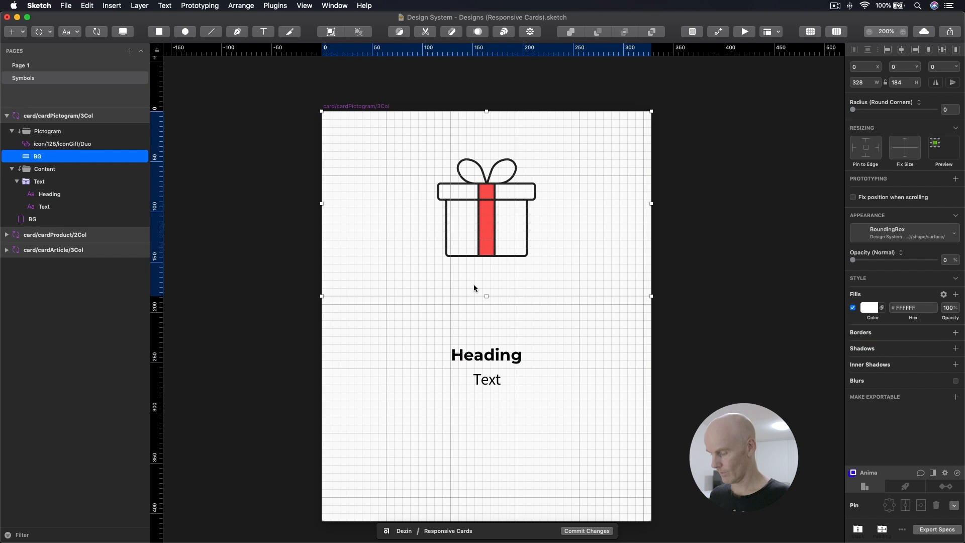
pyautogui.click(158, 294)
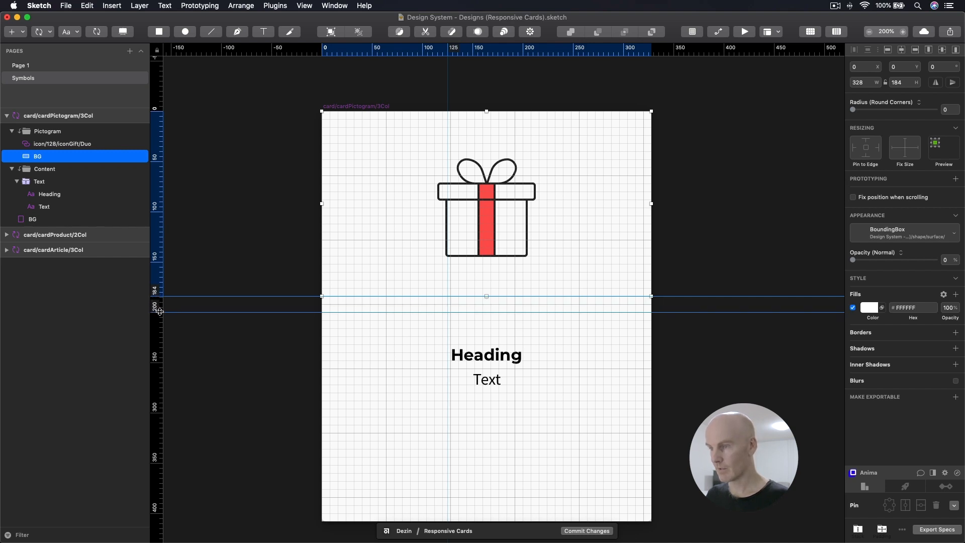
pyautogui.click(159, 312)
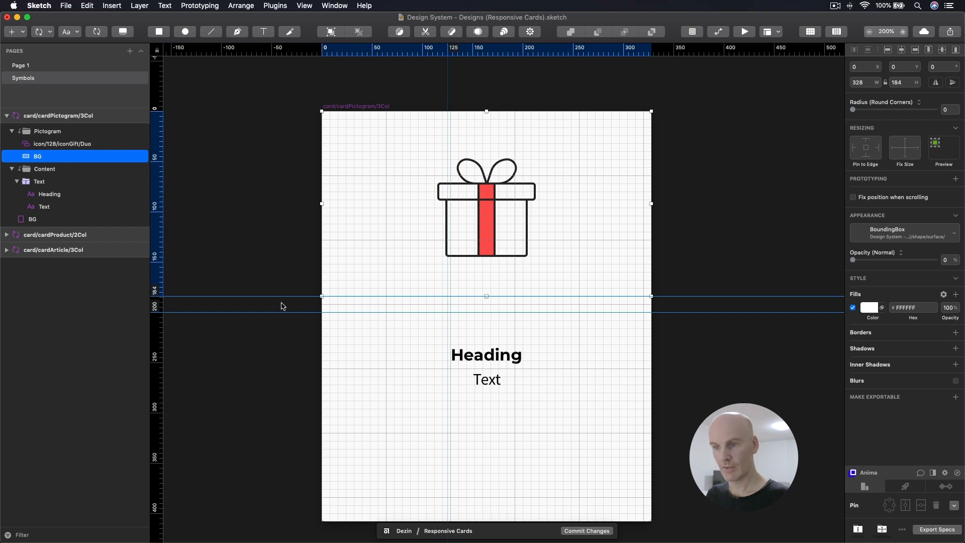
# Step: Move the Heading and Text layers up together so the Heading's top meets the horizontal guide at 200
pyautogui.click(500, 353)
pyautogui.keyDown('shift'); pyautogui.click(499, 382); pyautogui.keyUp('shift')
pyautogui.moveTo(493, 379); pyautogui.dragTo(497, 347)
pyautogui.click(747, 349)
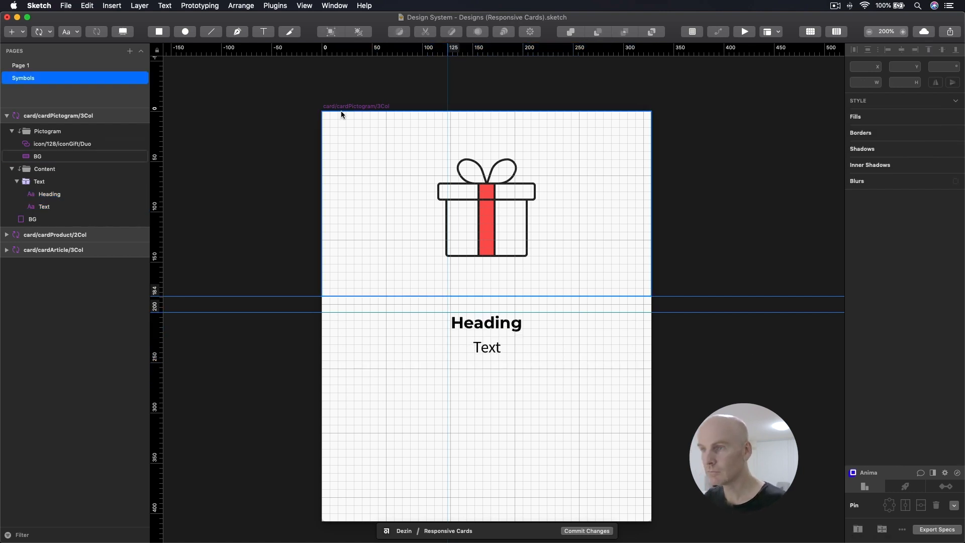
# Step: Shorten the card/cardPictogram/3Col symbol without adjusting its content, and reduce its background BG to the same height of 304
pyautogui.click(343, 107)
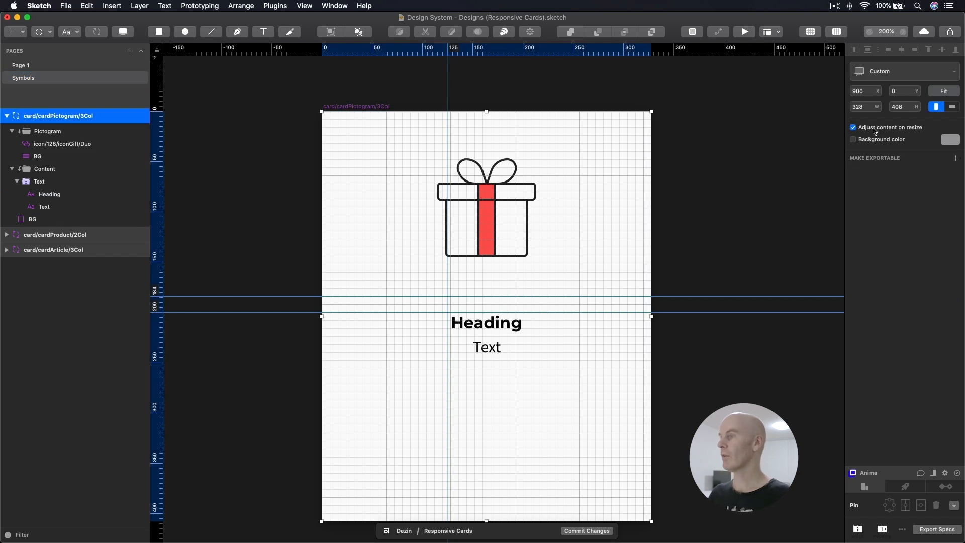
pyautogui.moveTo(487, 521); pyautogui.dragTo(493, 415)
pyautogui.click(409, 476)
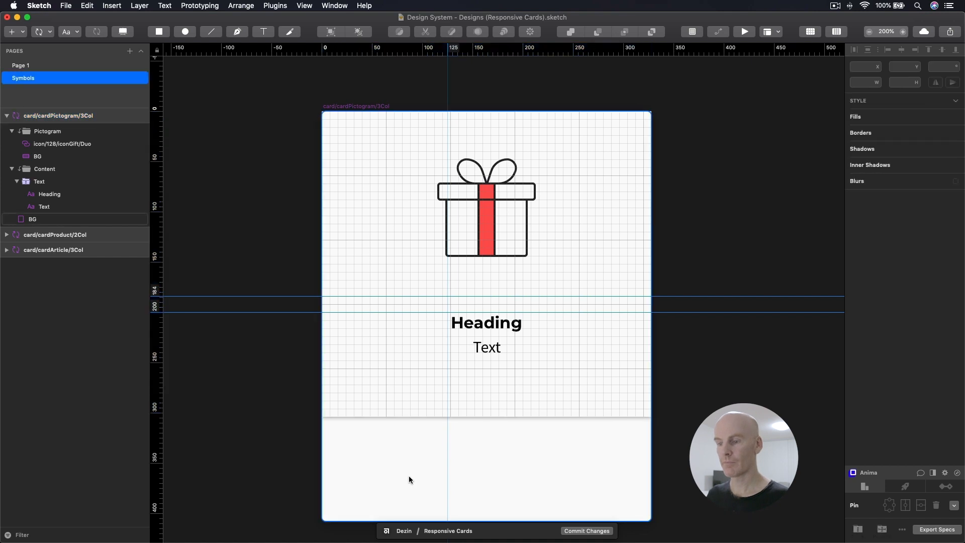
pyautogui.click(390, 416)
pyautogui.moveTo(495, 521); pyautogui.dragTo(494, 417)
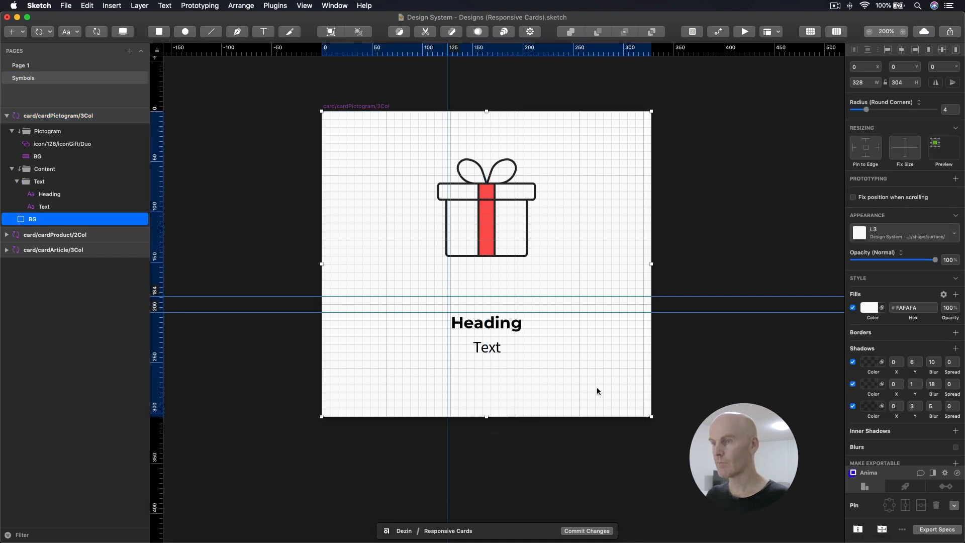
pyautogui.click(375, 80)
# Step: Fix the gift icon's width and height for resizing and pin it to the top edge
pyautogui.click(510, 162)
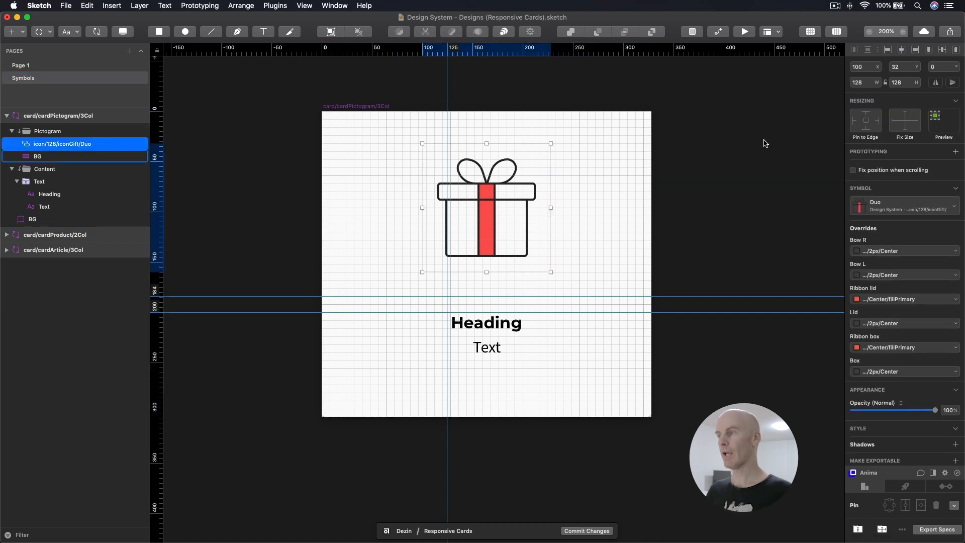
pyautogui.click(905, 123)
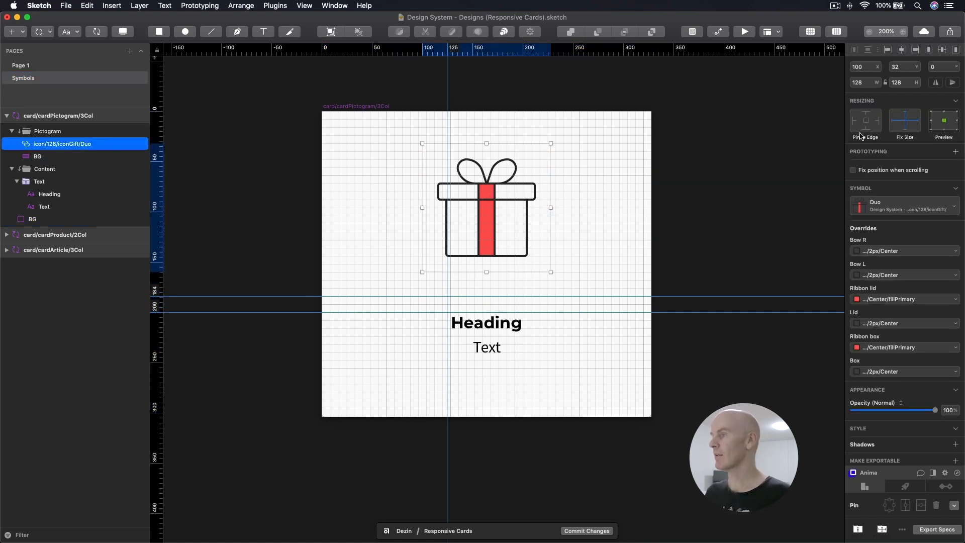
pyautogui.click(865, 114)
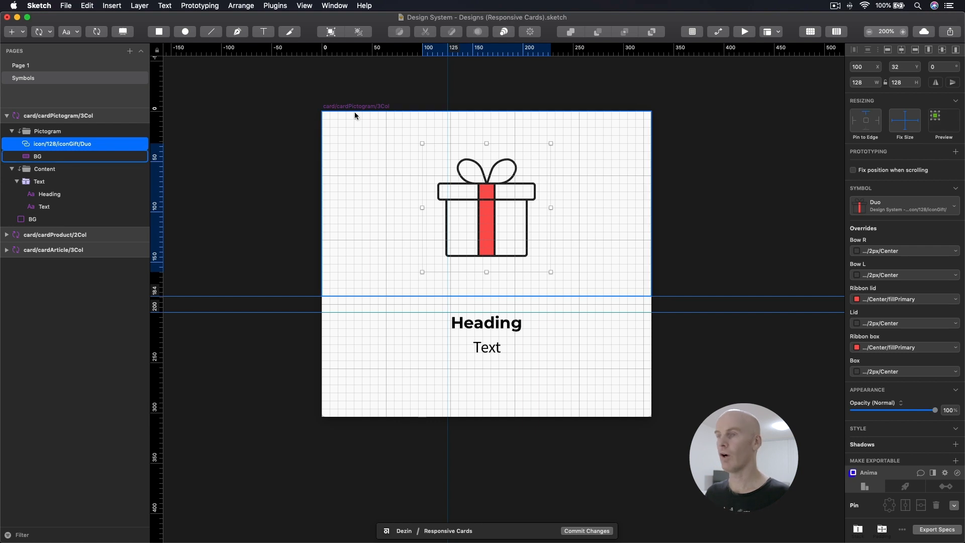
pyautogui.click(300, 106)
pyautogui.click(362, 153)
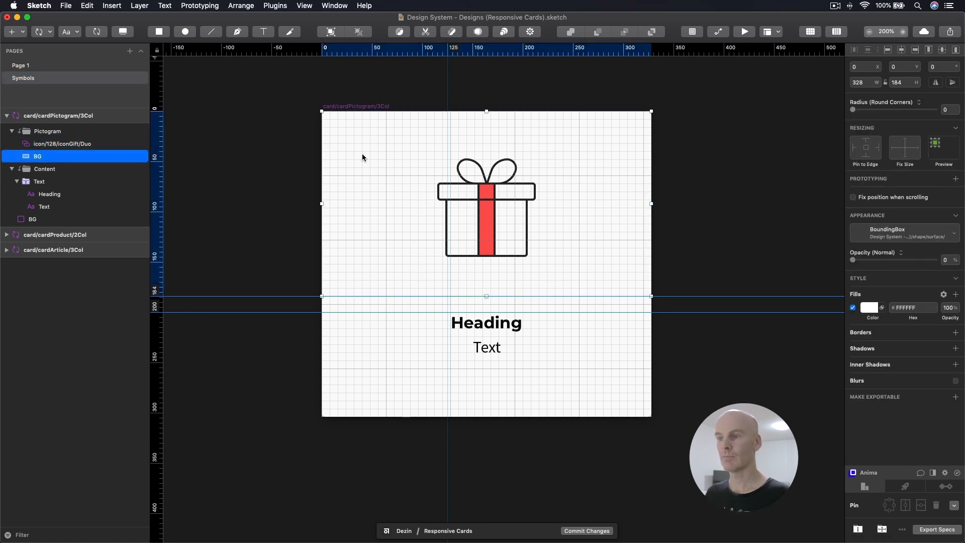
pyautogui.click(218, 133)
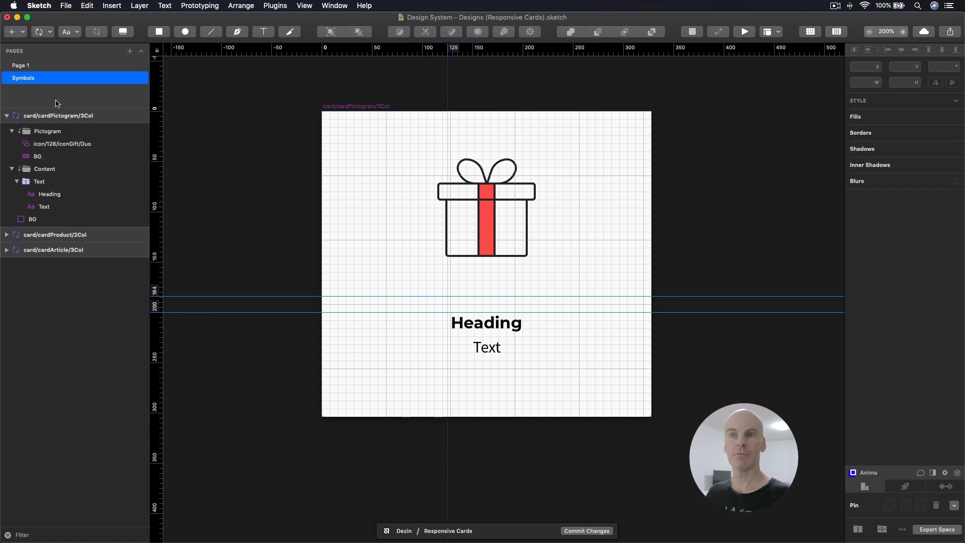
# Step: Insert the document's card/cardPictogram/3Col symbol on Page 1, beside the headphones product card
pyautogui.click(39, 66)
pyautogui.click(431, 226)
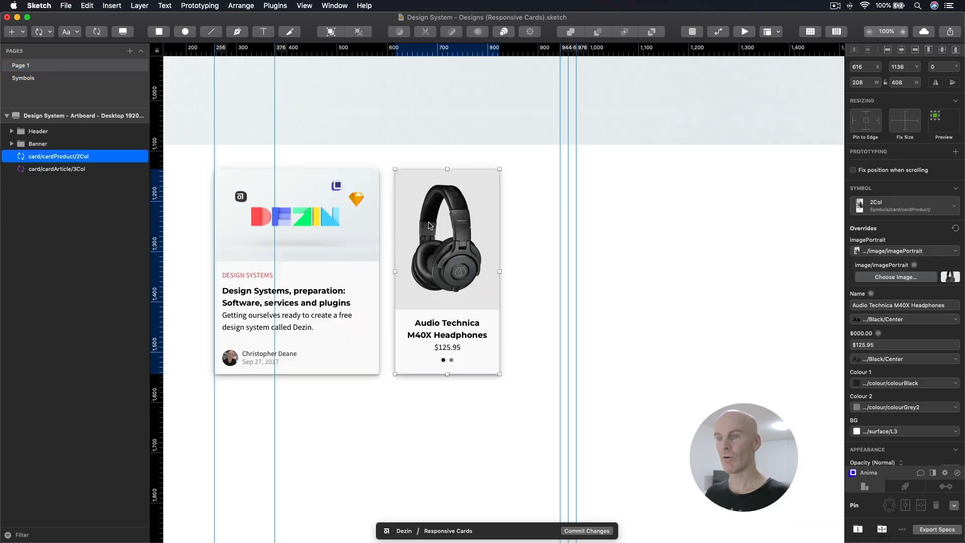
pyautogui.click(39, 33)
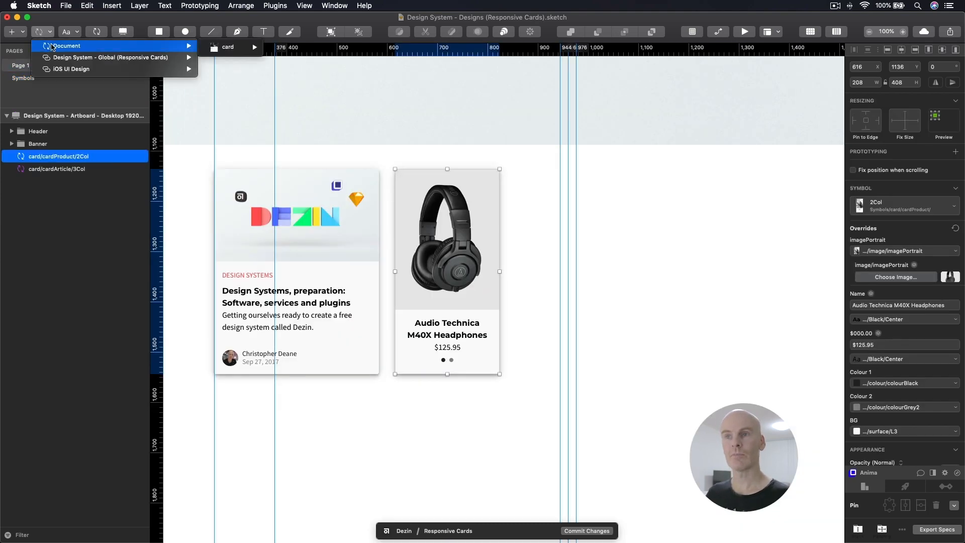
pyautogui.moveTo(51, 57)
pyautogui.moveTo(229, 46)
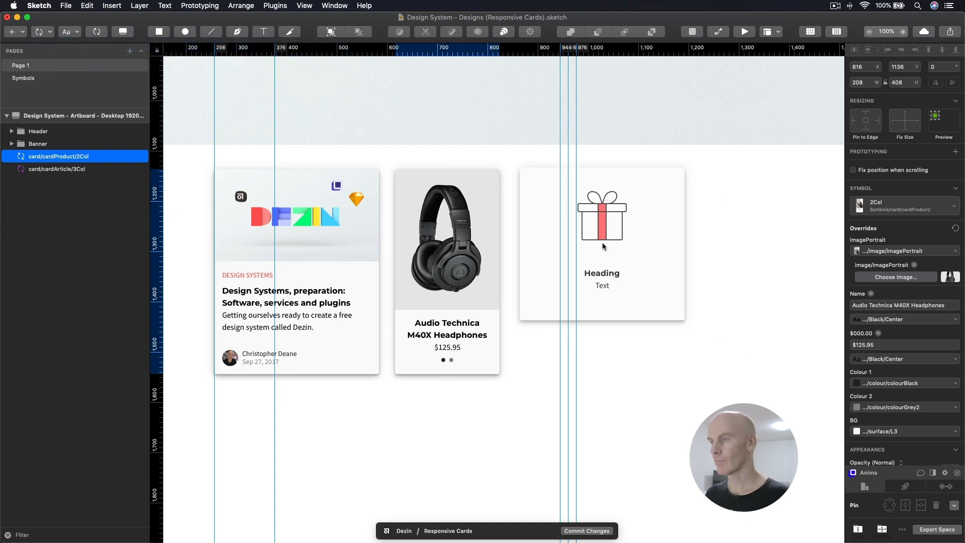
pyautogui.click(604, 242)
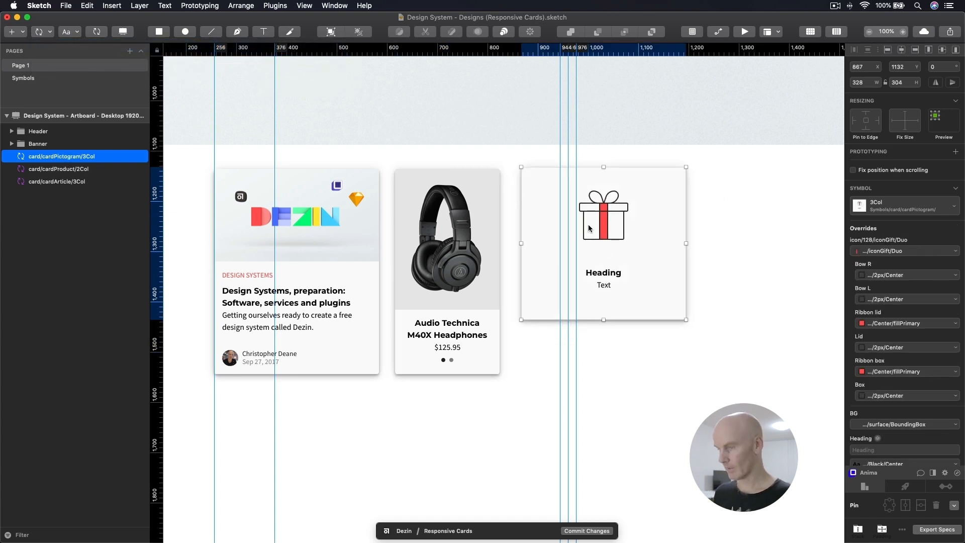
# Step: Align the pictogram card with the layout columns and the product card's top edge, at X 856 and Y 1136
pyautogui.hotkey('ctrl', 'l')
pyautogui.press('super+plus')
pyautogui.moveTo(482, 231); pyautogui.dragTo(537, 237)
pyautogui.moveTo(434, 240); pyautogui.dragTo(435, 243)
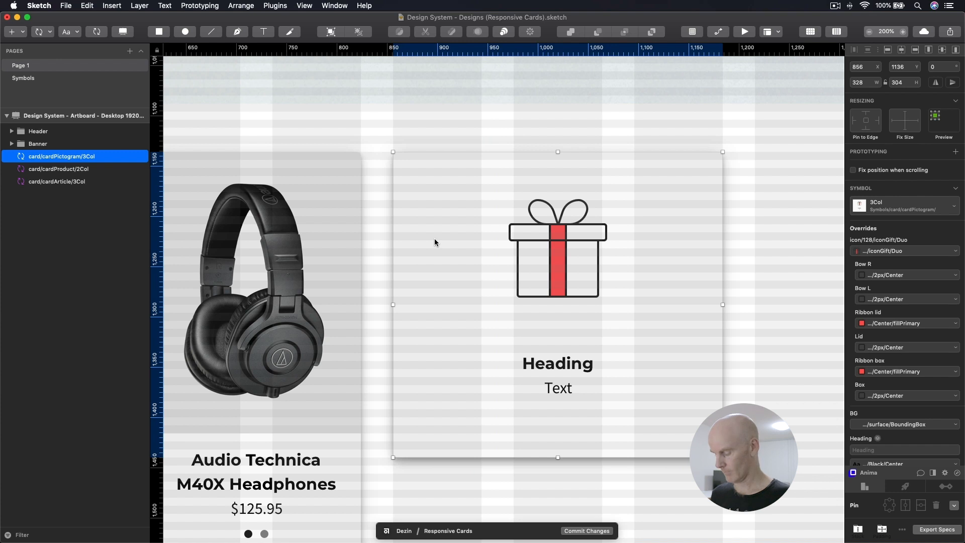
pyautogui.hotkey('ctrl', 'l')
pyautogui.press('super+minus')
pyautogui.click(572, 198)
pyautogui.scroll(-3, 603, 237)
pyautogui.hscroll(3, 604, 236)
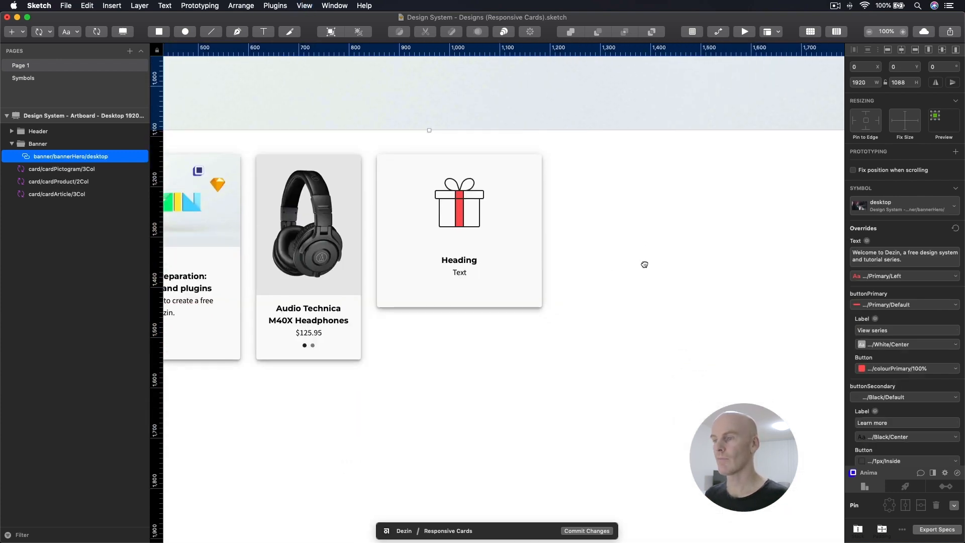
pyautogui.click(644, 261)
# Step: Try resizing the pictogram card instance from its side and bottom edges
pyautogui.click(483, 262)
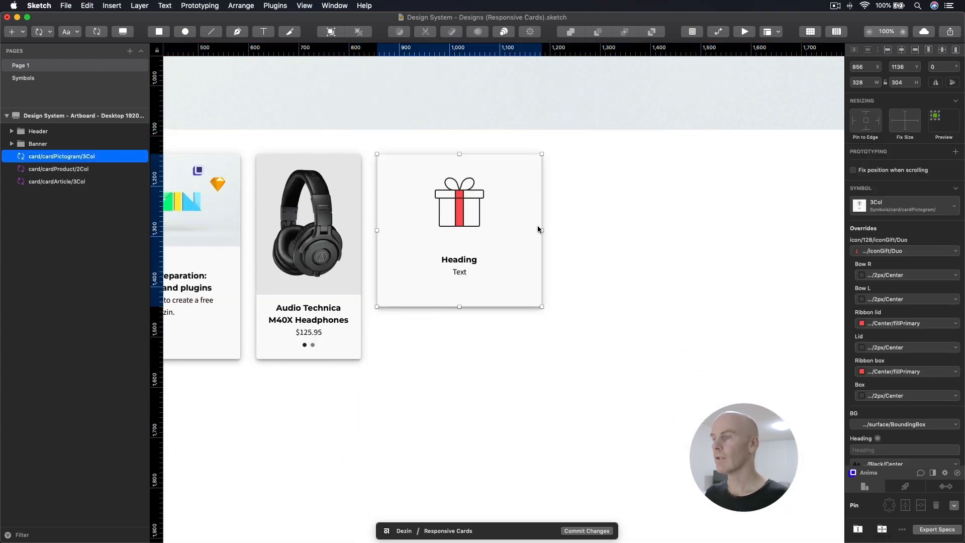
pyautogui.moveTo(540, 230)
pyautogui.mouseDown()
pyautogui.moveTo(622, 233)
pyautogui.moveTo(542, 230)
pyautogui.mouseUp()
pyautogui.moveTo(460, 306); pyautogui.dragTo(535, 295)
pyautogui.click(601, 243)
pyautogui.click(478, 243)
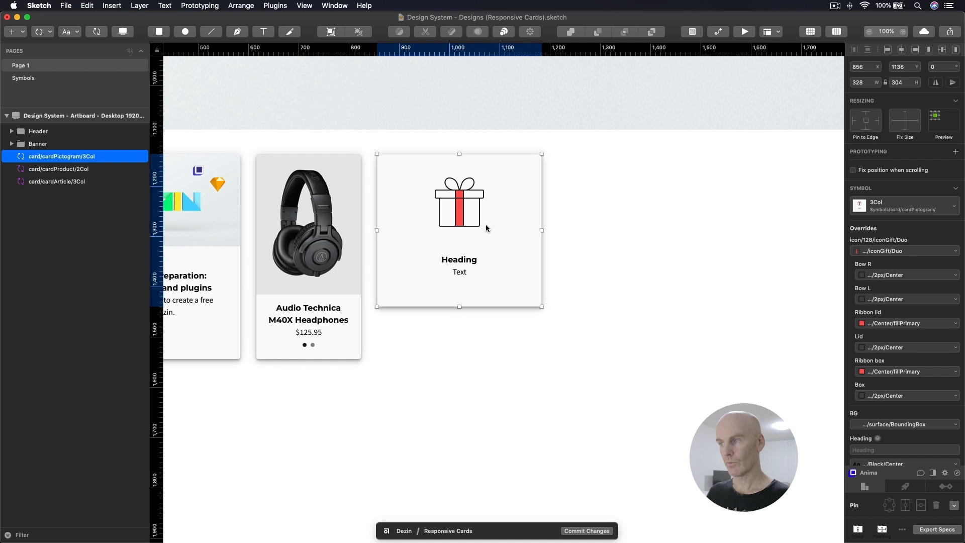
# Step: Switch to the Designs (Master @ 3be0733) file and correct the misspelled word to "crowds" in its pictogram card's Text override
pyautogui.scroll(-5, 886, 273)
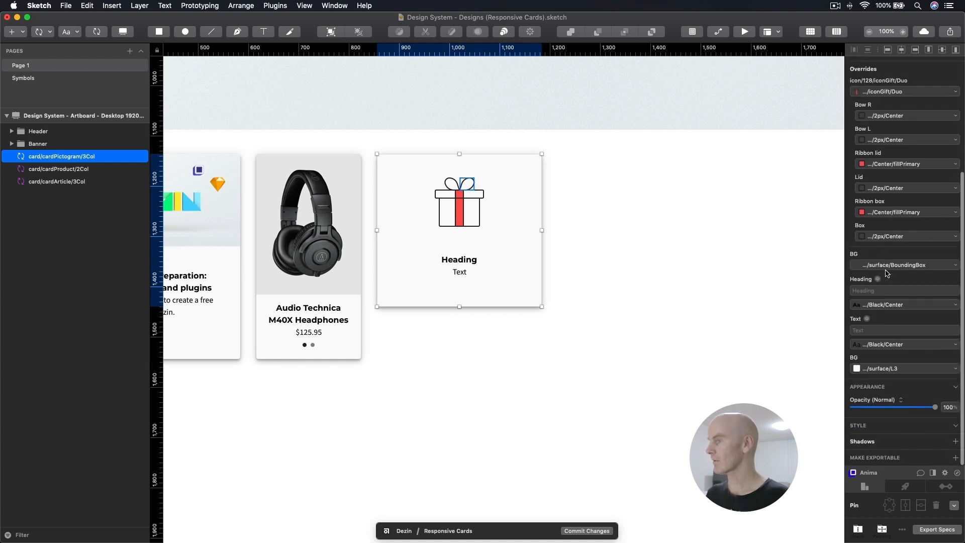
pyautogui.click(889, 291)
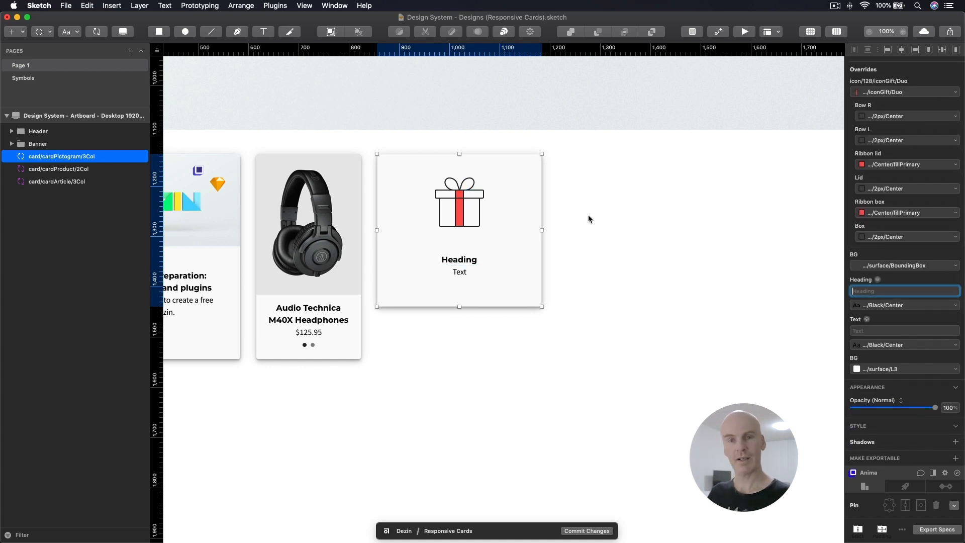
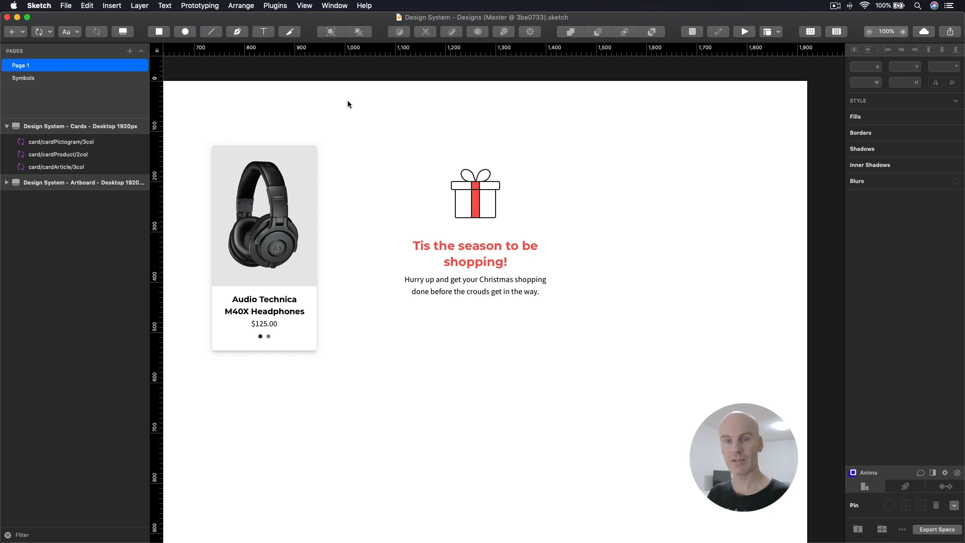
pyautogui.click(498, 268)
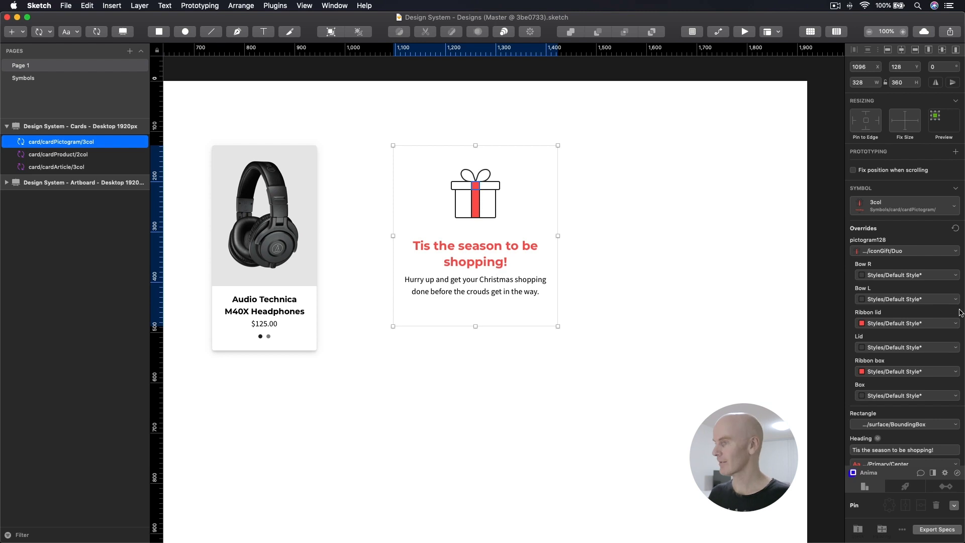
pyautogui.scroll(-5, 944, 392)
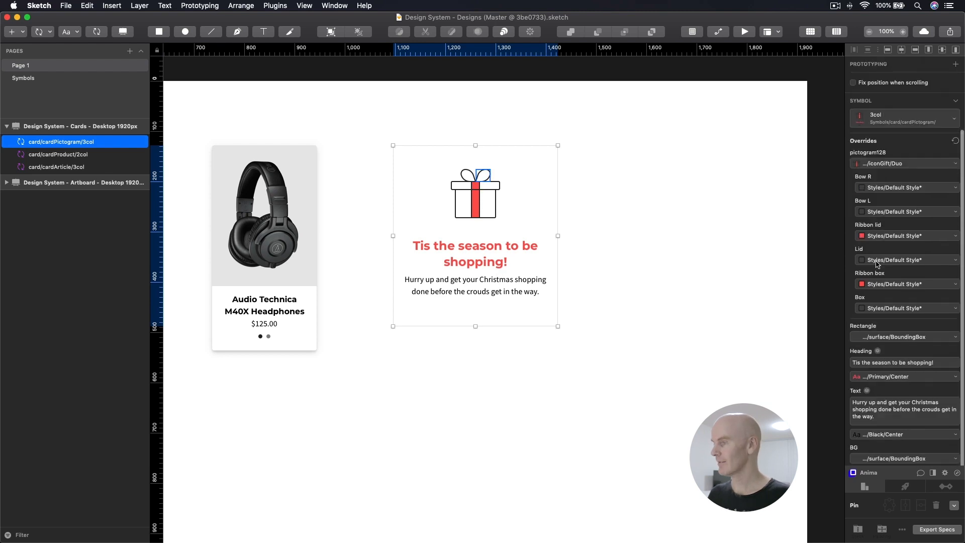
pyautogui.doubleClick(934, 397)
pyautogui.write('crowds')
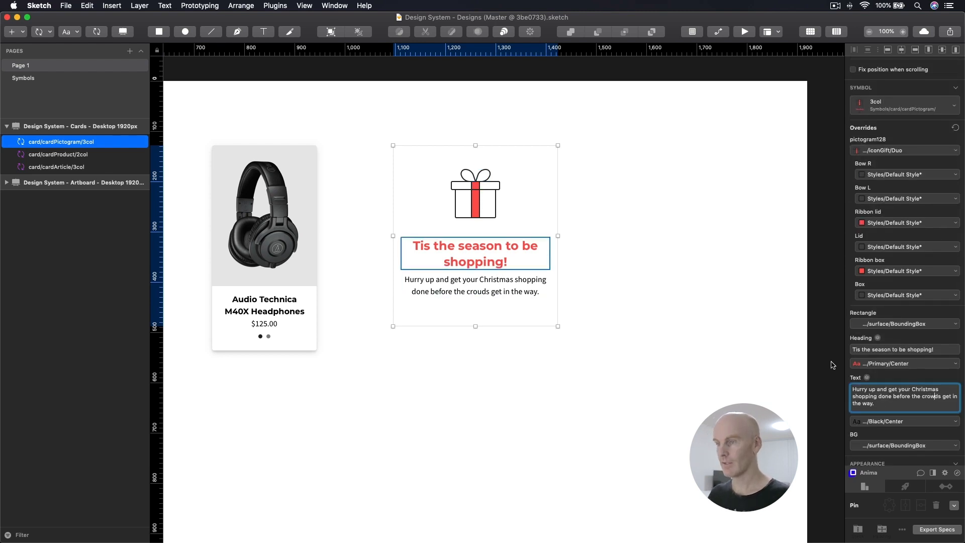
pyautogui.click(621, 303)
# Step: Reuse the Master card's heading by setting the Heading override of the Responsive Cards pictogram card to "Tis the season to be shopping!"
pyautogui.click(480, 232)
pyautogui.scroll(-4, 898, 272)
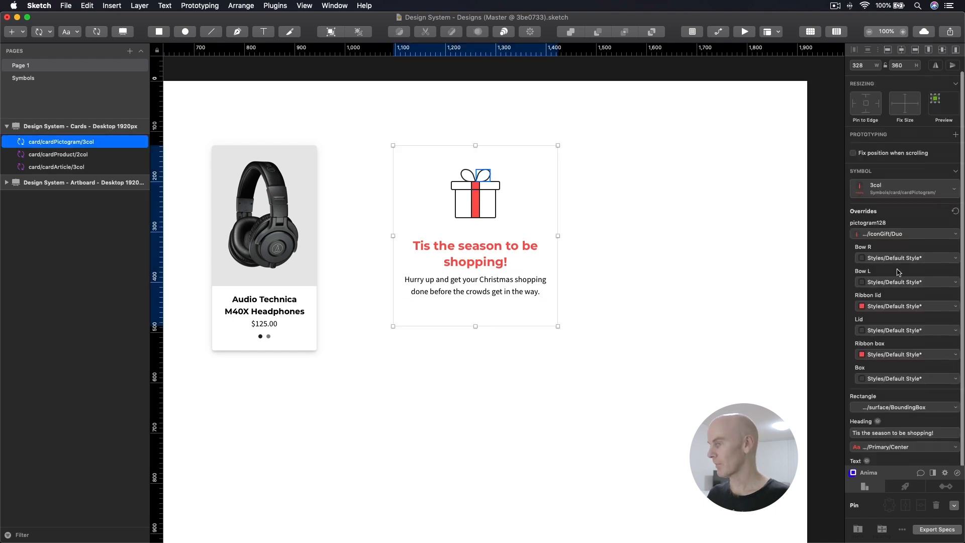
pyautogui.scroll(-2, 898, 272)
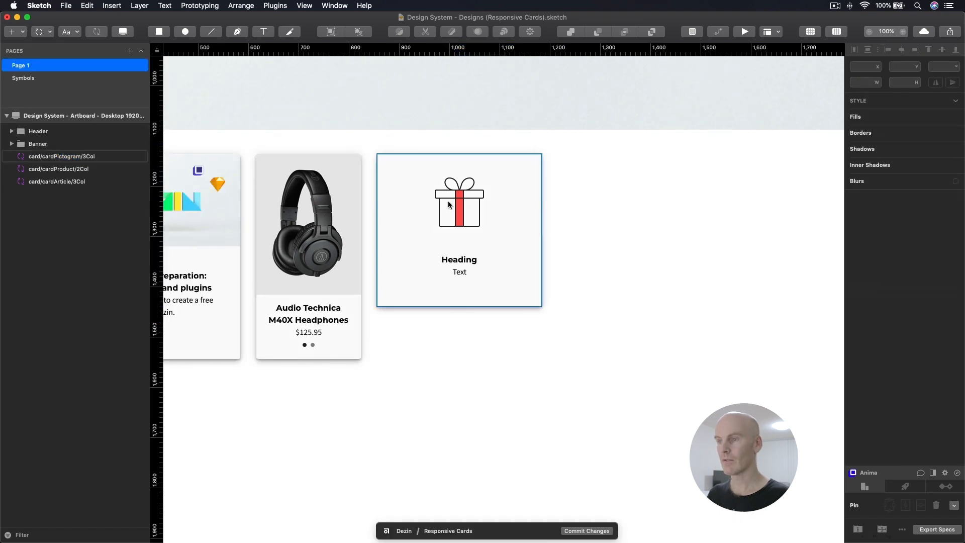
pyautogui.click(448, 201)
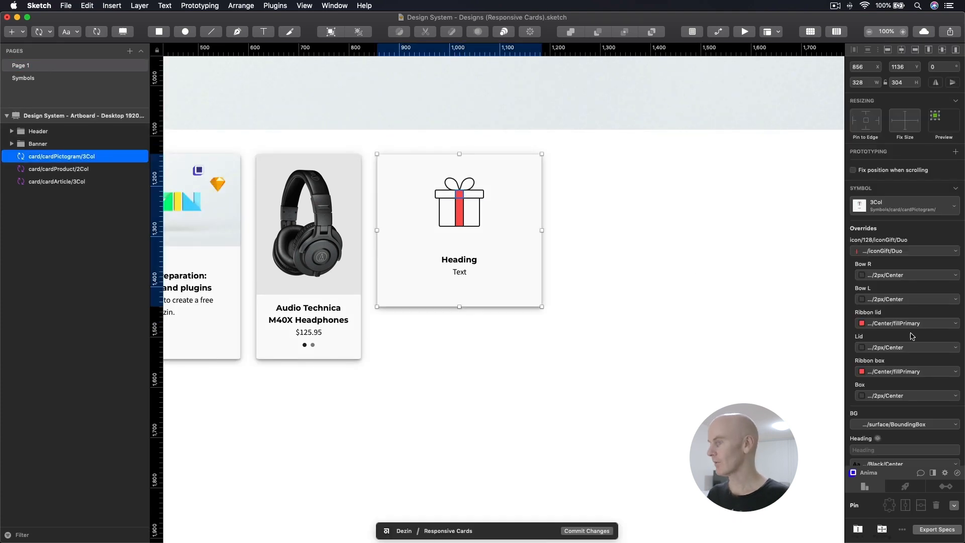
pyautogui.scroll(-2, 900, 302)
pyautogui.click(886, 321)
pyautogui.write('Tis the season to be shopping!')
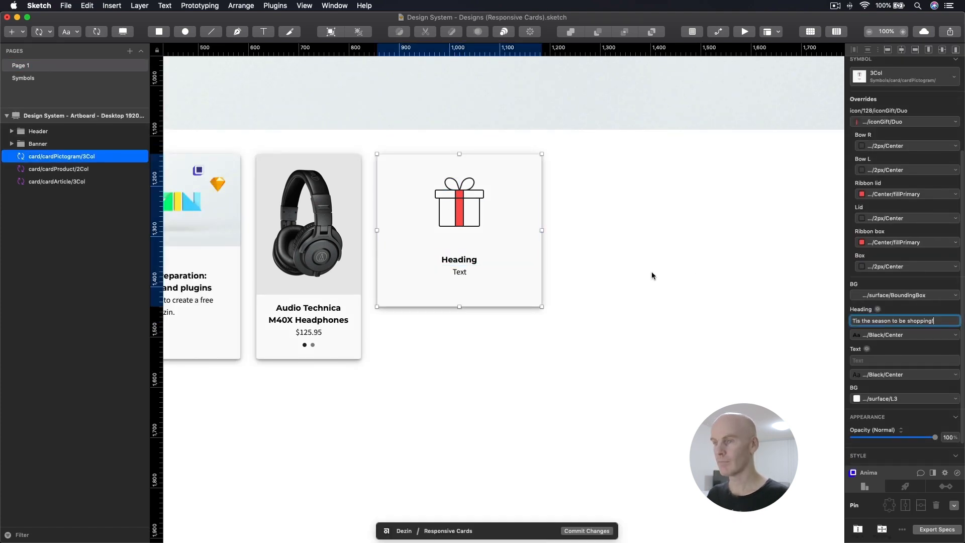
pyautogui.click(652, 271)
pyautogui.click(500, 274)
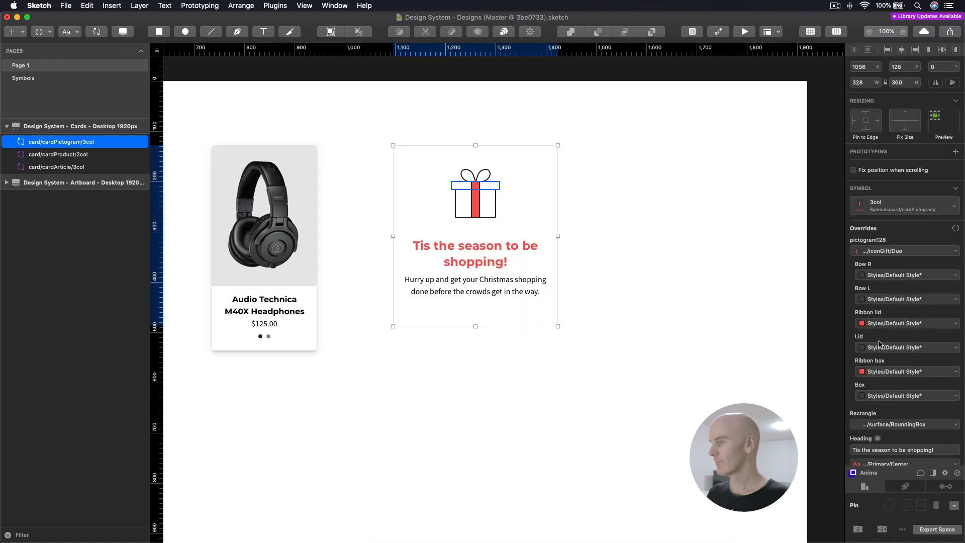
# Step: Set the pictogram card's Text override in the Responsive Cards file to "Hurry up and get your Christmas shopping done before the crowds get in the way."
pyautogui.click(895, 395)
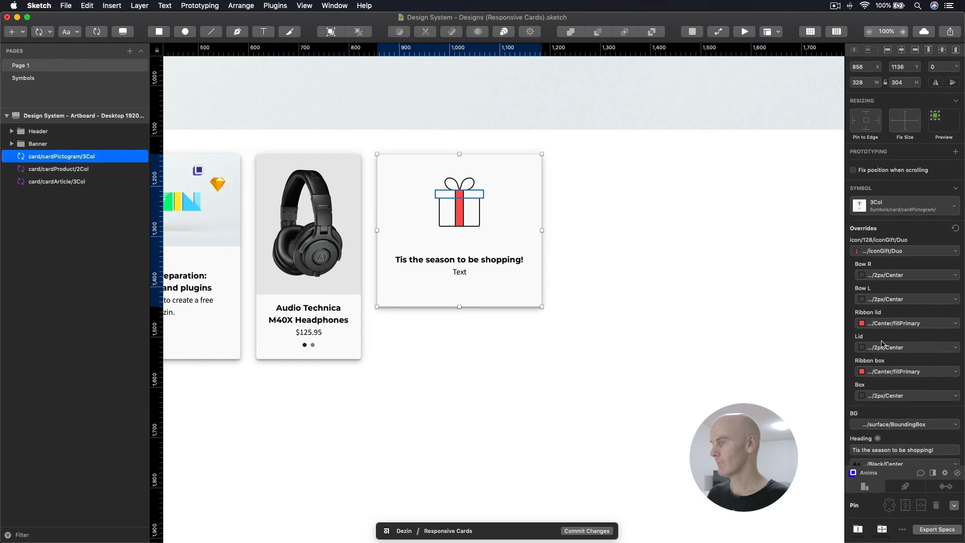
pyautogui.scroll(-6, 911, 395)
pyautogui.click(873, 331)
pyautogui.press('super+v')
pyautogui.click(701, 309)
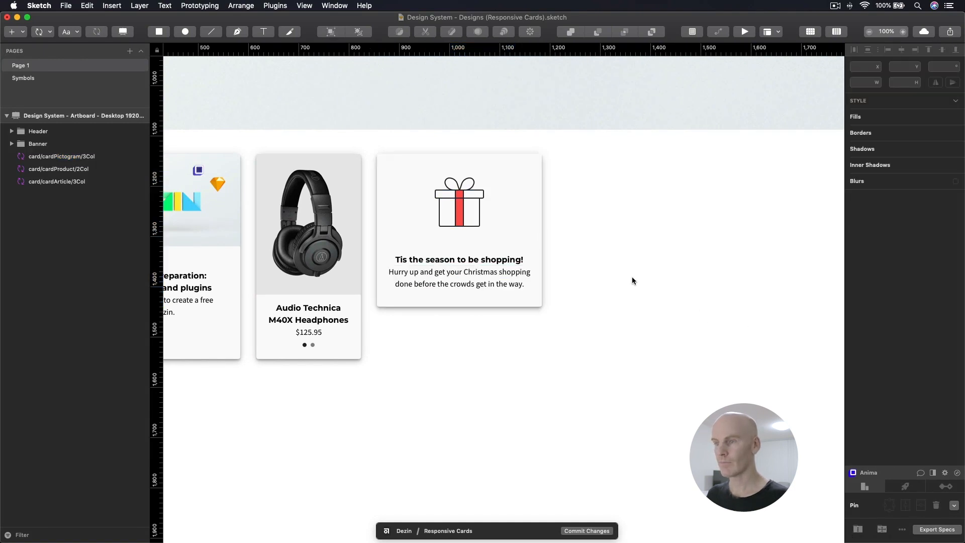
# Step: Open the pictogram card's source symbol and apply the Global library text style dt/h/h3/Primary/Center to its Heading layer
pyautogui.click(479, 258)
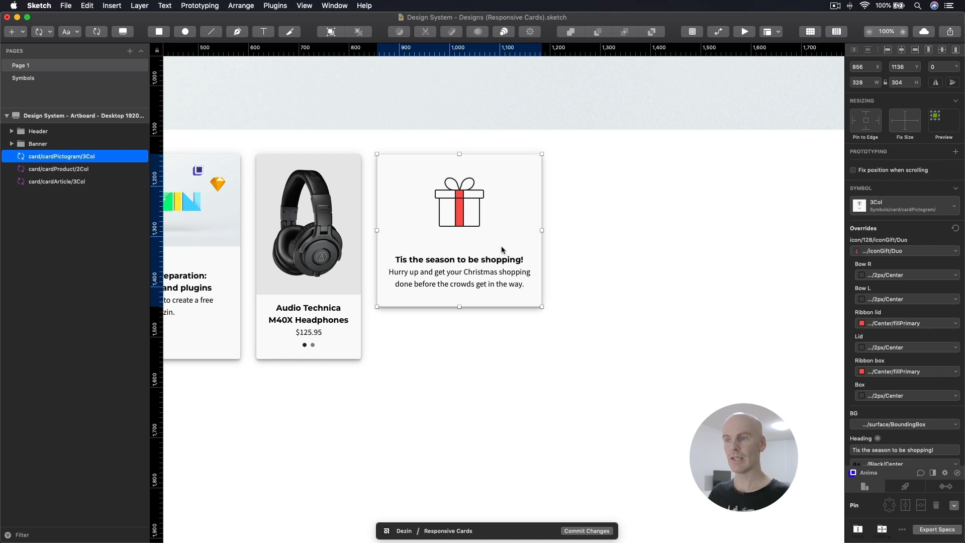
pyautogui.doubleClick(502, 250)
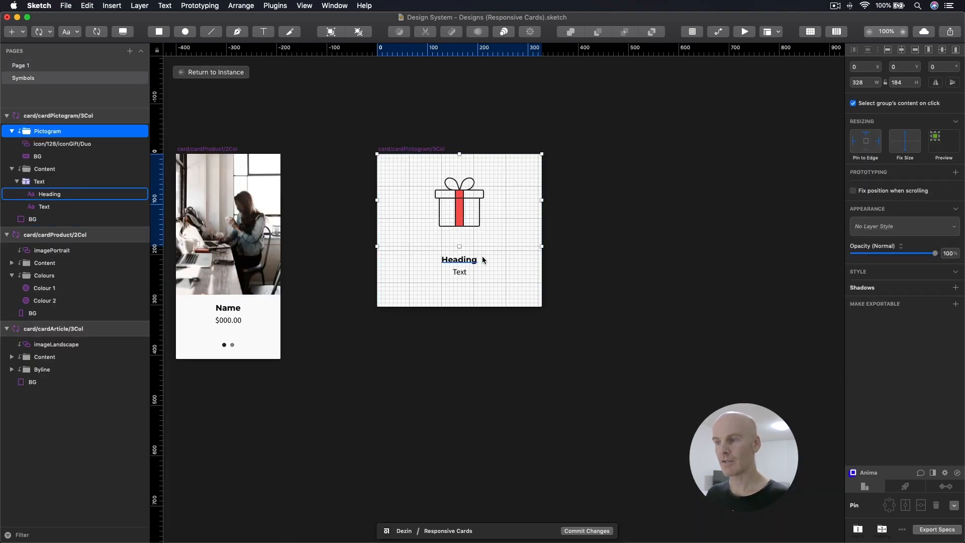
pyautogui.click(482, 255)
pyautogui.press('super+plus')
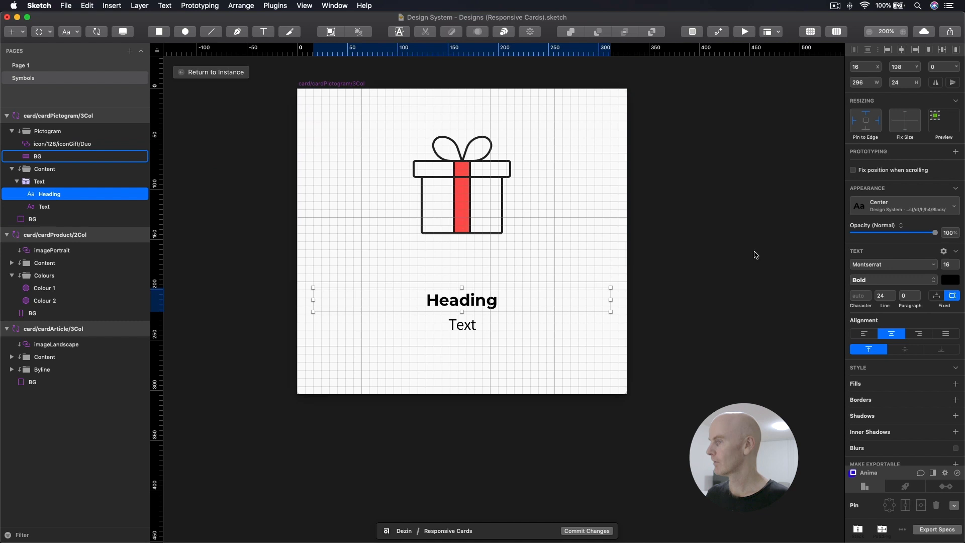
pyautogui.click(871, 210)
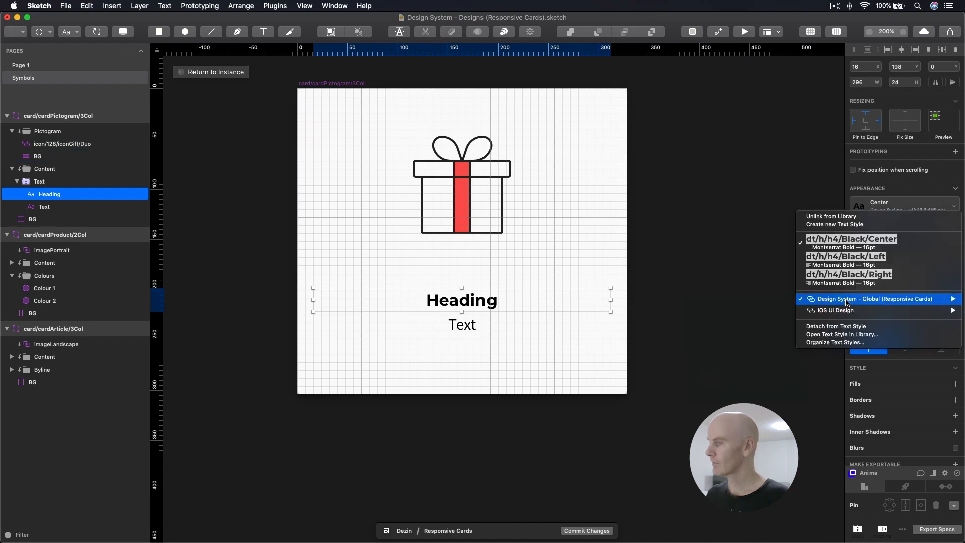
pyautogui.moveTo(864, 299)
pyautogui.moveTo(770, 326)
pyautogui.moveTo(651, 346)
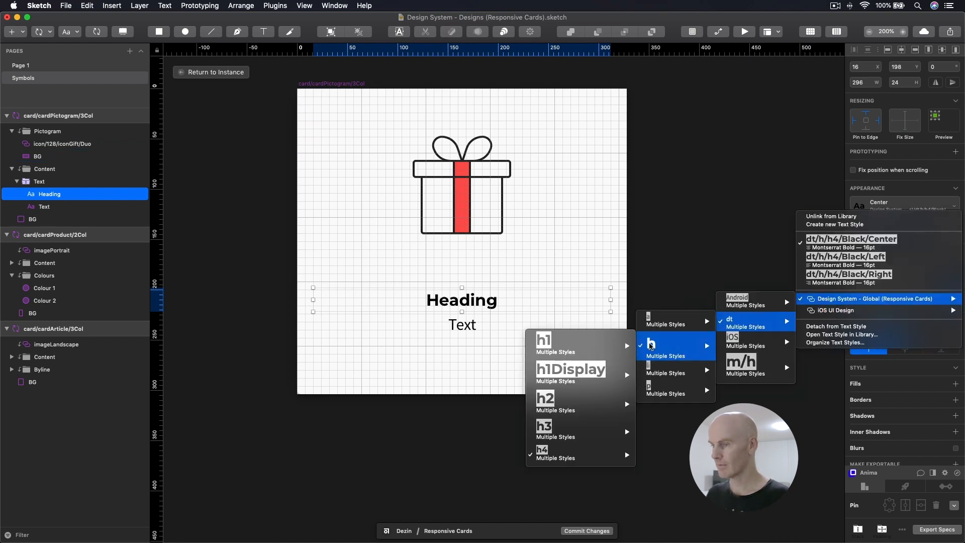
pyautogui.moveTo(577, 433)
pyautogui.moveTo(482, 457)
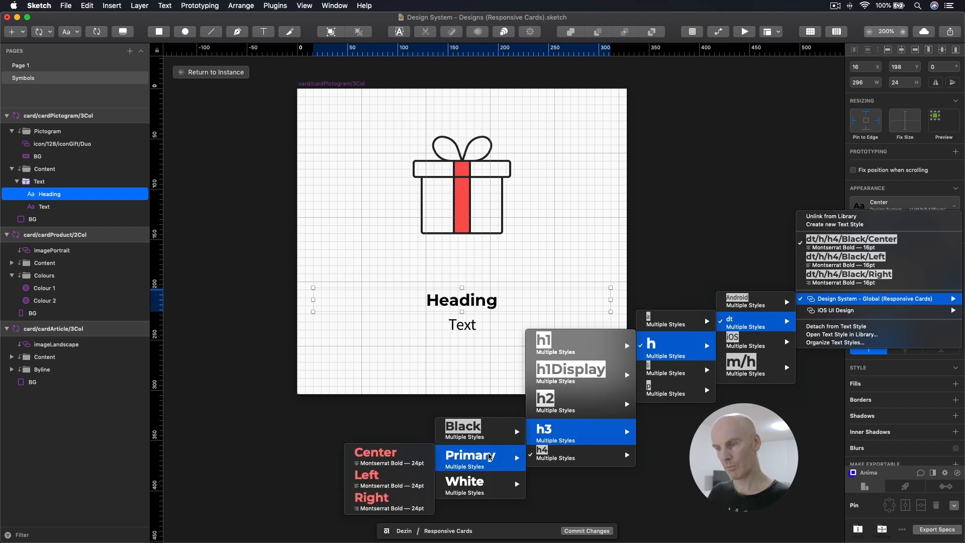
pyautogui.click(407, 461)
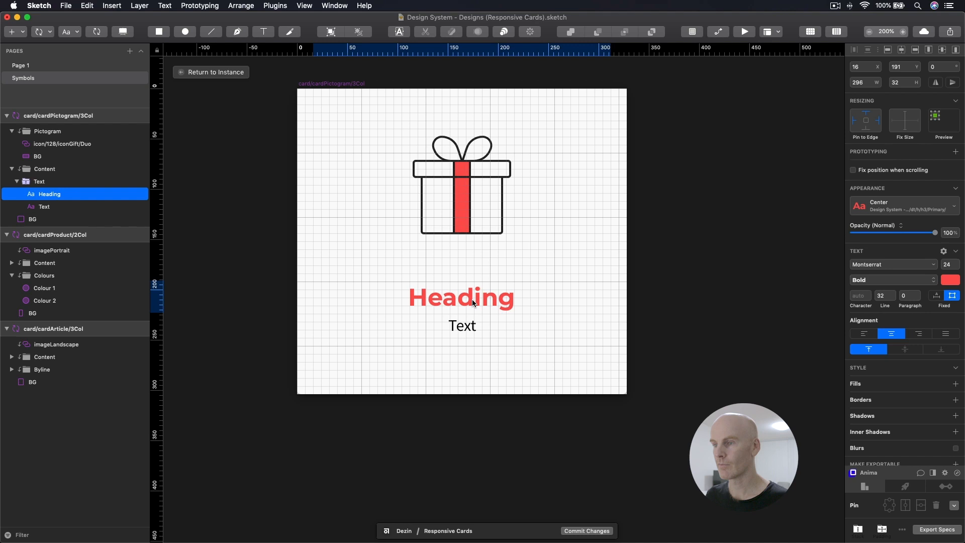
# Step: Set the height of the card/cardPictogram/3Col symbol artboard to 360
pyautogui.click(333, 85)
pyautogui.click(901, 106)
pyautogui.doubleClick(901, 107)
pyautogui.write('360')
pyautogui.press('Return')
# Step: Set the height of the pictogram card symbol's BG shape to 360 and save the document
pyautogui.click(555, 363)
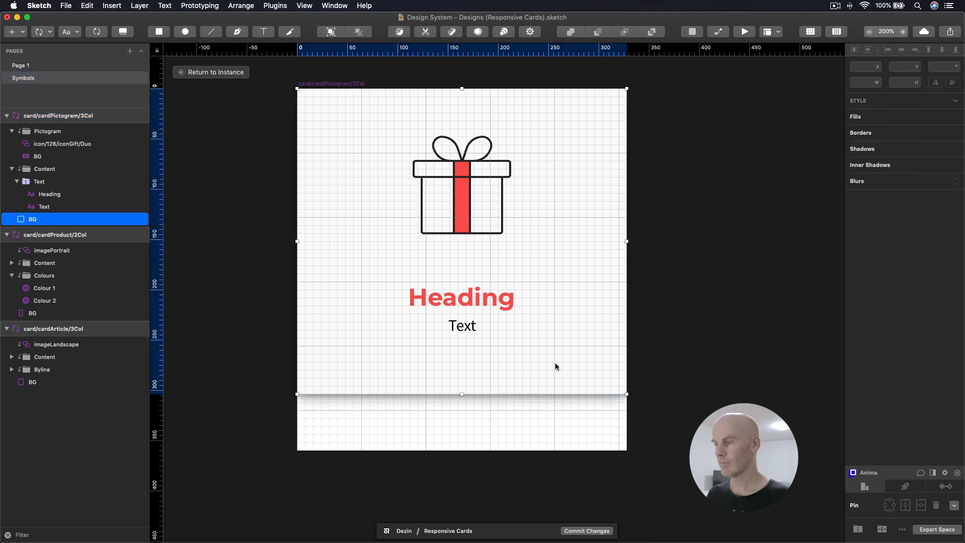
pyautogui.click(900, 82)
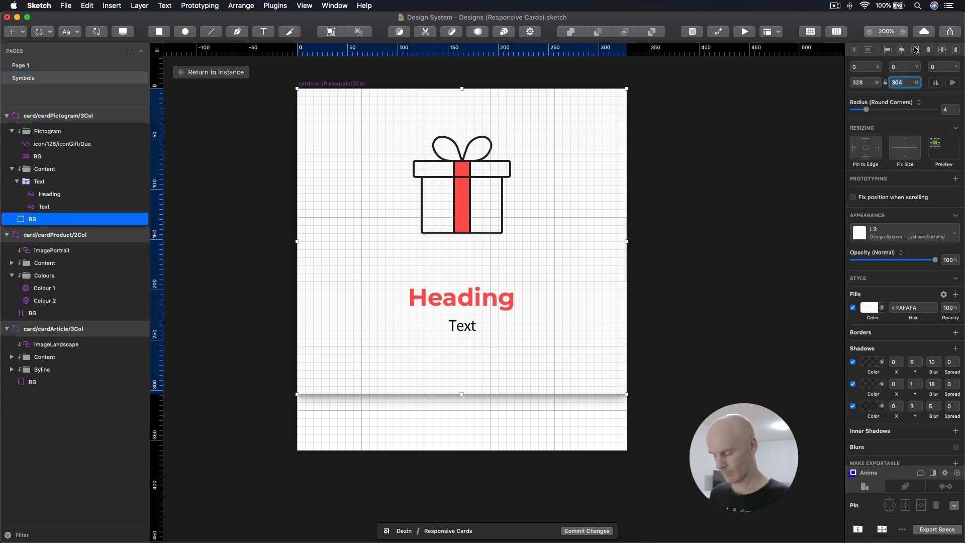
pyautogui.write('360')
pyautogui.press('Return')
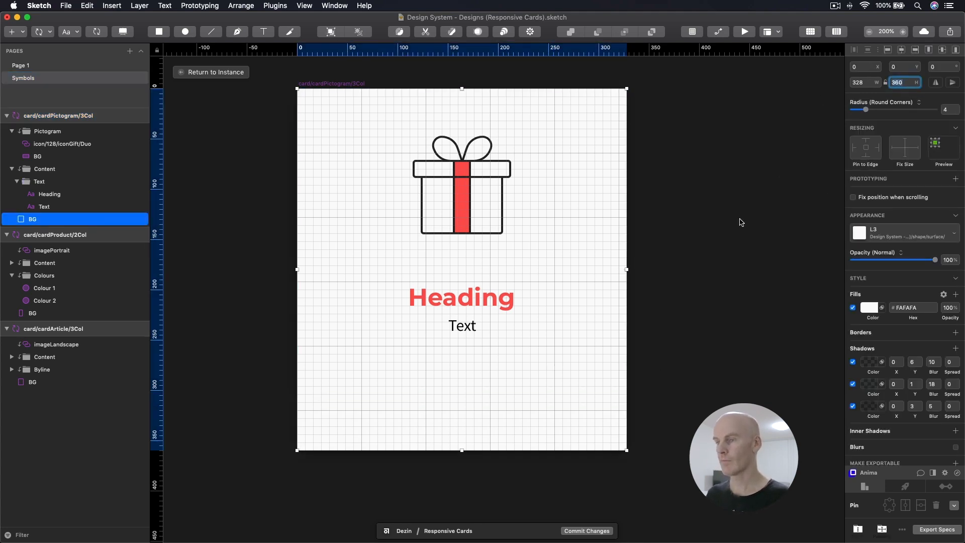
pyautogui.click(661, 199)
pyautogui.press('super+s')
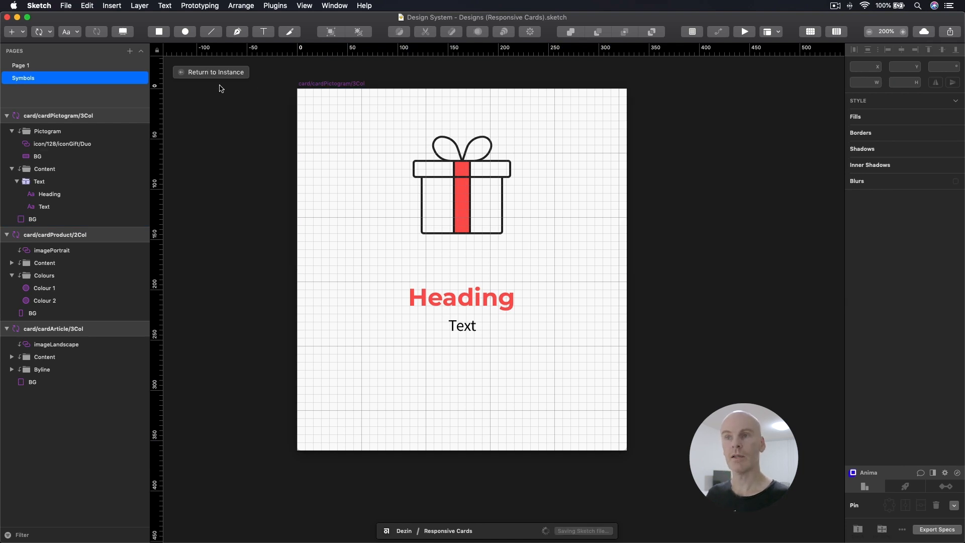
# Step: Return to the pictogram card instance on the desktop artboard and reset it to its original size
pyautogui.click(220, 75)
pyautogui.rightClick(511, 204)
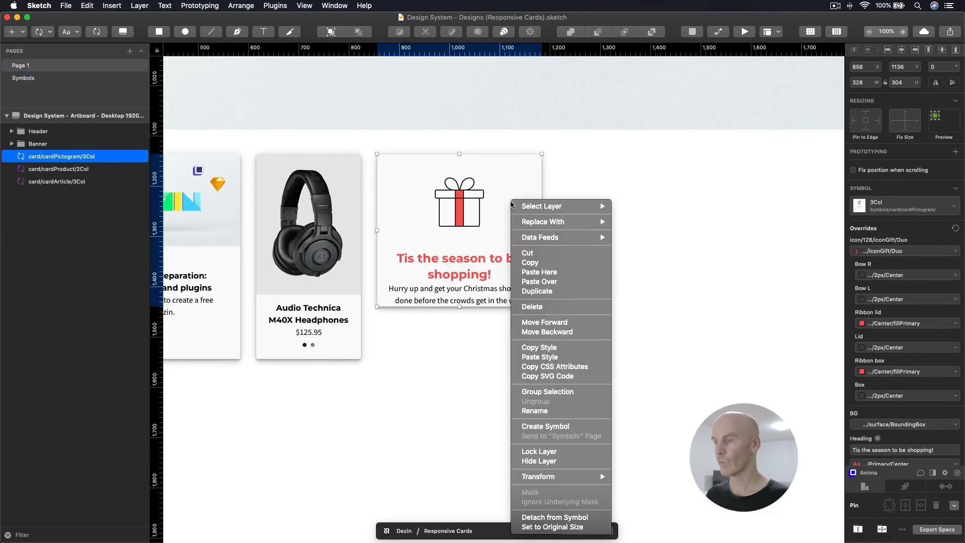
pyautogui.click(553, 527)
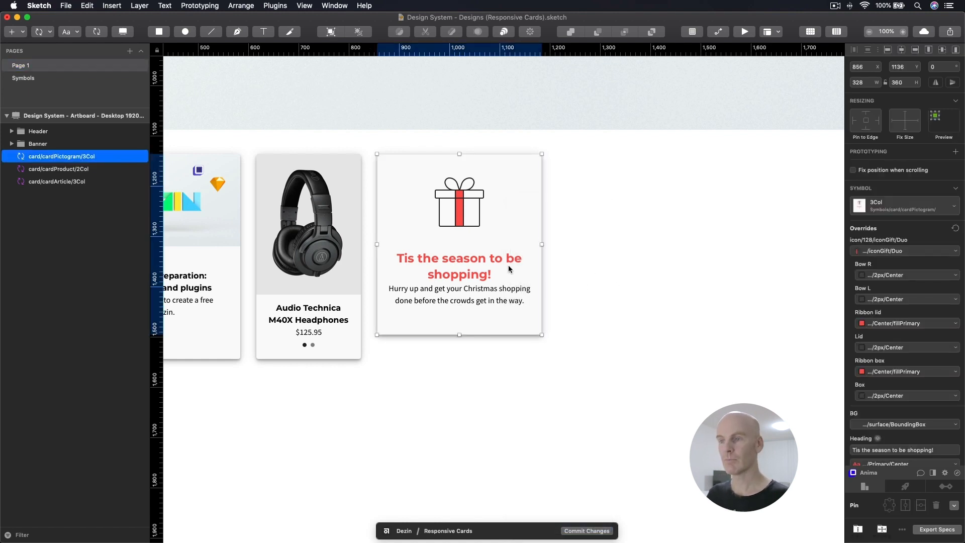
# Step: Try widening the pictogram card instance to 360, and undo the resize
pyautogui.moveTo(542, 244)
pyautogui.mouseDown()
pyautogui.moveTo(496, 246)
pyautogui.moveTo(631, 245)
pyautogui.moveTo(557, 244)
pyautogui.mouseUp()
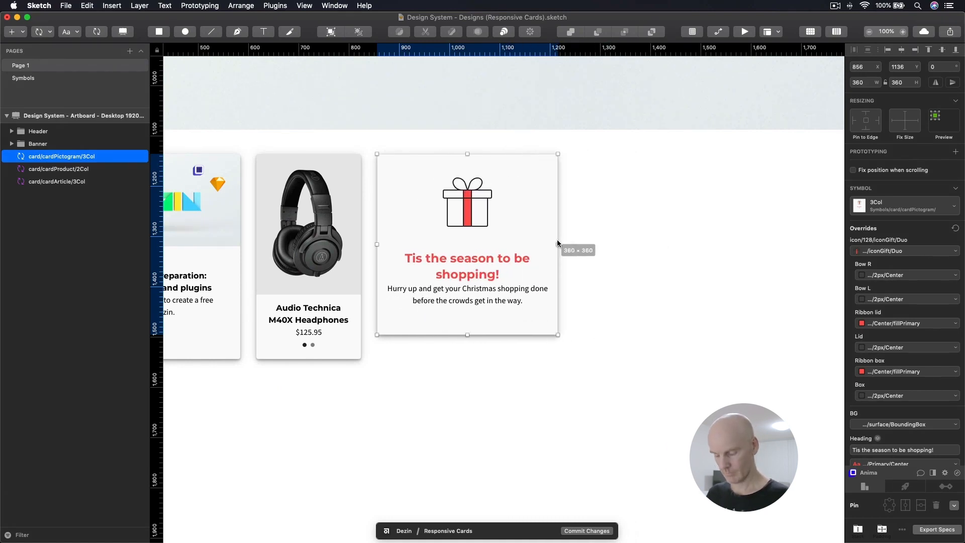
pyautogui.press('super+z')
pyautogui.click(657, 254)
# Step: Compare the pictogram card with its neighbouring cards, and inspect the BG surface style inside its source symbol
pyautogui.click(495, 239)
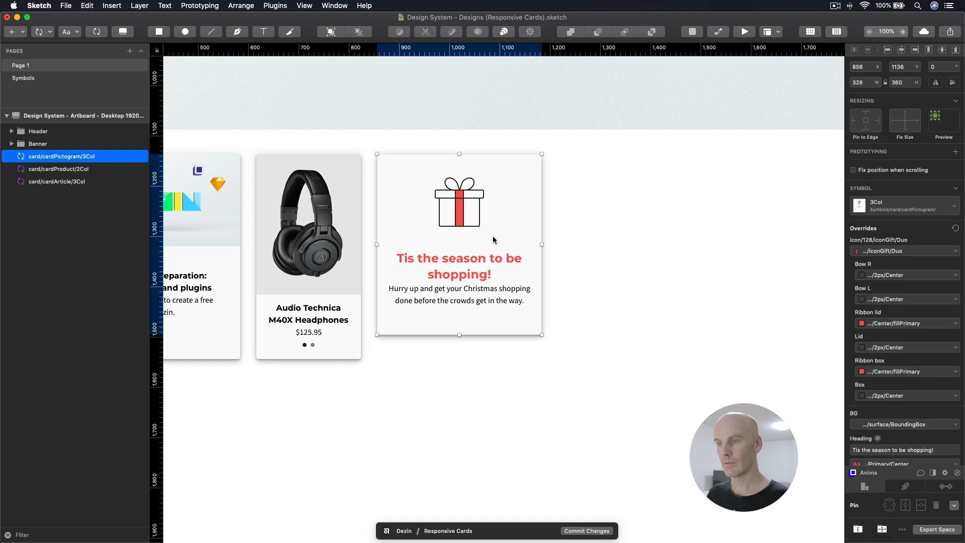
pyautogui.hscroll(-5, 493, 240)
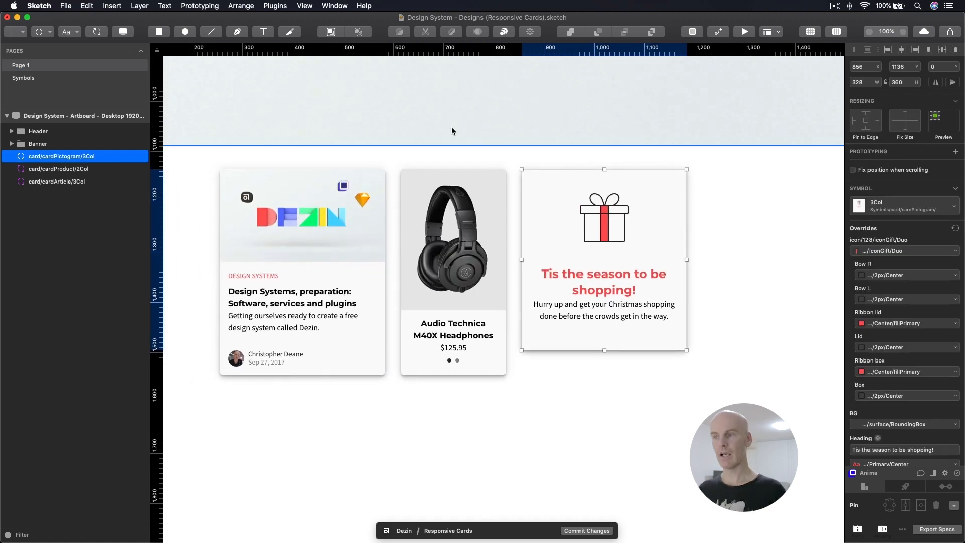
pyautogui.click(733, 276)
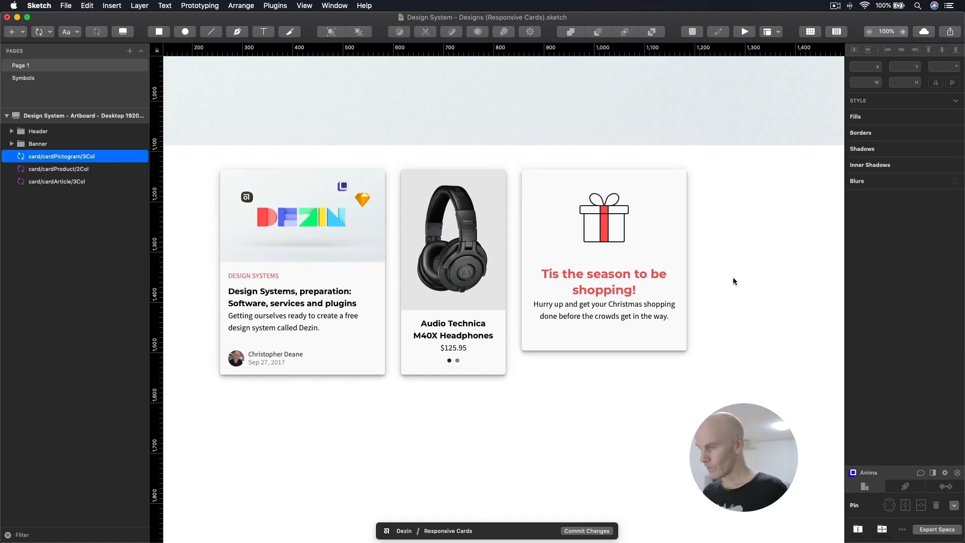
pyautogui.click(675, 189)
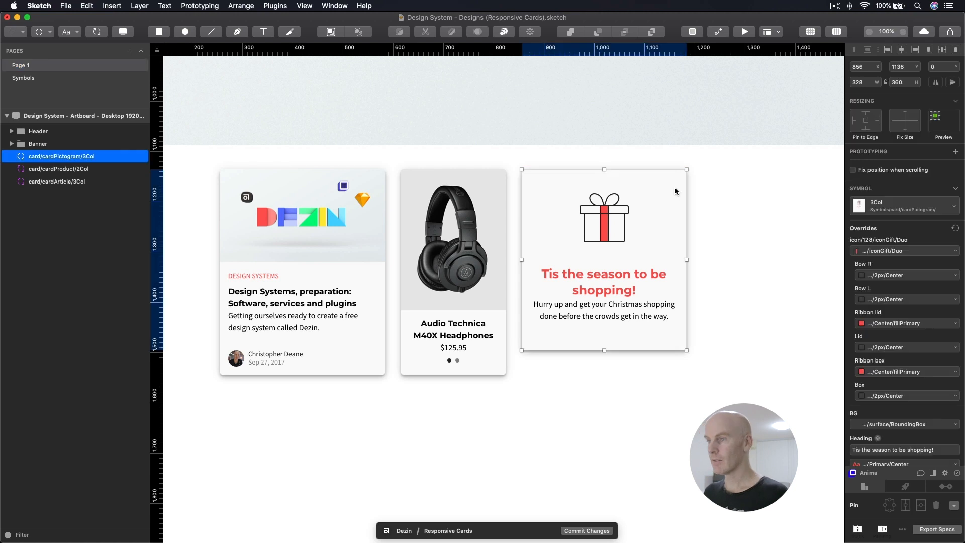
pyautogui.doubleClick(538, 187)
pyautogui.click(541, 255)
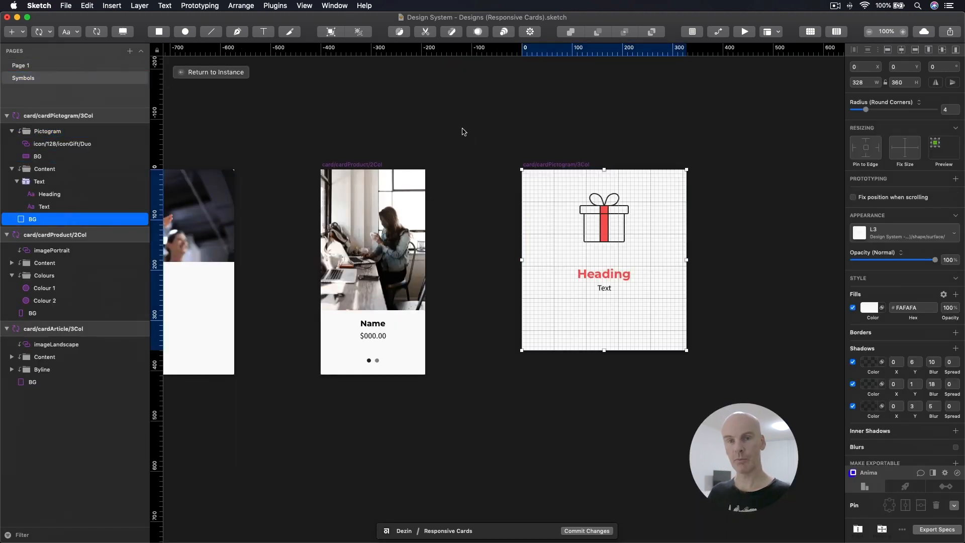
# Step: Switch to the Design System - Global (Responsive Cards) file and go to the Brand, colours and shared styles artboard
pyautogui.press('super+grave')
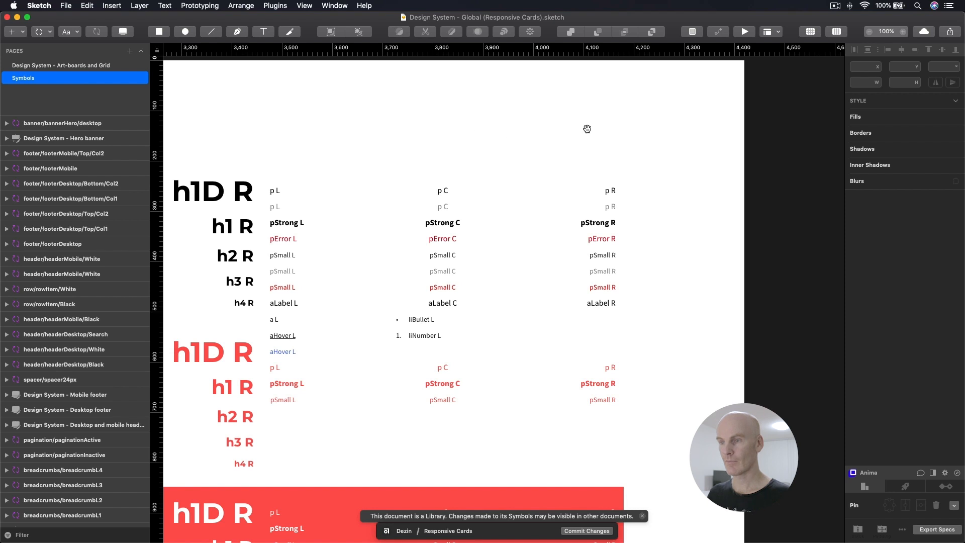
pyautogui.moveTo(587, 129); pyautogui.dragTo(435, 132)
pyautogui.press('super+1')
pyautogui.hscroll(2, 481, 146)
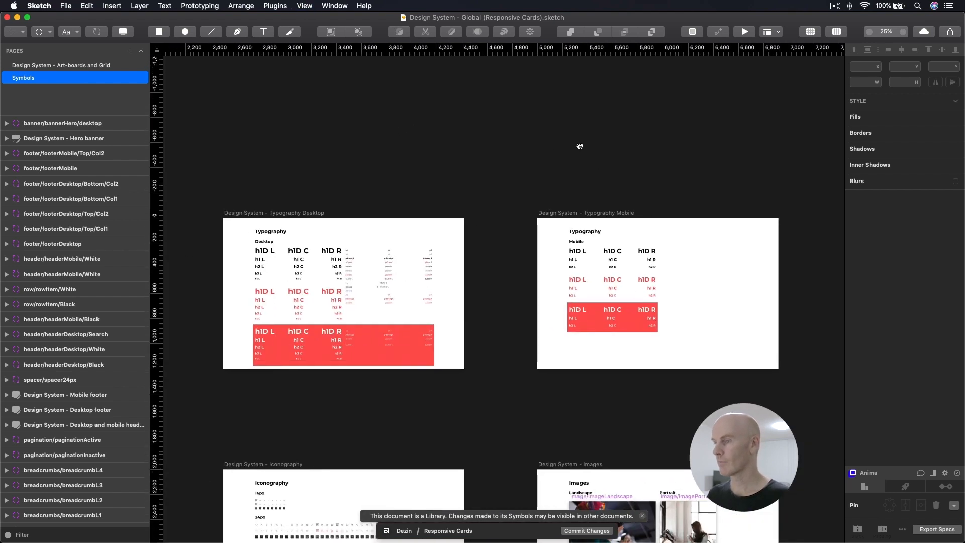
pyautogui.scroll(-3, 578, 144)
pyautogui.hscroll(-10, 578, 144)
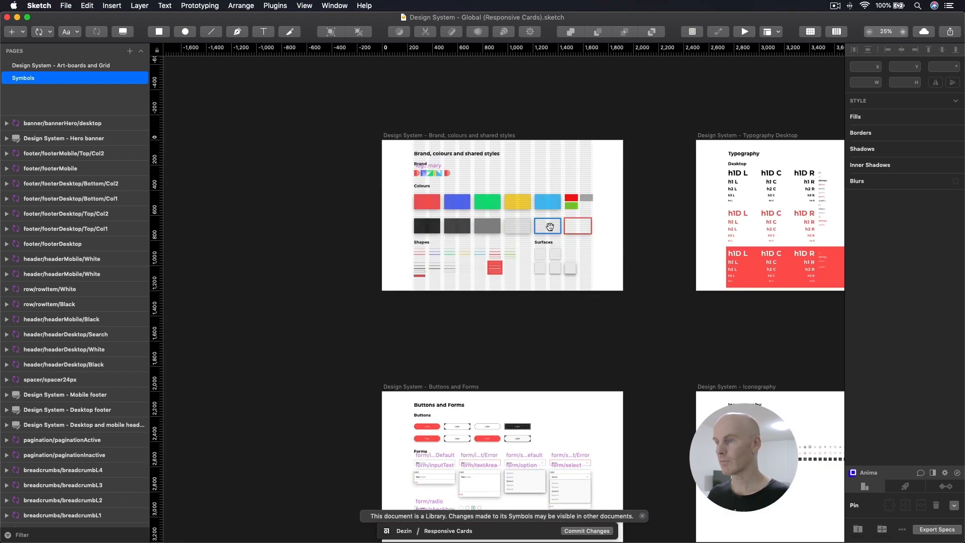
# Step: Set the fill of all five squares under Surfaces to FFFFFF
pyautogui.keyDown('super'); pyautogui.click(542, 256); pyautogui.keyUp('super')
pyautogui.press('super+0')
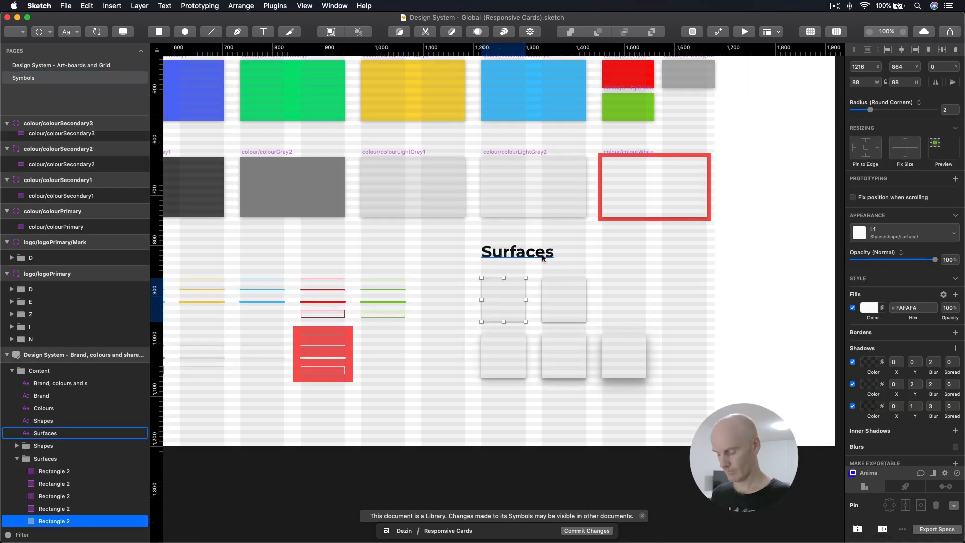
pyautogui.hscroll(6, 643, 274)
pyautogui.scroll(-2, 643, 274)
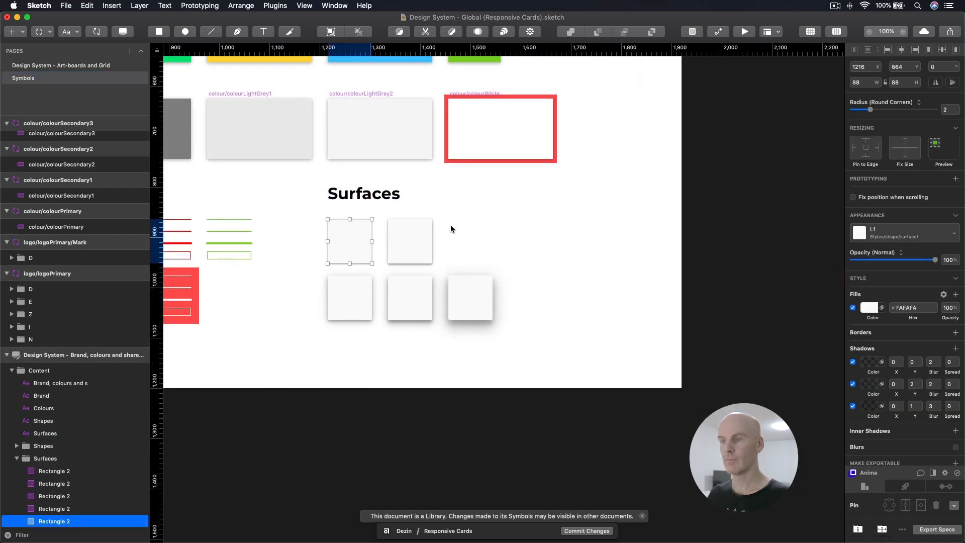
pyautogui.keyDown('shift'); pyautogui.click(396, 228); pyautogui.keyUp('shift')
pyautogui.keyDown('shift'); pyautogui.click(356, 296); pyautogui.keyUp('shift')
pyautogui.keyDown('shift'); pyautogui.click(404, 291); pyautogui.keyUp('shift')
pyautogui.keyDown('shift'); pyautogui.click(465, 294); pyautogui.keyUp('shift')
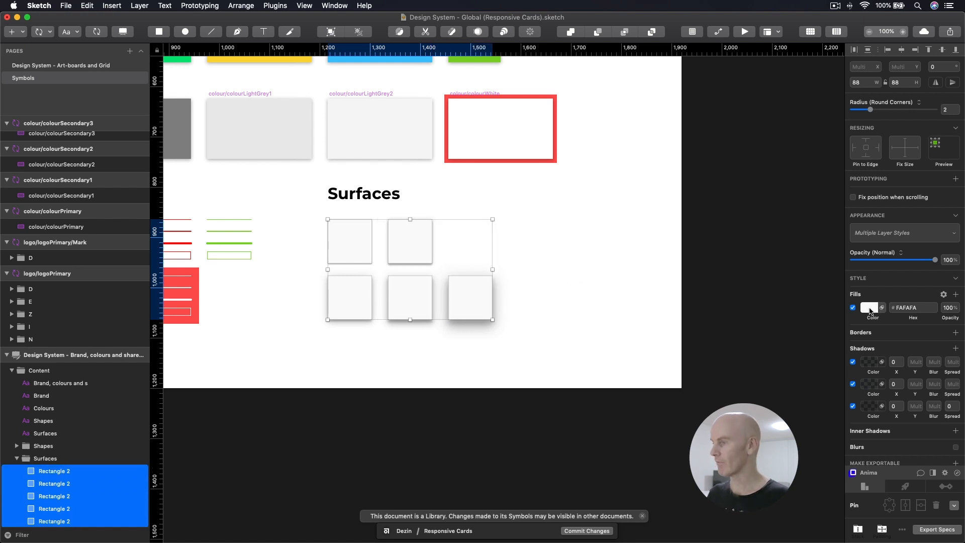
pyautogui.click(870, 308)
pyautogui.write('ffffff')
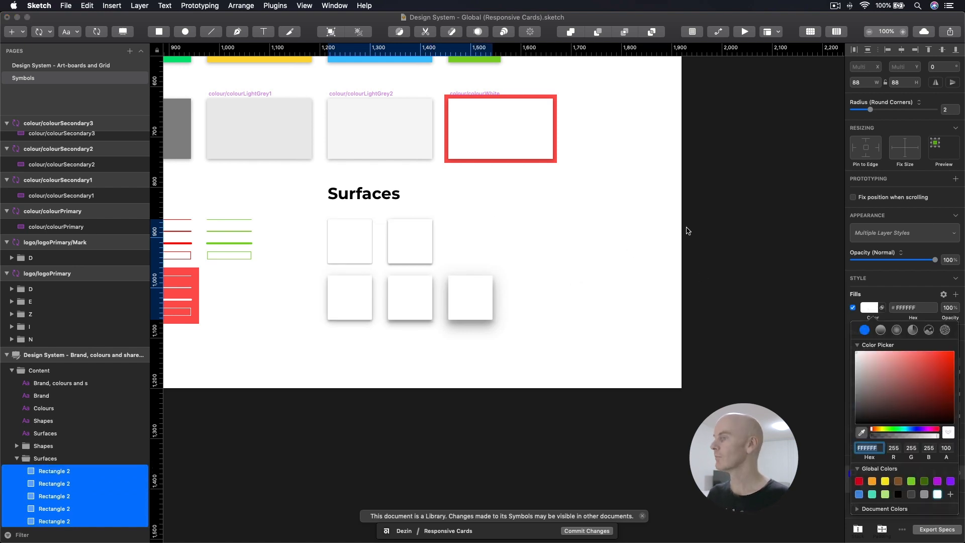
# Step: Update the shared layer styles of the five surface squares with the white fill and save the library document
pyautogui.click(890, 233)
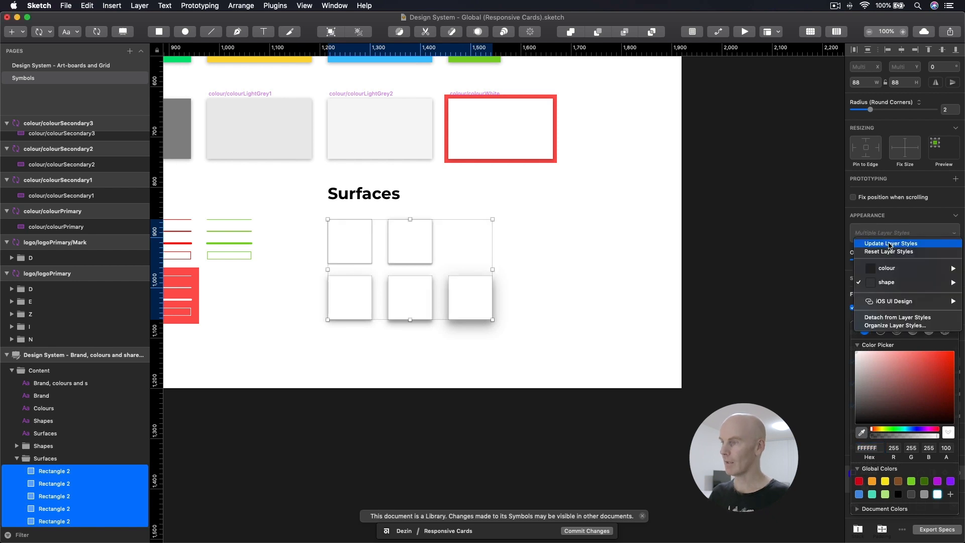
pyautogui.click(890, 244)
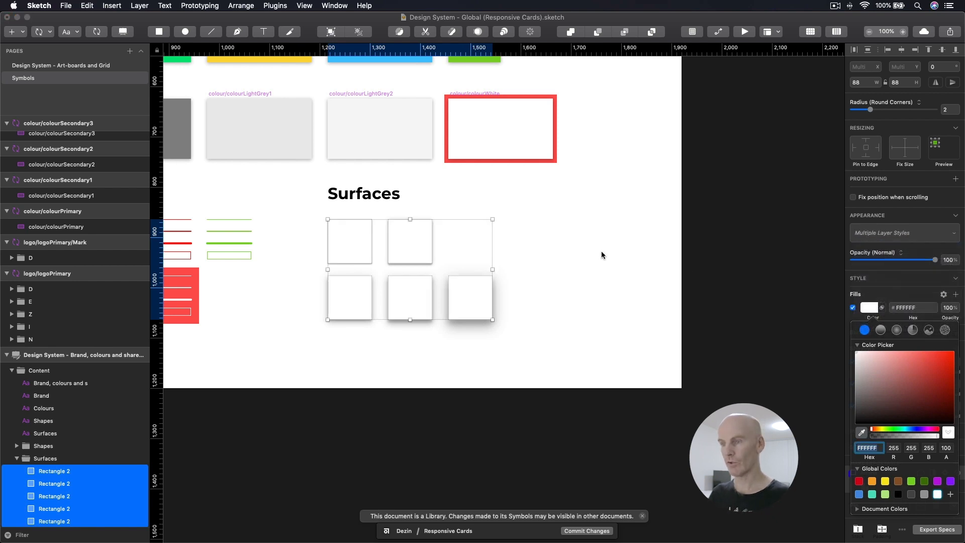
pyautogui.click(583, 228)
pyautogui.press('super+s')
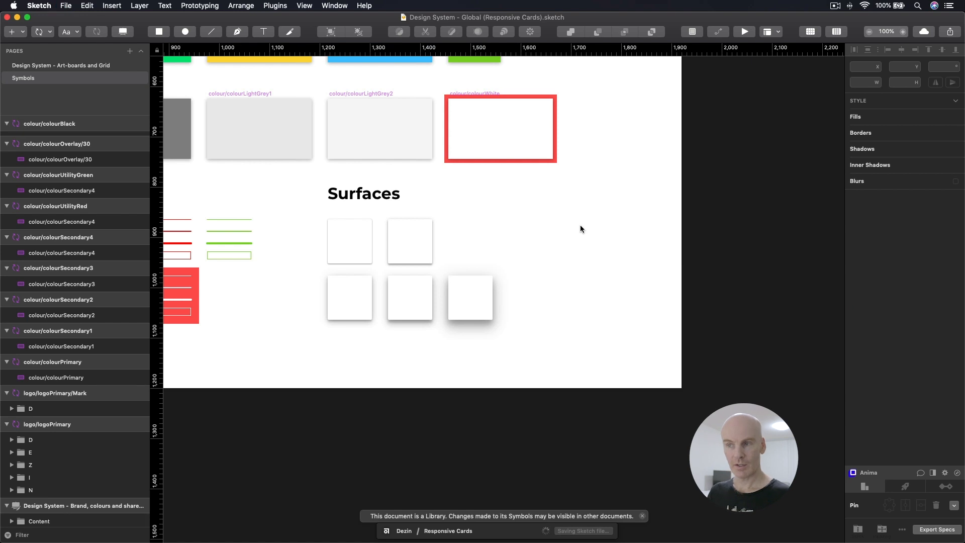
# Step: Set the colour opacity of the third shadow on the L1 surface square to 10
pyautogui.click(360, 245)
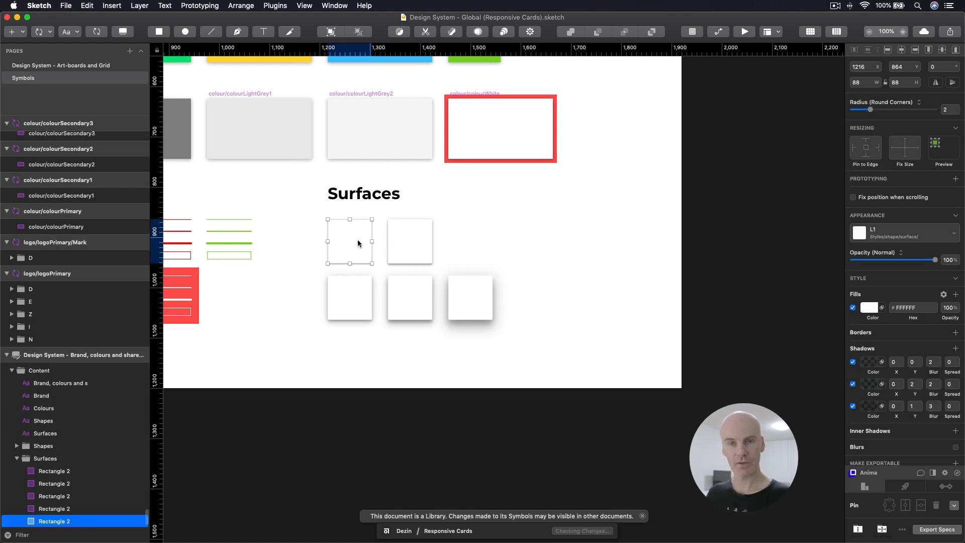
pyautogui.click(868, 408)
pyautogui.click(943, 495)
pyautogui.write('10')
pyautogui.press('Return')
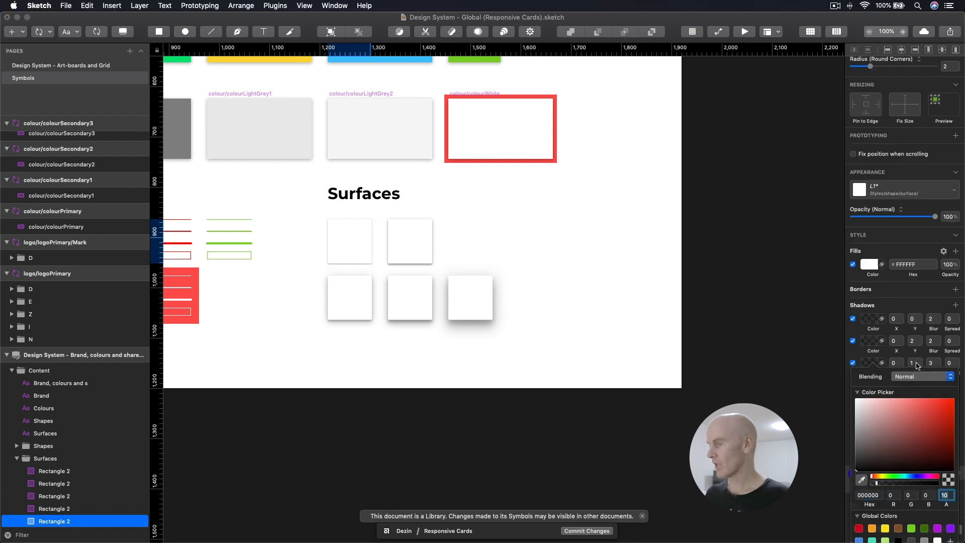
# Step: Set the colour opacity of the L1 surface square's second shadow to 6
pyautogui.click(869, 342)
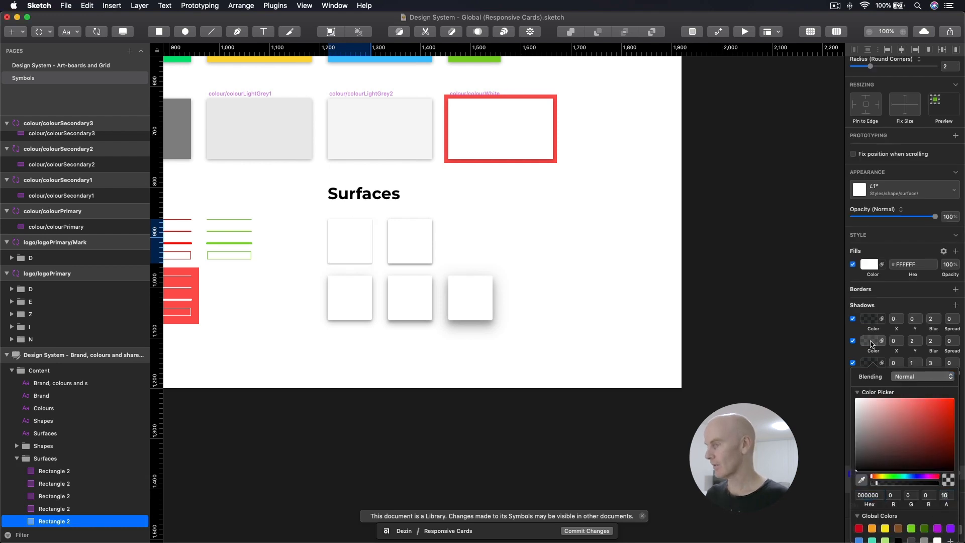
pyautogui.click(946, 496)
pyautogui.press('Return')
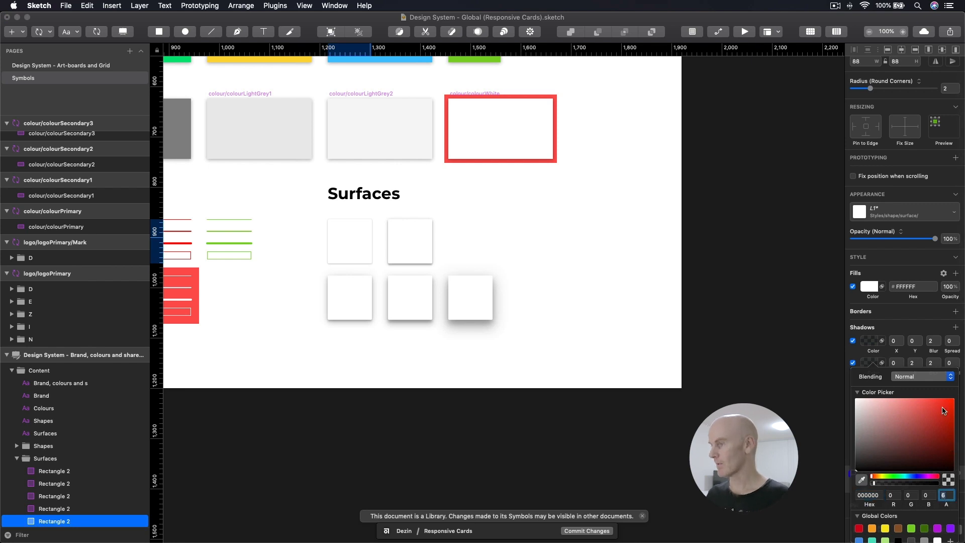
# Step: Set the colour opacity of the first shadow on the L1 surface square to 8
pyautogui.click(868, 346)
pyautogui.click(946, 495)
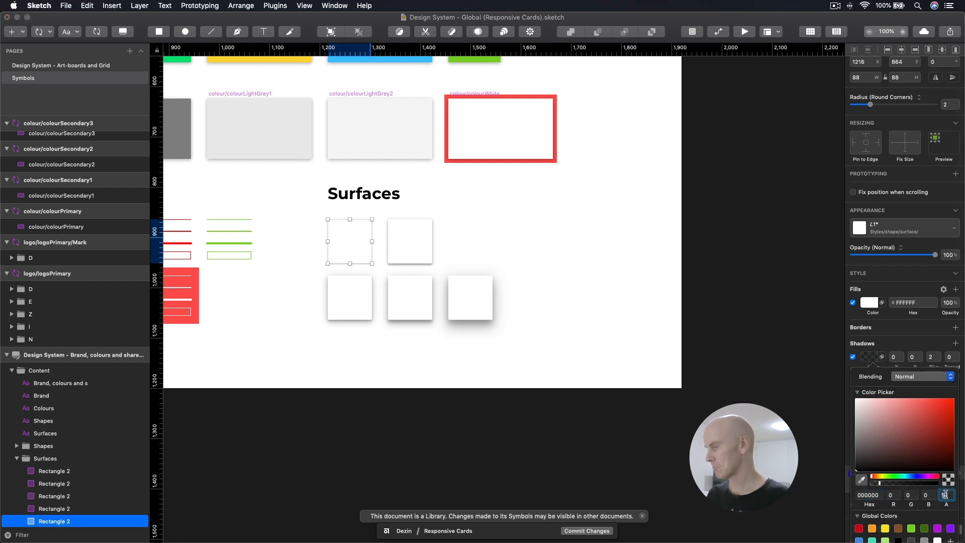
pyautogui.press('Return')
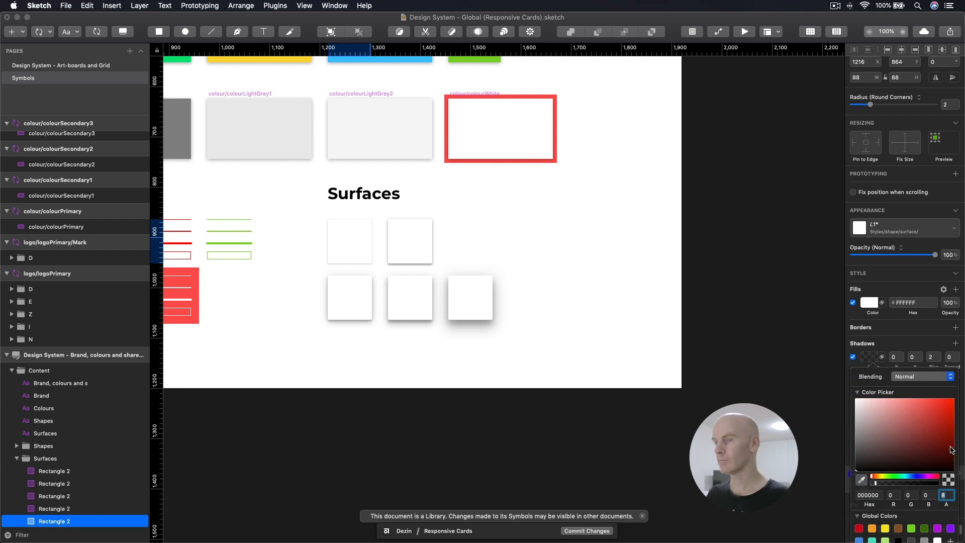
# Step: Set the colour opacity of the L2 surface square's first shadow to 8
pyautogui.click(392, 247)
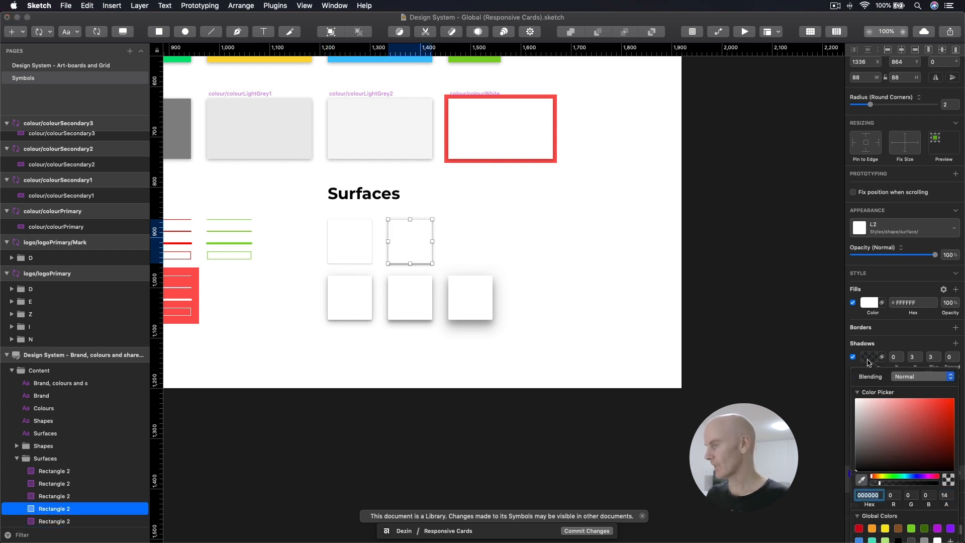
pyautogui.click(945, 495)
pyautogui.write('8')
pyautogui.press('Return')
pyautogui.click(846, 372)
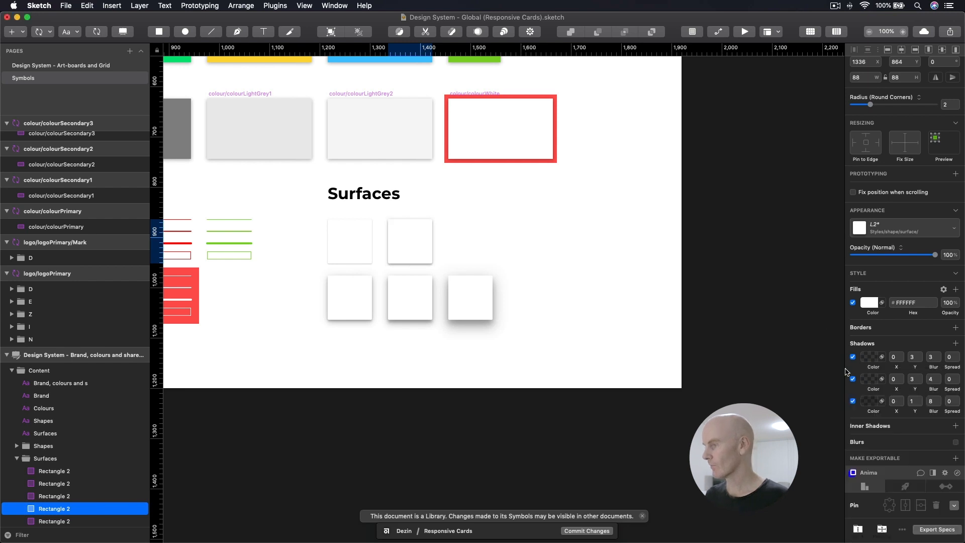
# Step: Set the colour opacity of the L2 surface square's second shadow to 6 and its third shadow to 10
pyautogui.click(876, 381)
pyautogui.click(945, 495)
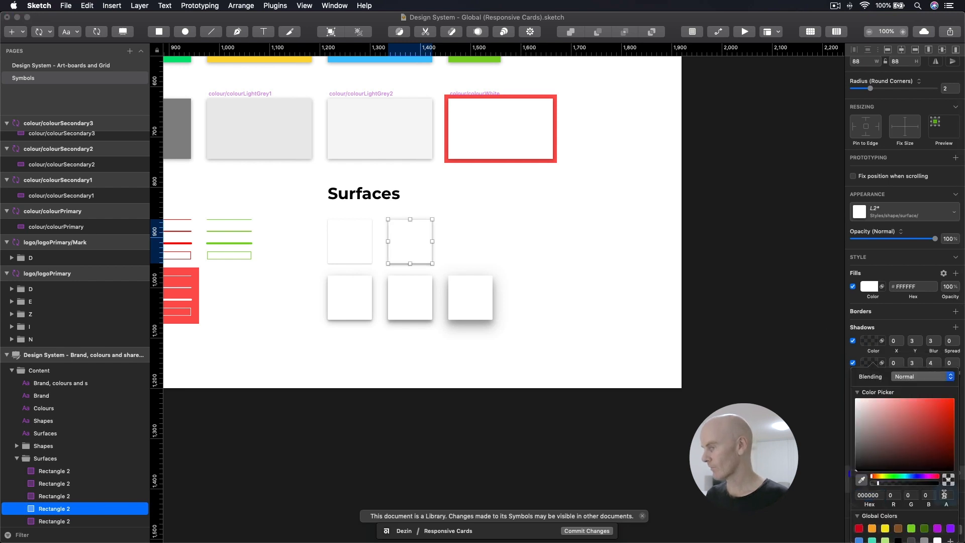
pyautogui.write('6')
pyautogui.click(766, 328)
pyautogui.click(875, 403)
pyautogui.click(945, 495)
pyautogui.click(945, 495)
pyautogui.write('10')
pyautogui.click(539, 161)
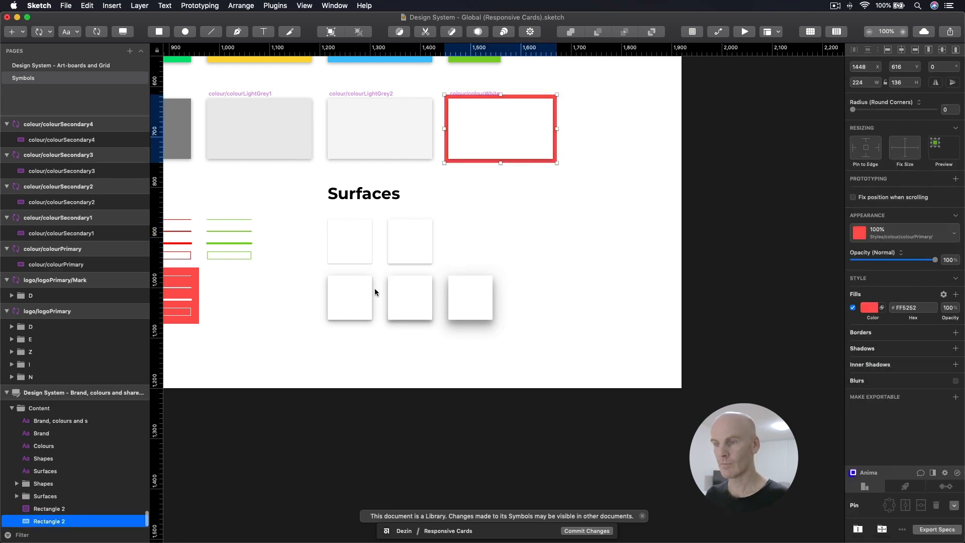
# Step: Set the colour opacity of the L3 surface square's first shadow to 8 and its second shadow to 6
pyautogui.click(358, 291)
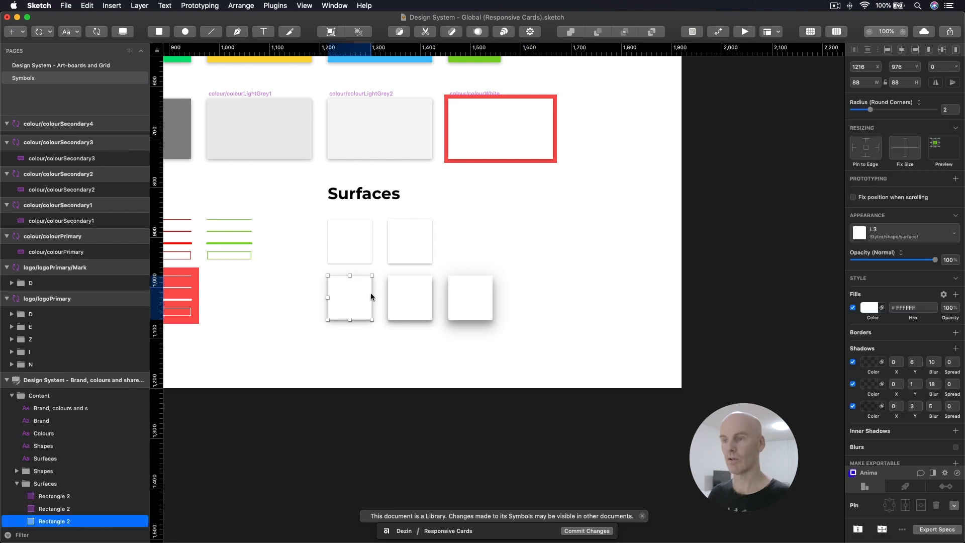
pyautogui.click(870, 366)
pyautogui.write('8')
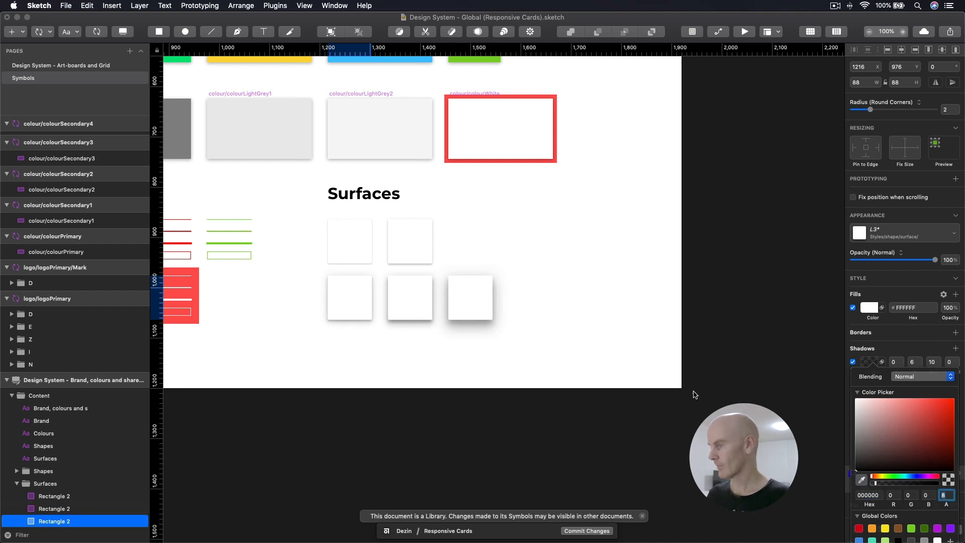
pyautogui.click(809, 383)
pyautogui.click(871, 384)
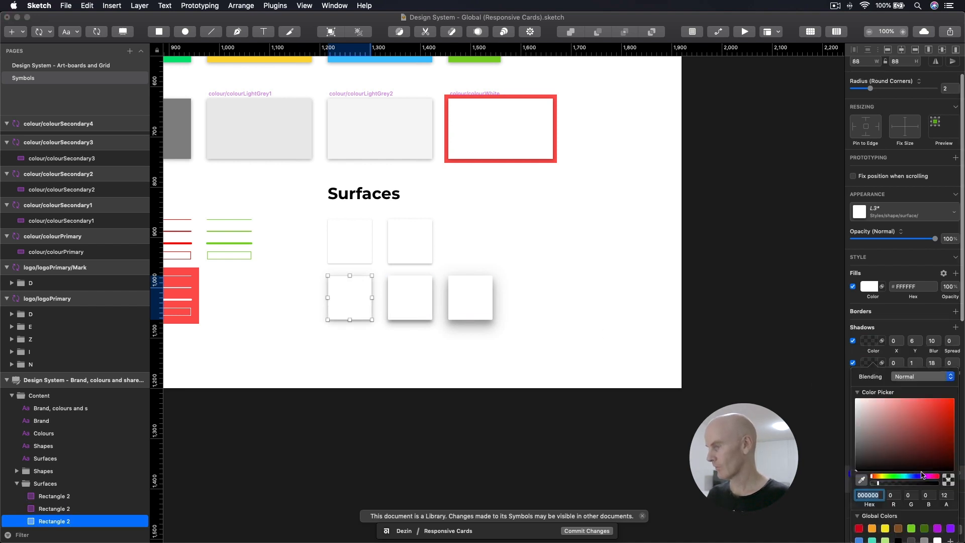
pyautogui.click(945, 495)
pyautogui.write('6')
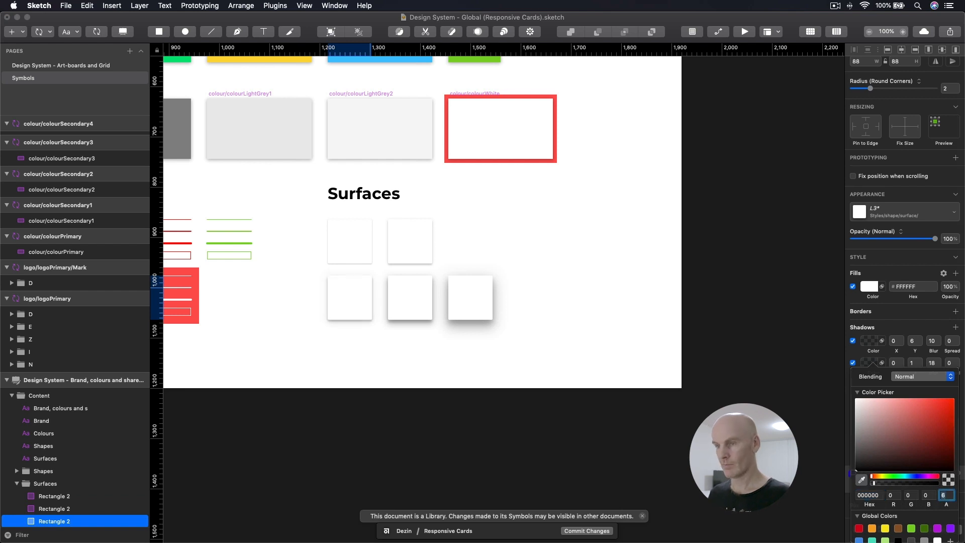
pyautogui.click(850, 372)
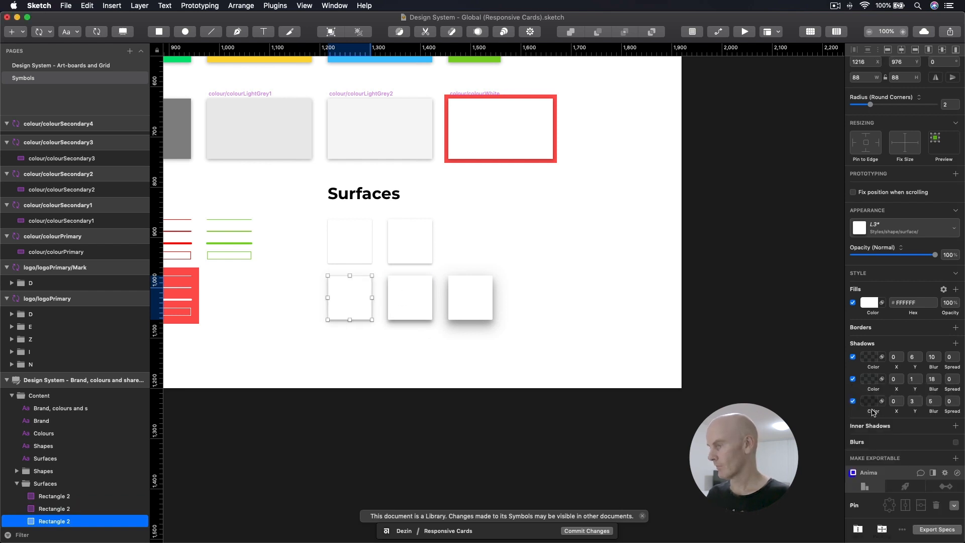
# Step: Set the colour opacity of the third shadow on the L3 surface square to 10
pyautogui.click(870, 401)
pyautogui.click(943, 495)
pyautogui.write('20')
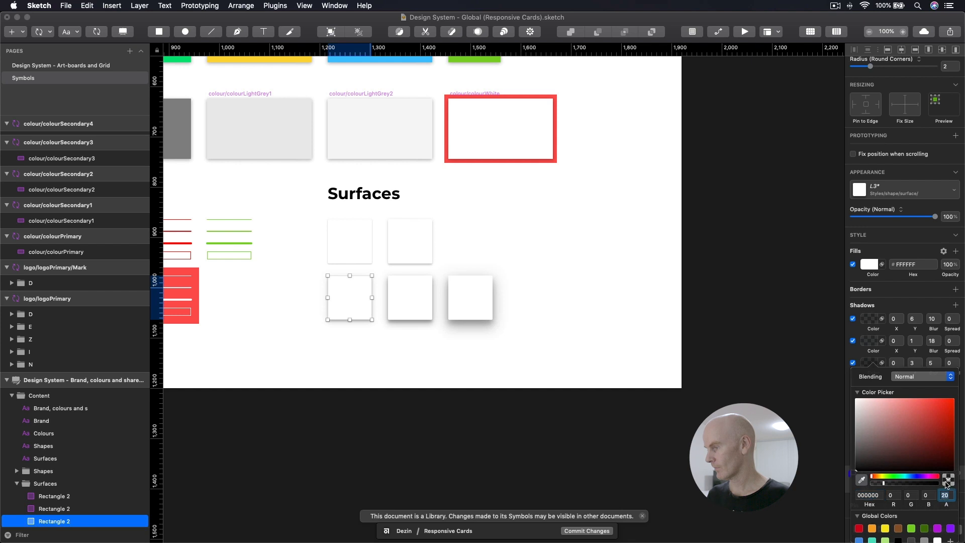
pyautogui.write('10')
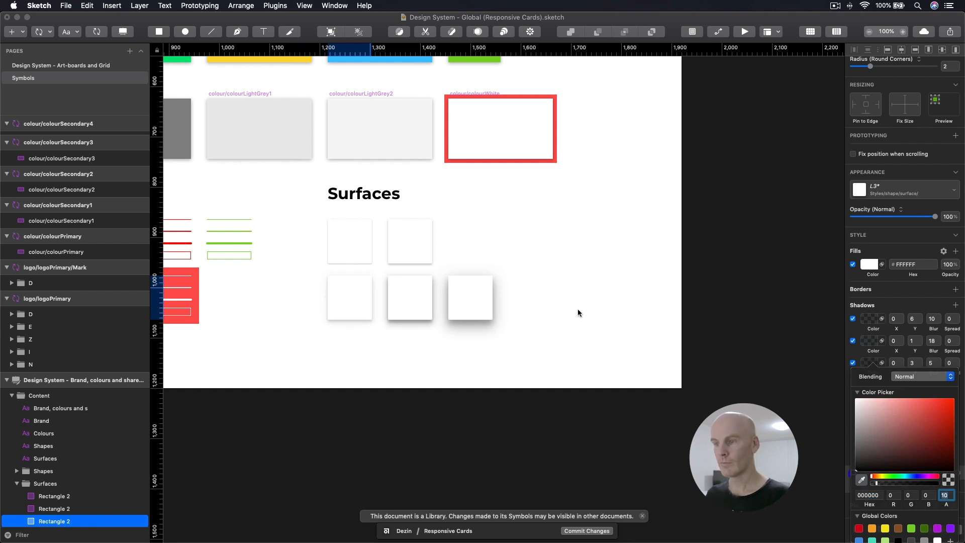
# Step: Set the colour opacity of the first shadow on the L4 surface square to 8
pyautogui.click(418, 301)
pyautogui.click(873, 358)
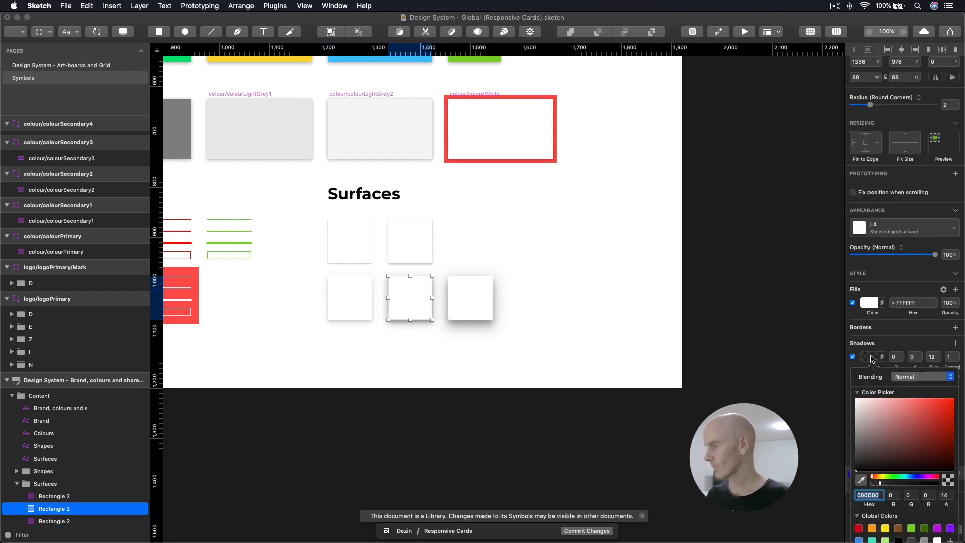
pyautogui.click(945, 495)
pyautogui.write('8')
pyautogui.click(765, 338)
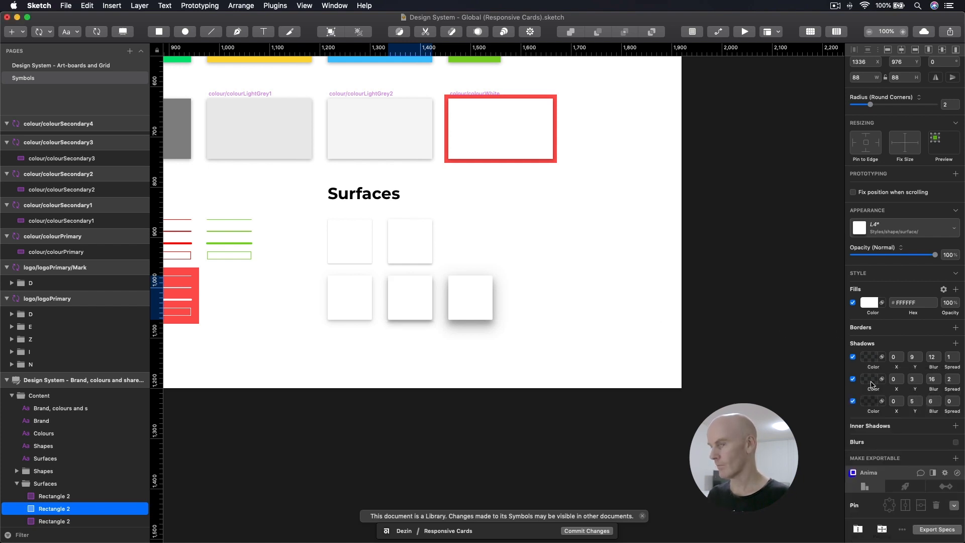
# Step: Set the colour opacity of the L4 surface square's second shadow to 6 and its third shadow to 10
pyautogui.click(870, 380)
pyautogui.click(944, 495)
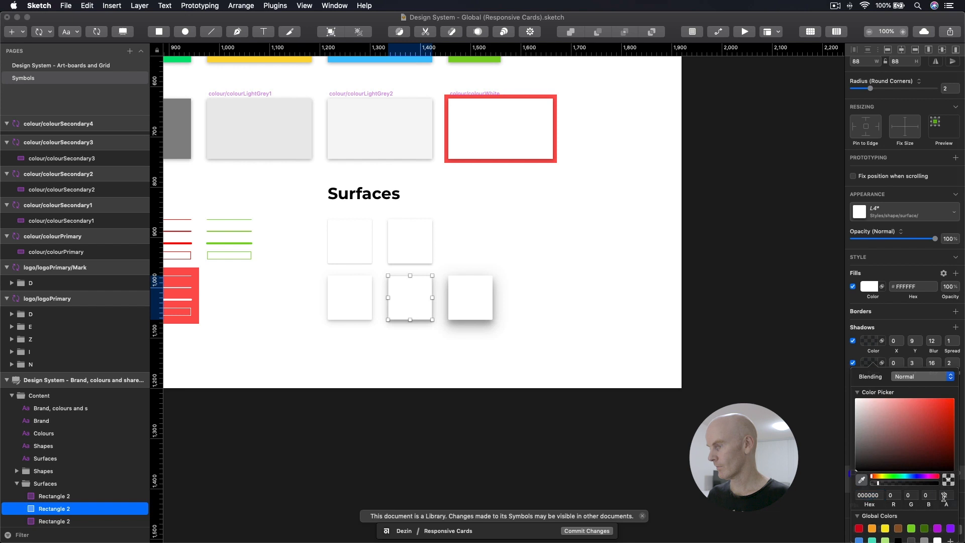
pyautogui.write('6')
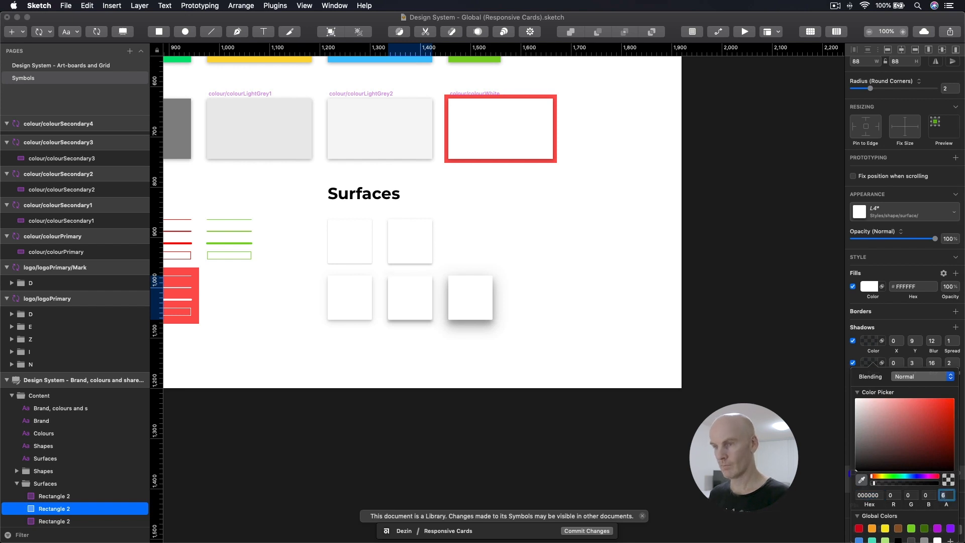
pyautogui.click(802, 384)
pyautogui.click(870, 384)
pyautogui.click(945, 495)
# Step: Set the colour opacity of the first shadow on the L5 surface square to 8
pyautogui.click(471, 297)
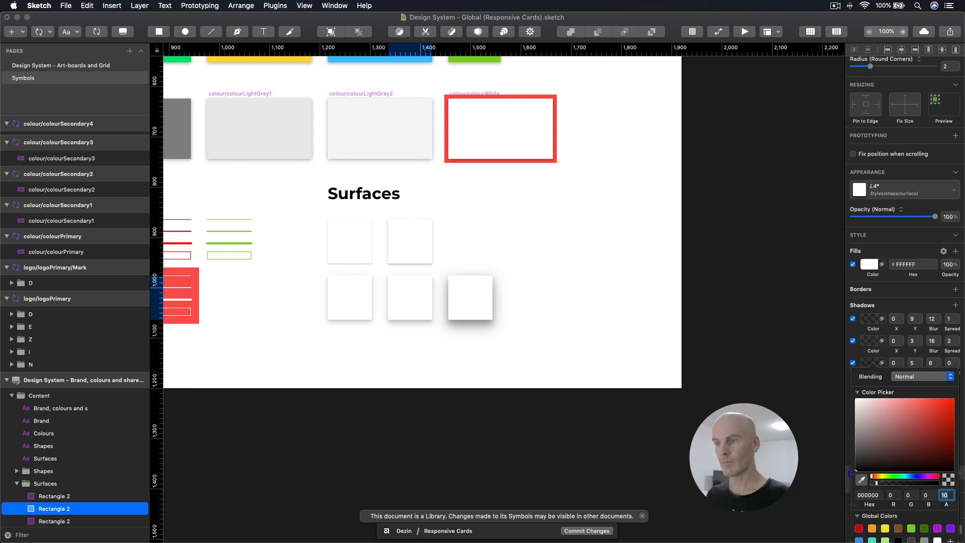
pyautogui.click(869, 358)
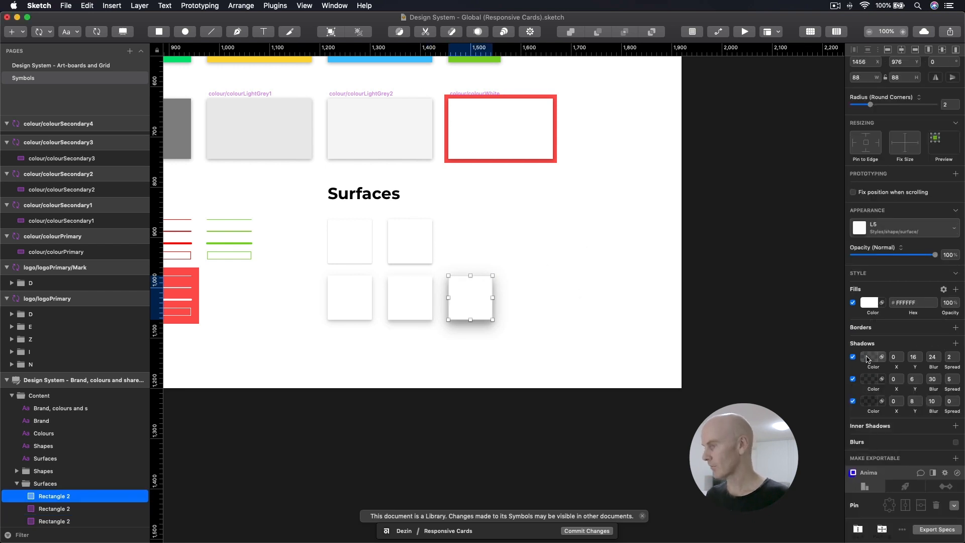
pyautogui.click(945, 495)
pyautogui.write('8')
pyautogui.click(498, 310)
pyautogui.press('Escape')
# Step: Set the colour opacity of the L5 surface square's second shadow to 6
pyautogui.click(869, 379)
pyautogui.click(945, 495)
pyautogui.write('6')
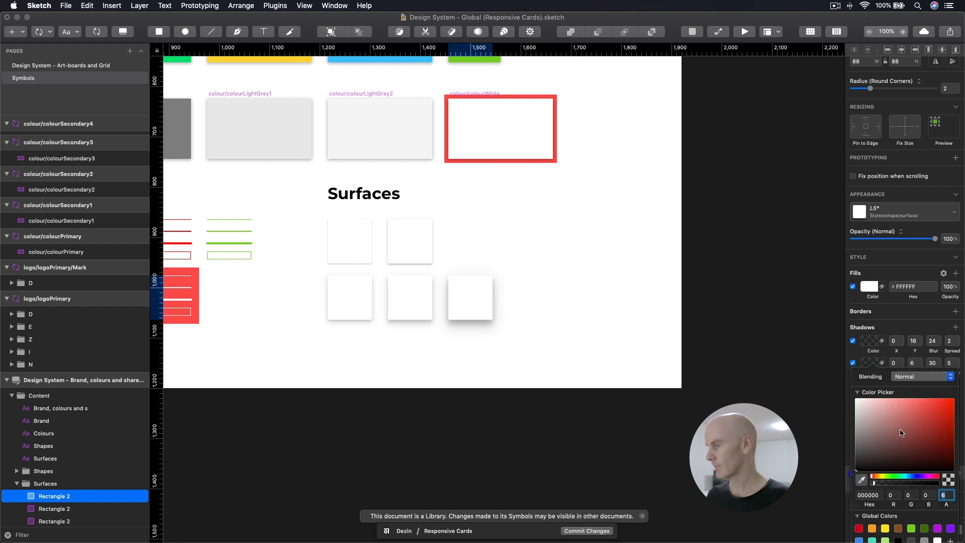
pyautogui.press('Escape')
# Step: Set the colour opacity of the L5 surface square's third shadow to 10 and save the library document
pyautogui.click(868, 385)
pyautogui.click(943, 494)
pyautogui.write('20')
pyautogui.write('10')
pyautogui.press('Escape')
pyautogui.press('super+s')
# Step: Rename all sample text layers on the Typography Desktop artboard to their style names with Automate, leaving out the red background rectangle
pyautogui.press('super+minus')
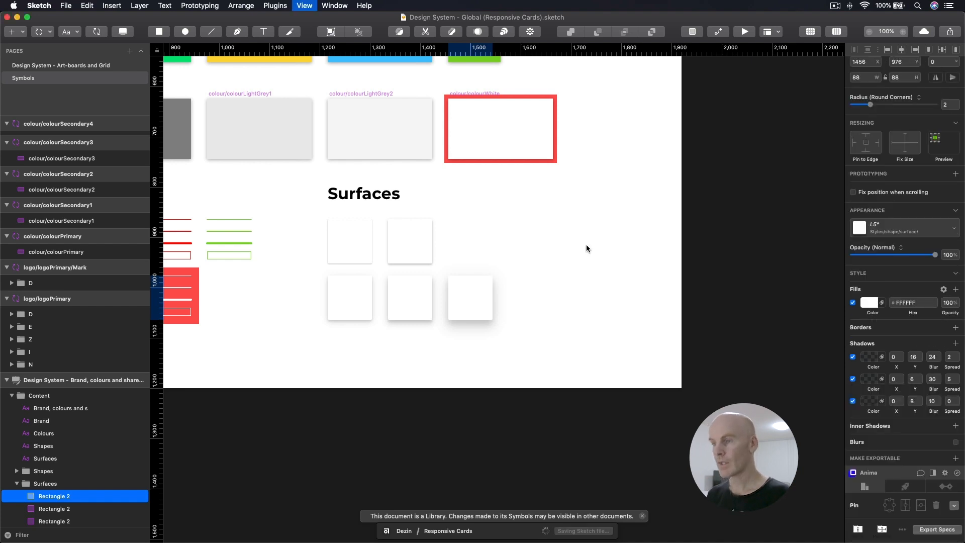
pyautogui.moveTo(586, 244); pyautogui.dragTo(471, 300)
pyautogui.hscroll(10, 470, 298)
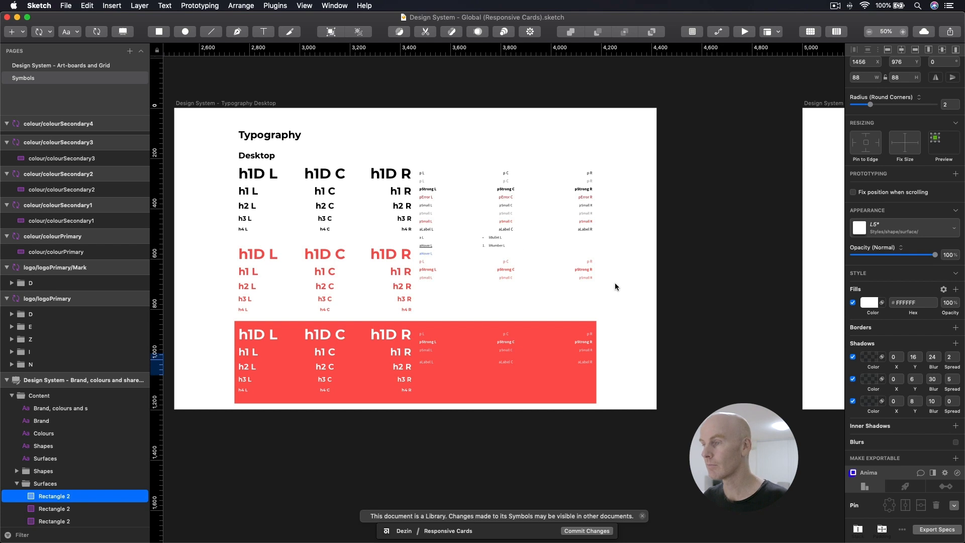
pyautogui.click(628, 285)
pyautogui.moveTo(630, 396); pyautogui.dragTo(233, 176)
pyautogui.keyDown('shift'); pyautogui.click(584, 374); pyautogui.keyUp('shift')
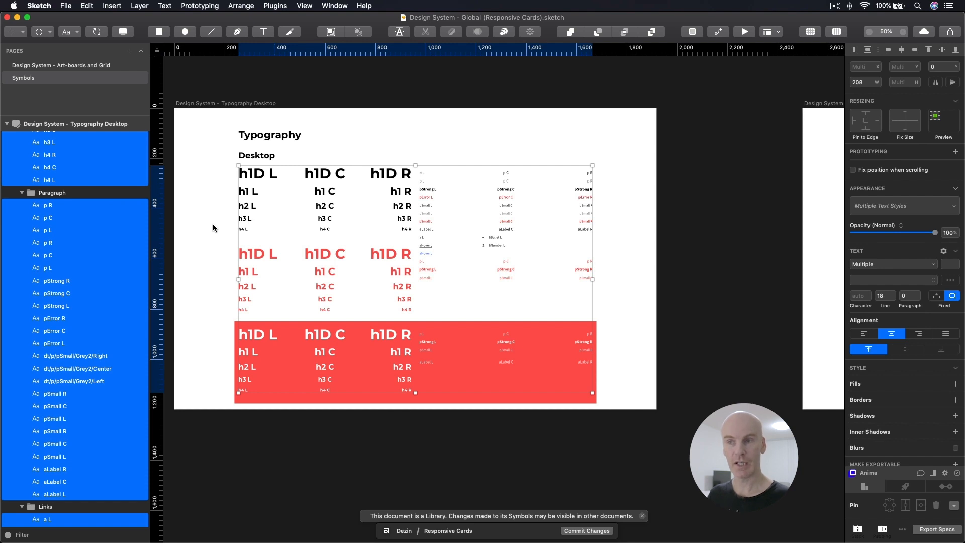
pyautogui.click(275, 6)
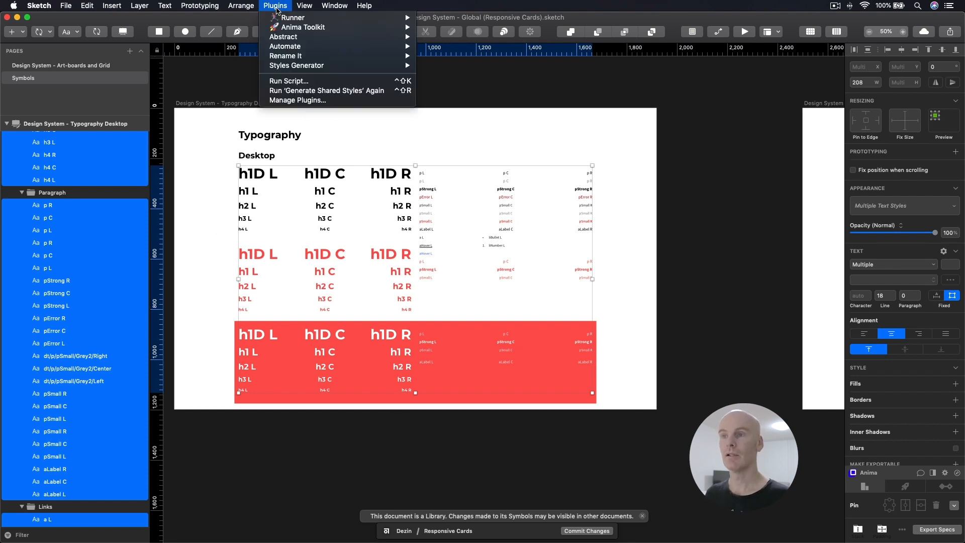
pyautogui.moveTo(300, 47)
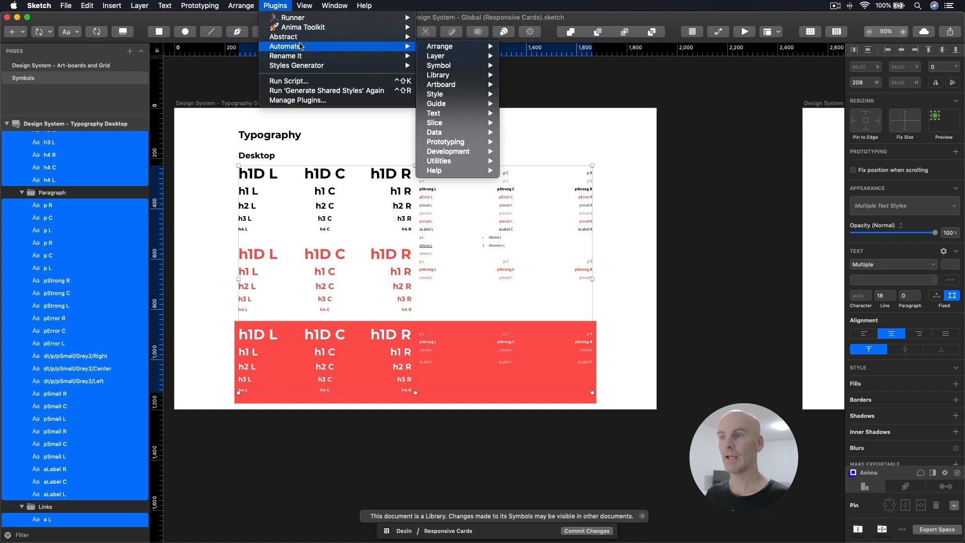
pyautogui.moveTo(450, 94)
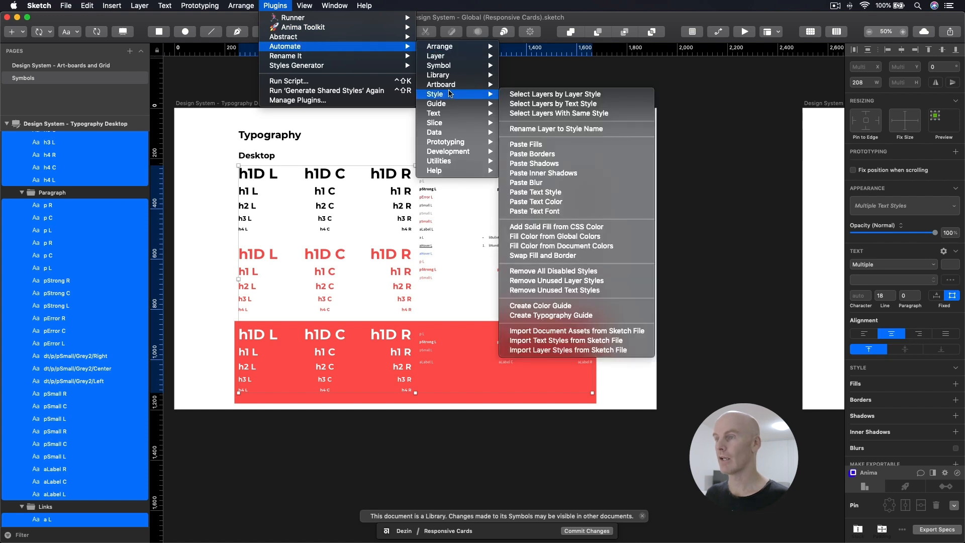
pyautogui.click(579, 130)
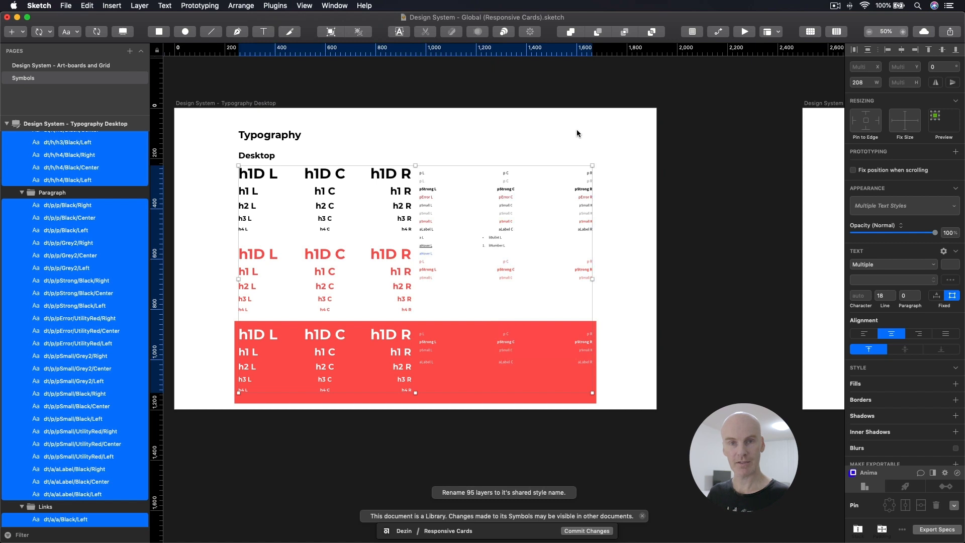
pyautogui.click(327, 101)
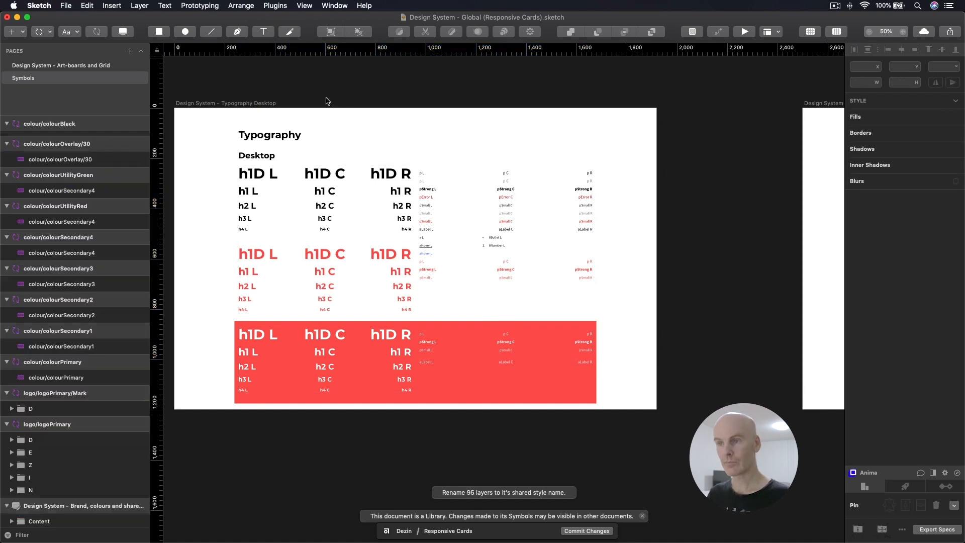
# Step: Rename all heading sample layers on the Typography Mobile artboard to their style names with Automate, leaving out the red background rectangle
pyautogui.moveTo(808, 102); pyautogui.dragTo(395, 112)
pyautogui.press('super+minus')
pyautogui.hscroll(2, 390, 104)
pyautogui.moveTo(402, 151); pyautogui.dragTo(451, 270)
pyautogui.keyDown('shift'); pyautogui.click(453, 275); pyautogui.keyUp('shift')
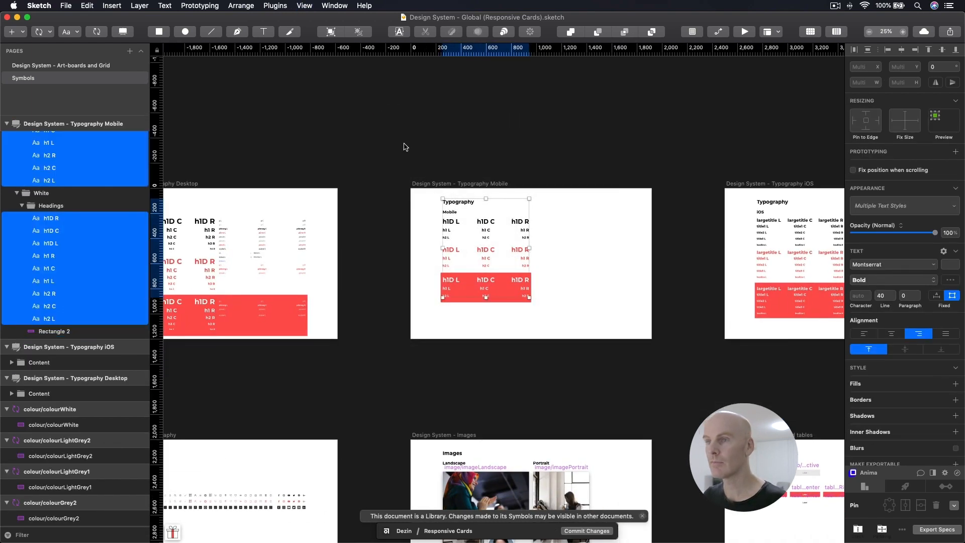
pyautogui.click(267, 4)
pyautogui.moveTo(299, 46)
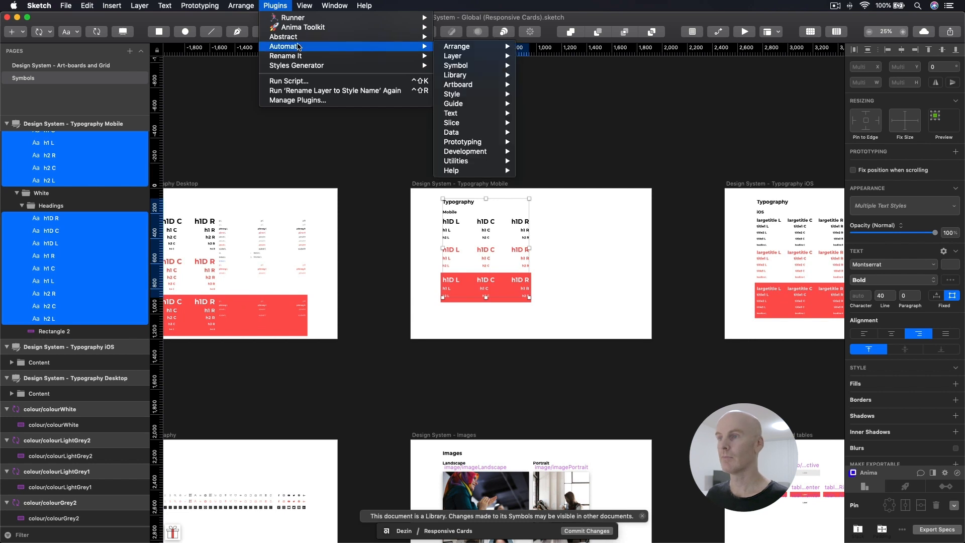
pyautogui.moveTo(479, 98)
pyautogui.click(578, 132)
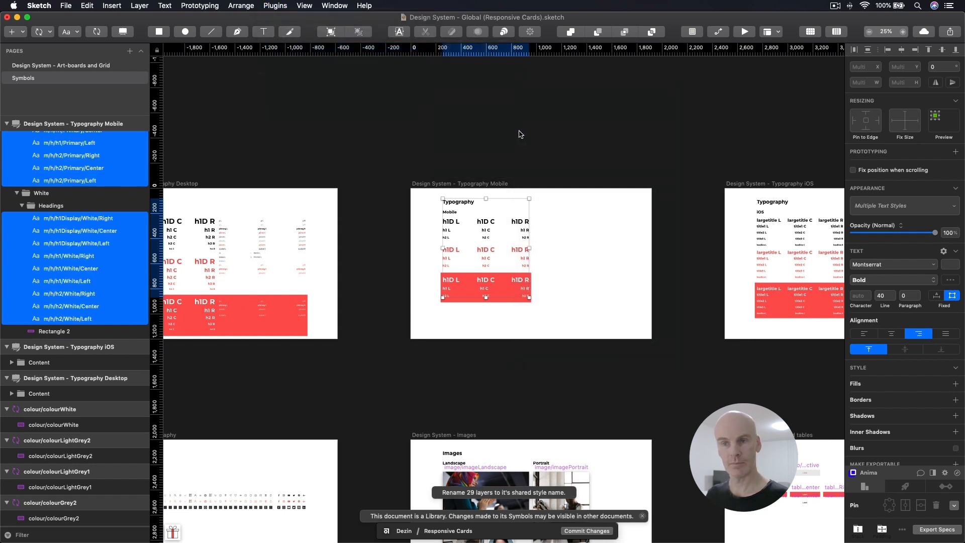
pyautogui.click(534, 143)
# Step: Rename all sample text layers on the Typography iOS artboard to their style names with Automate, leaving out the red background rectangle
pyautogui.hscroll(5, 359, 146)
pyautogui.moveTo(332, 164); pyautogui.dragTo(342, 221)
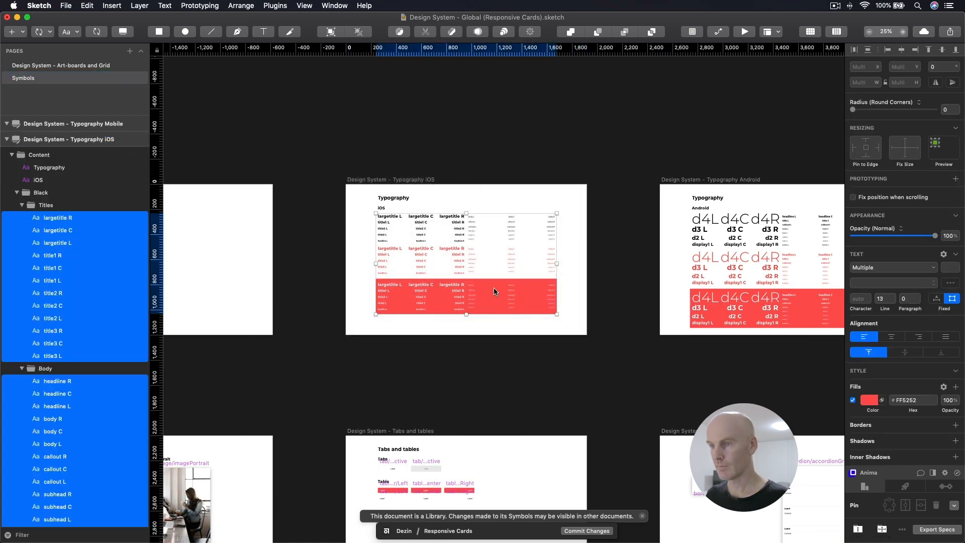
pyautogui.keyDown('shift'); pyautogui.click(385, 283); pyautogui.keyUp('shift')
pyautogui.click(275, 5)
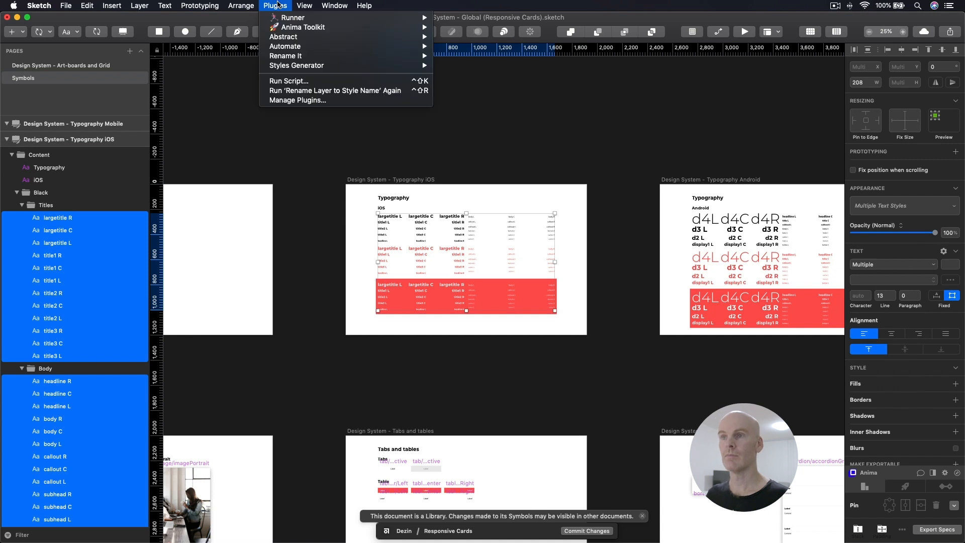
pyautogui.moveTo(329, 52)
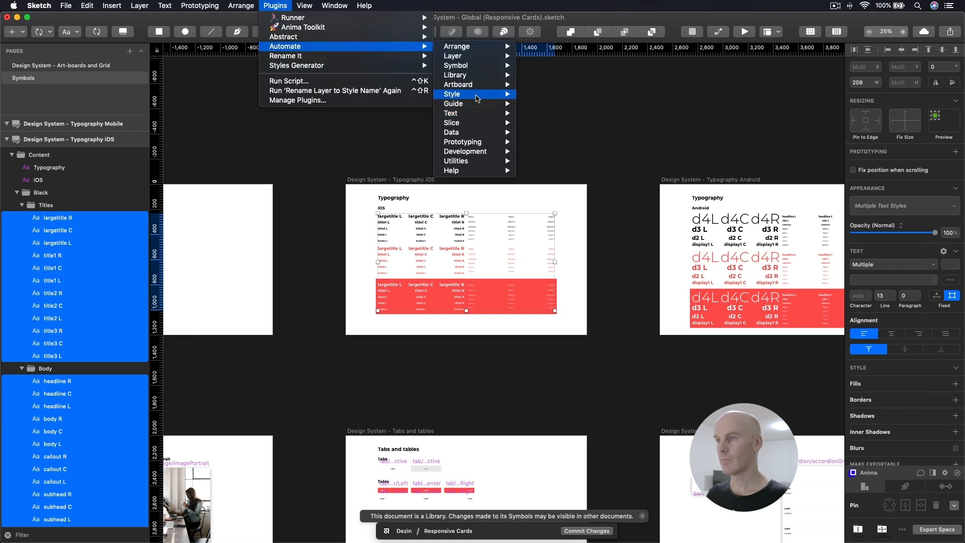
pyautogui.moveTo(455, 94)
pyautogui.click(572, 128)
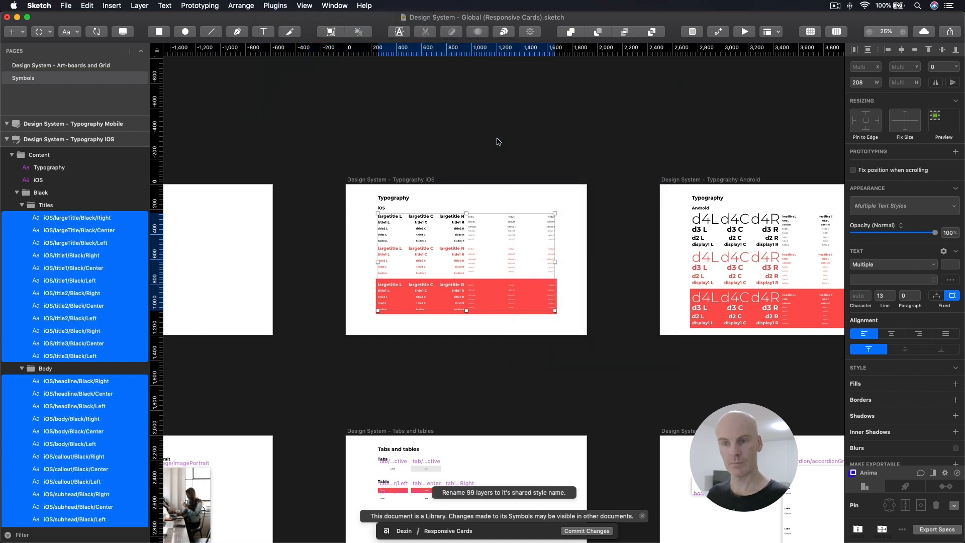
# Step: Rename all sample text layers on the Typography Android artboard to their style names with Automate, leaving out the red background rectangle
pyautogui.moveTo(678, 157); pyautogui.dragTo(416, 134)
pyautogui.click(419, 203)
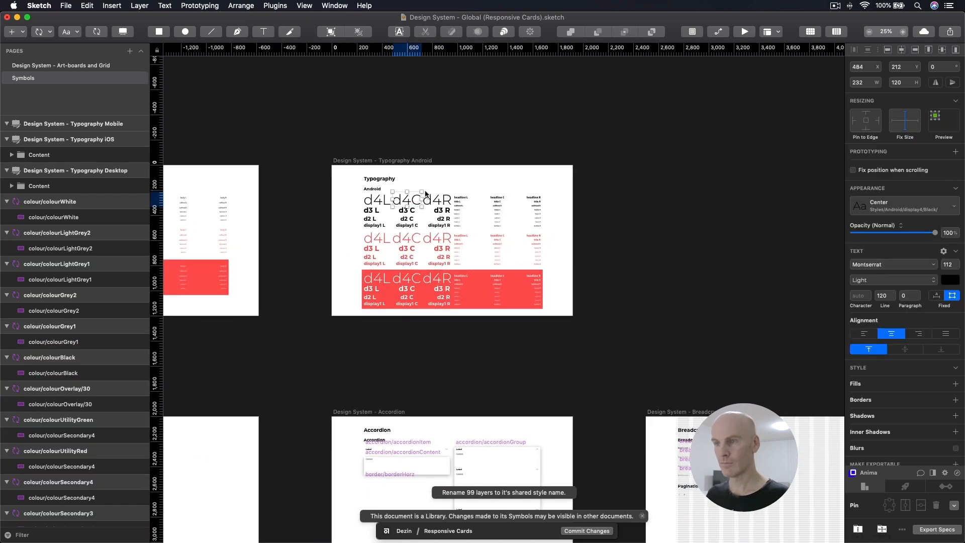
pyautogui.moveTo(612, 356); pyautogui.dragTo(348, 198)
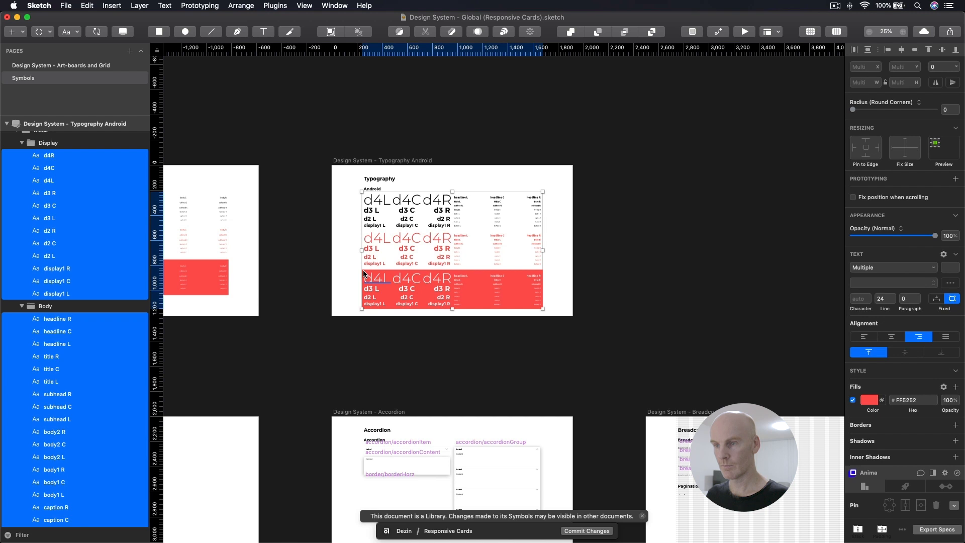
pyautogui.click(275, 6)
pyautogui.moveTo(309, 57)
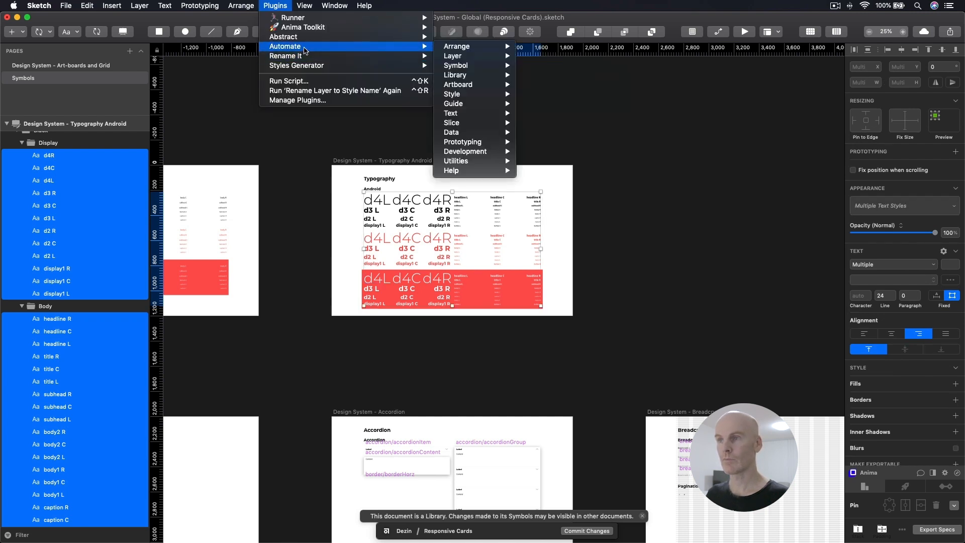
pyautogui.moveTo(478, 97)
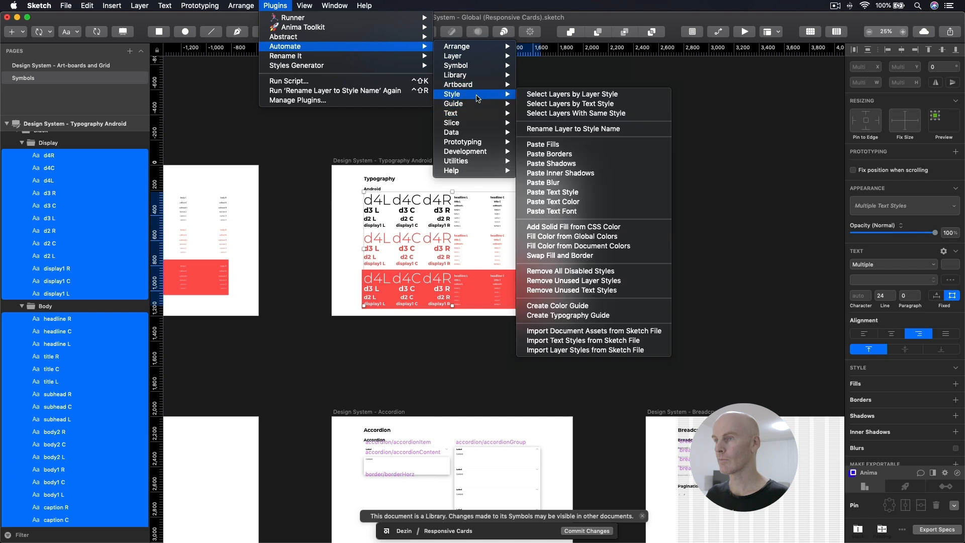
pyautogui.click(520, 131)
# Step: Examine the layer styles applied to the five squares under Surfaces on the brand, colours and shared styles artboard
pyautogui.hscroll(-15, 482, 142)
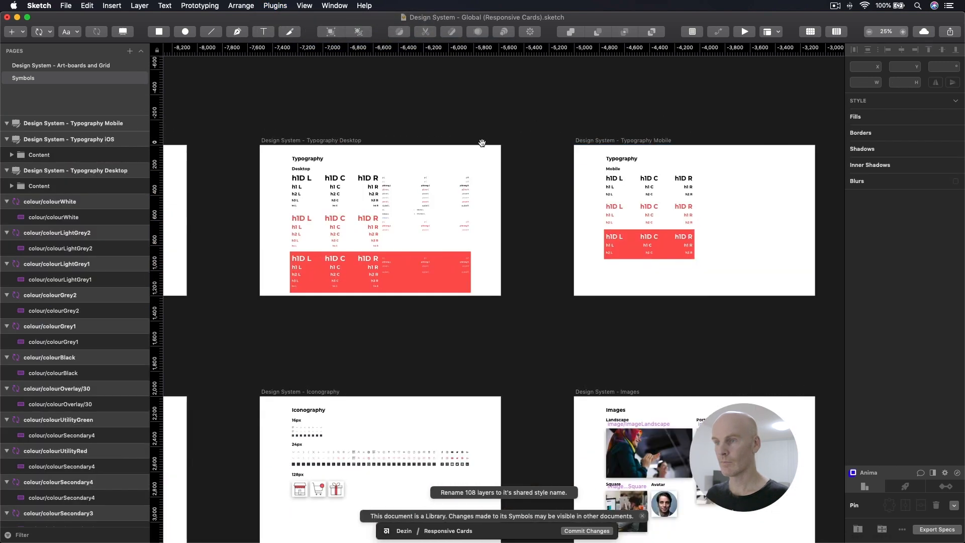
pyautogui.moveTo(482, 143); pyautogui.dragTo(725, 133)
pyautogui.moveTo(507, 126); pyautogui.dragTo(610, 126)
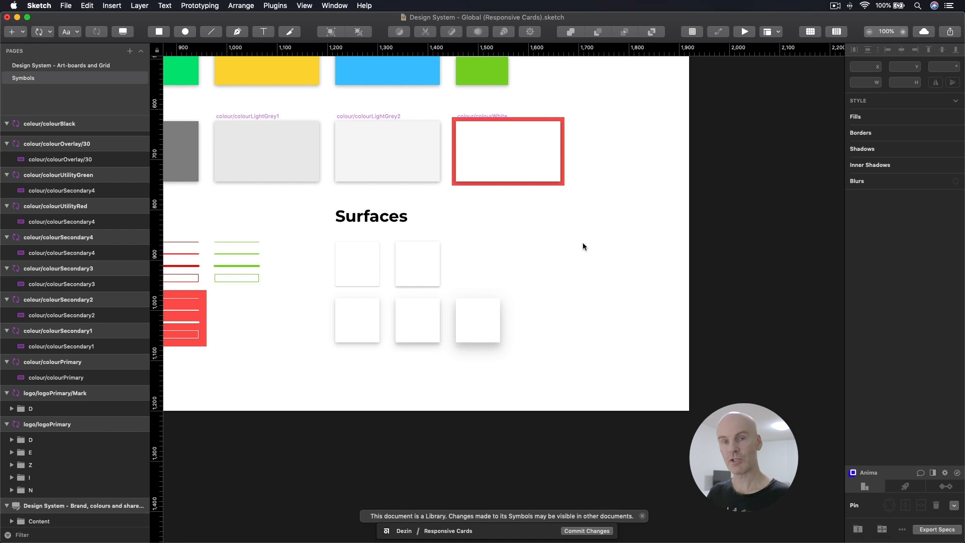
pyautogui.moveTo(609, 355); pyautogui.dragTo(354, 264)
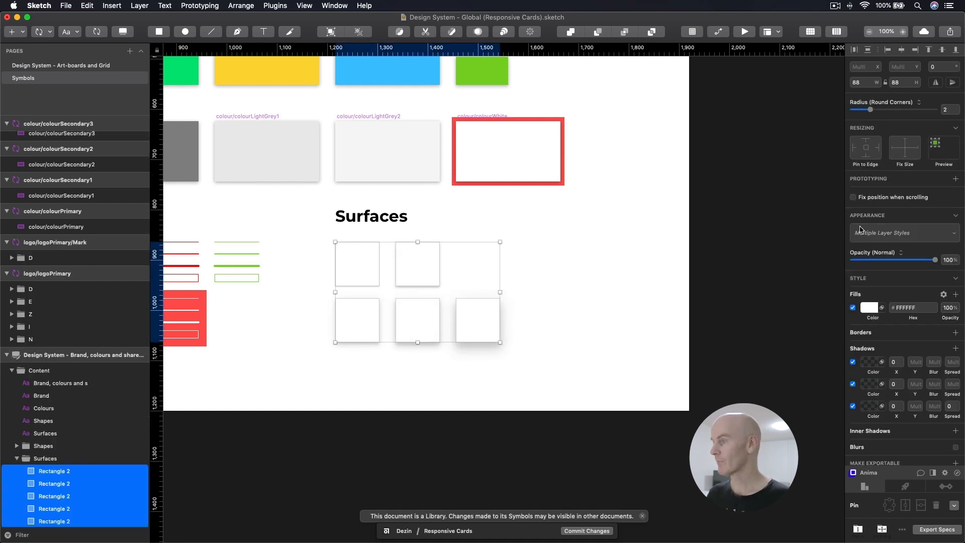
pyautogui.click(886, 234)
pyautogui.click(611, 224)
pyautogui.click(602, 222)
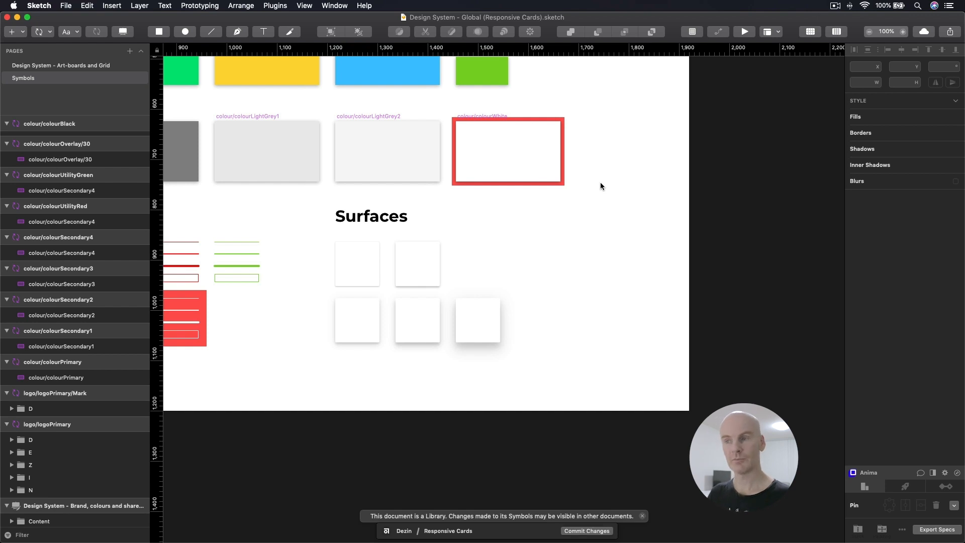
# Step: Switch to the Designs document and update its outdated components, header/headerDesktop/White and shape/surface/L3, from the Global library
pyautogui.press('super+grave')
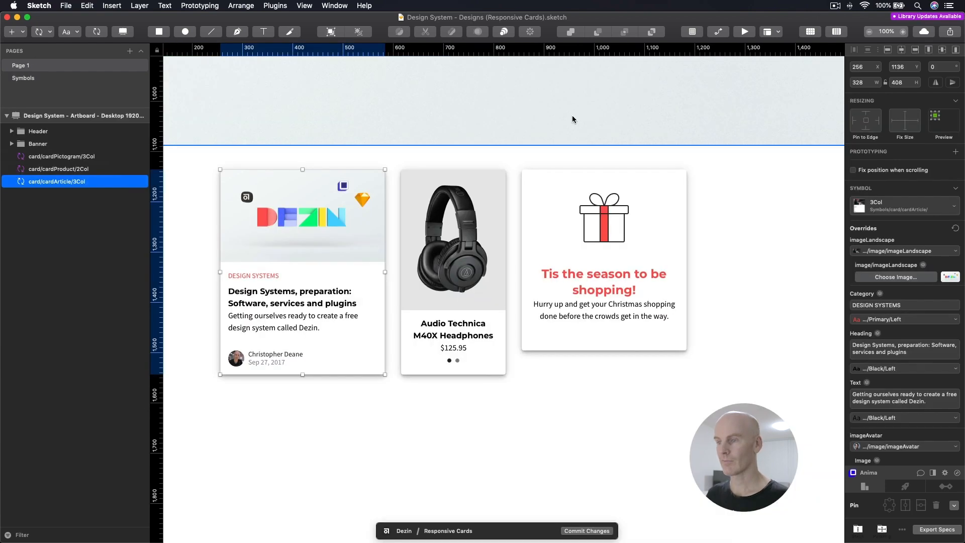
pyautogui.click(907, 17)
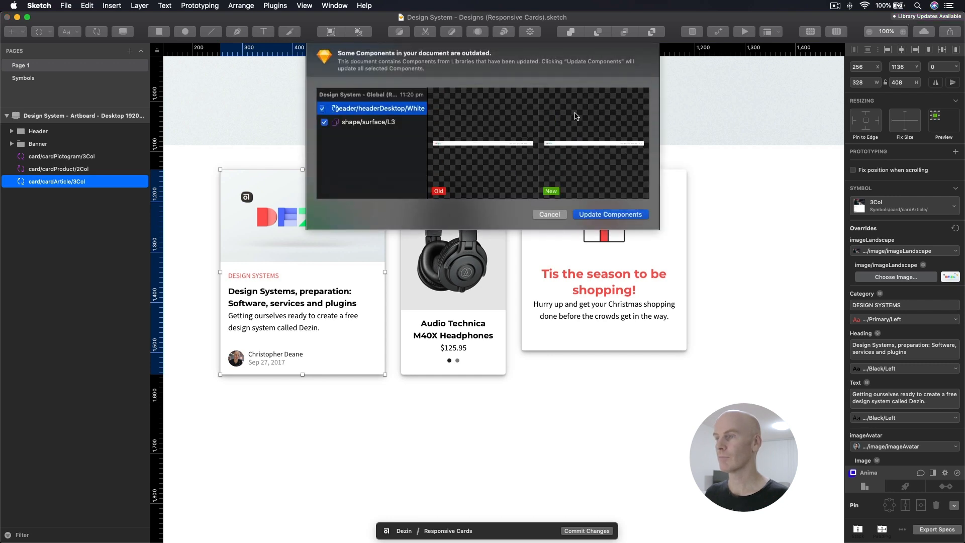
pyautogui.click(611, 215)
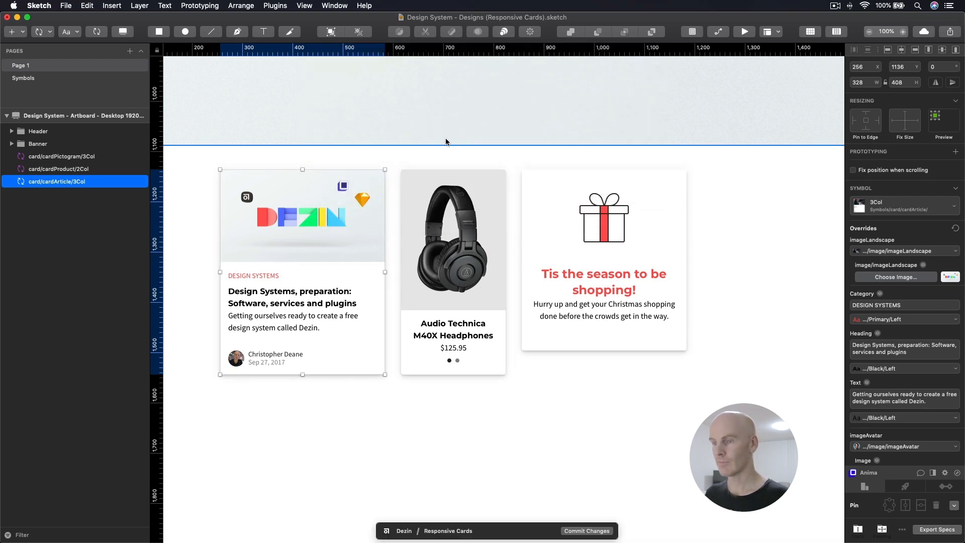
pyautogui.click(647, 432)
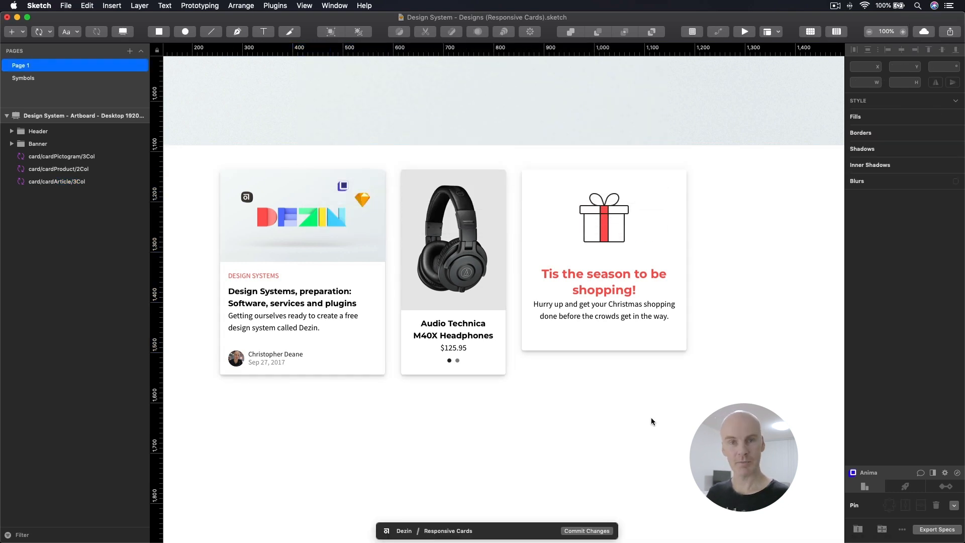
# Step: Inspect the article, product and pictogram cards on the Desktop artboard and their symbol overrides
pyautogui.click(603, 266)
pyautogui.click(706, 307)
pyautogui.scroll(2, 708, 297)
pyautogui.hscroll(-1, 708, 297)
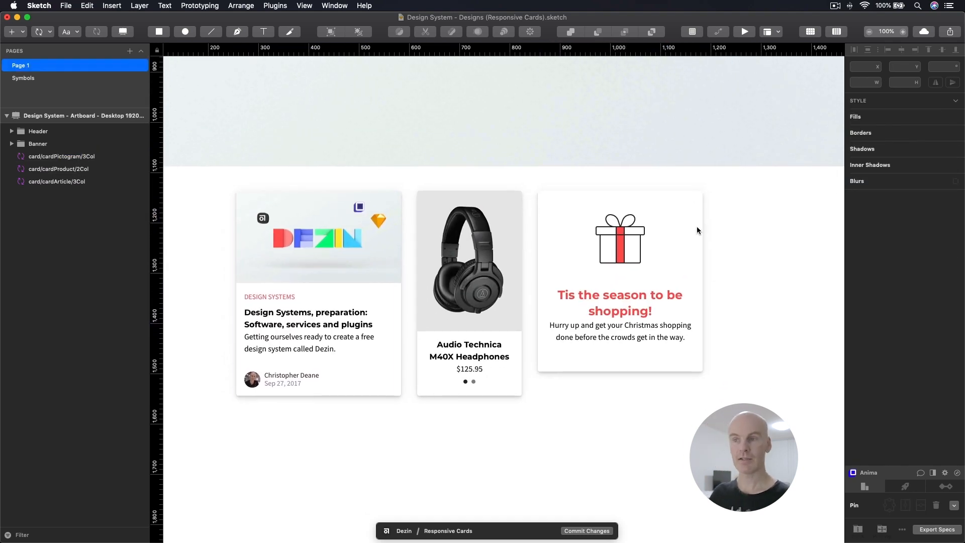
pyautogui.click(299, 268)
pyautogui.click(453, 273)
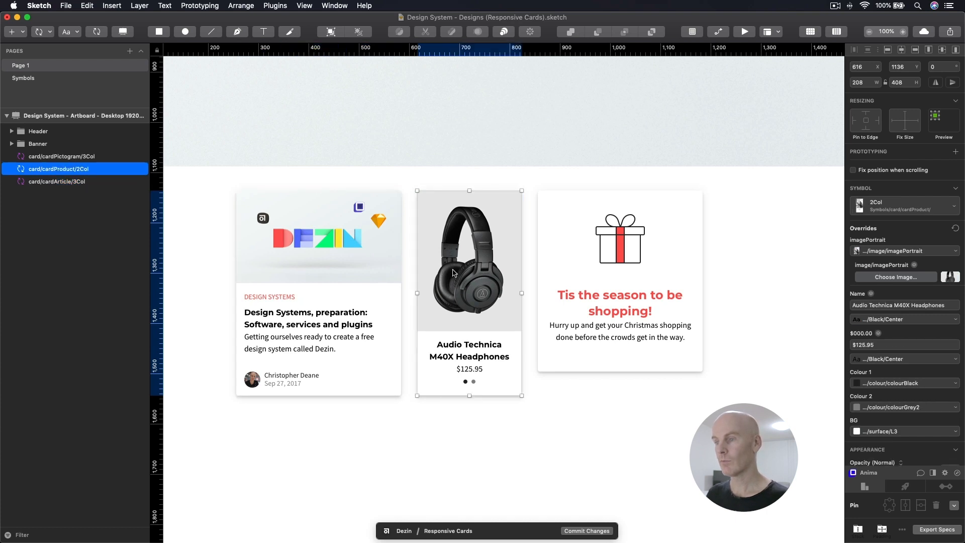
pyautogui.click(623, 254)
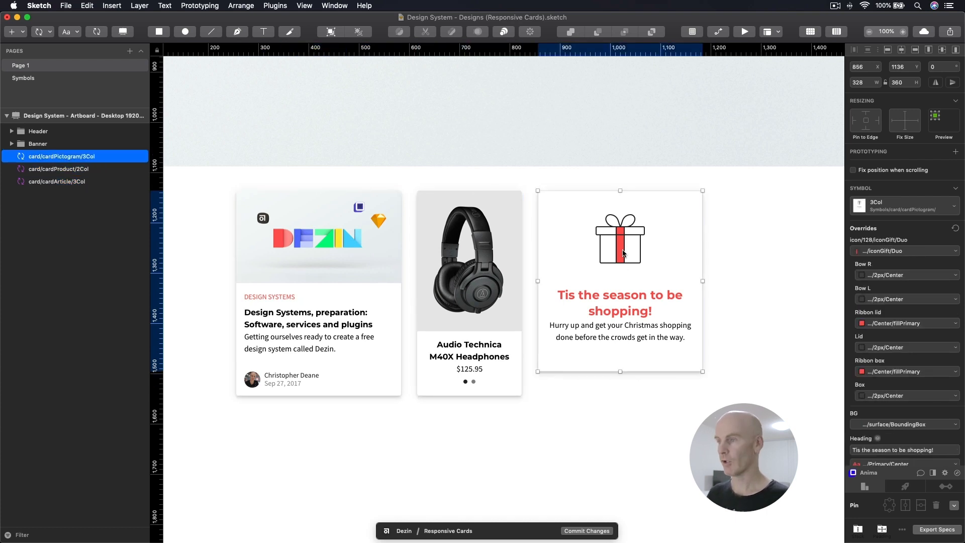
pyautogui.hscroll(3, 689, 260)
pyautogui.click(689, 260)
# Step: Override the pictogram card's gift icon with icon/128/iconStore/Duo from the Global library
pyautogui.click(599, 257)
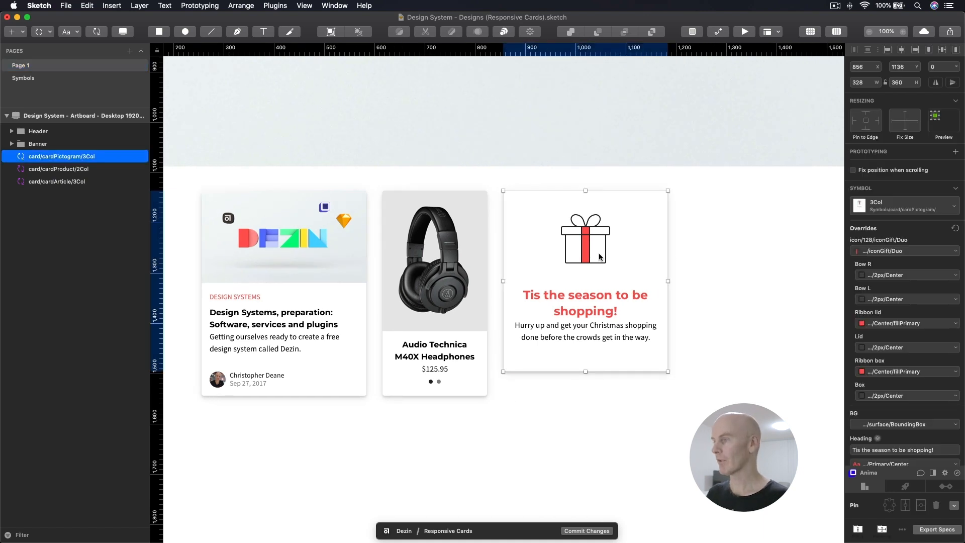
pyautogui.click(900, 251)
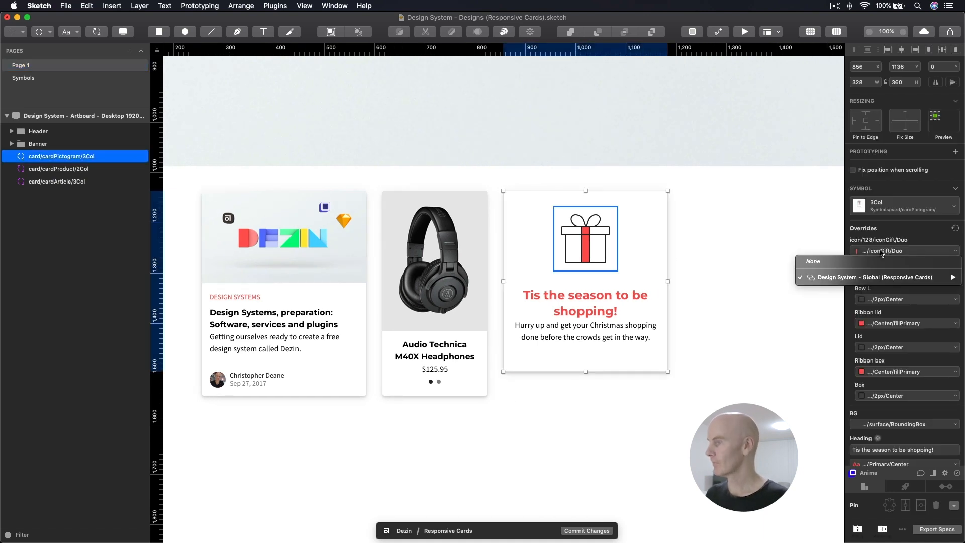
pyautogui.moveTo(861, 280)
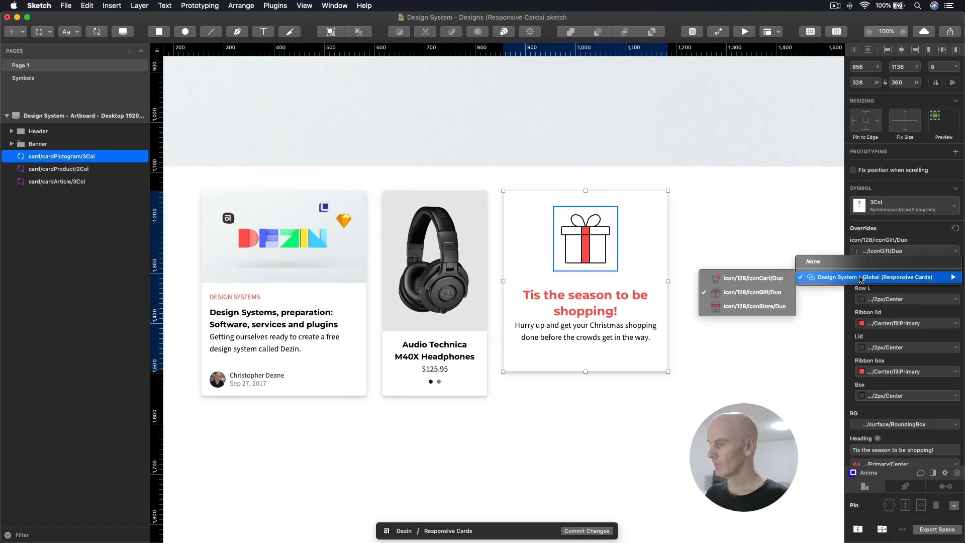
pyautogui.click(779, 302)
pyautogui.click(722, 233)
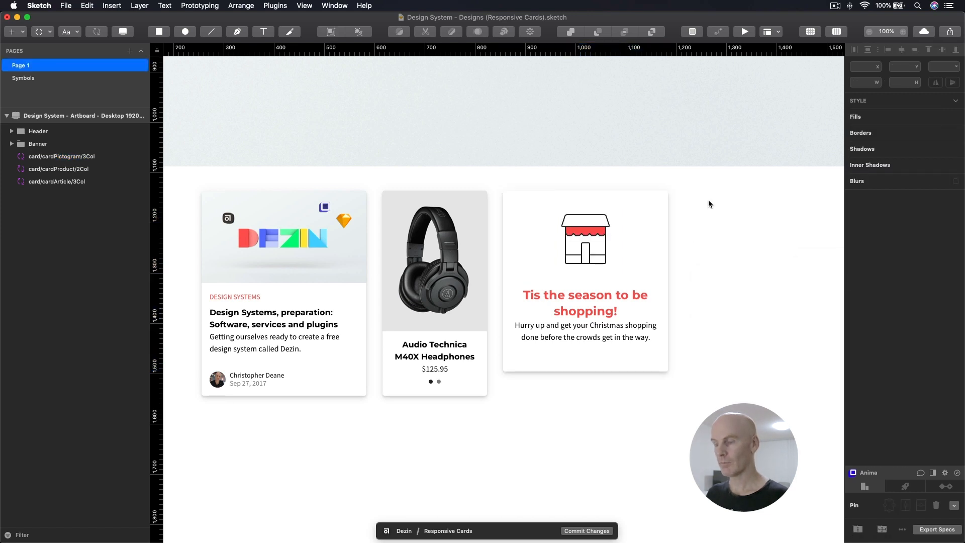
# Step: Copy the cardArticle/3Col, cardProduct/2Col and cardPictogram/3Col symbol masters from the Symbols page of the Designs document
pyautogui.click(441, 203)
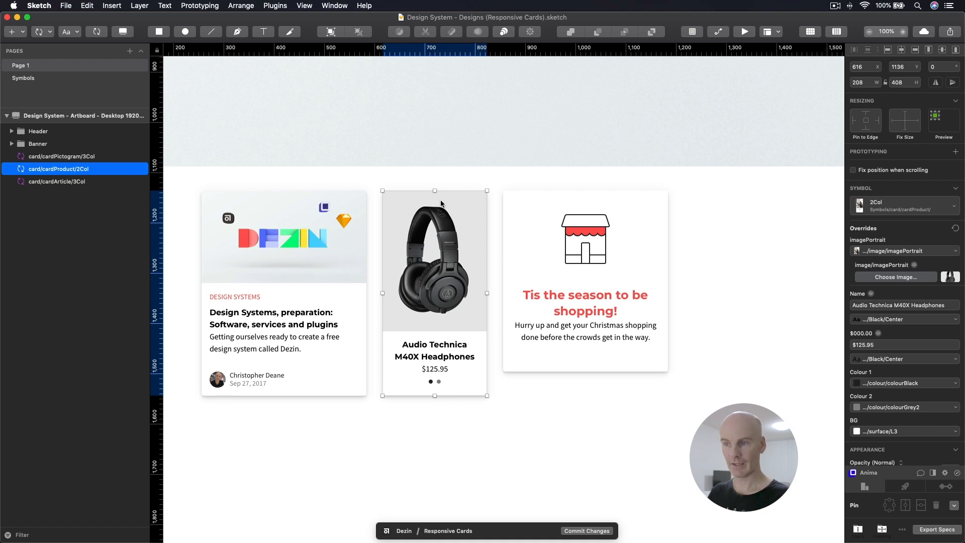
pyautogui.click(325, 254)
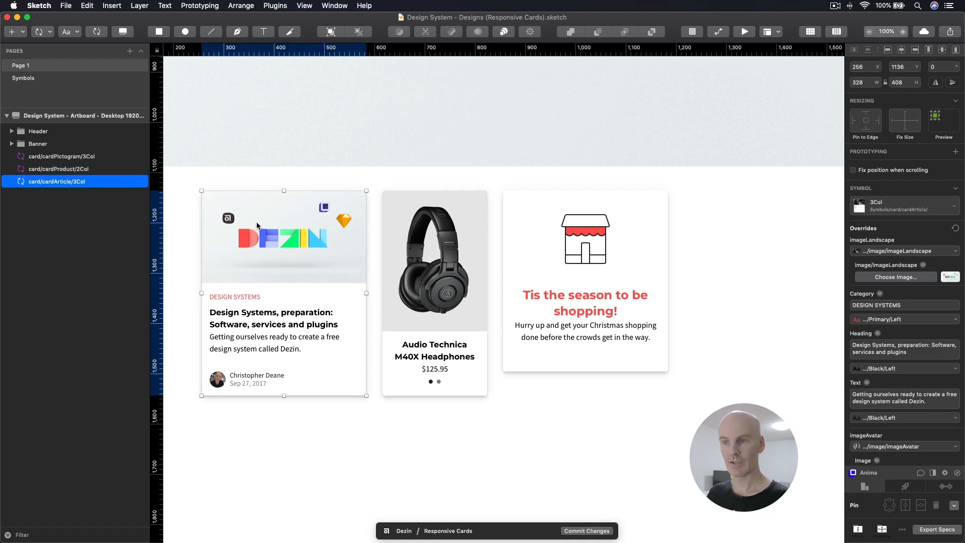
pyautogui.click(75, 79)
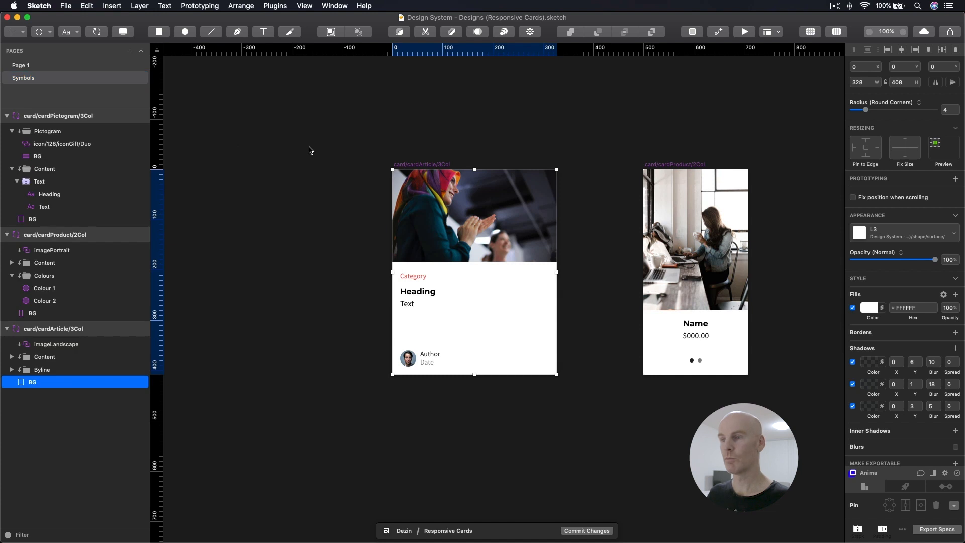
pyautogui.moveTo(590, 134); pyautogui.dragTo(366, 135)
pyautogui.press('super+minus')
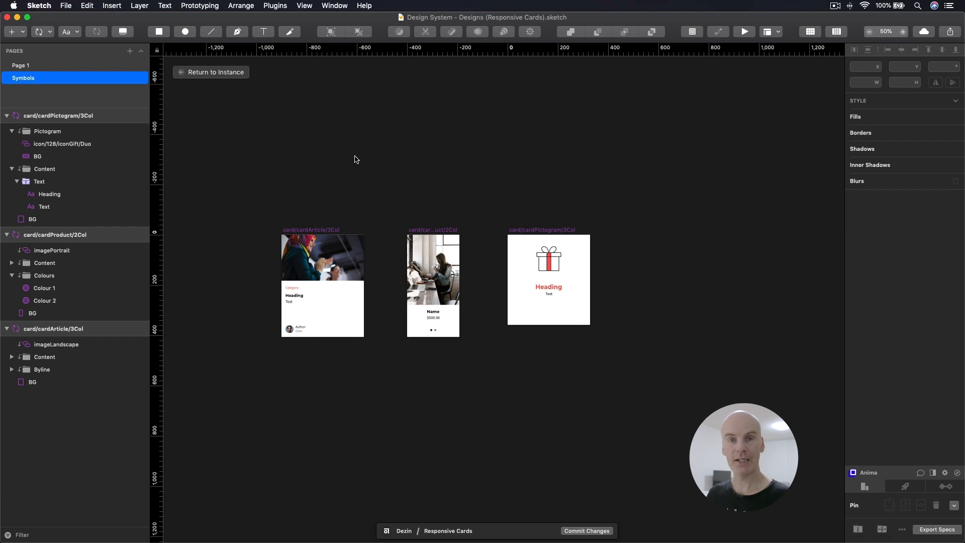
pyautogui.click(312, 228)
pyautogui.keyDown('shift'); pyautogui.click(432, 229); pyautogui.keyUp('shift')
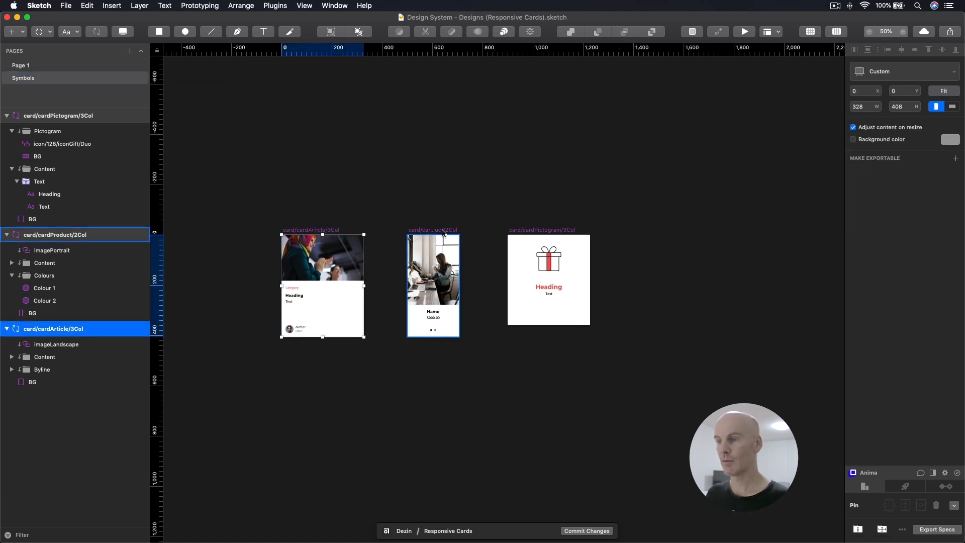
pyautogui.keyDown('shift'); pyautogui.click(524, 230); pyautogui.keyUp('shift')
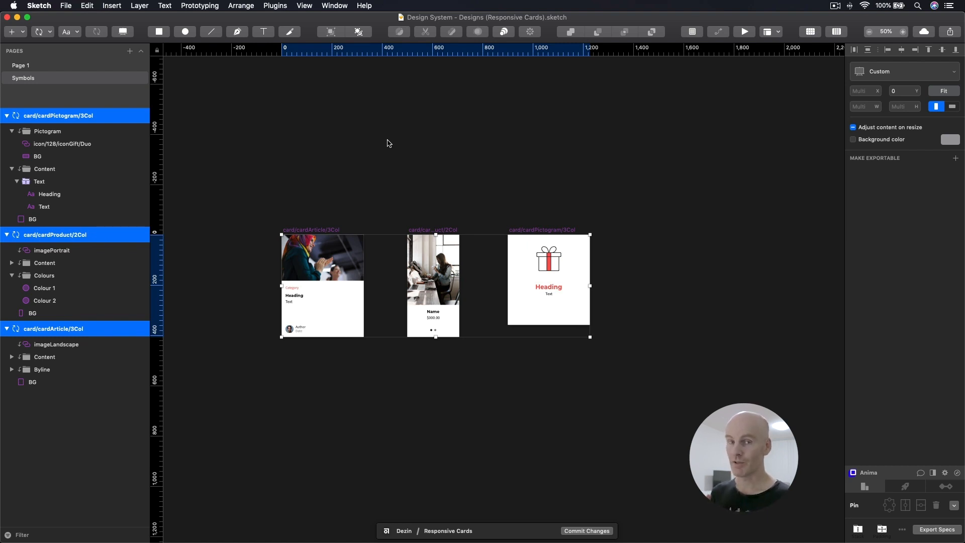
pyautogui.press('super+c')
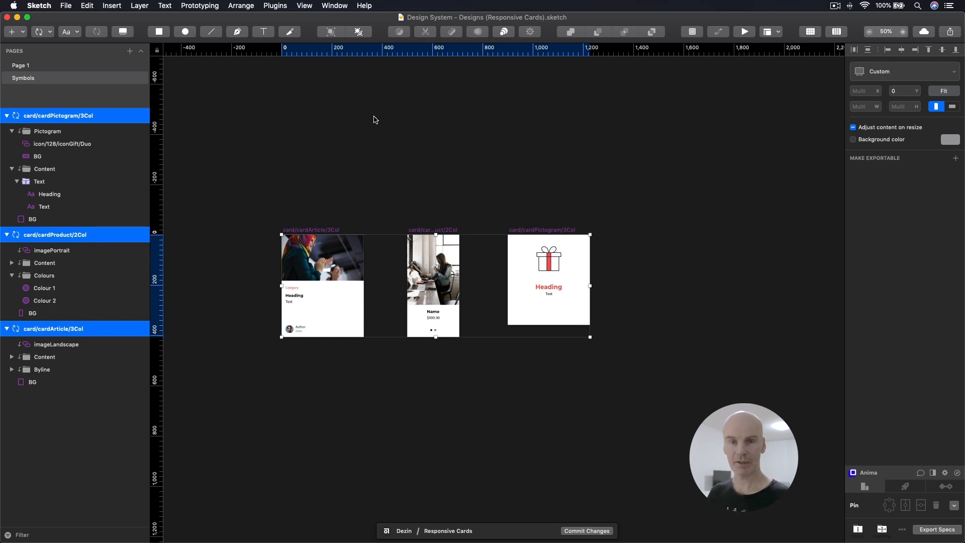
# Step: In the Global library document, duplicate the Hero banner artboard beside the original at X 10000, Y 4000
pyautogui.hotkey('ctrl', 'Up')
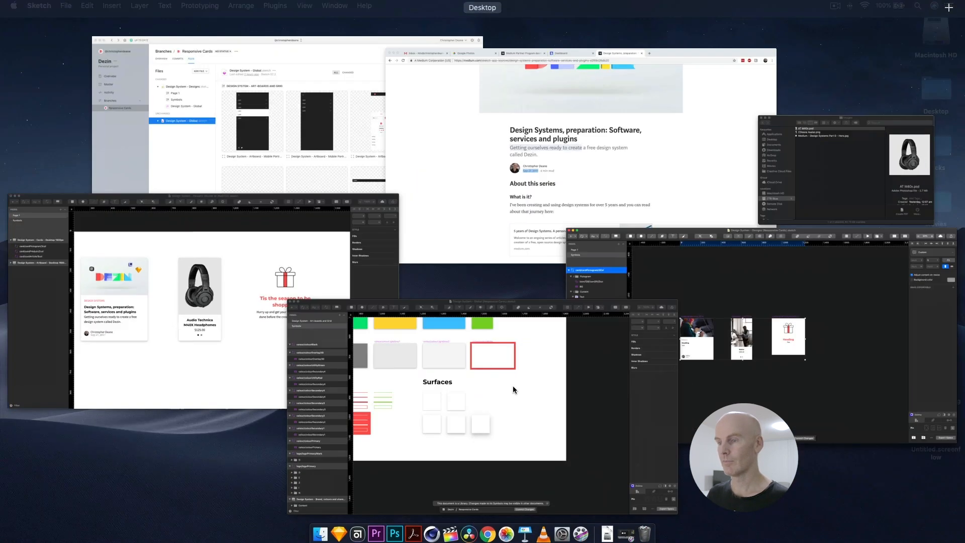
pyautogui.click(514, 390)
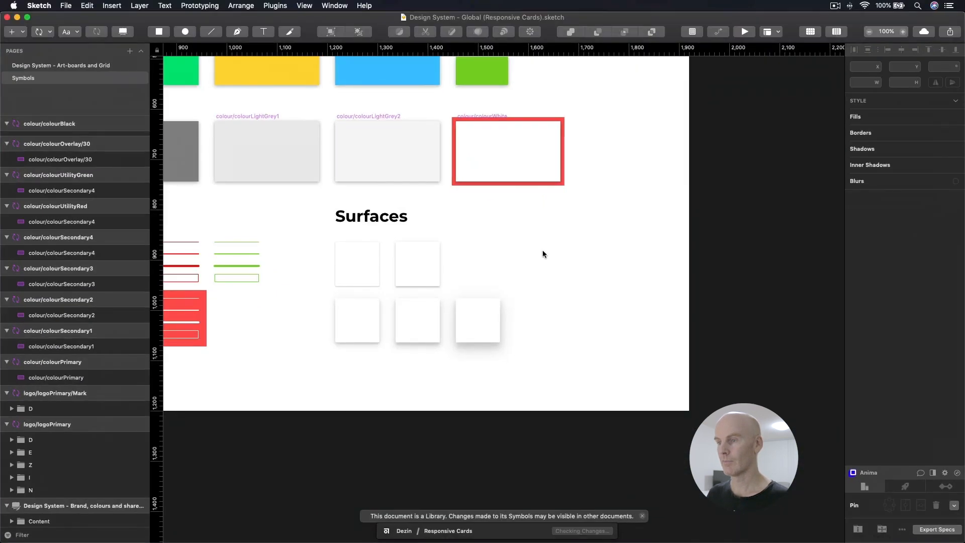
pyautogui.press('super+1')
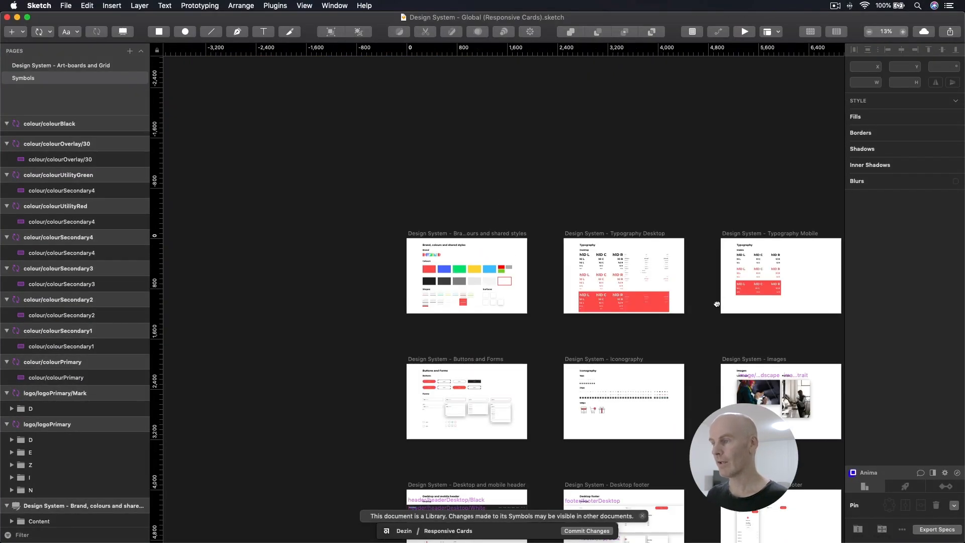
pyautogui.hscroll(10, 513, 224)
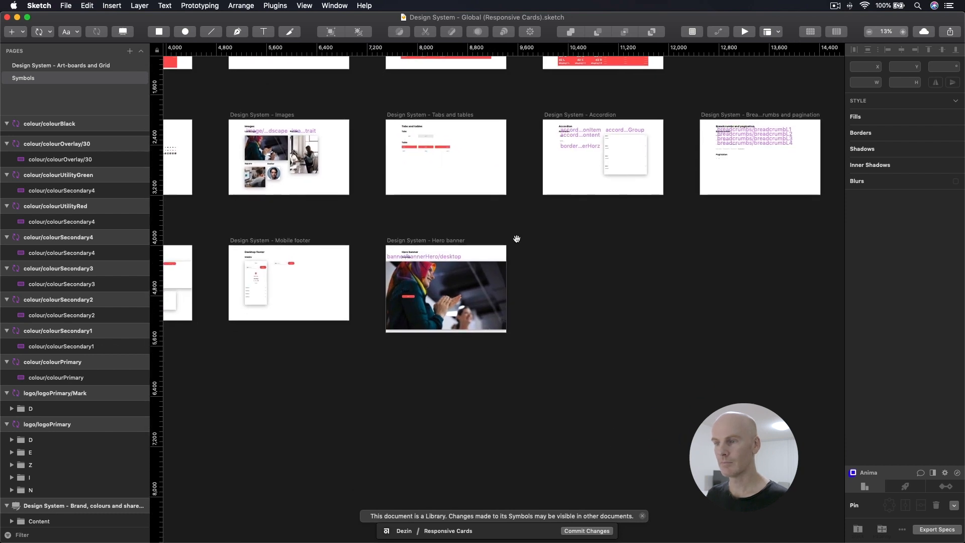
pyautogui.click(432, 241)
pyautogui.press('super+plus')
pyautogui.moveTo(554, 207); pyautogui.dragTo(413, 153)
pyautogui.click(284, 157)
pyautogui.click(266, 156)
pyautogui.moveTo(267, 156); pyautogui.dragTo(580, 160)
pyautogui.click(556, 135)
pyautogui.hscroll(6, 556, 134)
pyautogui.click(448, 174)
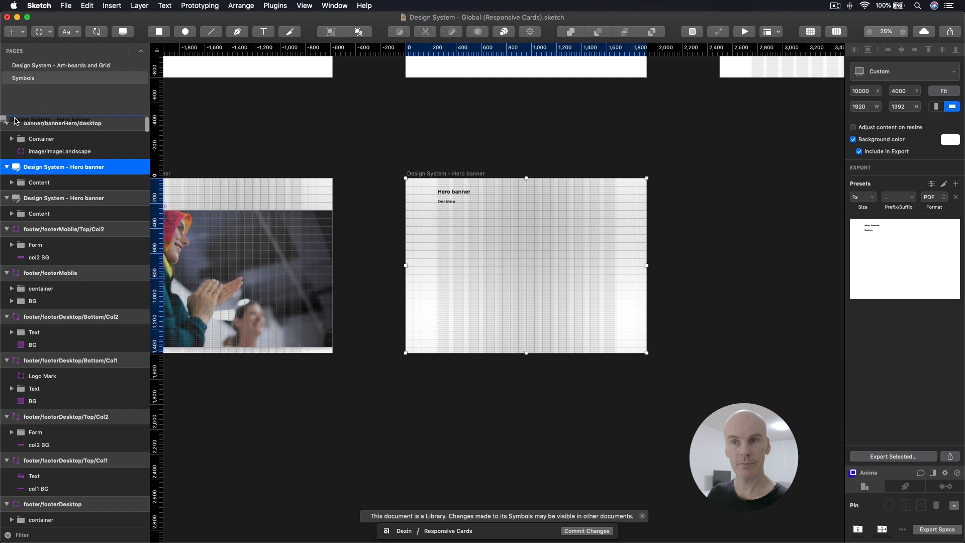
# Step: Move the duplicated artboard above the banner/bannerHero/desktop symbol in the layer order and rename it Design System - Responsive Cards
pyautogui.moveTo(14, 119); pyautogui.dragTo(15, 120)
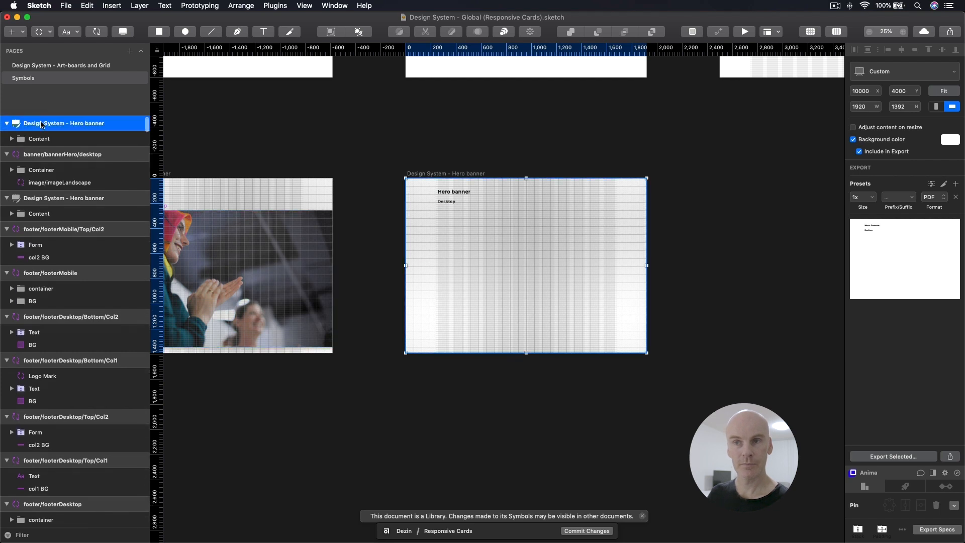
pyautogui.doubleClick(79, 123)
pyautogui.moveTo(108, 123); pyautogui.dragTo(72, 123)
pyautogui.write('Responsiv')
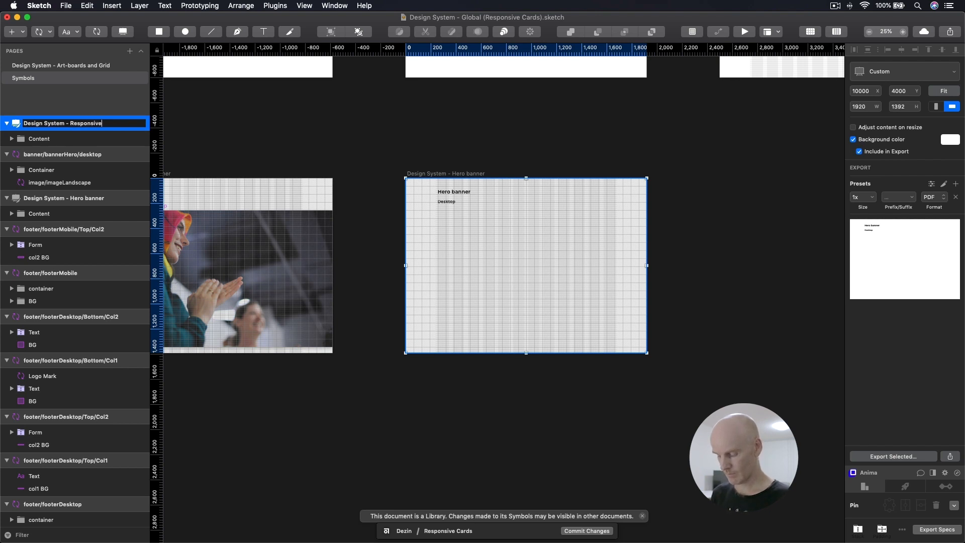
pyautogui.press('Return')
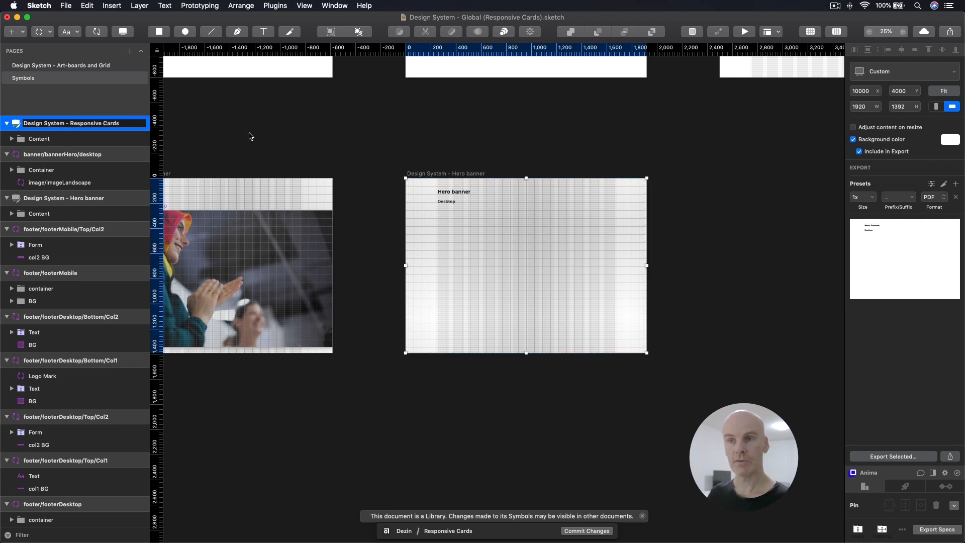
pyautogui.click(248, 134)
# Step: Replace the "Hero banner" heading on the duplicated artboard with "Responsive Cards", copied from the artboard's name
pyautogui.click(458, 193)
pyautogui.press('super+plus')
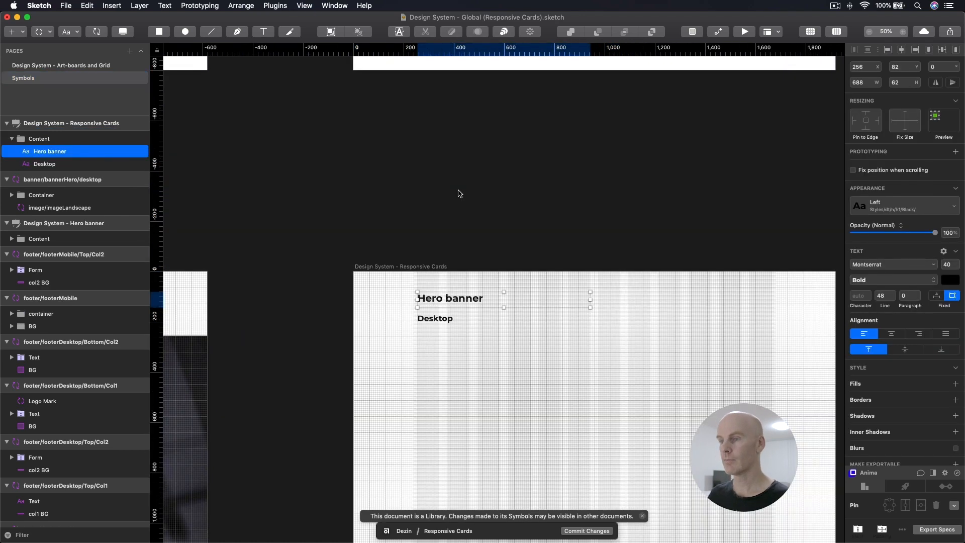
pyautogui.moveTo(458, 194); pyautogui.dragTo(381, 106)
pyautogui.click(349, 174)
pyautogui.doubleClick(75, 124)
pyautogui.moveTo(70, 123); pyautogui.dragTo(200, 122)
pyautogui.press('super+c')
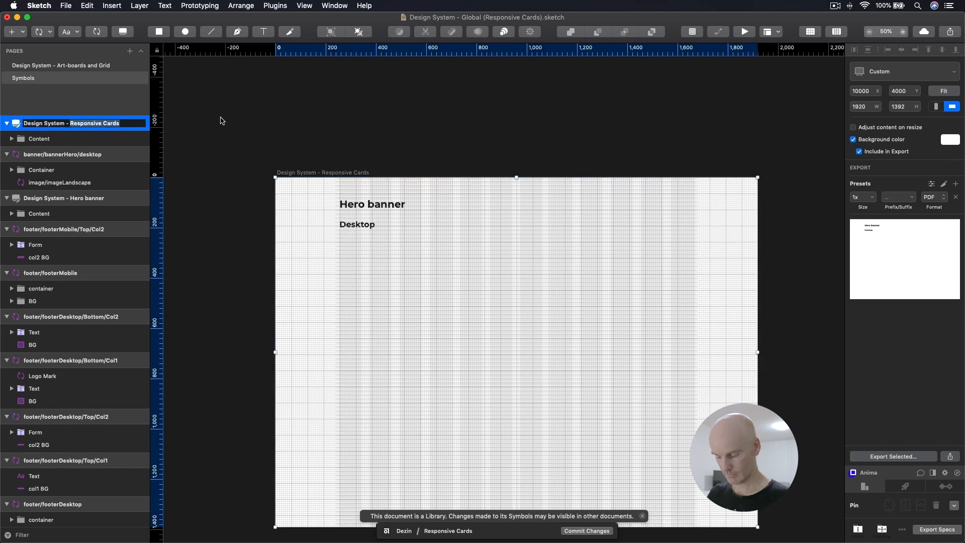
pyautogui.click(336, 112)
pyautogui.click(374, 205)
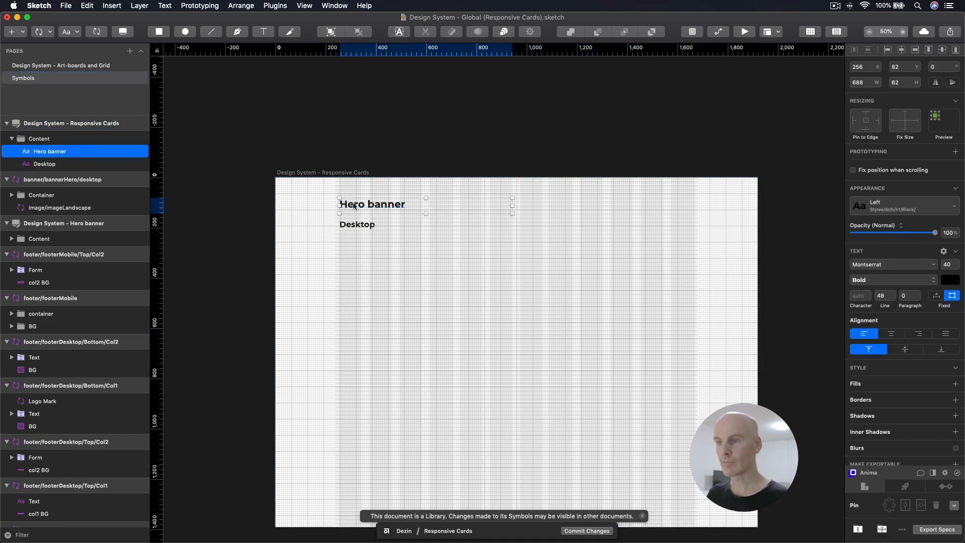
pyautogui.doubleClick(355, 206)
pyautogui.press('super+v')
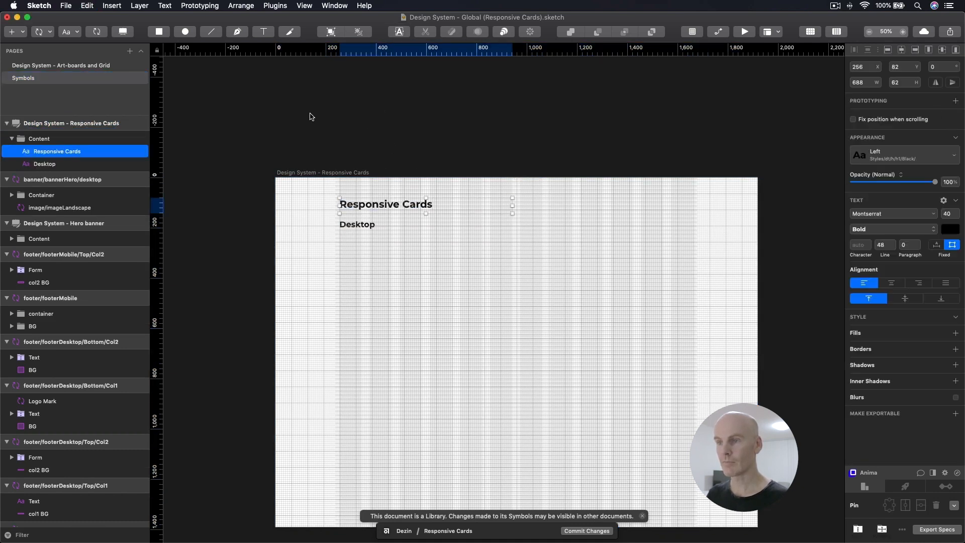
pyautogui.click(312, 117)
pyautogui.click(371, 229)
pyautogui.click(374, 136)
pyautogui.scroll(-2, 370, 146)
pyautogui.click(356, 188)
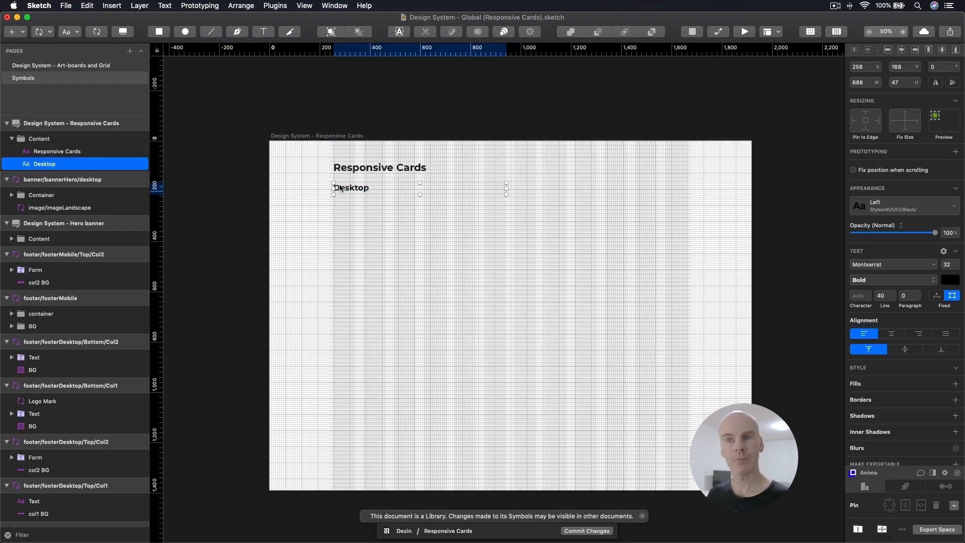
pyautogui.click(360, 168)
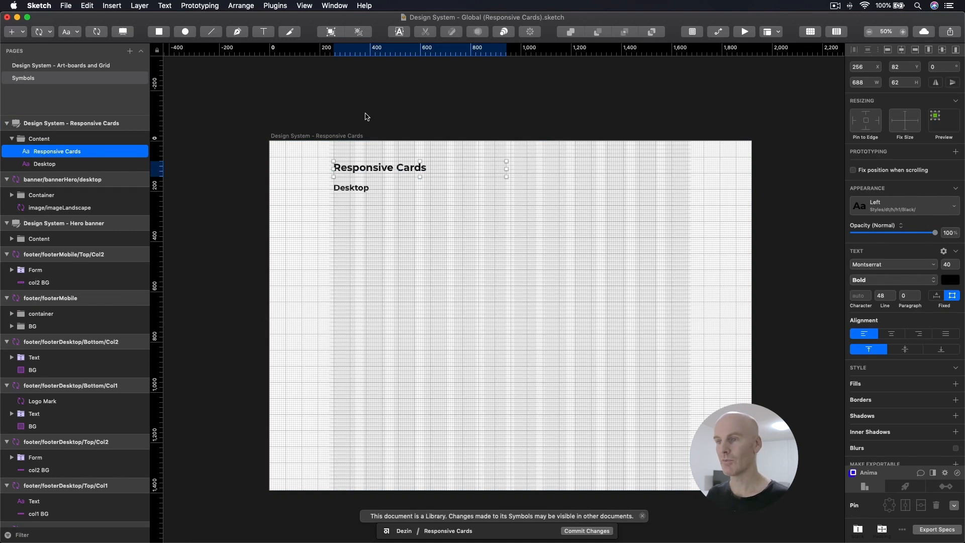
# Step: Paste the three copied card symbols and move them together onto the Responsive Cards artboard, just below the Desktop heading
pyautogui.click(60, 122)
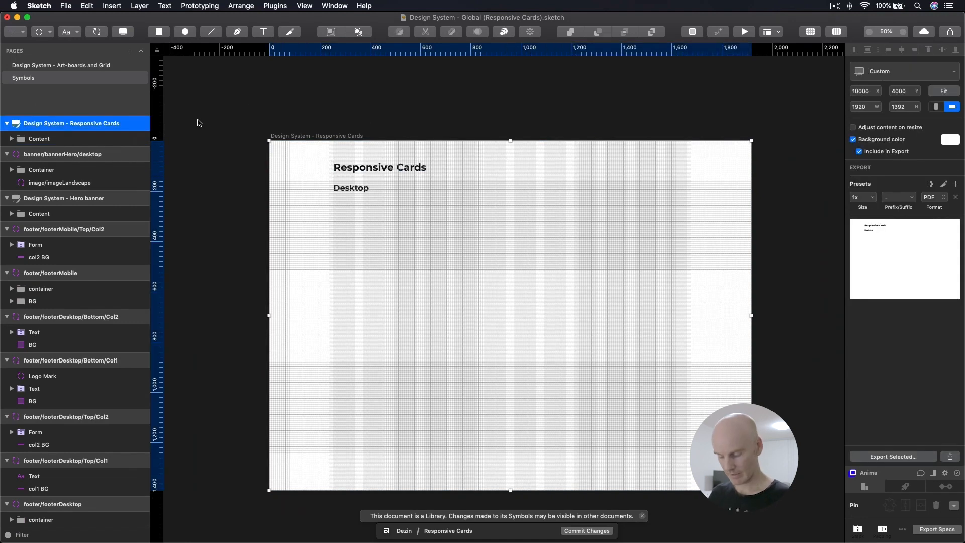
pyautogui.press('super+v')
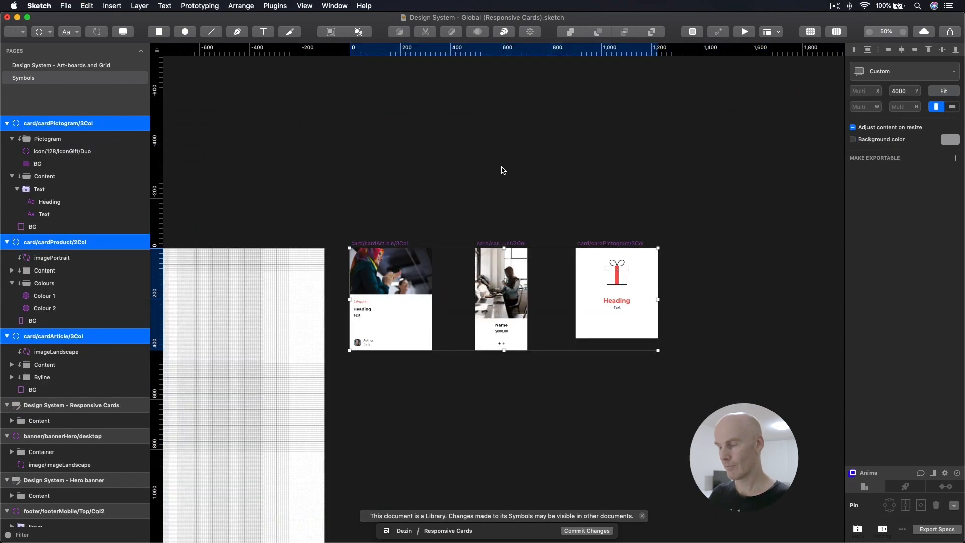
pyautogui.moveTo(502, 168); pyautogui.dragTo(825, 87)
pyautogui.moveTo(716, 164); pyautogui.dragTo(279, 225)
# Step: Nudge the three cards so the article card's left edge lines up with the Desktop heading and their tops sit at Y 4240
pyautogui.press('super+plus')
pyautogui.press('super+plus')
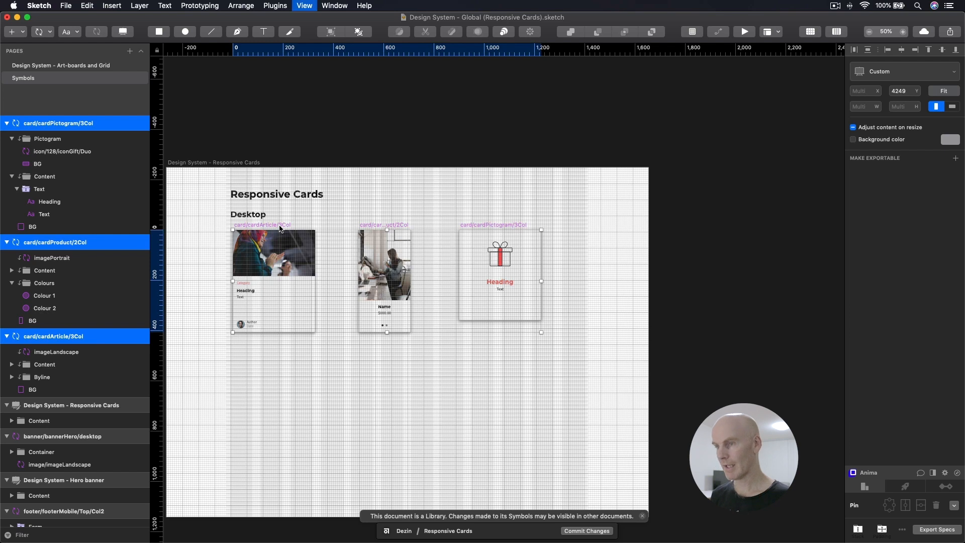
pyautogui.hscroll(-3, 363, 225)
pyautogui.scroll(5, 363, 224)
pyautogui.hscroll(-8, 363, 224)
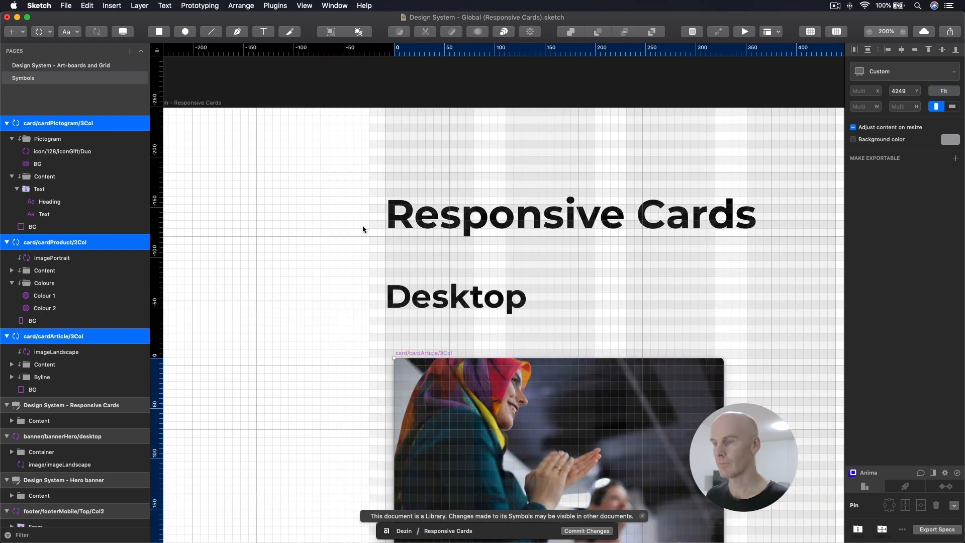
pyautogui.moveTo(403, 345); pyautogui.dragTo(401, 346)
pyautogui.click(343, 314)
# Step: Move the cardProduct/2Col symbol one gutter away from the article card, to X 10616, Y 4240
pyautogui.scroll(-5, 553, 242)
pyautogui.hscroll(10, 553, 242)
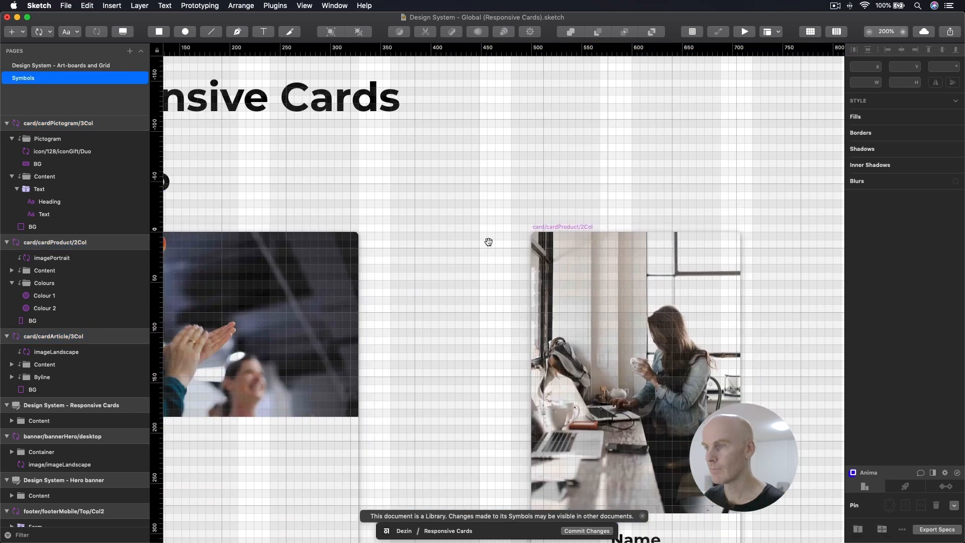
pyautogui.click(405, 235)
pyautogui.moveTo(406, 234); pyautogui.dragTo(412, 230)
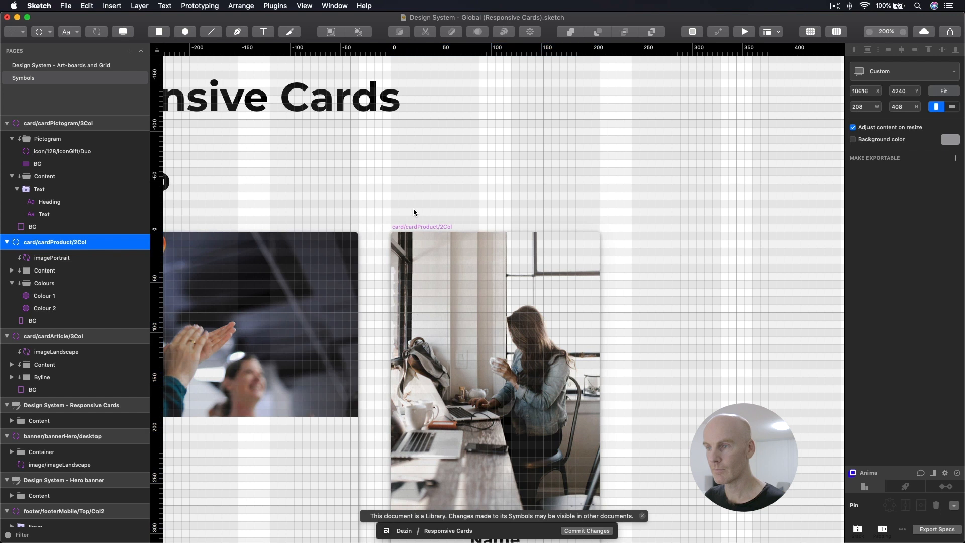
pyautogui.click(413, 208)
# Step: Move the cardPictogram/3Col symbol one gutter away from the product card, to X 10856, Y 4240
pyautogui.hscroll(10, 352, 191)
pyautogui.moveTo(631, 219); pyautogui.dragTo(331, 216)
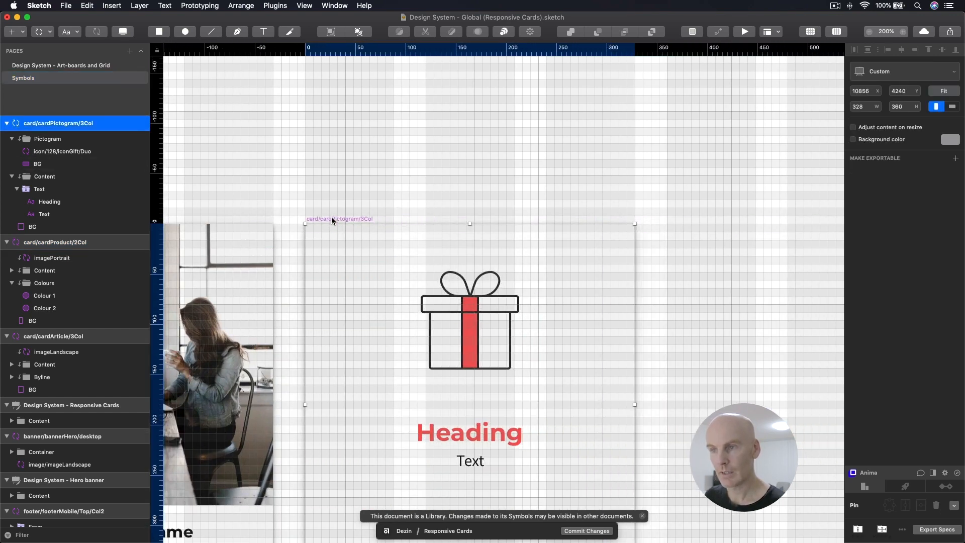
pyautogui.click(346, 189)
# Step: Hide the layout grid on the artboards
pyautogui.press('super+minus')
pyautogui.moveTo(448, 213); pyautogui.dragTo(583, 159)
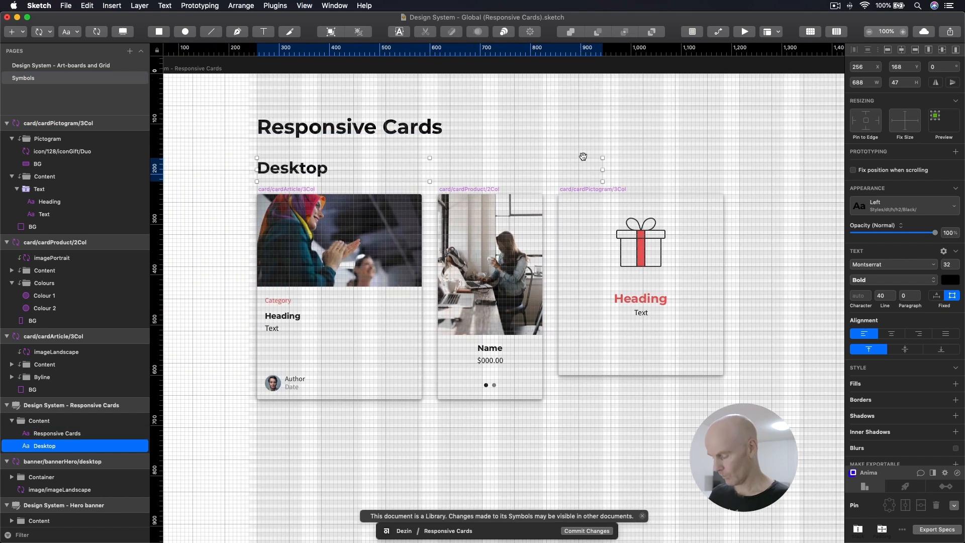
pyautogui.hotkey('ctrl', 'l')
pyautogui.click(568, 139)
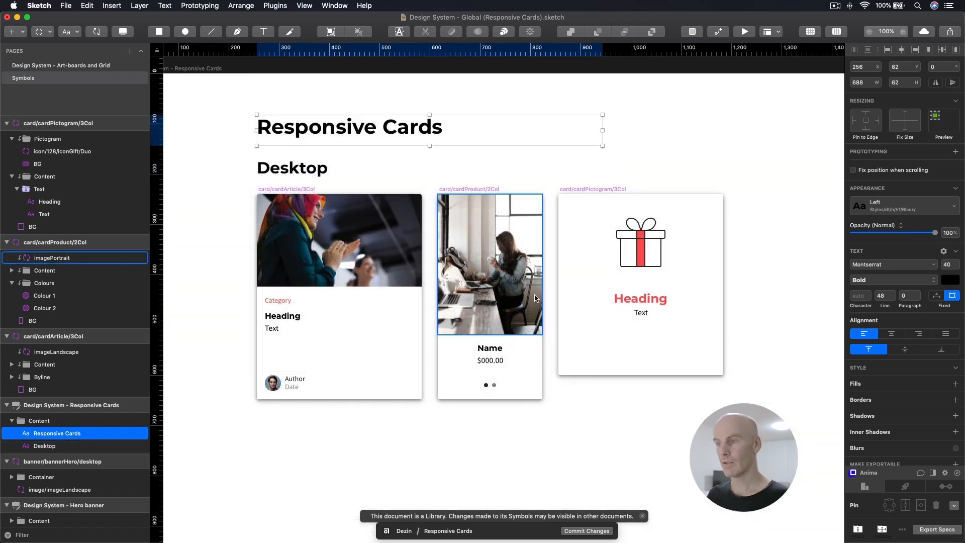
# Step: Check the source symbols behind the article card's landscape image and the product card's portrait image, returning to the cards each time
pyautogui.click(320, 237)
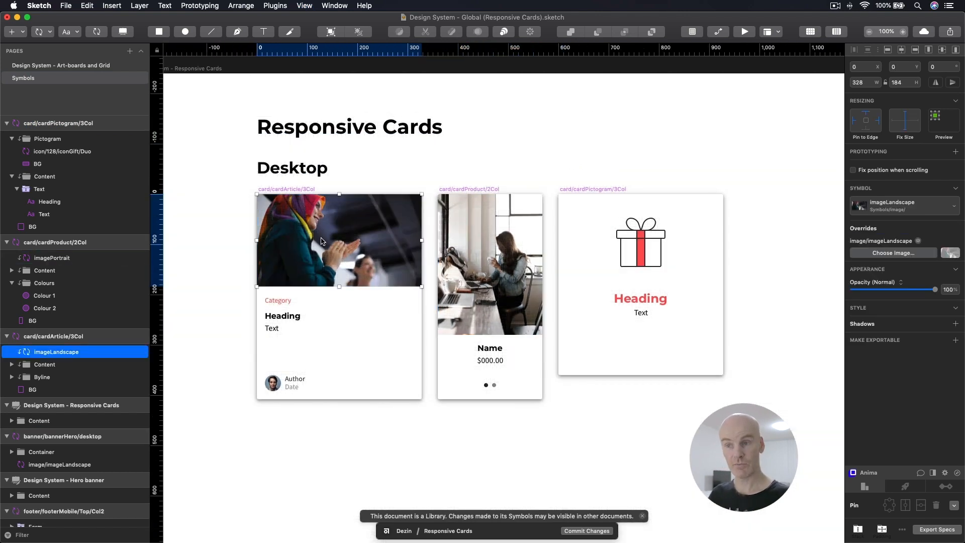
pyautogui.doubleClick(322, 252)
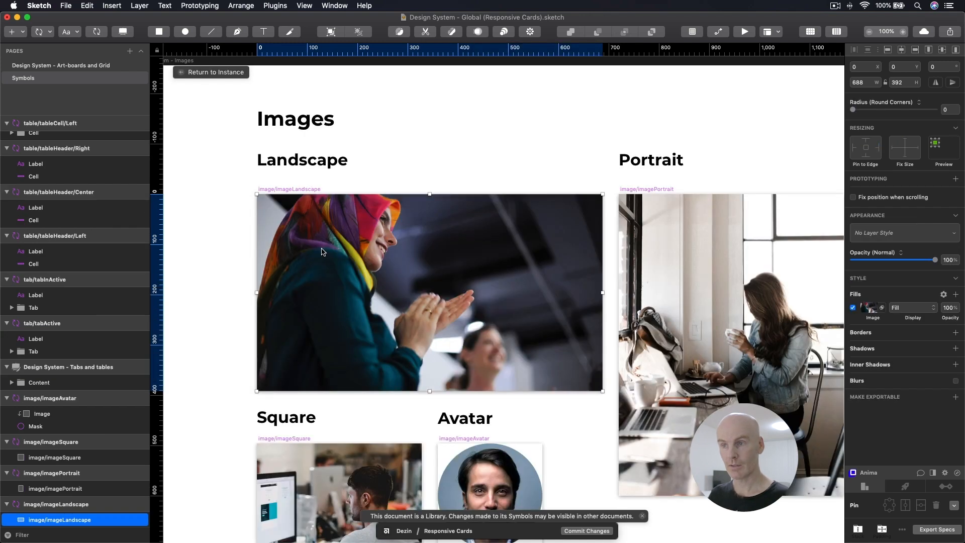
pyautogui.click(216, 72)
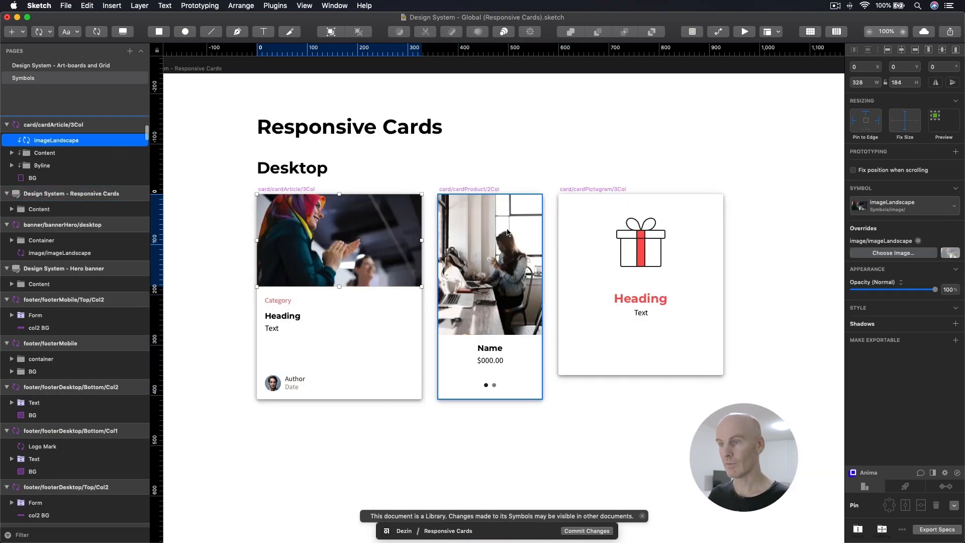
pyautogui.click(473, 211)
pyautogui.doubleClick(472, 212)
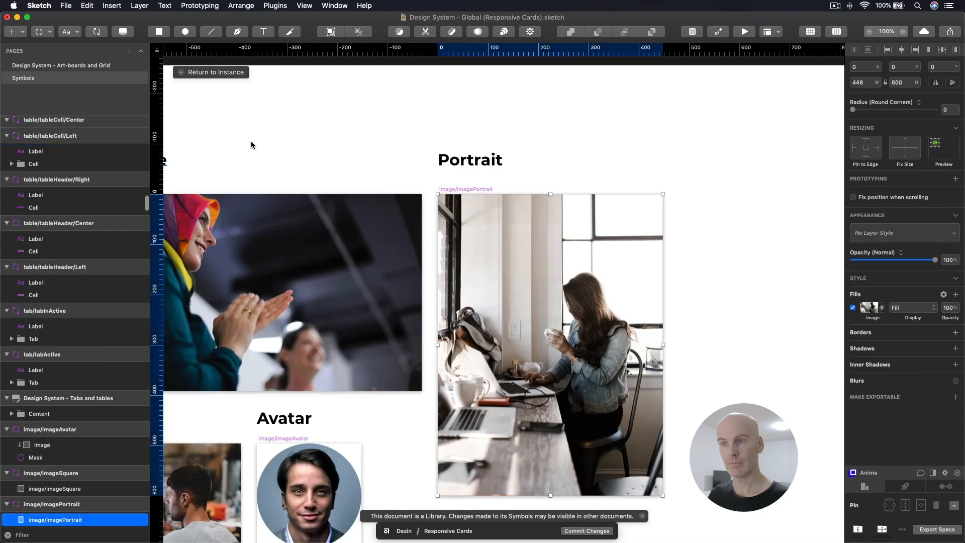
pyautogui.click(216, 72)
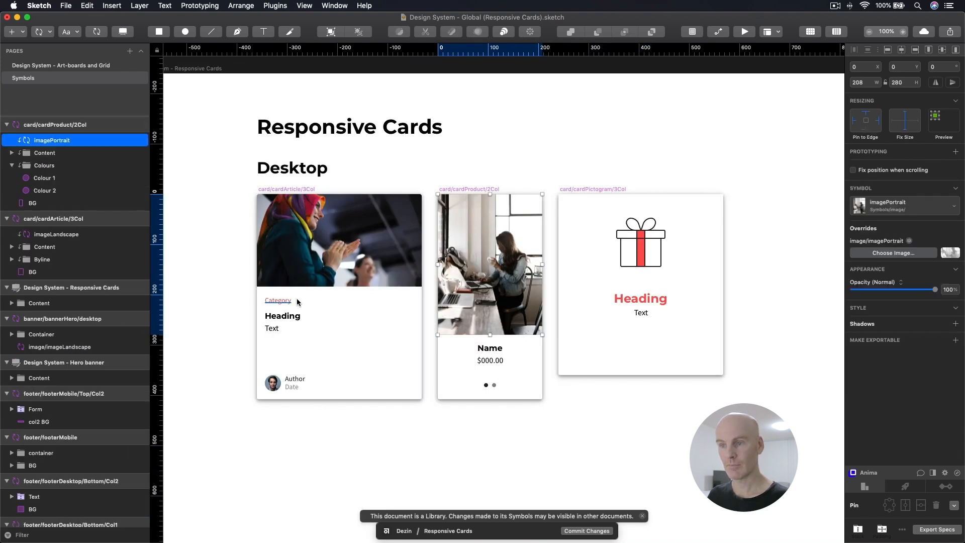
# Step: Check which text style in the dt paragraph styles is linked to the article card's Category text
pyautogui.click(278, 300)
pyautogui.click(887, 208)
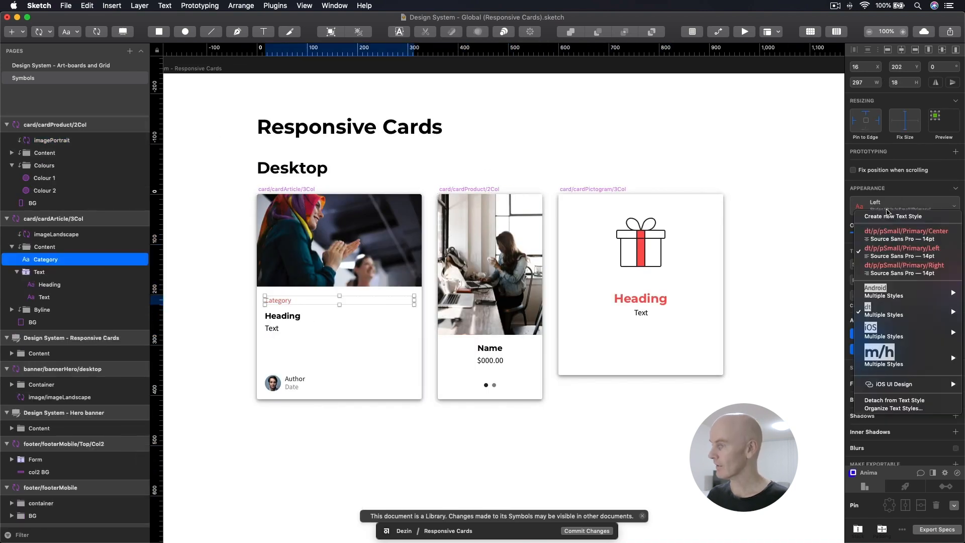
pyautogui.moveTo(885, 313)
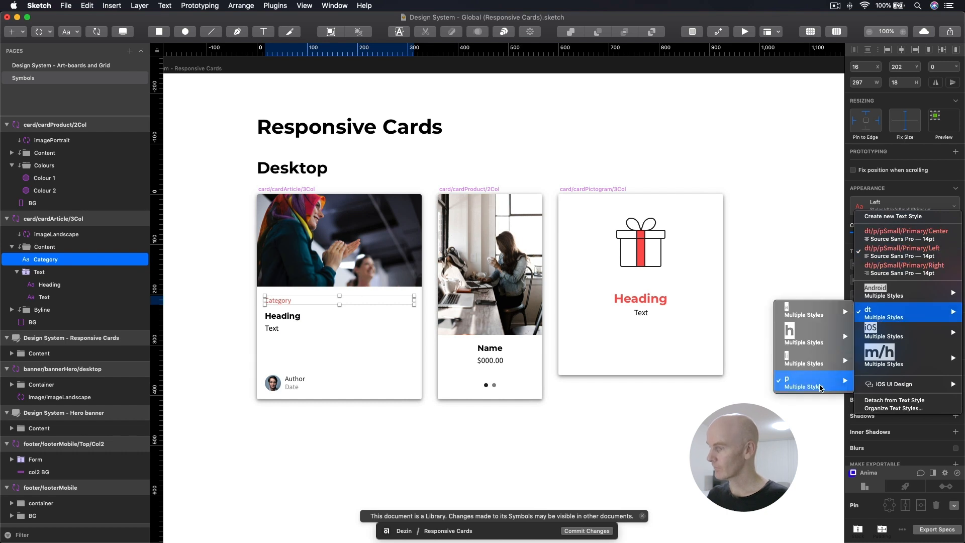
pyautogui.moveTo(815, 383)
pyautogui.moveTo(698, 422)
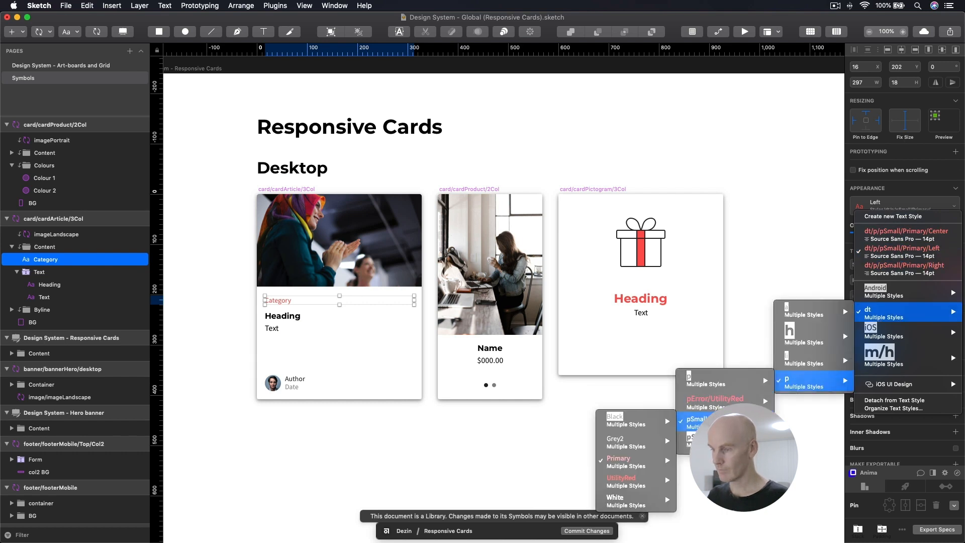
pyautogui.moveTo(634, 465)
pyautogui.click(297, 322)
# Step: Check which text style in the dt heading styles is linked to the article card's Heading
pyautogui.click(295, 319)
pyautogui.click(887, 204)
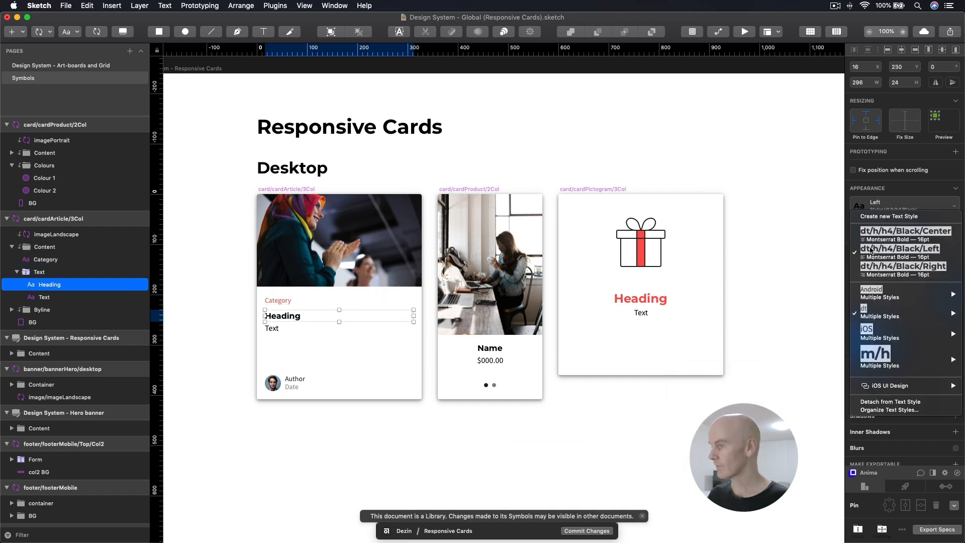
pyautogui.moveTo(893, 317)
pyautogui.moveTo(804, 340)
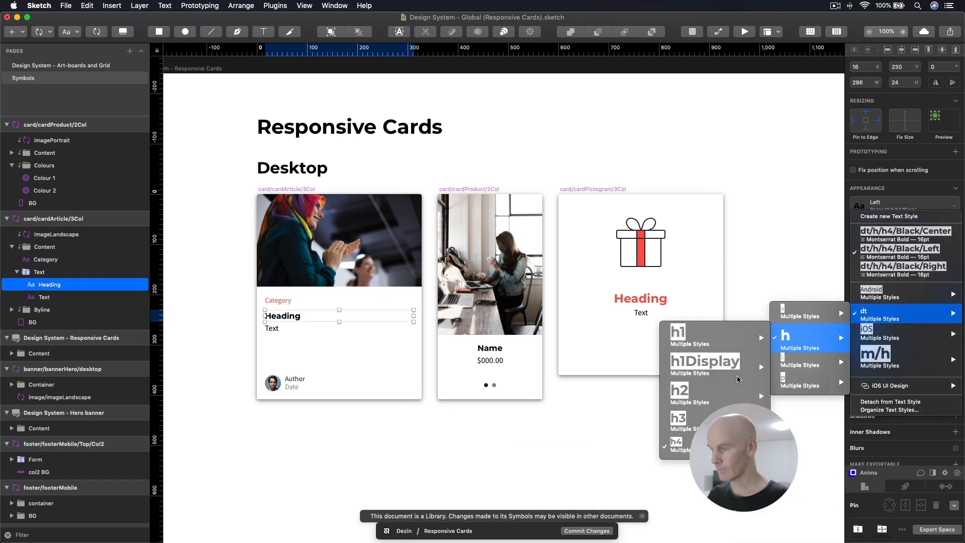
pyautogui.moveTo(676, 443)
pyautogui.moveTo(603, 445)
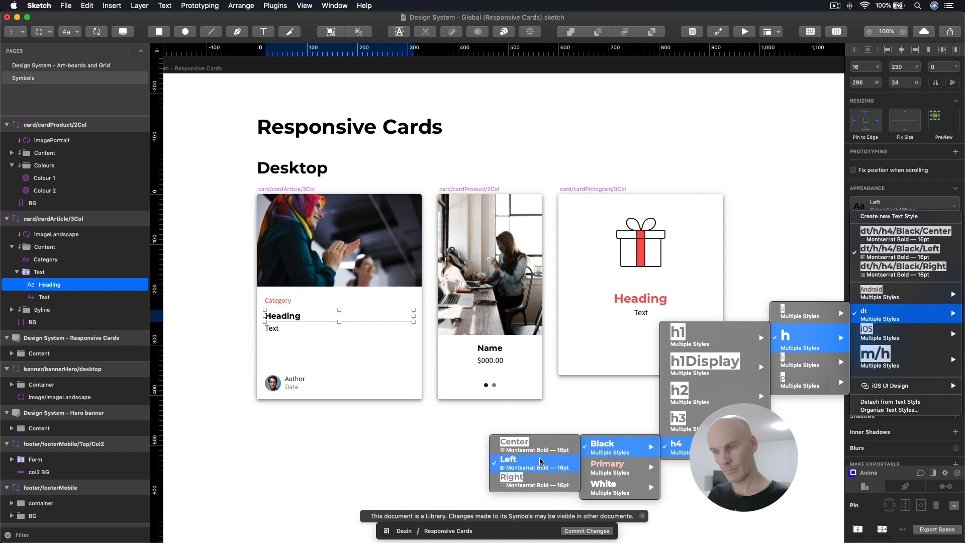
pyautogui.click(337, 435)
# Step: Inspect the article card's byline: the avatar symbol and the Author and Date text styles
pyautogui.click(274, 383)
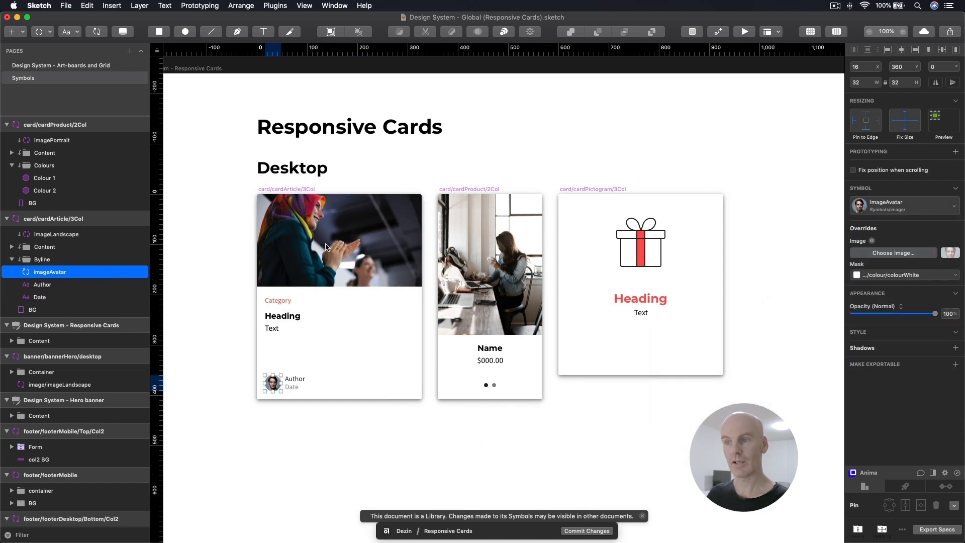
pyautogui.click(205, 73)
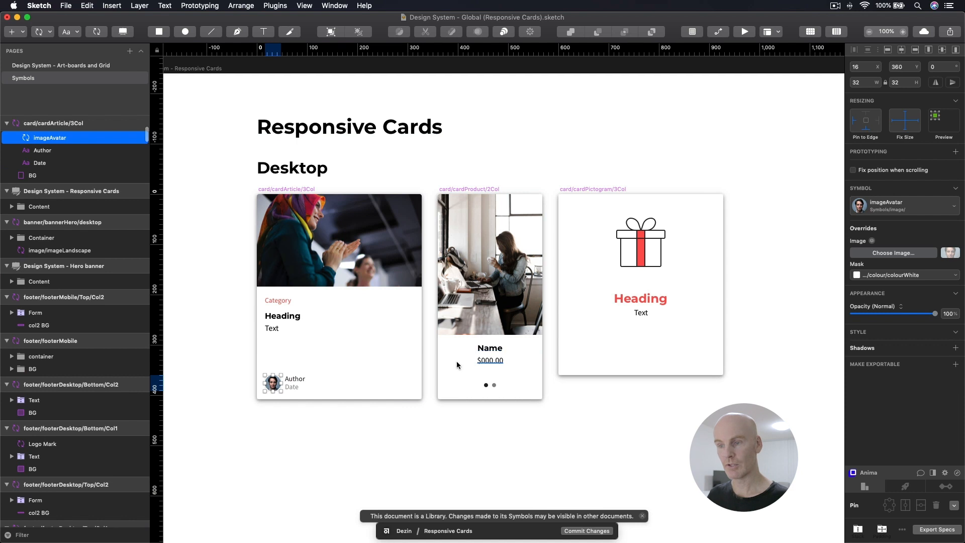
pyautogui.click(294, 380)
pyautogui.click(295, 391)
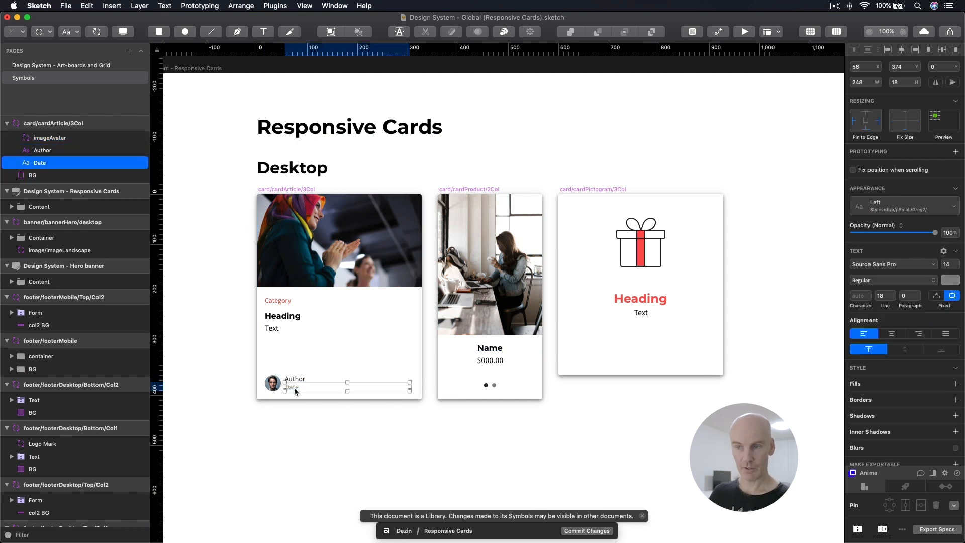
pyautogui.click(296, 382)
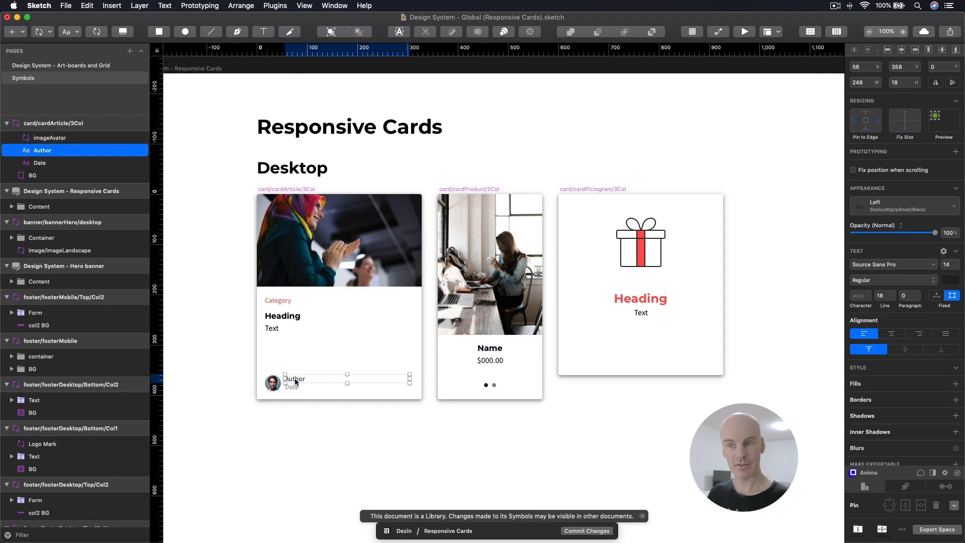
# Step: Inspect the article card's body text and check the surface layer style linked to its BG shape
pyautogui.click(272, 327)
pyautogui.keyDown('shift'); pyautogui.click(339, 349); pyautogui.keyUp('shift')
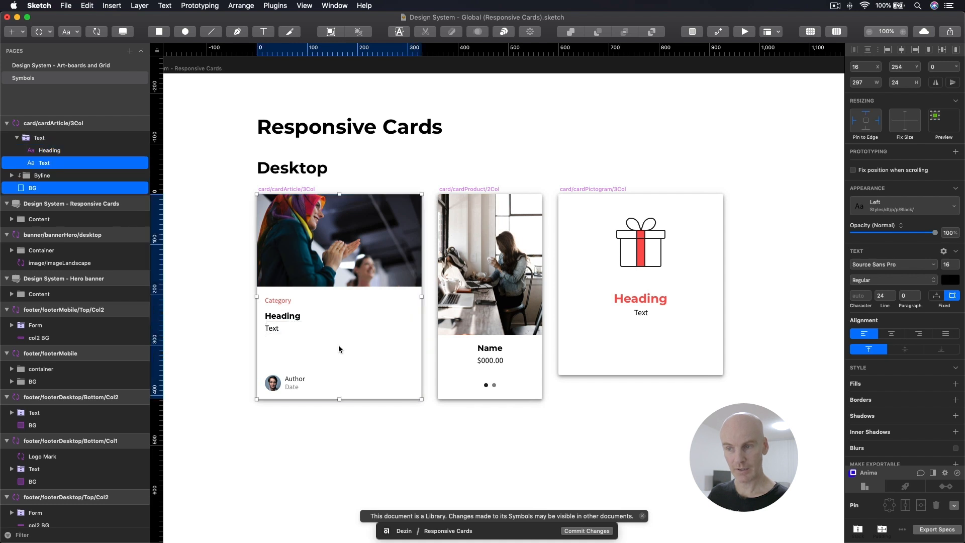
pyautogui.click(338, 349)
pyautogui.click(889, 234)
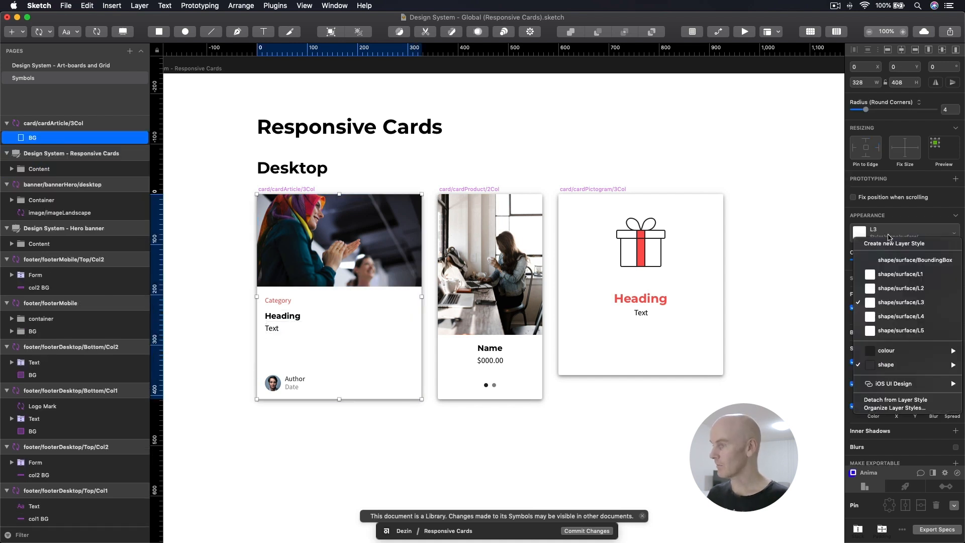
pyautogui.click(744, 214)
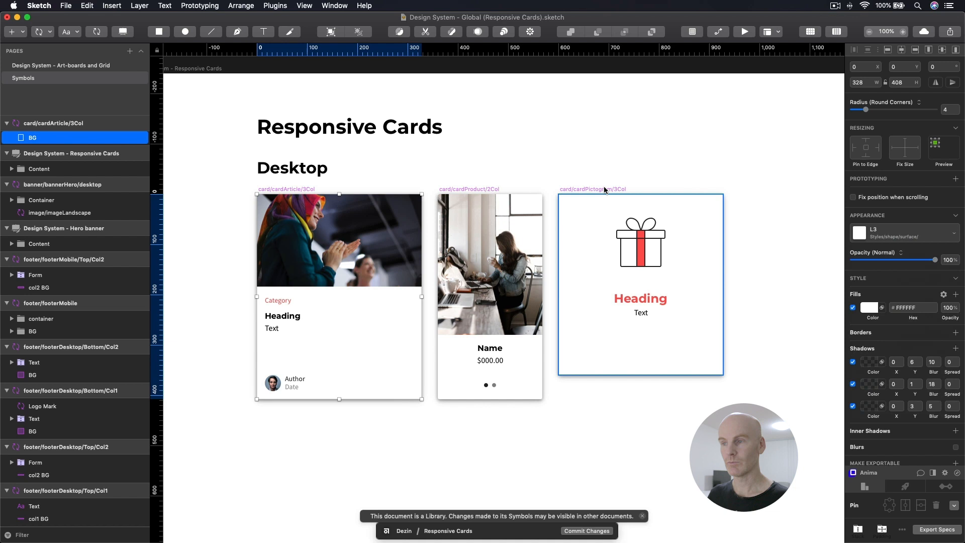
# Step: Inspect the text styles linked to the product card's Name and price text
pyautogui.click(539, 141)
pyautogui.click(495, 306)
pyautogui.click(490, 358)
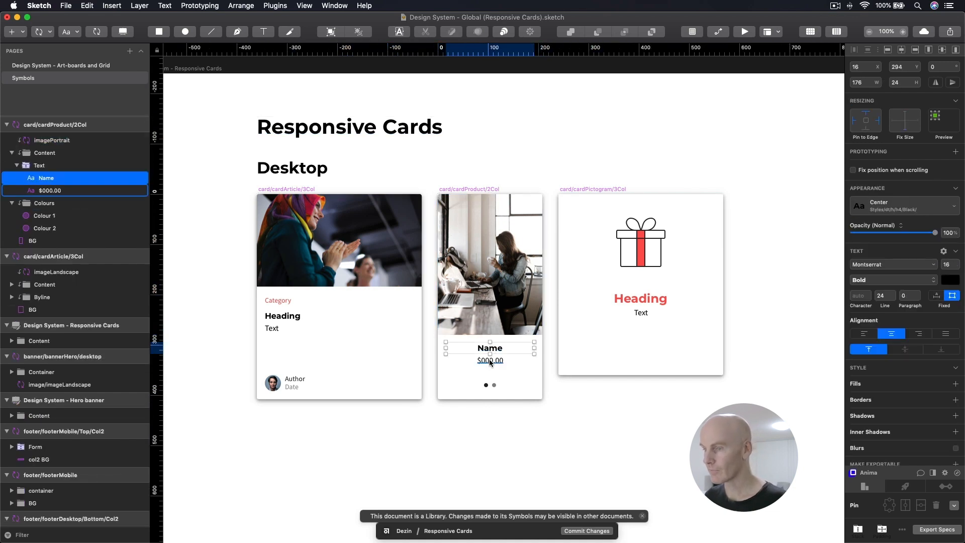
# Step: Inspect the pictogram card: the source symbol of its gift icon and the styles of its Heading and Text
pyautogui.click(632, 251)
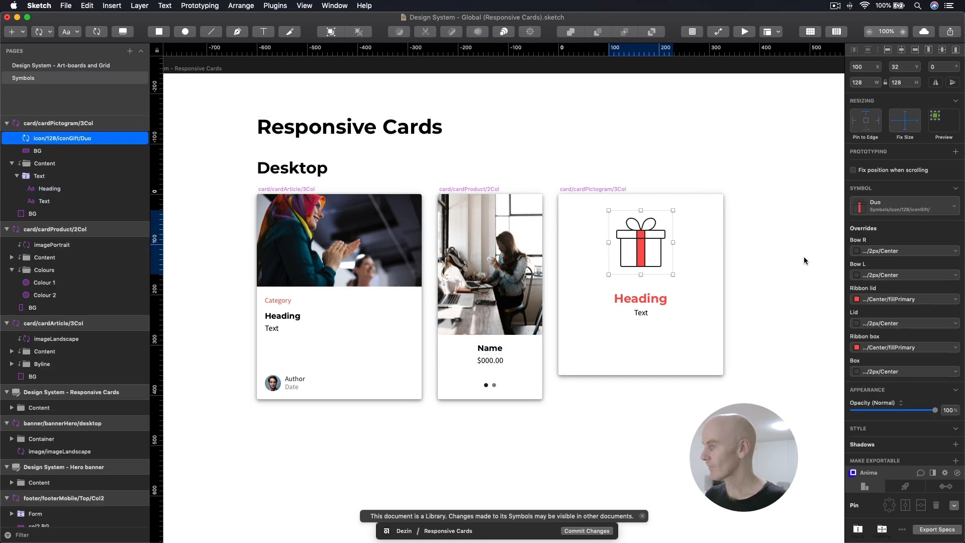
pyautogui.doubleClick(662, 243)
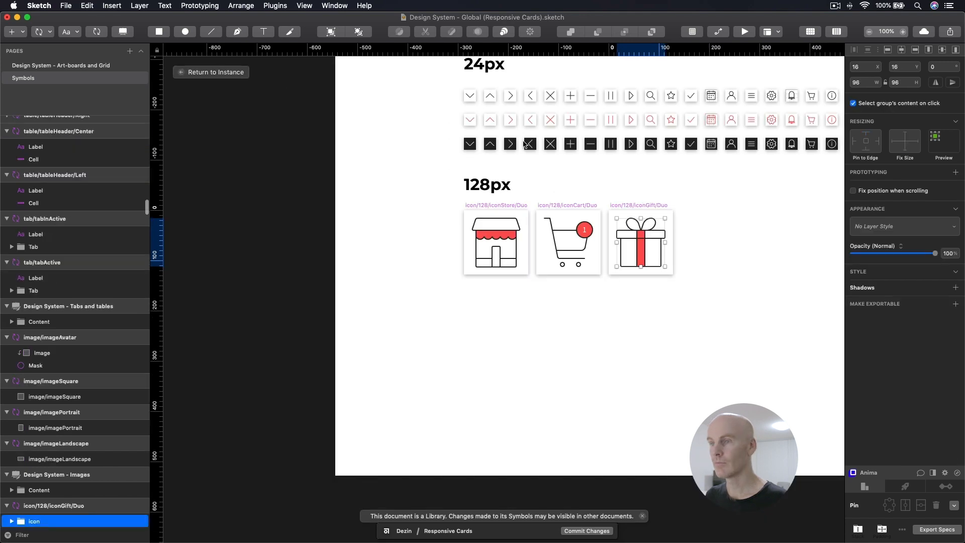
pyautogui.click(238, 75)
pyautogui.click(580, 162)
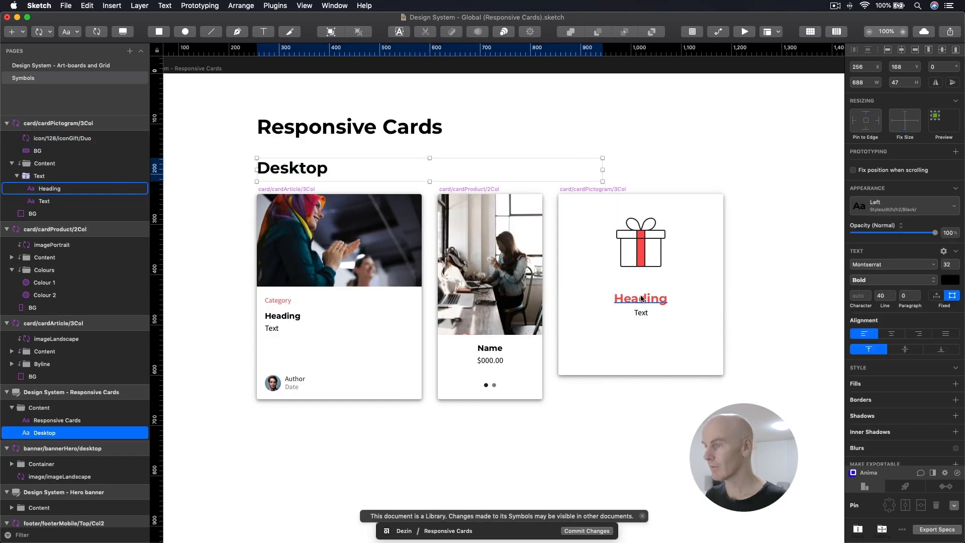
pyautogui.click(640, 301)
pyautogui.click(641, 313)
pyautogui.click(583, 144)
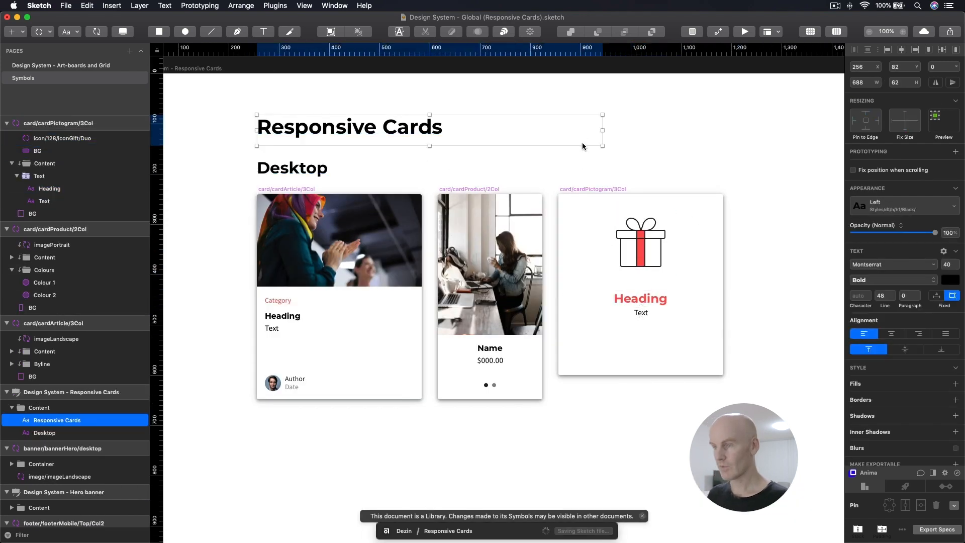
# Step: Review the whole Responsive Cards artboard and the layer structure of its three card symbols
pyautogui.press('super+minus')
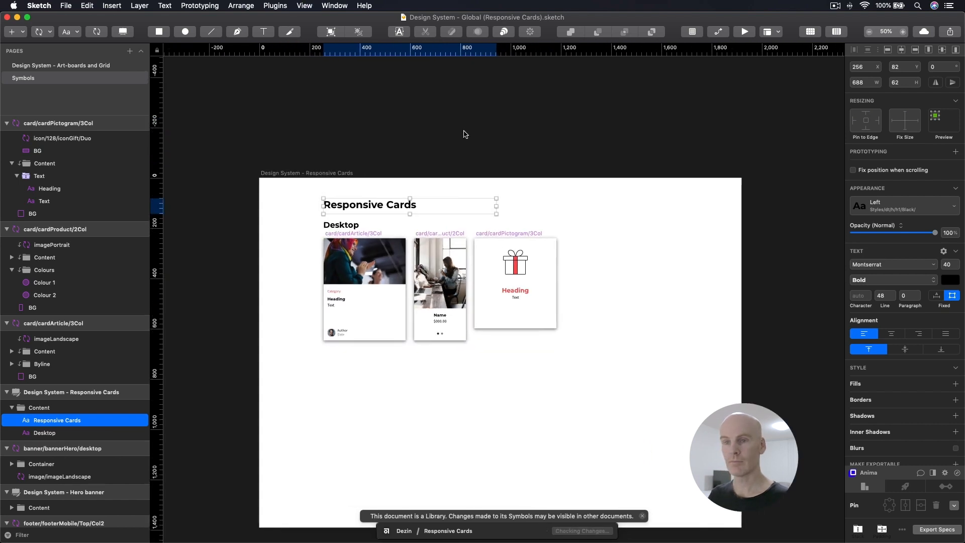
pyautogui.click(463, 134)
pyautogui.click(342, 233)
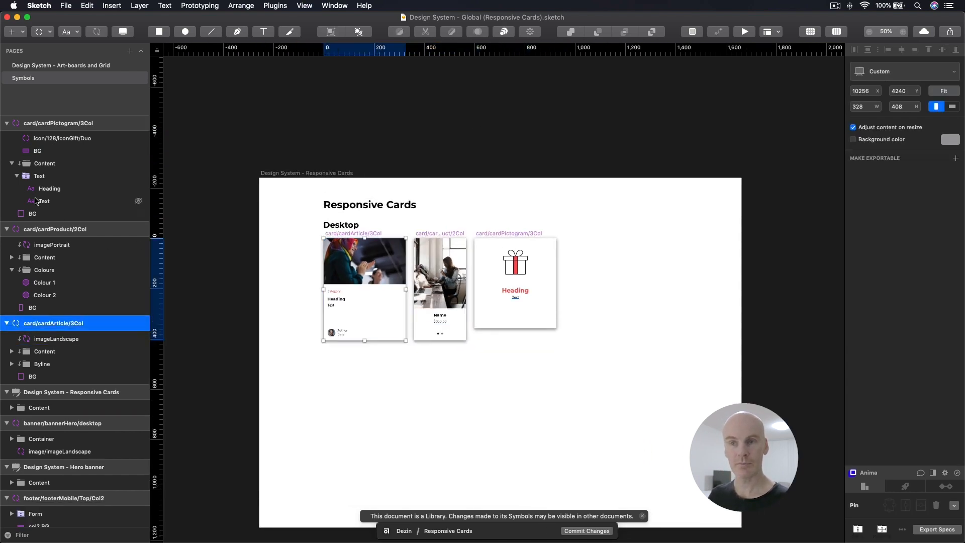
pyautogui.scroll(1, 26, 134)
pyautogui.click(510, 136)
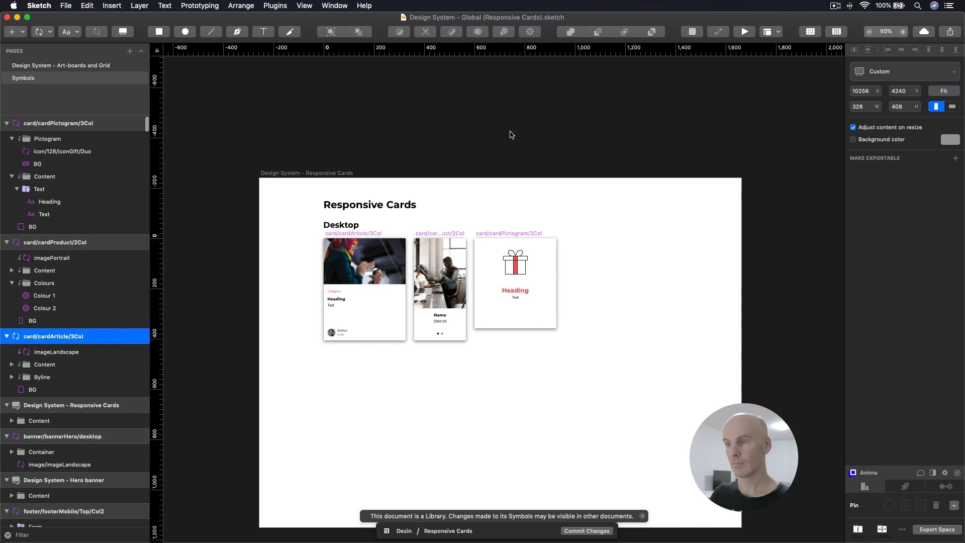
pyautogui.scroll(-3, 653, 215)
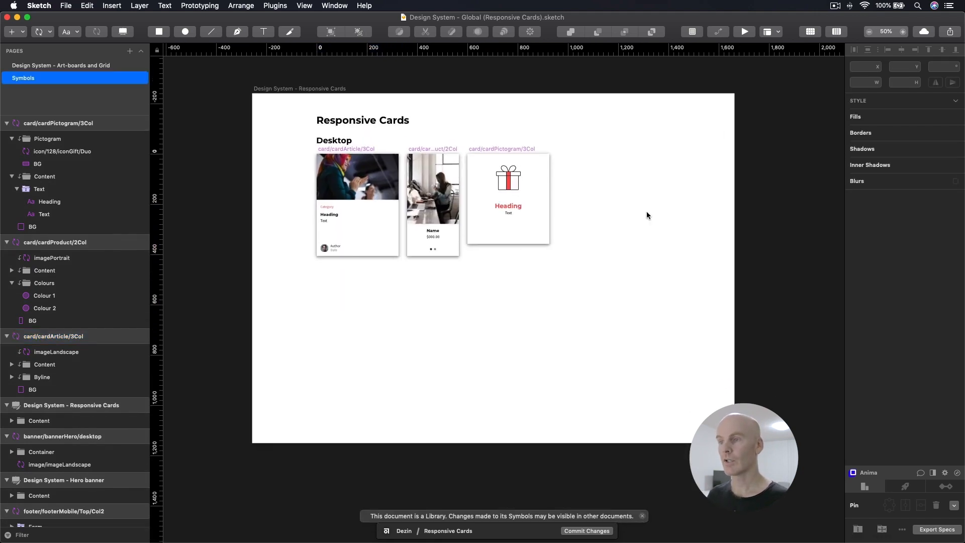
# Step: Switch to the Designs document and commit the changes to the Responsive Cards branch with the summary "Responsive Cards - DONE"
pyautogui.press('super+grave')
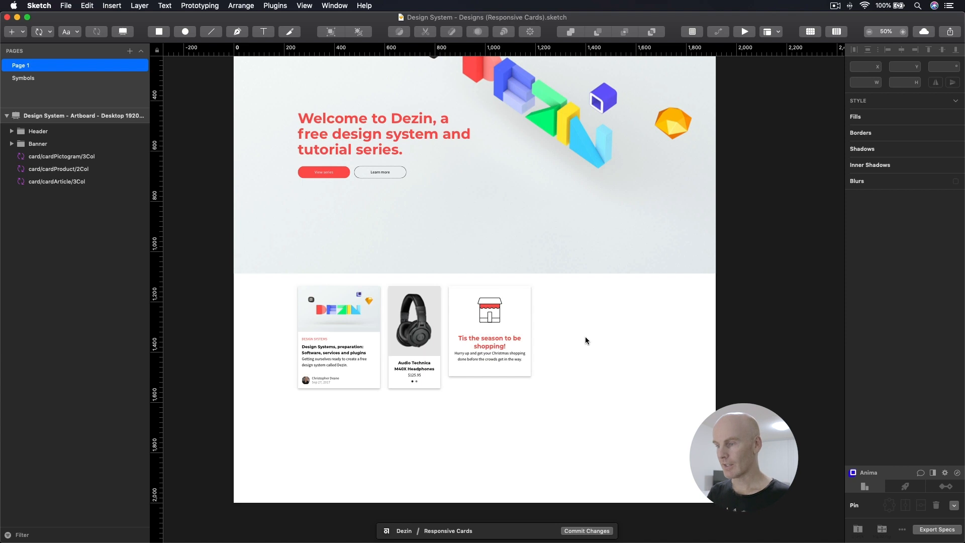
pyautogui.click(592, 533)
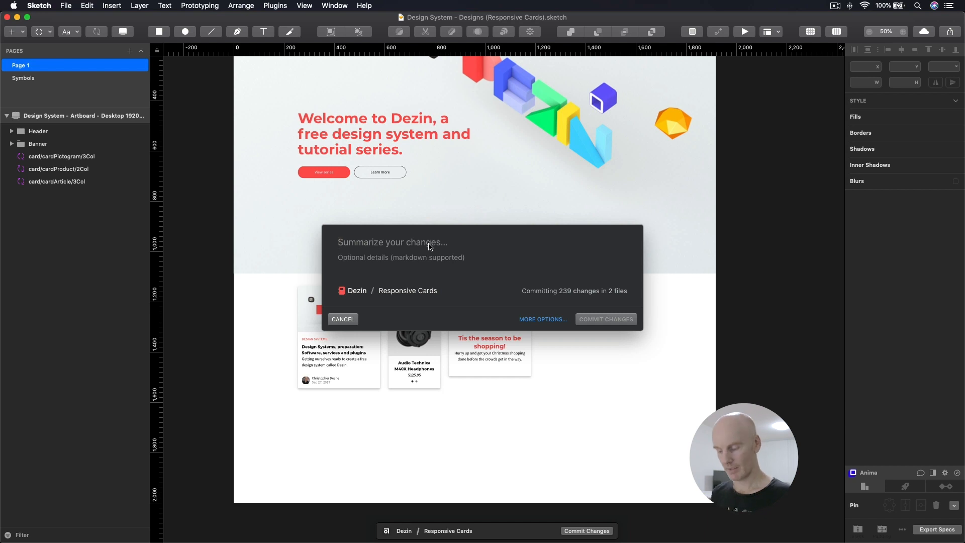
pyautogui.write('Resp')
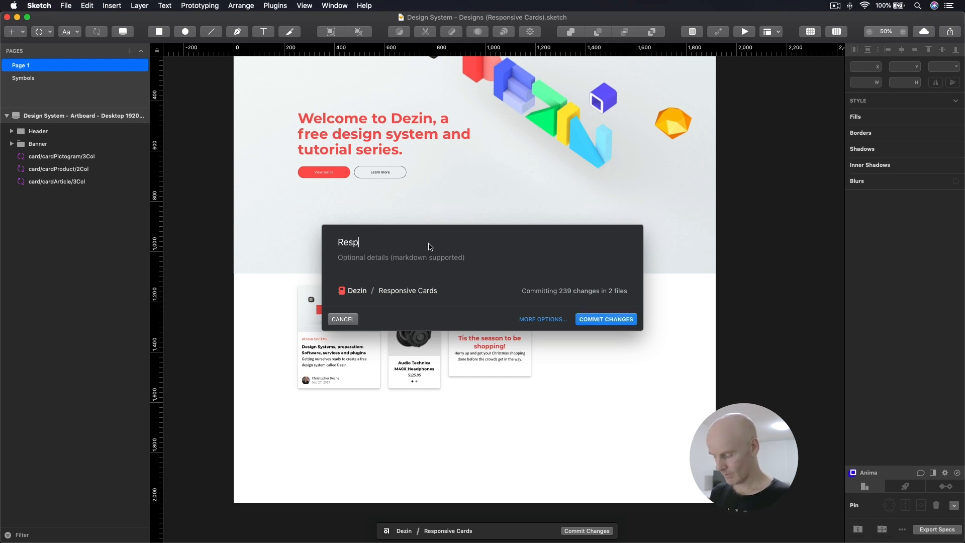
pyautogui.write('onsive Cards - DONE')
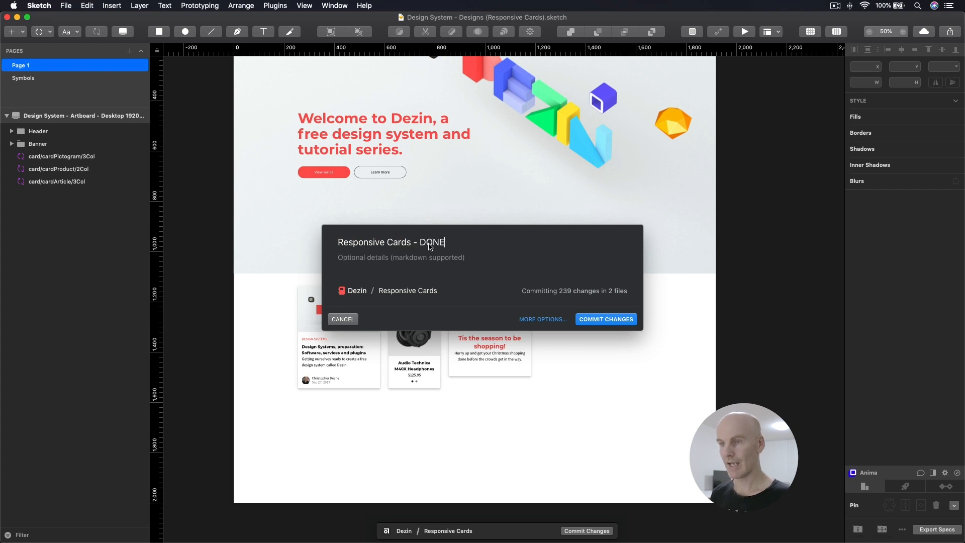
pyautogui.click(595, 319)
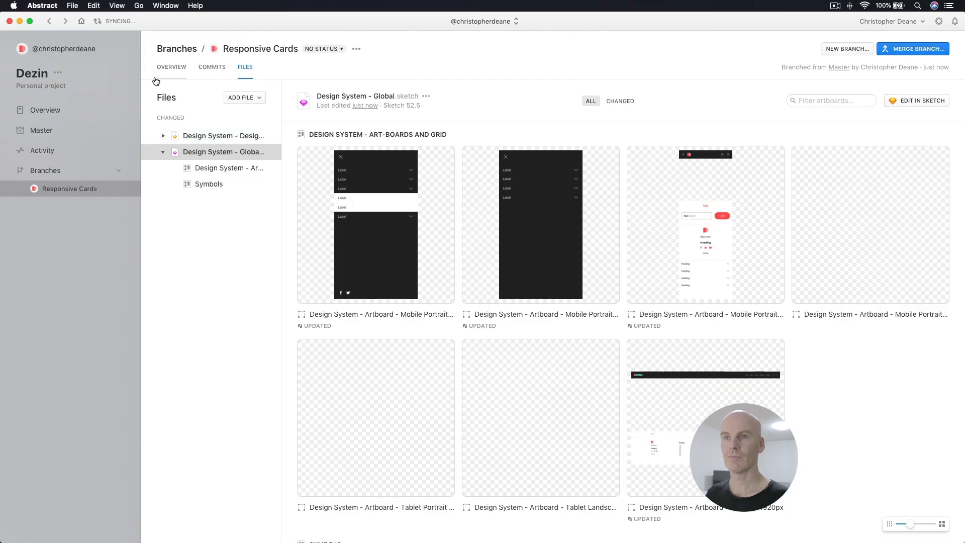
# Step: In Abstract, merge the Responsive Cards branch into Master, archive it, and check the sync activity
pyautogui.click(117, 22)
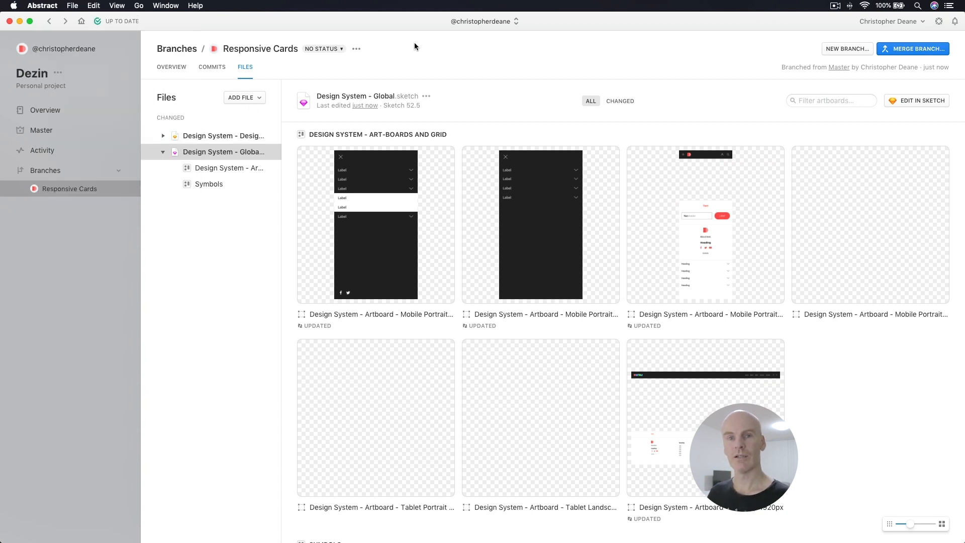
pyautogui.click(913, 48)
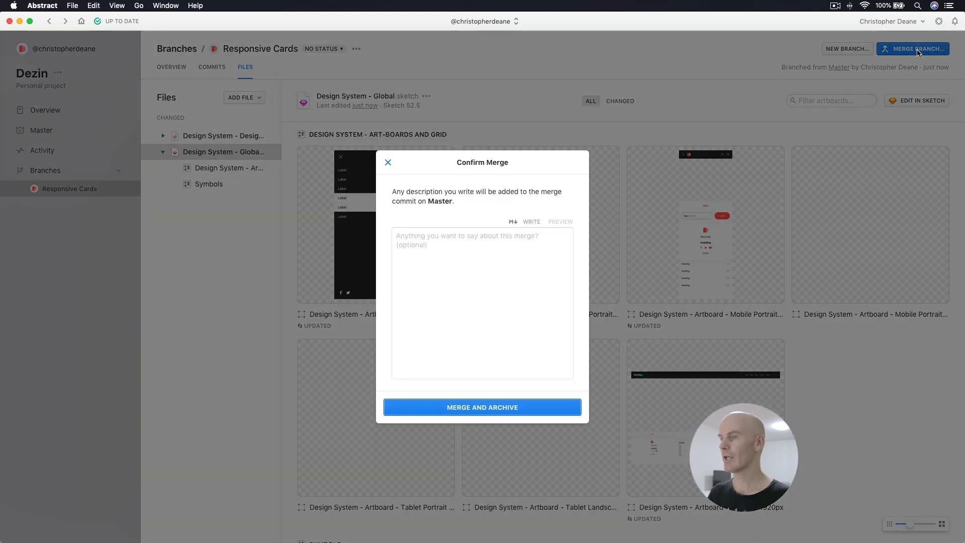
pyautogui.click(541, 409)
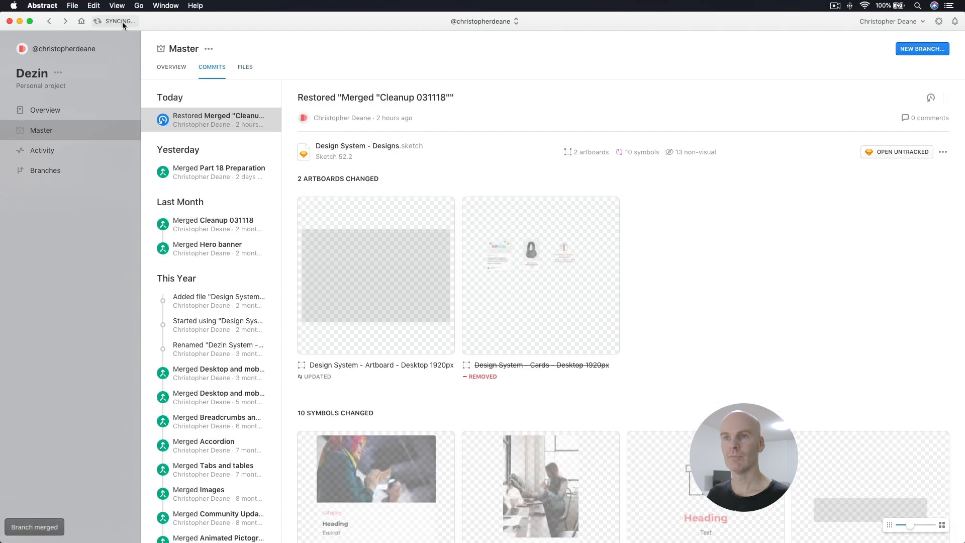
pyautogui.click(122, 23)
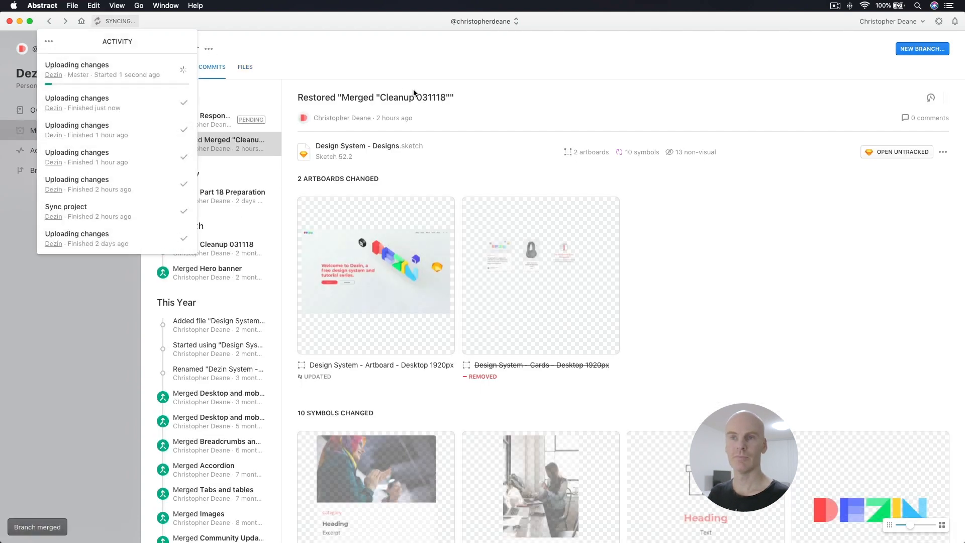